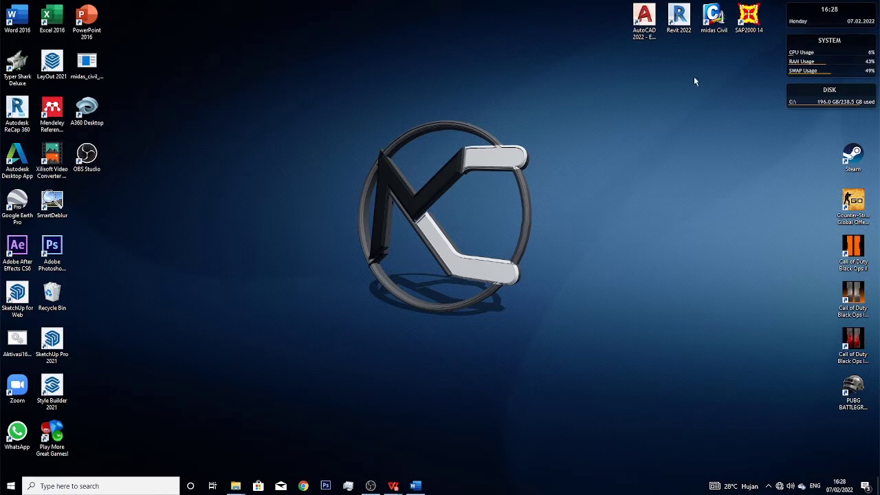
Step: Switch to WPS Office, look over the MODEL 1 bridge superstructure drawing and its data tables, and return to the desktop
mouse_move(394, 486)
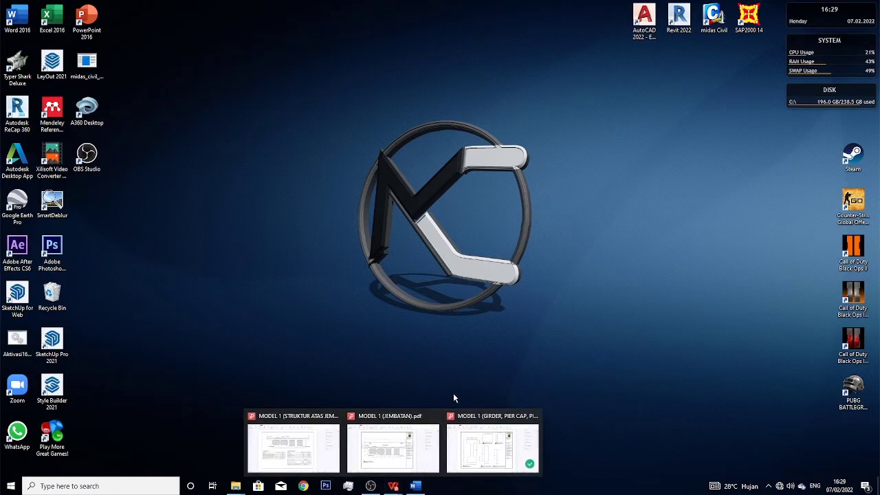
click(417, 447)
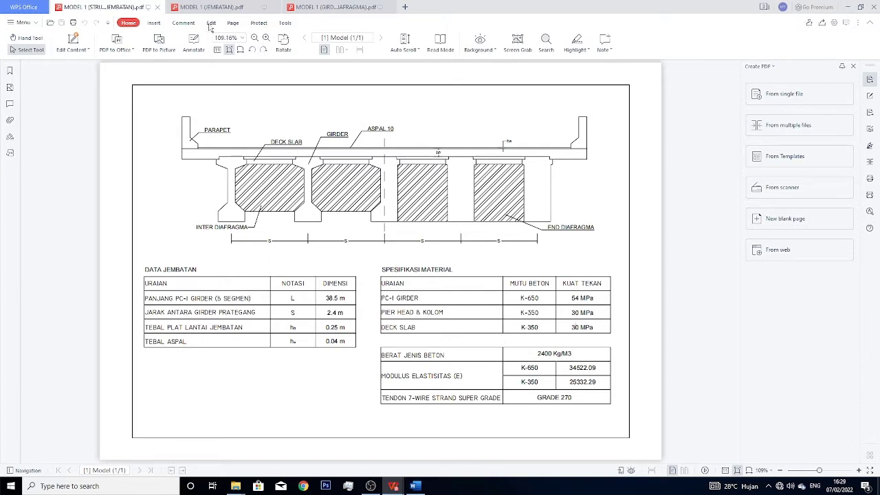
click(850, 8)
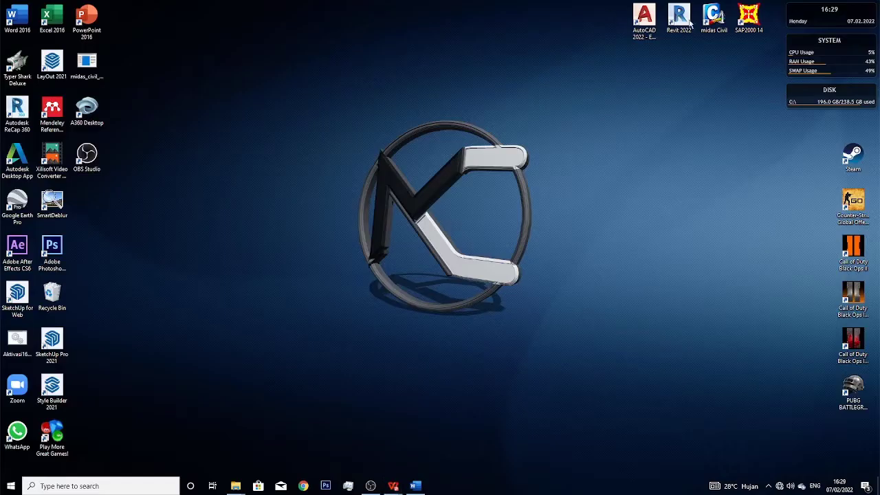
Step: Open the file location of the midas Civil shortcut and jump to the files starting with "mct"
click(725, 33)
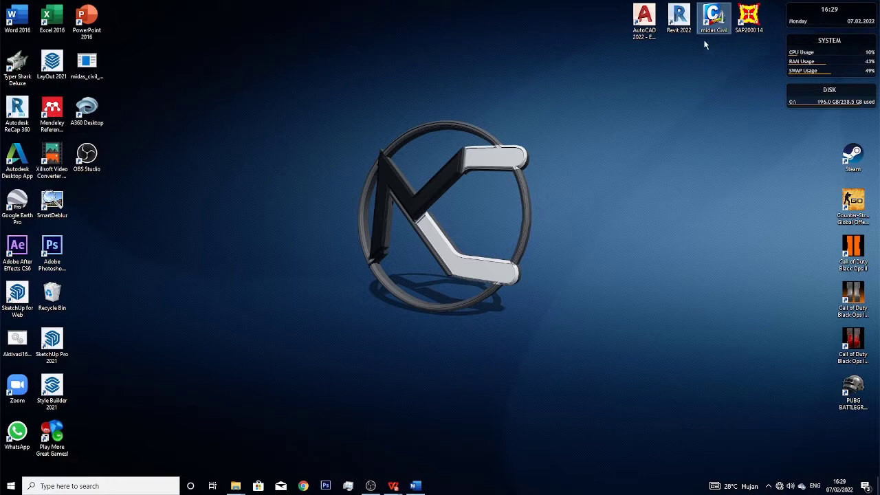
right_click(716, 16)
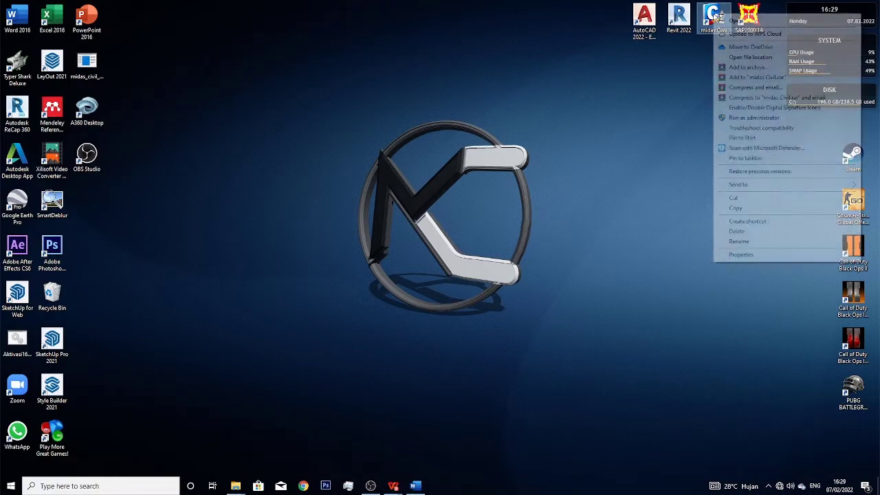
click(735, 57)
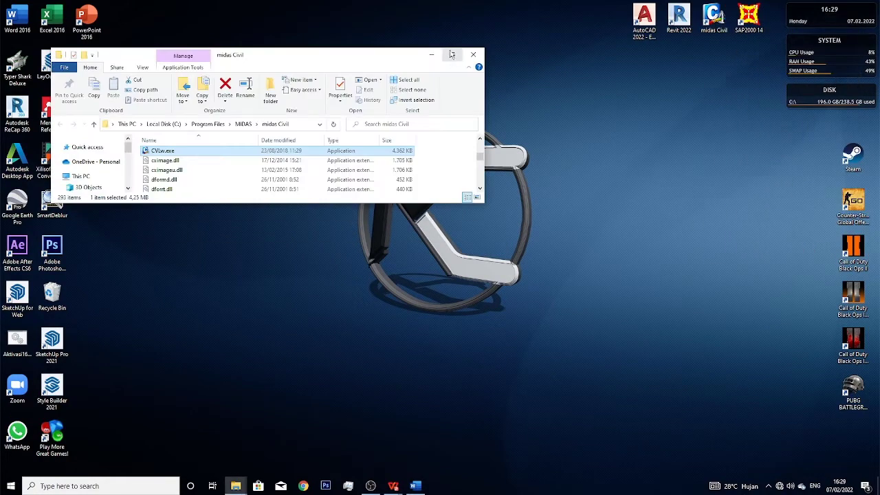
click(452, 54)
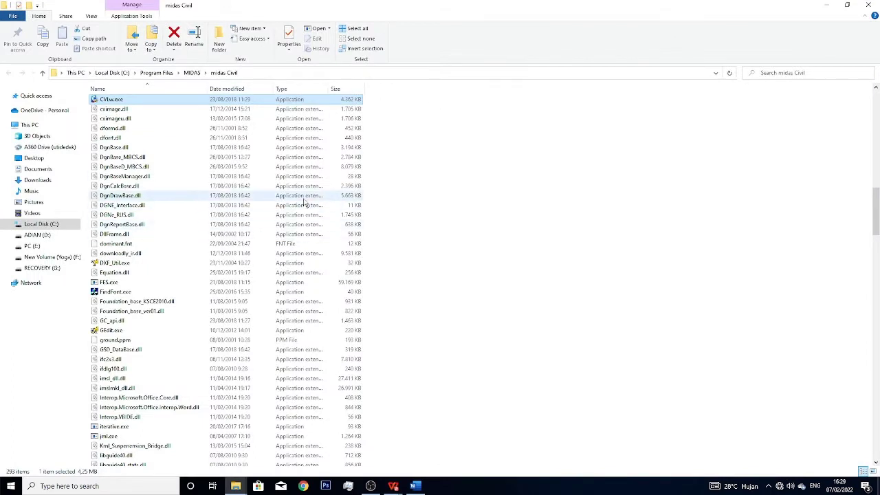
click(103, 138)
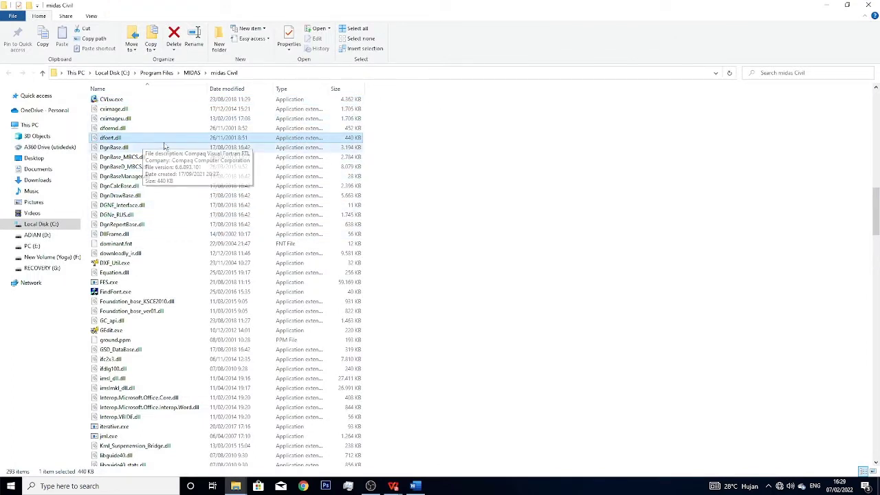
text(mct)
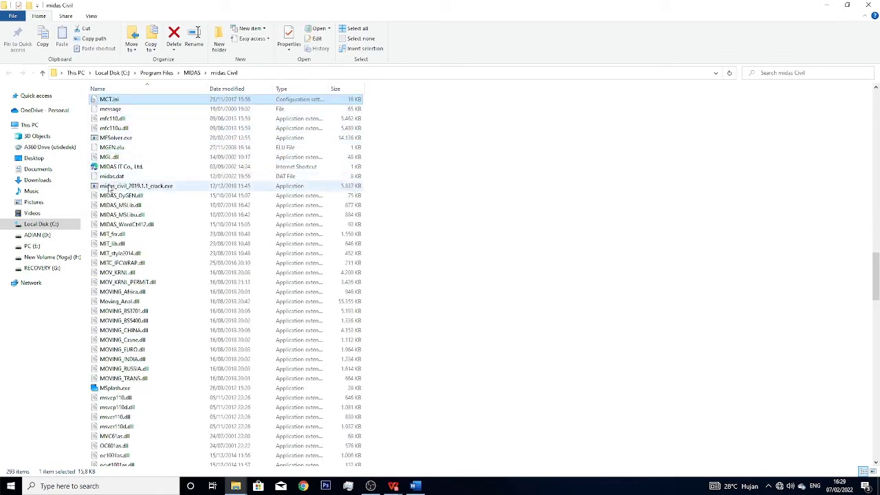
Step: Run midas_civil_2019.1.1_crack.exe from the midas Civil program folder and bring its console window to the front
click(121, 186)
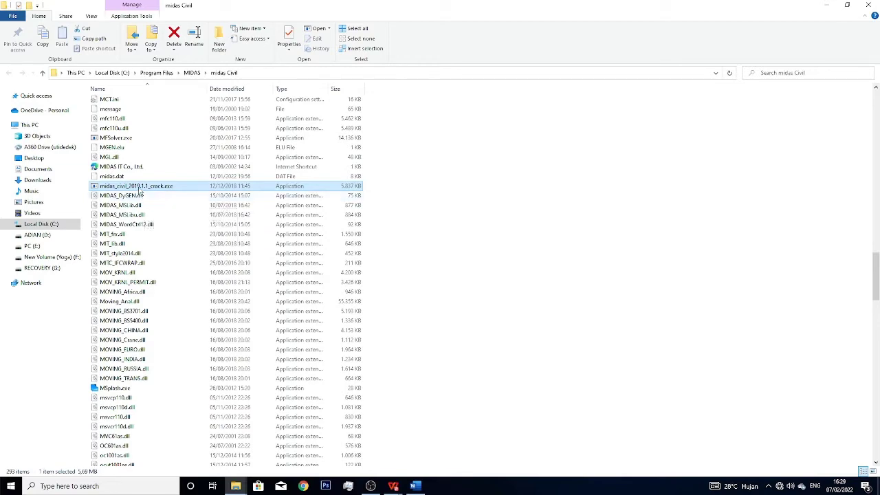
double_click(152, 190)
click(458, 66)
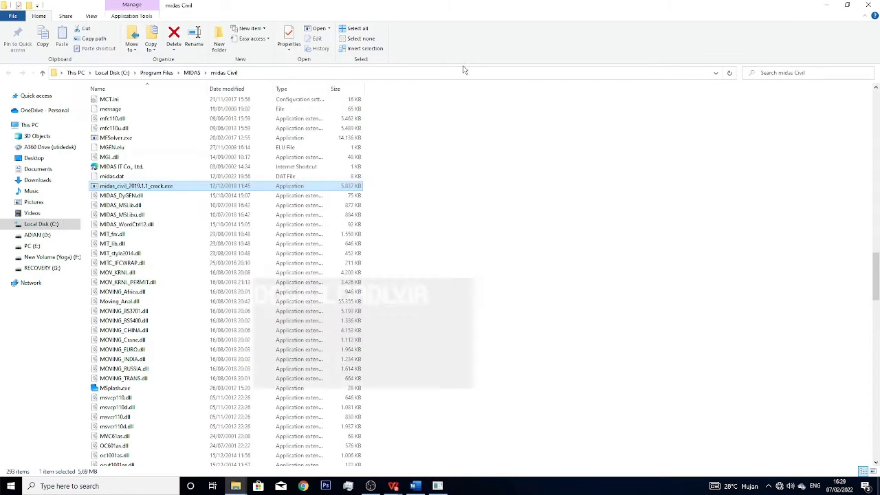
click(438, 485)
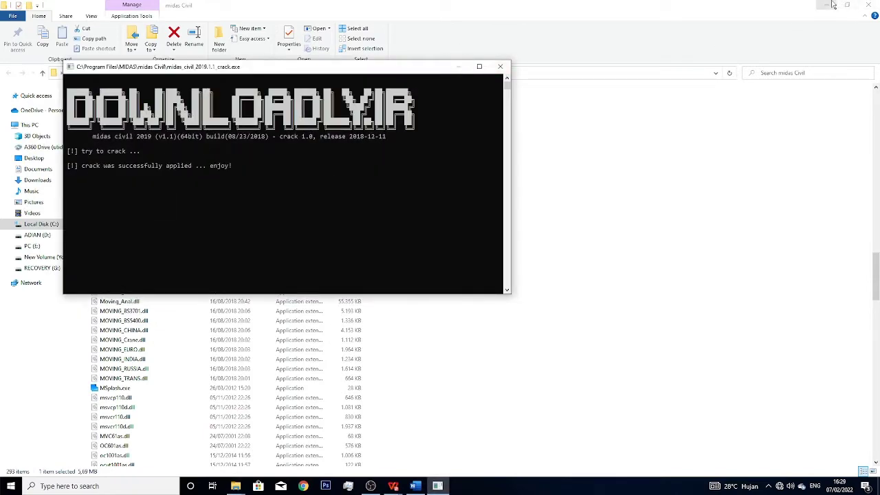
Step: Switch to midas Civil, close the console window and create a new project
click(853, 5)
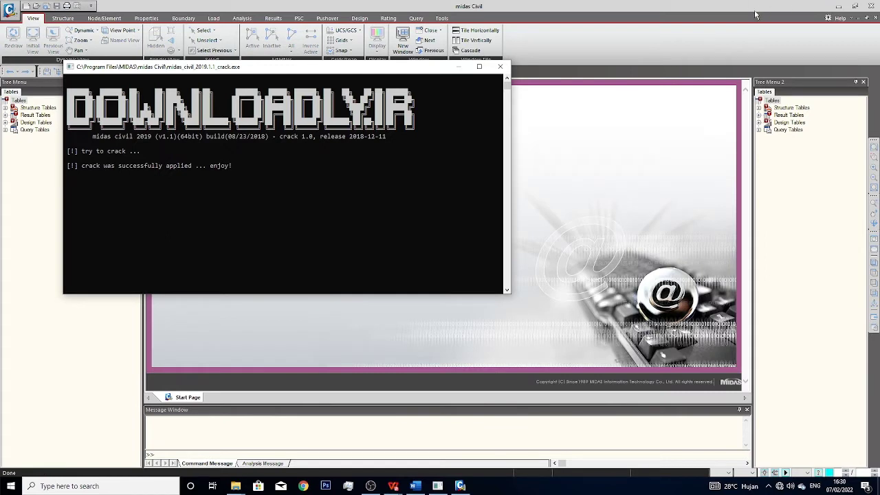
click(502, 68)
click(502, 69)
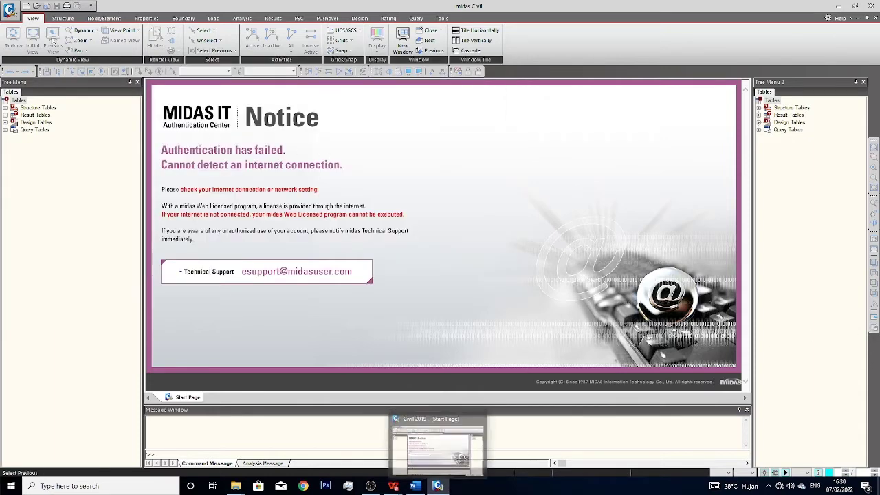
click(16, 11)
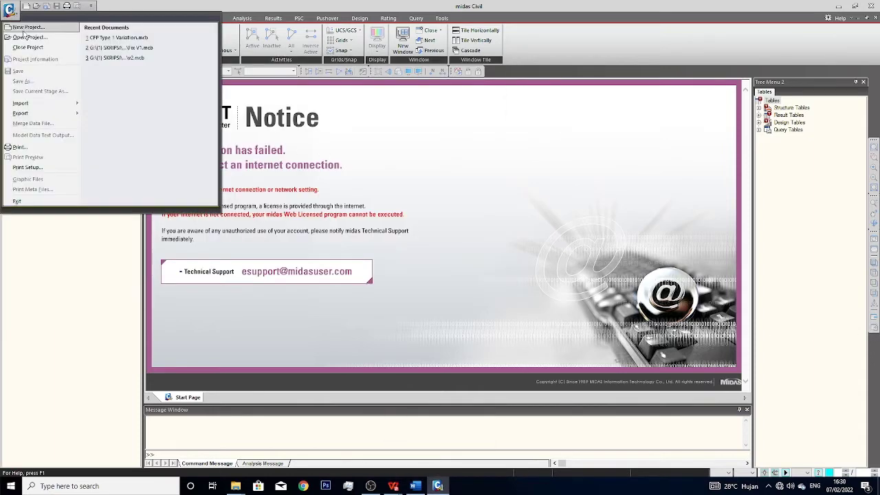
click(29, 27)
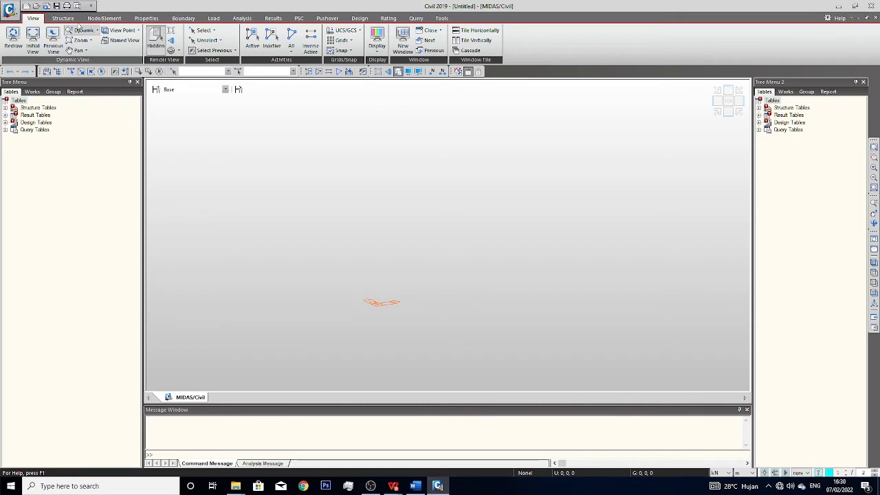
Step: Switch to the bridge superstructure PDF in WPS Office and read the SPESIFIKASI MATERIAL table with its MUTU BETON column
mouse_move(393, 486)
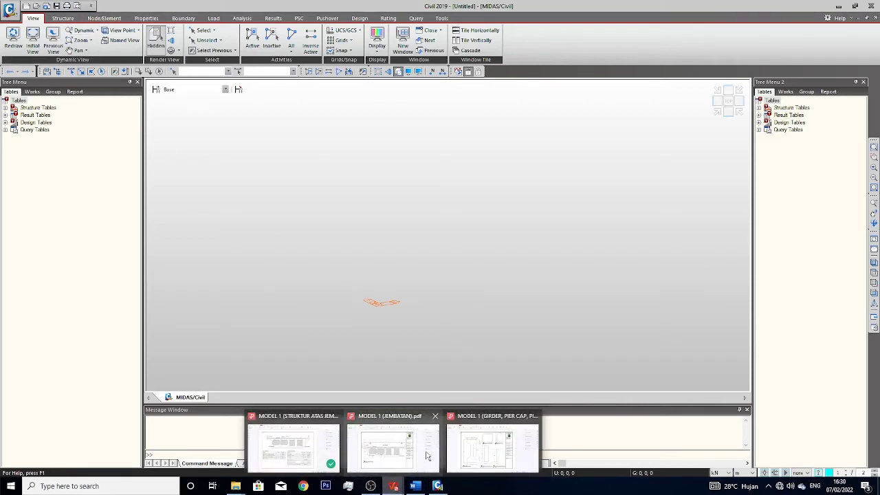
click(303, 435)
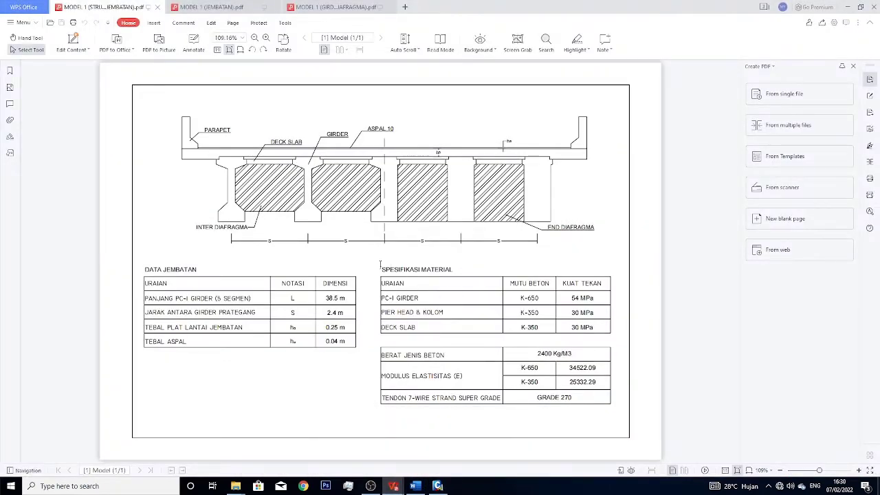
drag(376, 268, 453, 269)
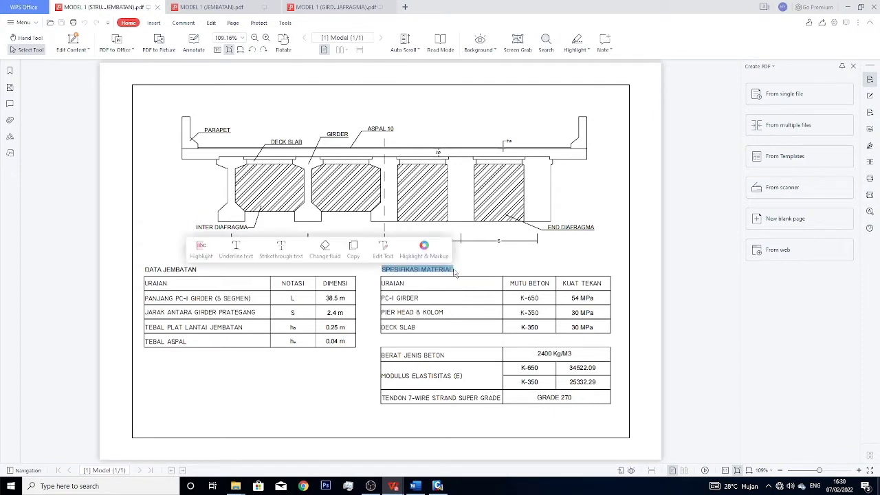
click(463, 272)
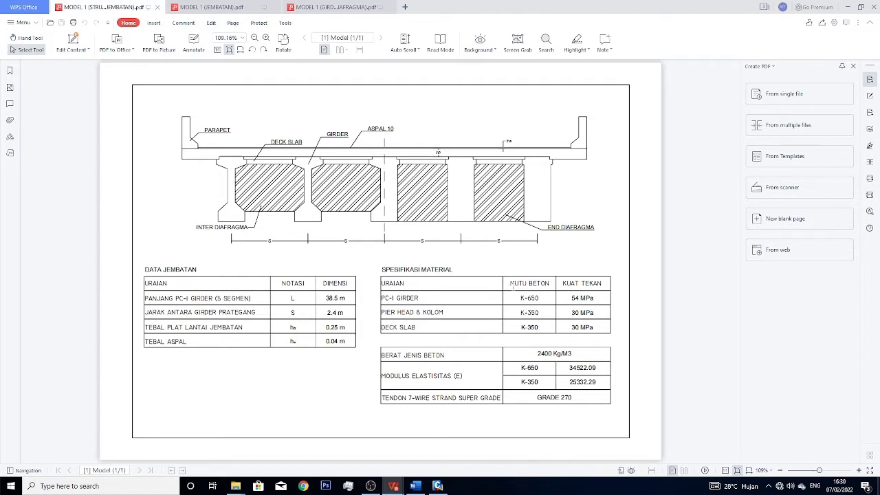
drag(512, 287, 550, 287)
click(563, 290)
click(848, 7)
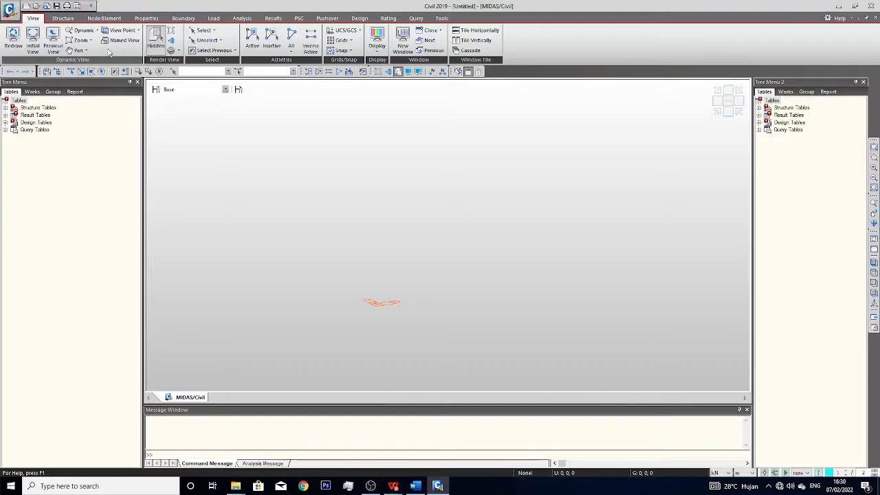
Step: Add a new material in the midas Civil project and set its type of design to Concrete
click(141, 19)
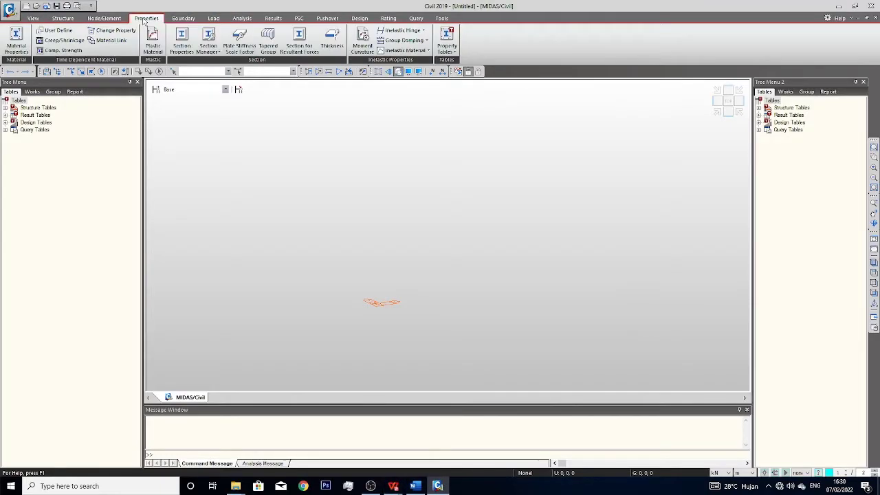
click(13, 51)
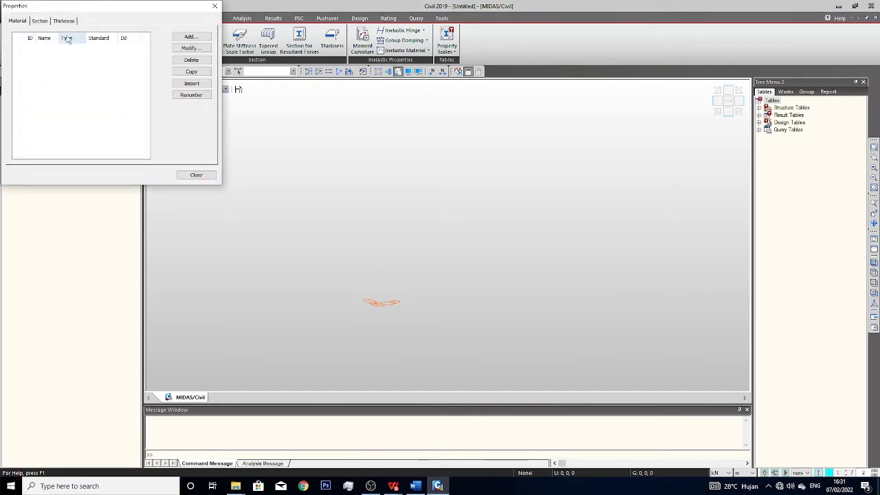
click(192, 37)
drag(275, 38, 351, 93)
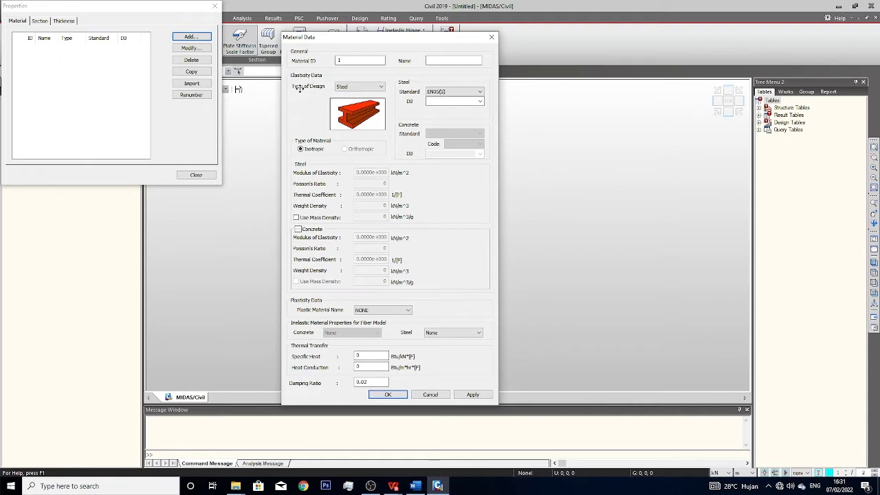
click(367, 88)
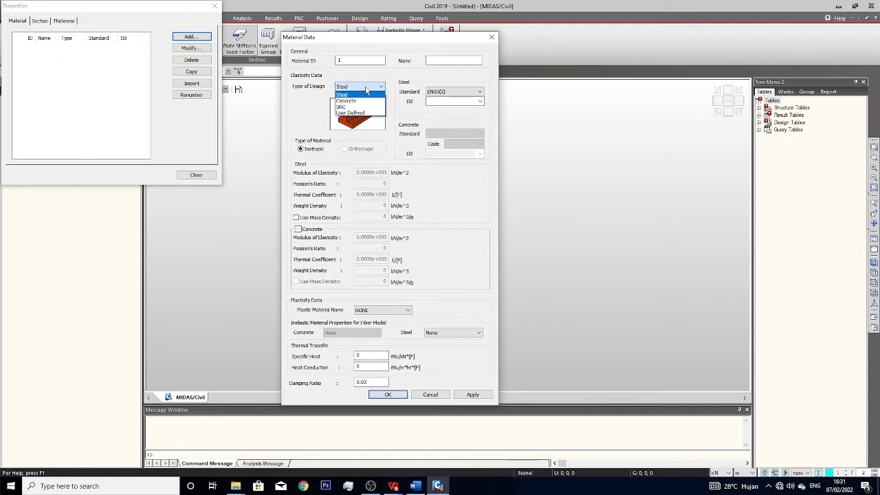
click(345, 101)
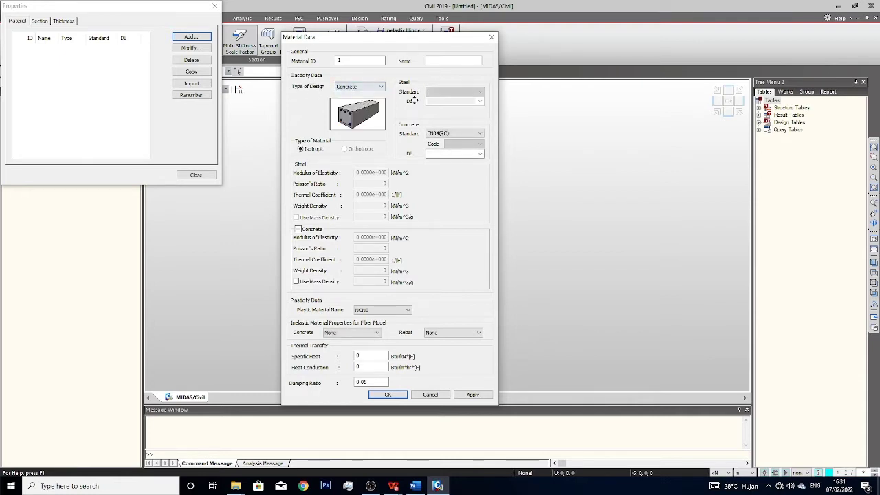
Step: Try the ASTM(RC) standard for the concrete and look through its available database grades
click(435, 136)
click(451, 148)
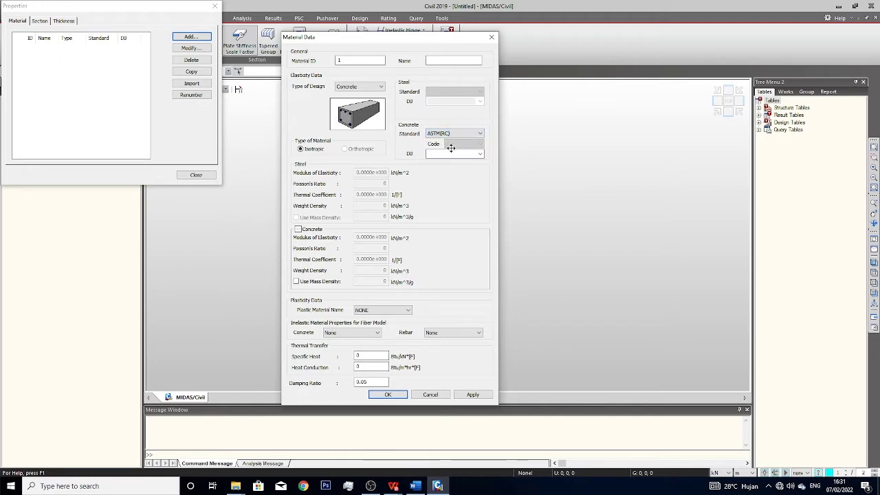
click(480, 153)
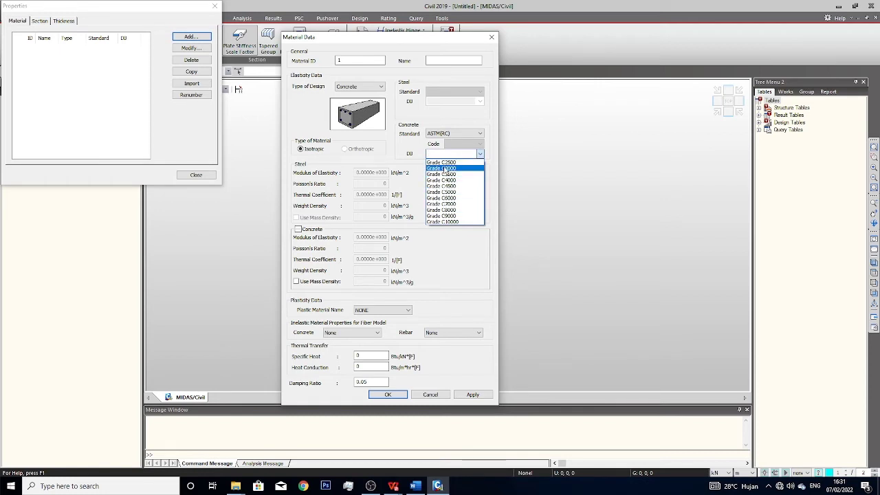
click(484, 157)
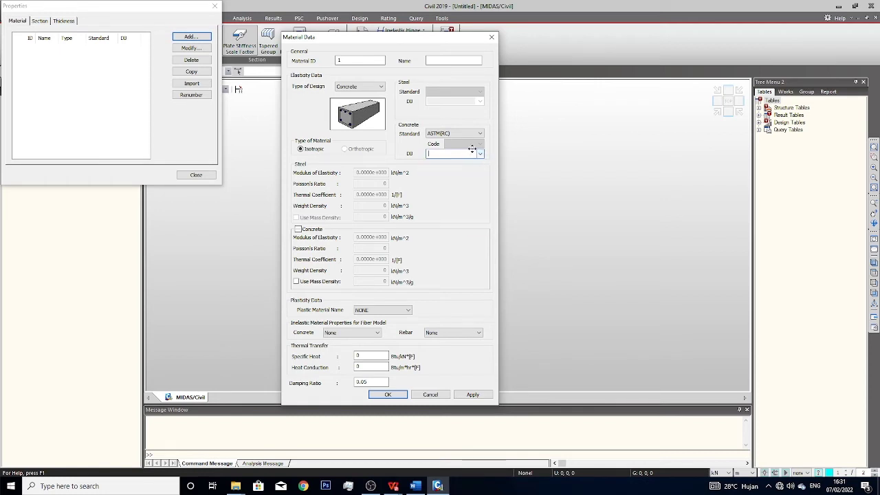
Step: Set the concrete standard to None and go through the manual fields for elasticity modulus, Poisson's ratio, thermal coefficient and weight density
click(479, 134)
click(440, 141)
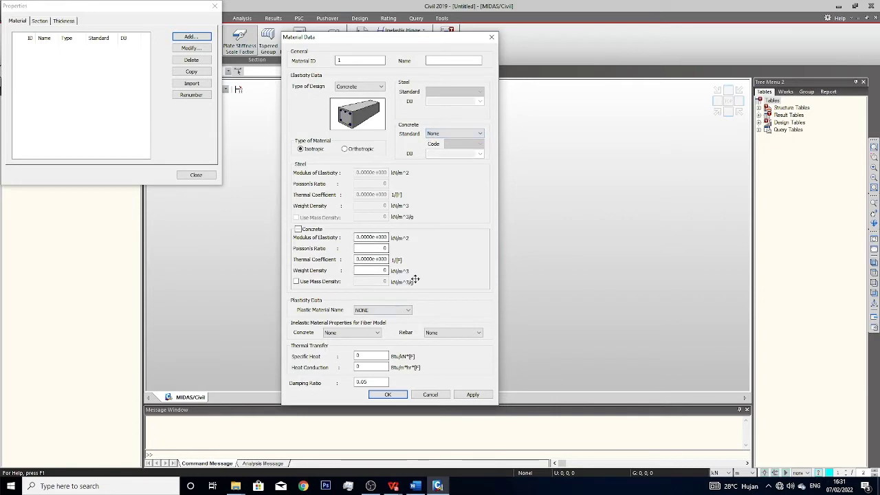
drag(356, 238, 396, 235)
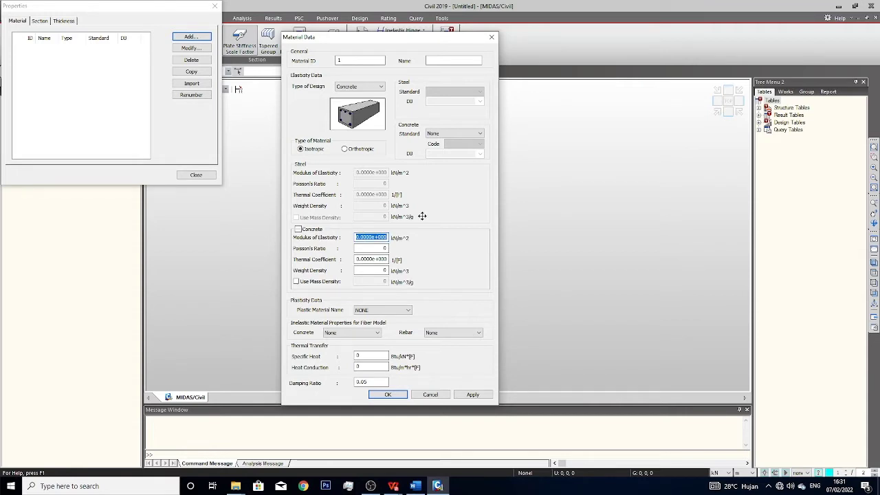
click(377, 249)
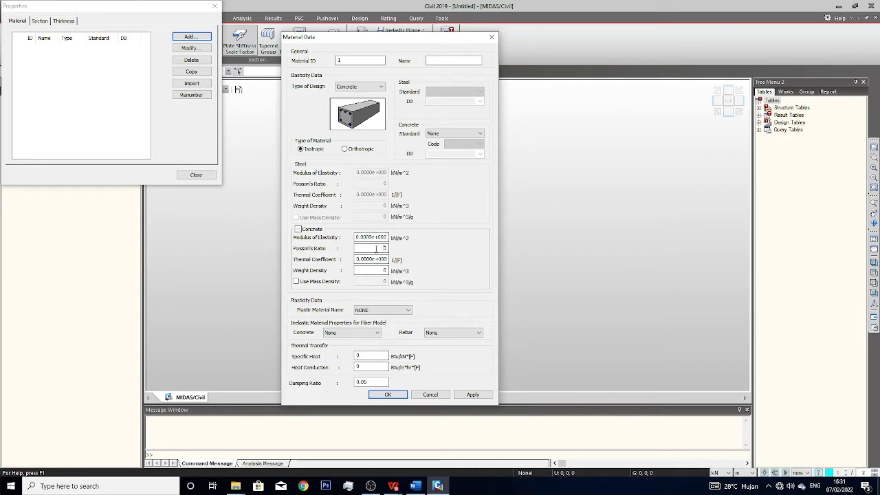
double_click(376, 248)
drag(371, 259, 388, 259)
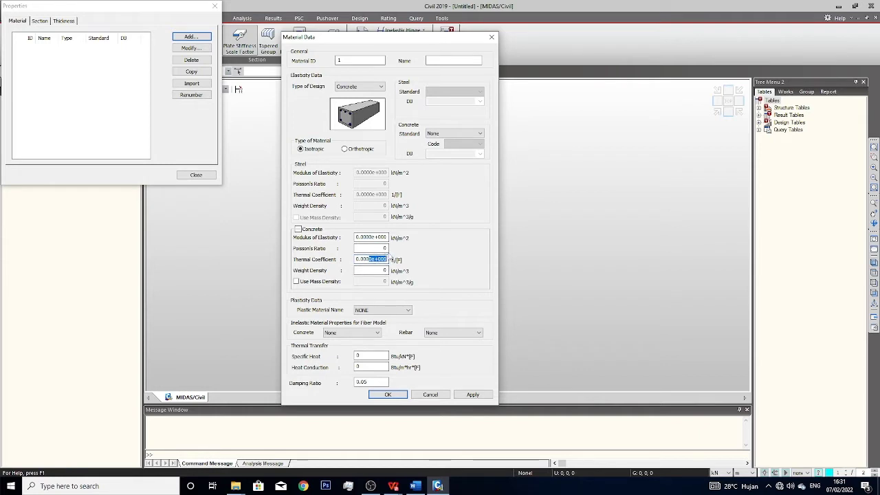
double_click(383, 270)
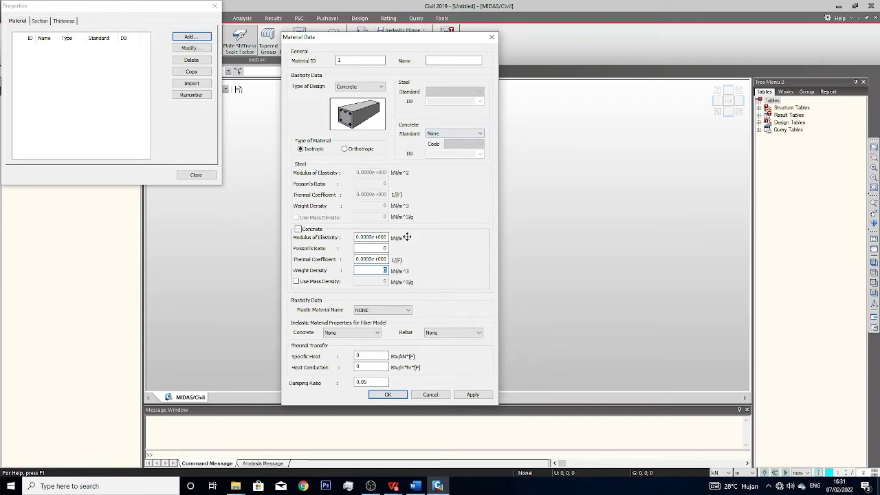
click(379, 257)
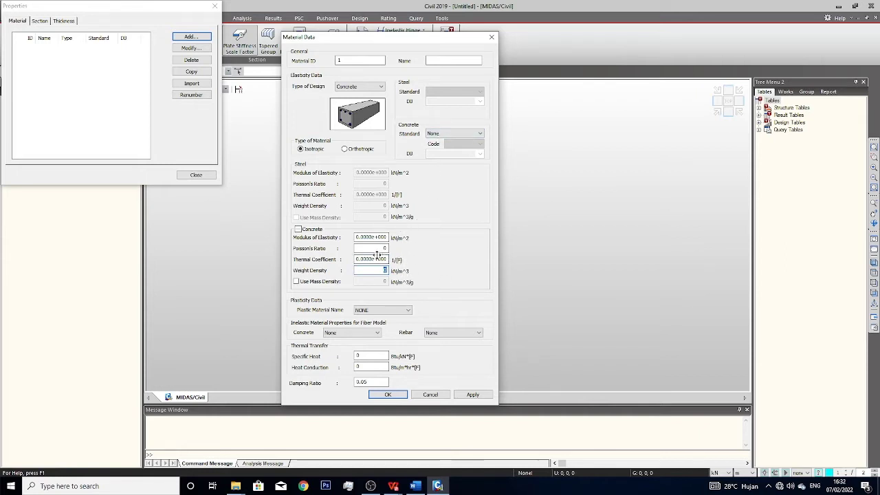
Step: Set the concrete standard of the first material to ASTM(RC) and look through its database grades
click(474, 134)
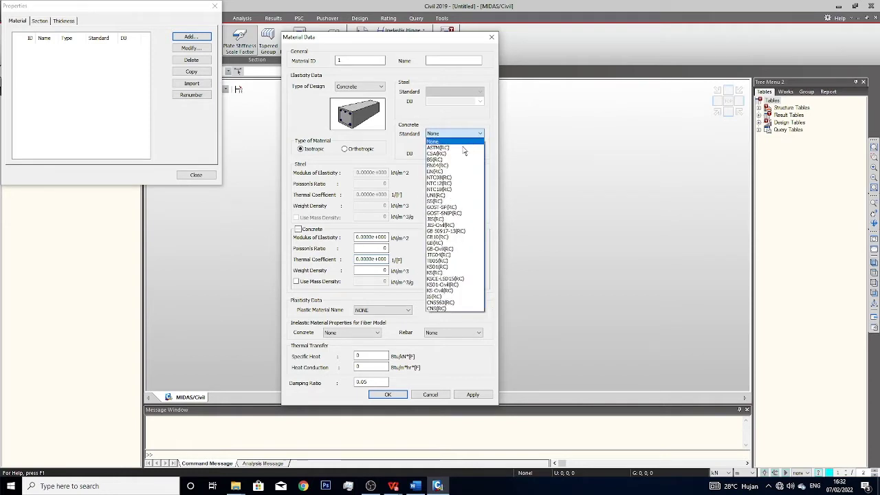
click(468, 147)
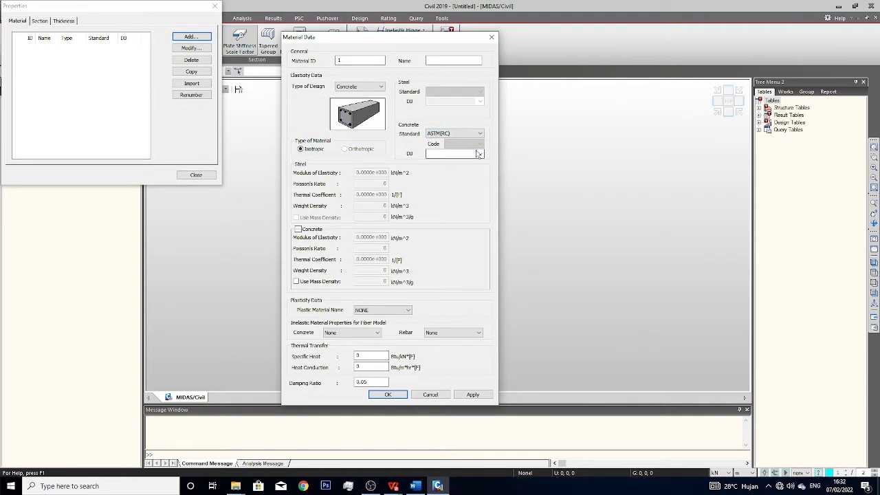
click(480, 154)
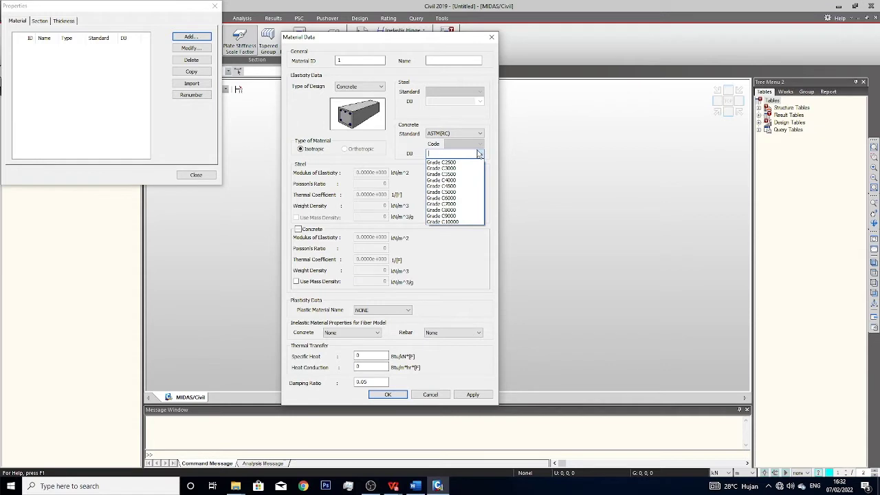
click(480, 154)
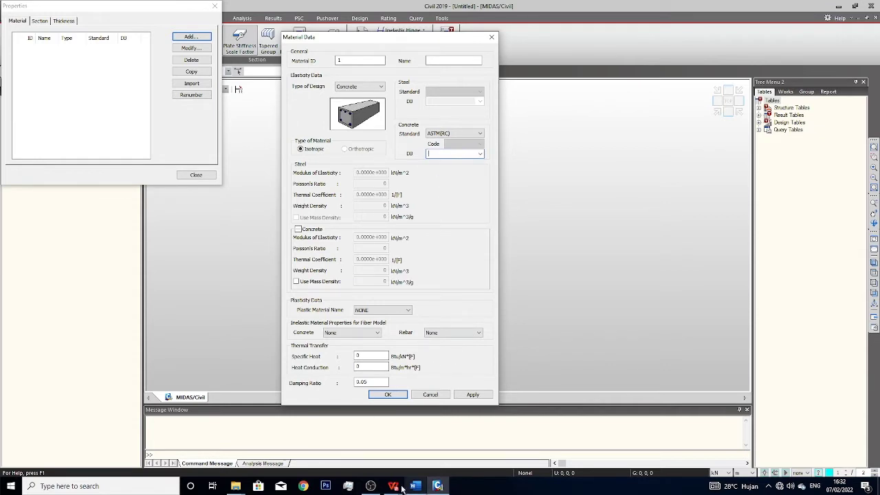
Step: Switch to the bridge superstructure PDF in WPS Office, check the PC-I girder's compressive strength (KUAT TEKAN), and return to midas Civil
mouse_move(393, 485)
click(318, 440)
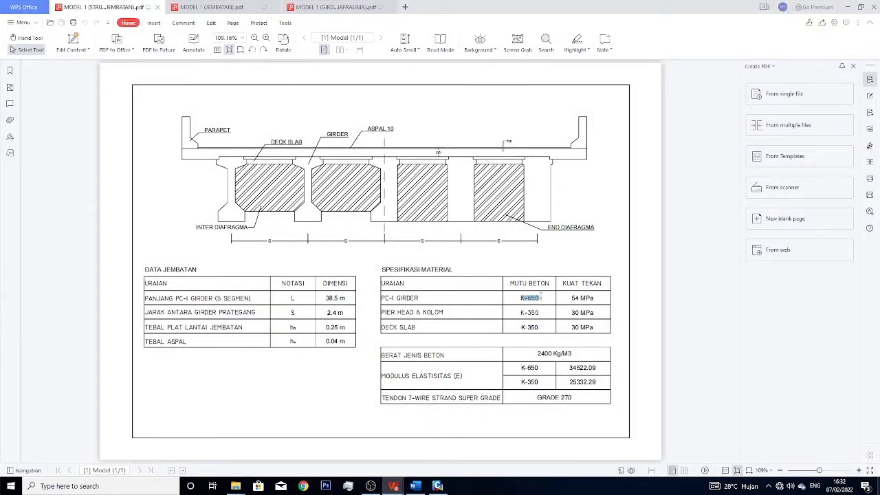
drag(572, 298, 600, 305)
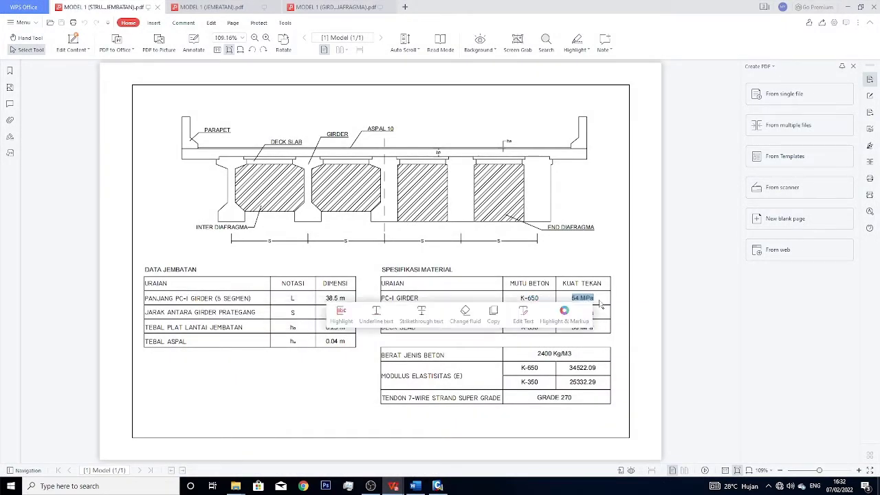
click(615, 309)
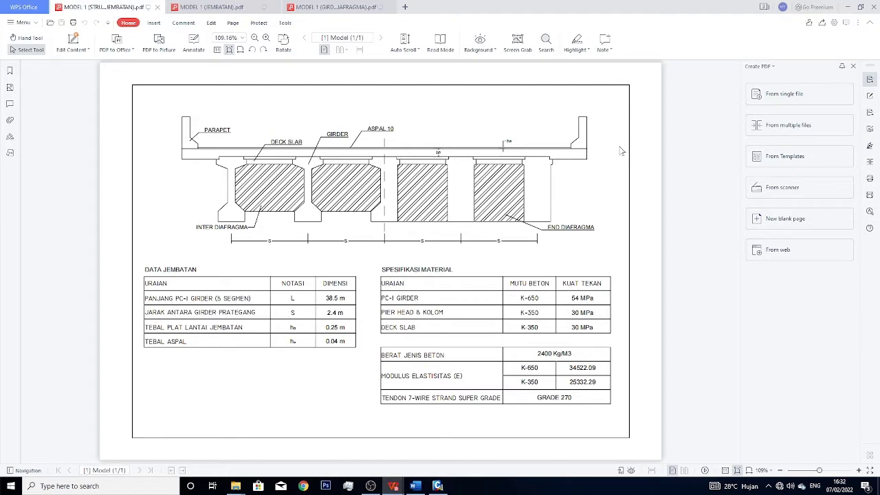
click(847, 6)
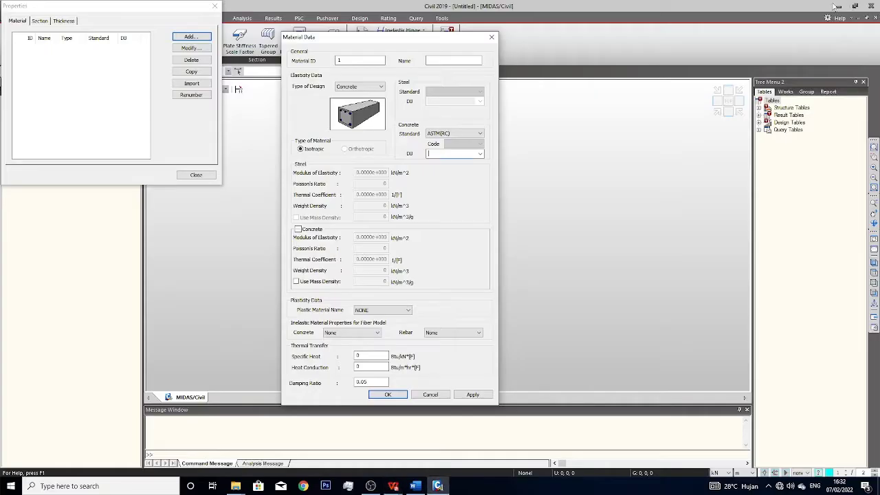
Step: Assign database Grade C8000 to the first concrete material, confirm it and widen the material list's Name column
click(482, 155)
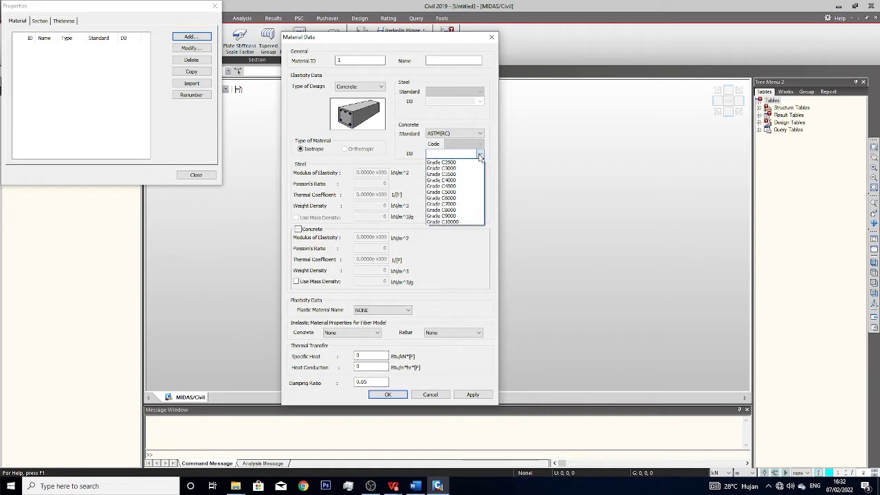
click(454, 210)
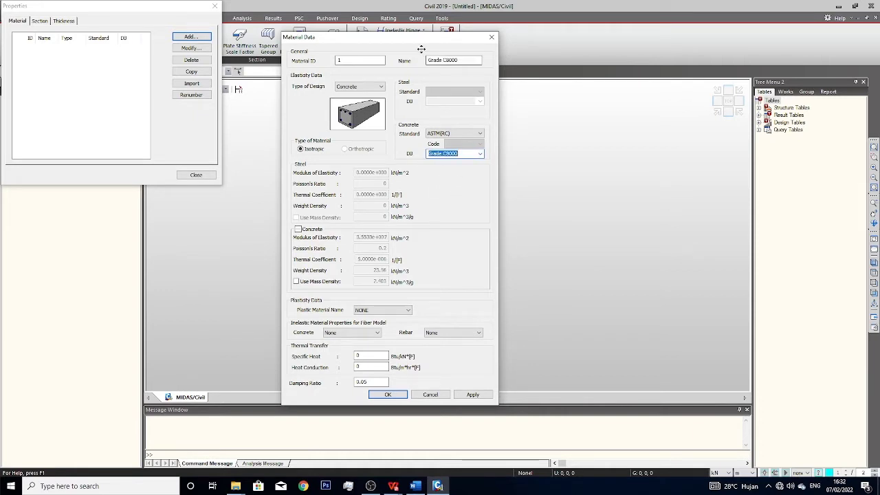
click(457, 63)
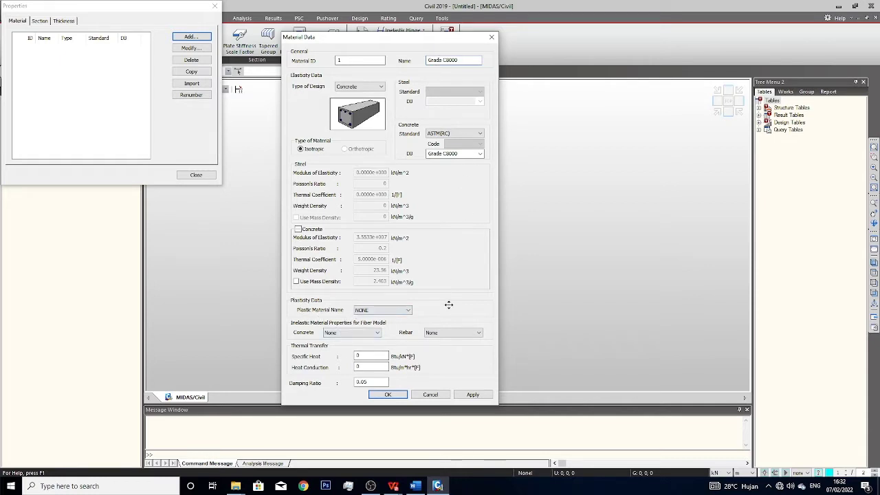
click(388, 395)
drag(55, 38, 69, 40)
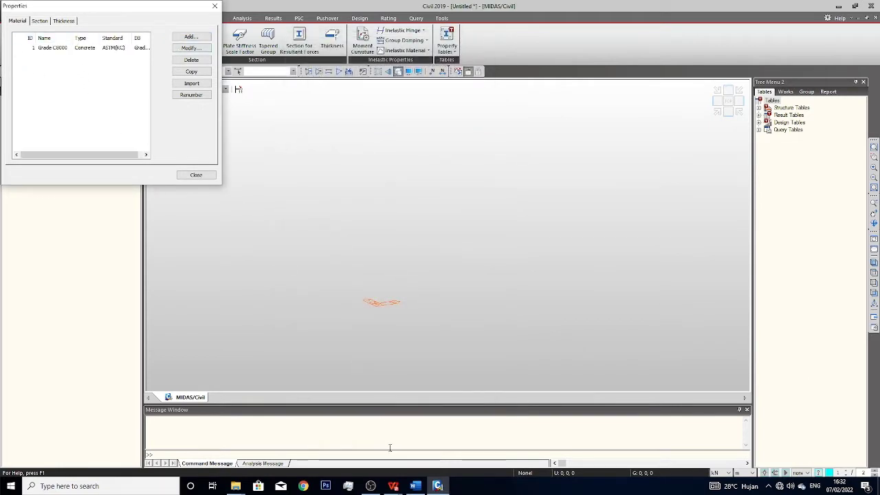
Step: Check the concrete grades of the pier head, column and deck slab in the WPS Office PDF, and return to midas Civil
click(393, 486)
click(310, 448)
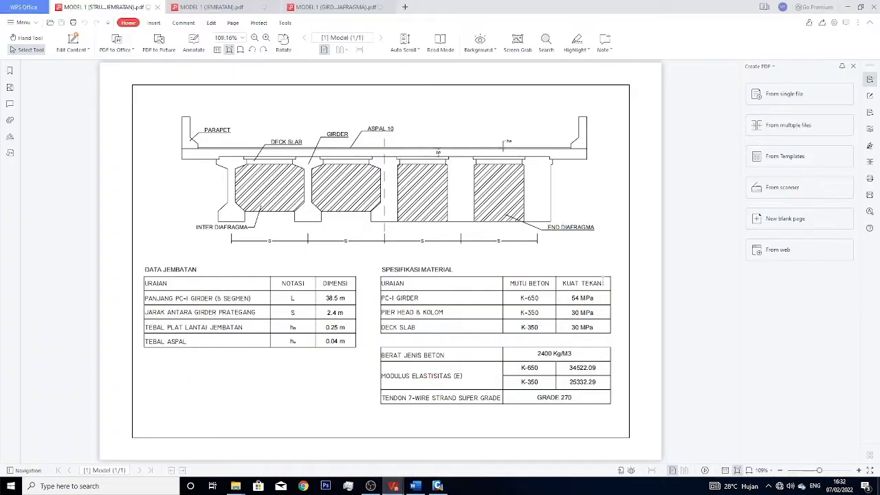
drag(381, 312, 443, 313)
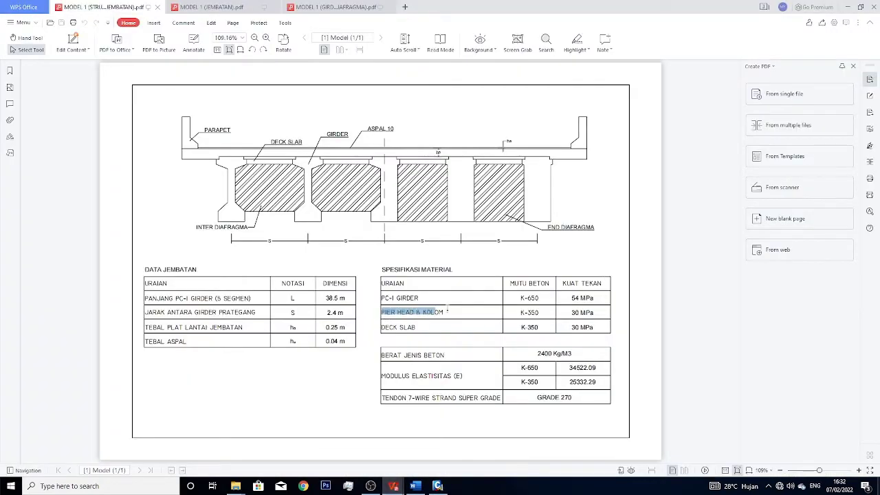
click(453, 319)
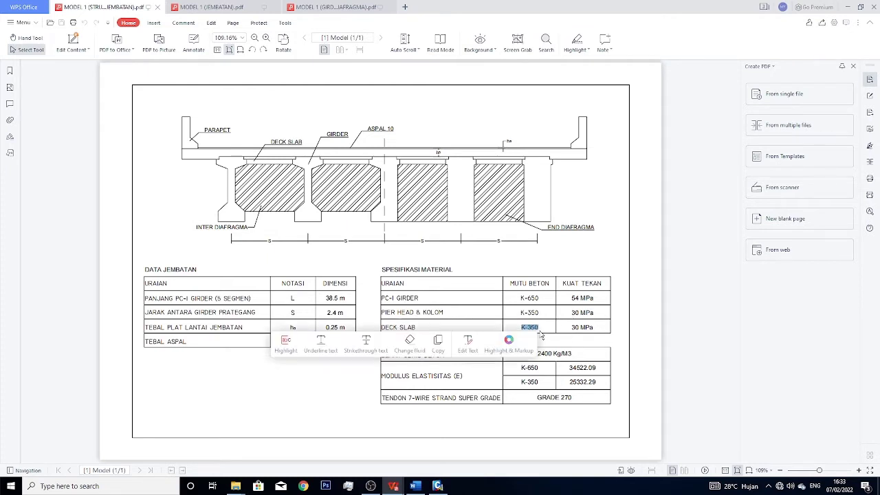
click(846, 6)
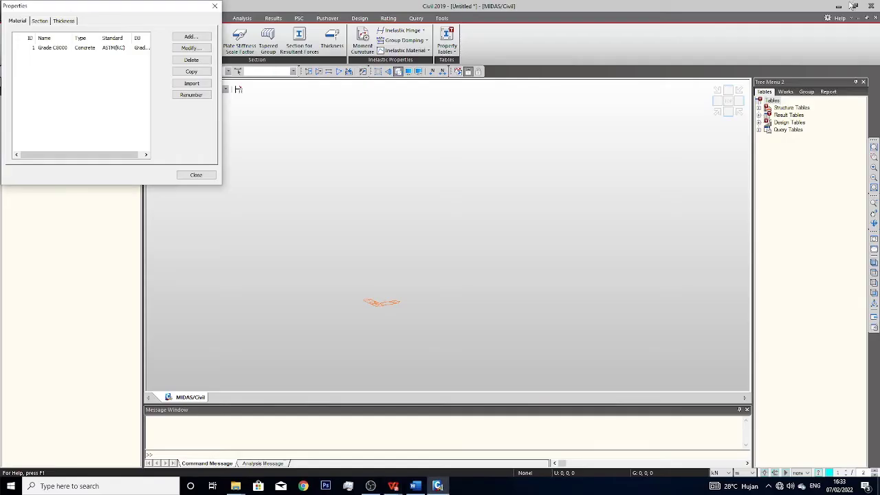
Step: Add a second material with Concrete as its type of design and ASTM(RC) as its concrete standard
click(191, 36)
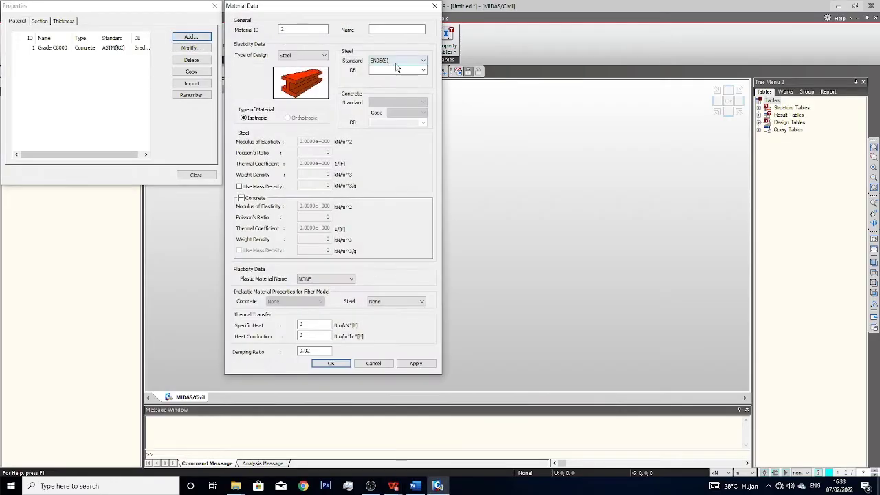
drag(385, 6, 446, 33)
click(363, 82)
click(364, 97)
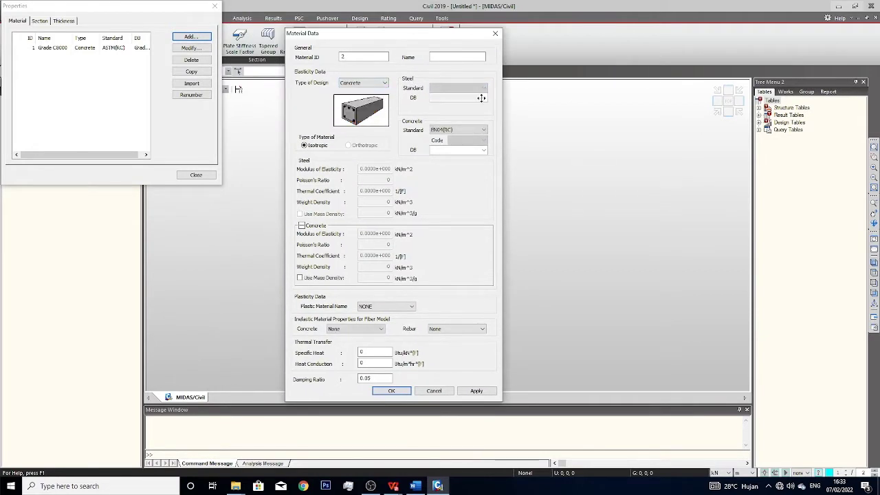
click(457, 130)
click(454, 145)
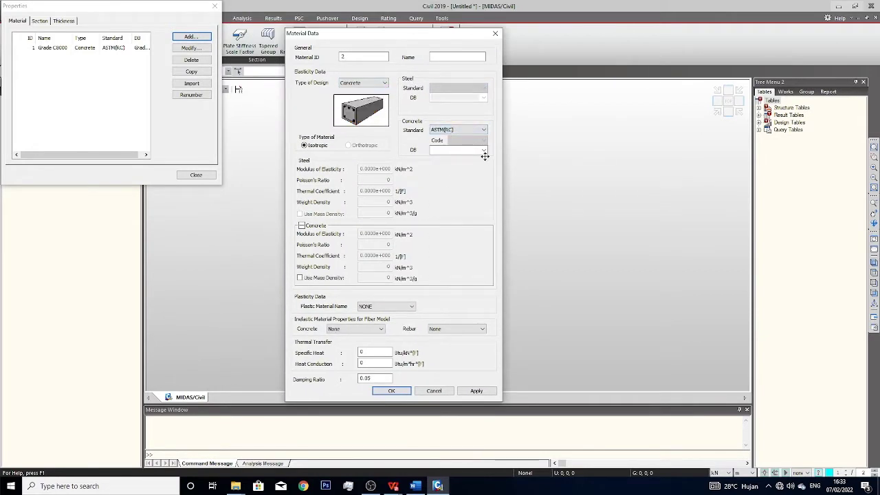
Step: Recheck the SPESIFIKASI MATERIAL table in the WPS Office PDF and return to the material definition in midas Civil
mouse_move(383, 480)
click(294, 446)
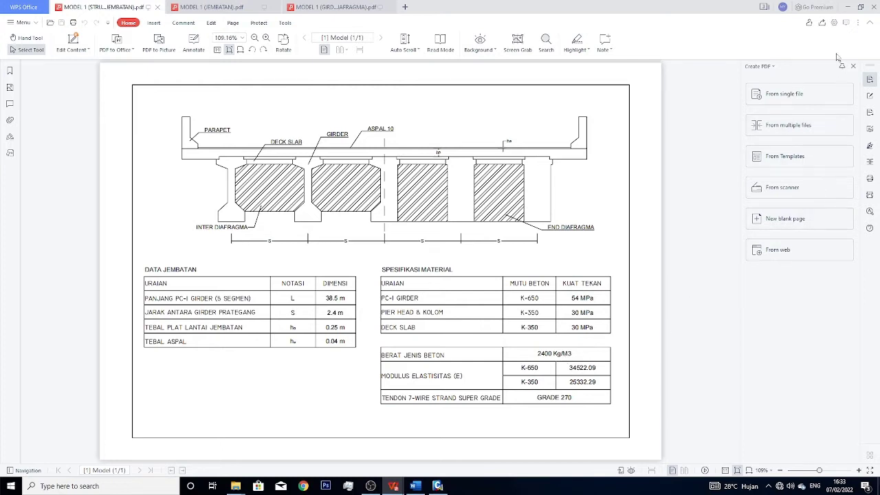
click(848, 7)
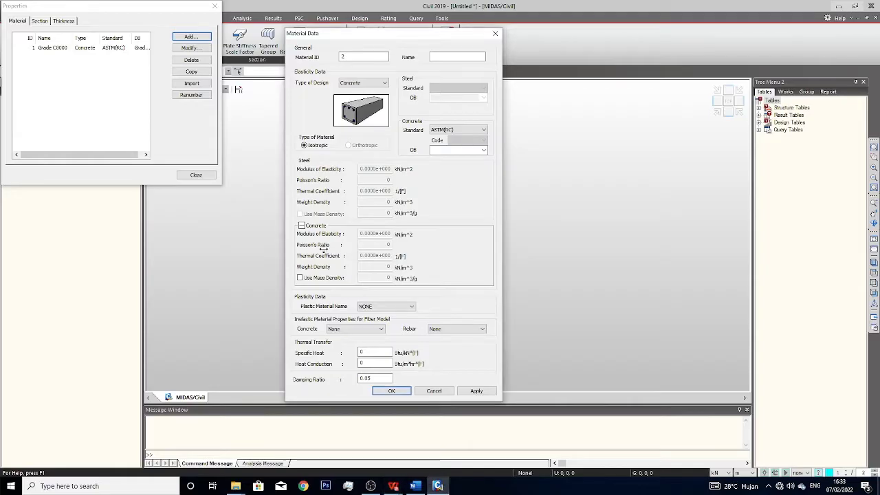
Step: Assign database Grade C4500 to the second concrete material and confirm it
click(483, 149)
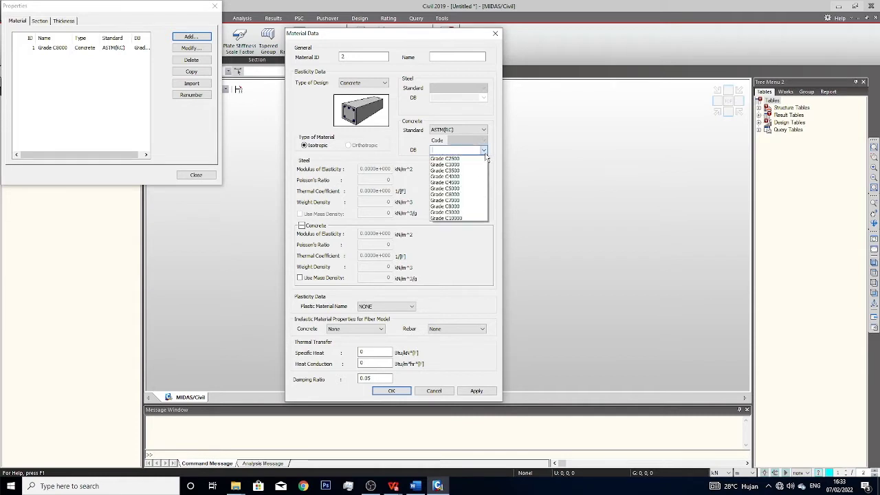
click(454, 183)
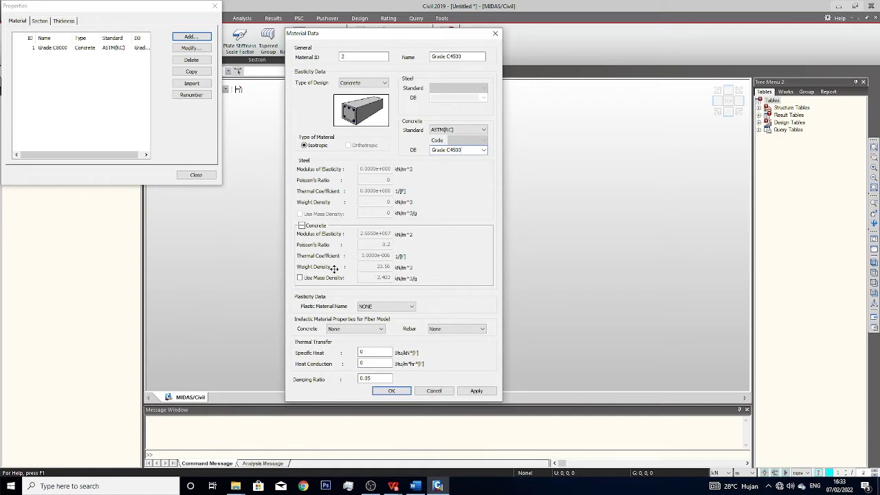
click(391, 389)
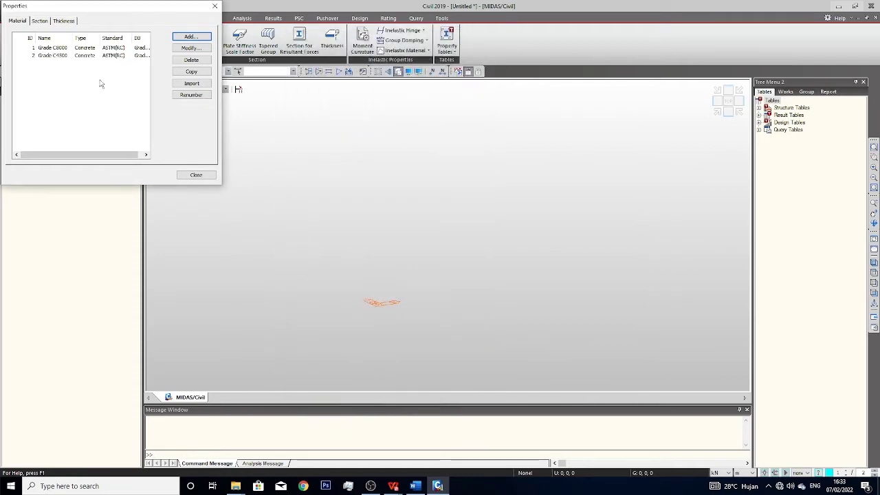
Step: Add a third material of design type Steel using the ASTM(S) standard and database grade A53
click(192, 37)
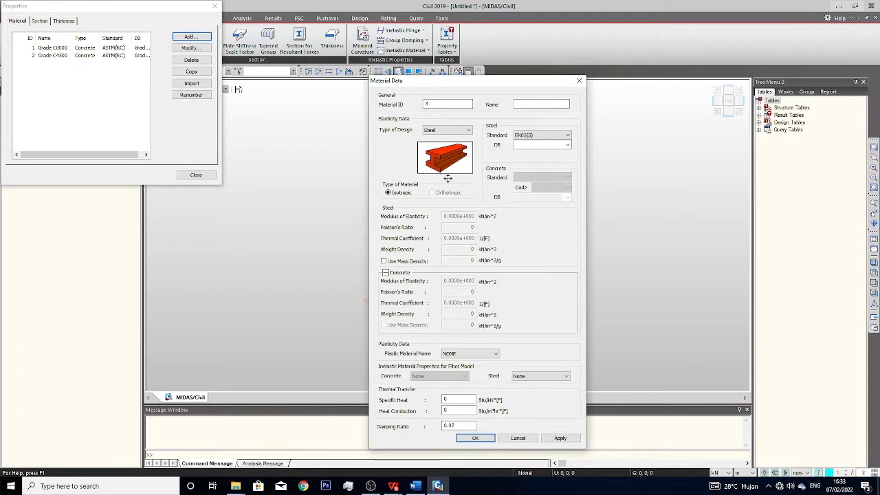
click(462, 132)
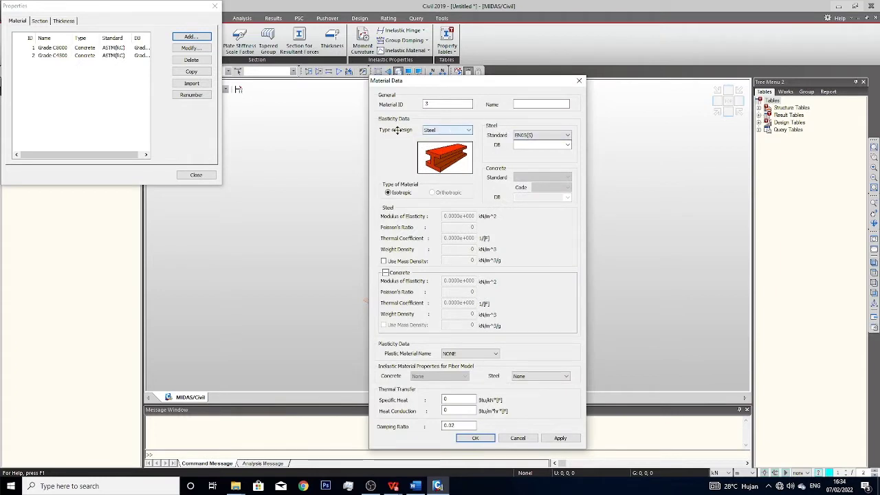
click(523, 135)
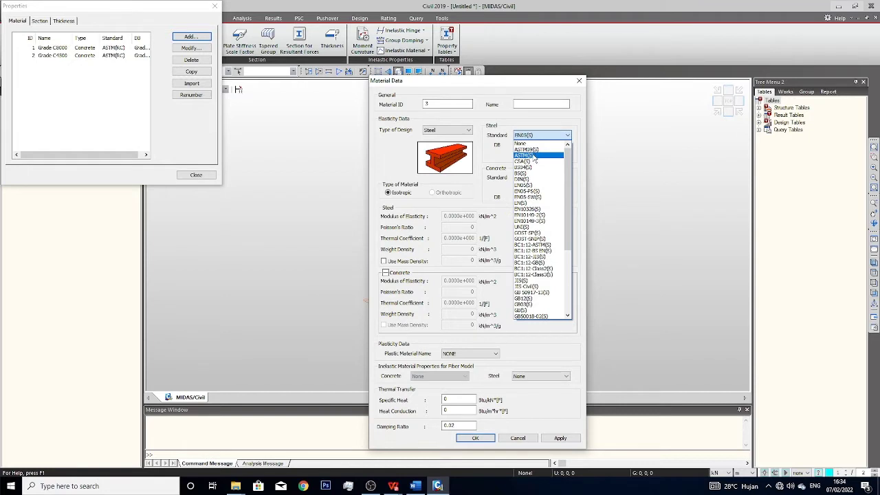
click(533, 157)
click(568, 145)
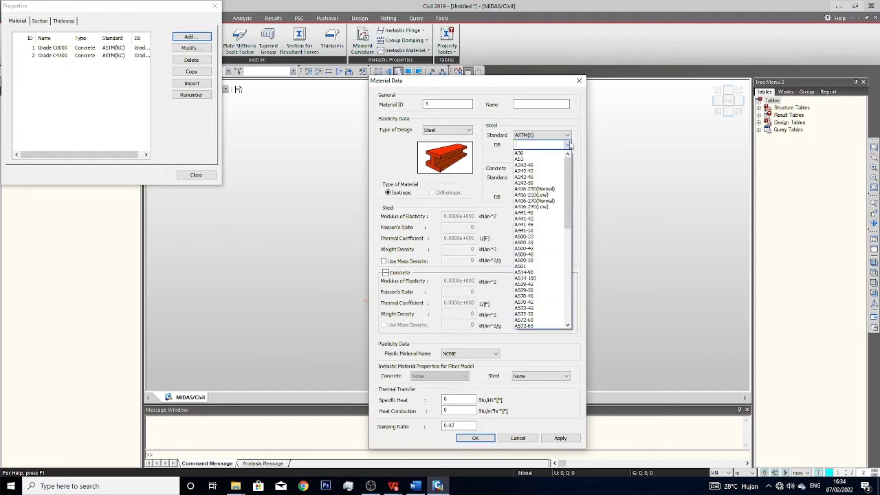
click(519, 159)
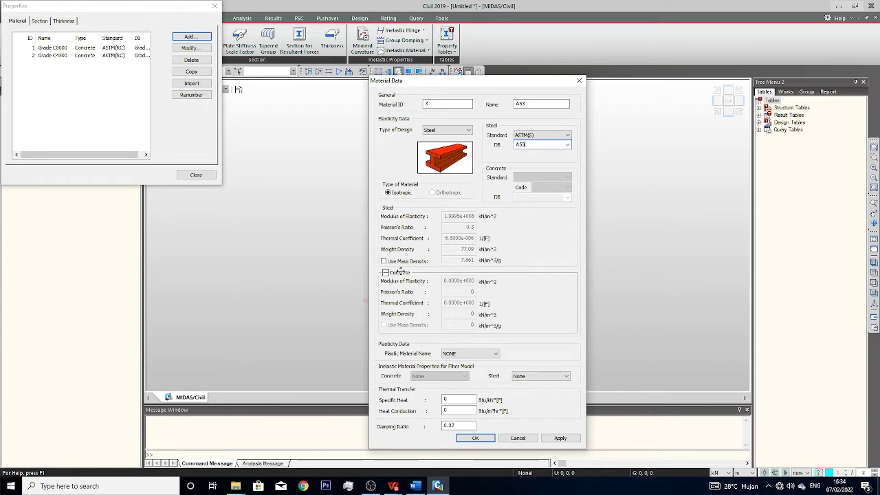
click(473, 438)
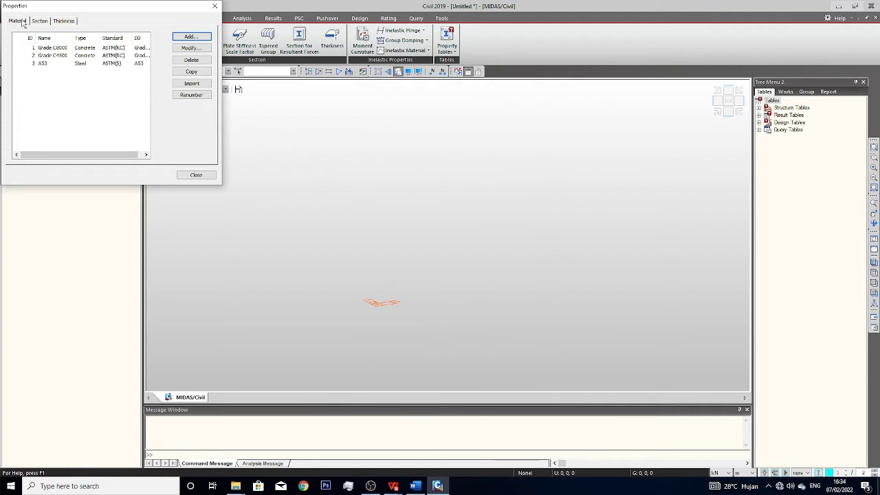
Step: Close the material properties, reopen them to check the defined materials, and close them again
click(196, 175)
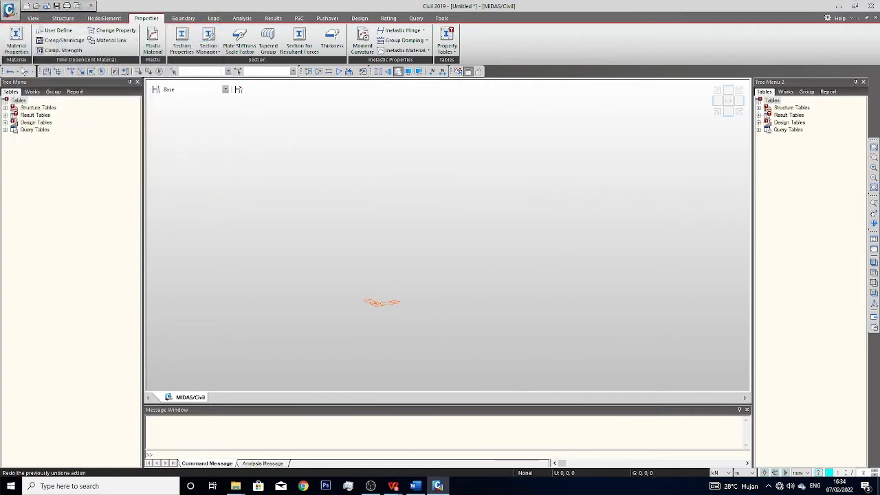
click(15, 38)
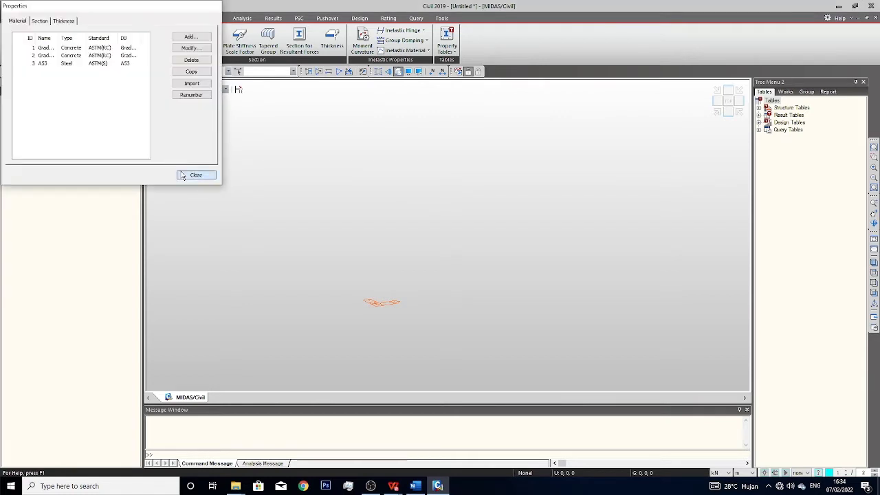
click(196, 174)
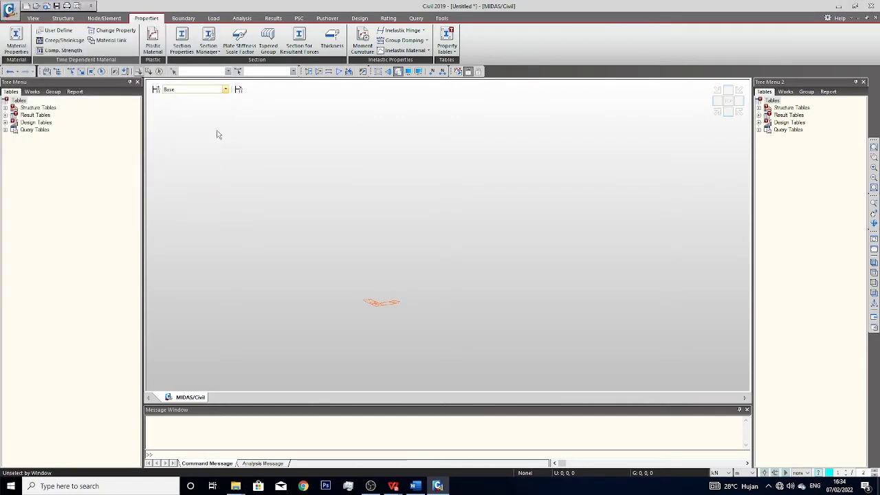
Step: Save the untitled project in the EXCEL MIDAS folder under the file name Prestress Concrete Bridge
click(10, 9)
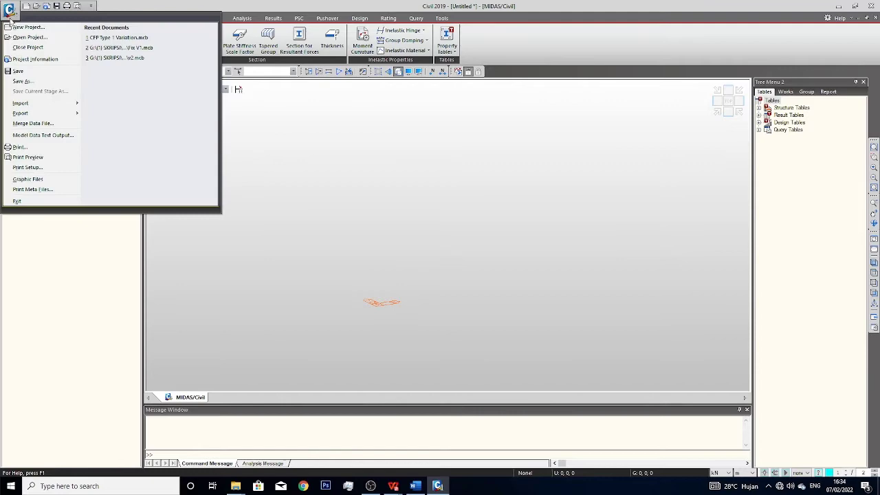
click(37, 72)
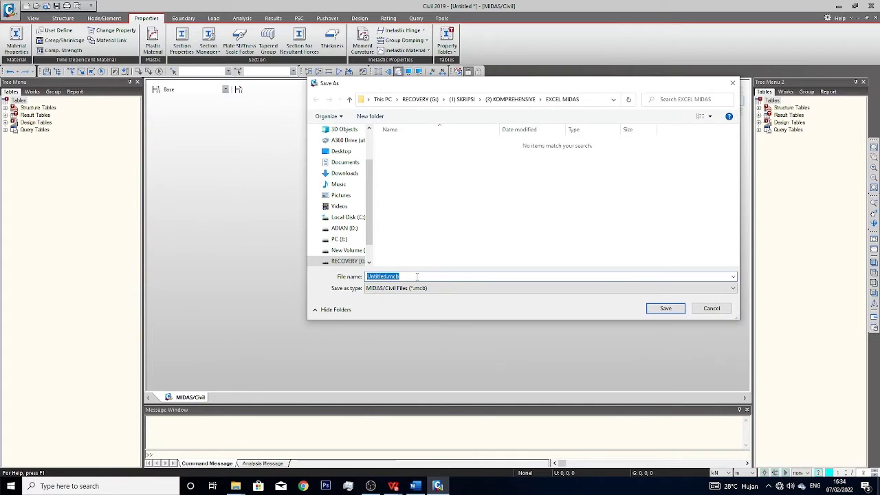
key(BackSpace)
text(Prestress Concrete Brid)
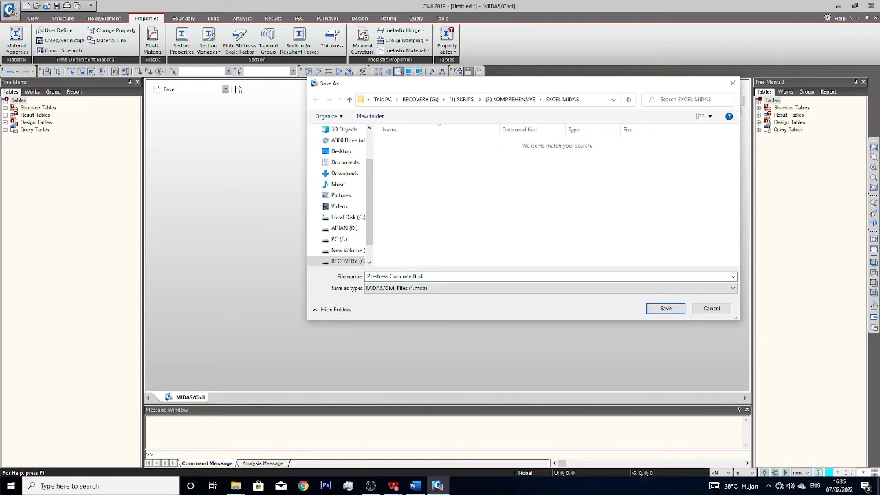
text(ge)
key(Return)
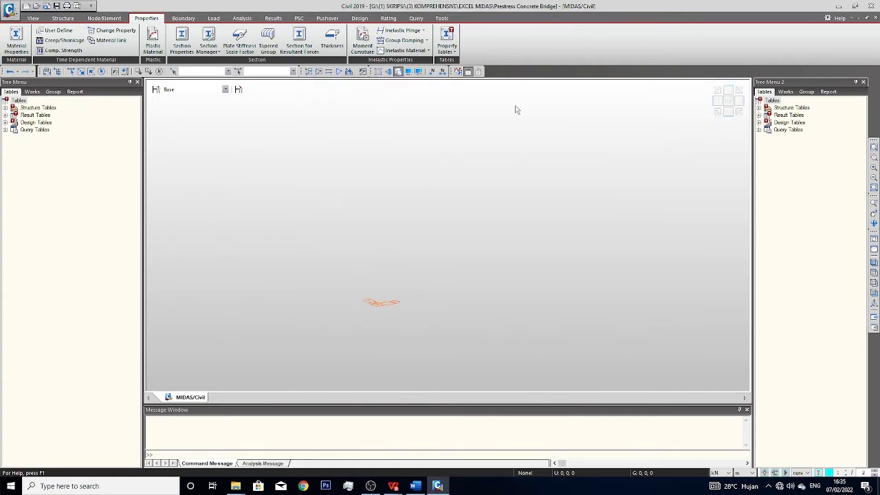
click(64, 40)
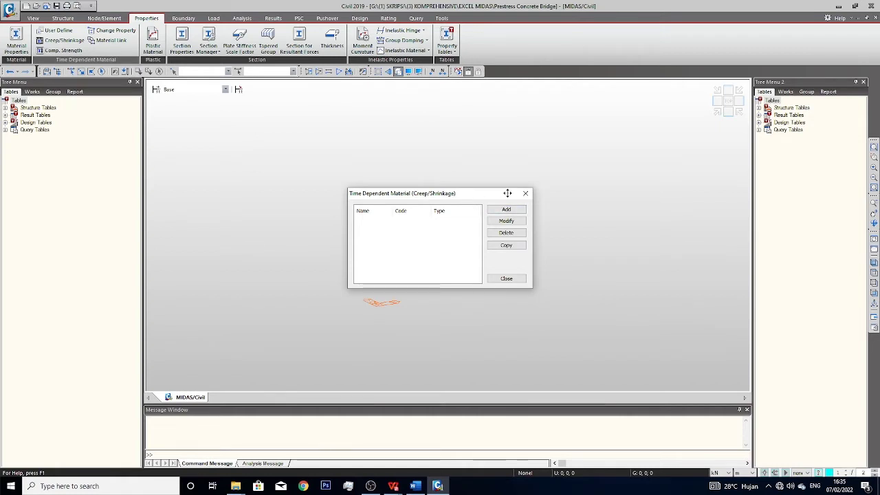
drag(507, 193, 446, 133)
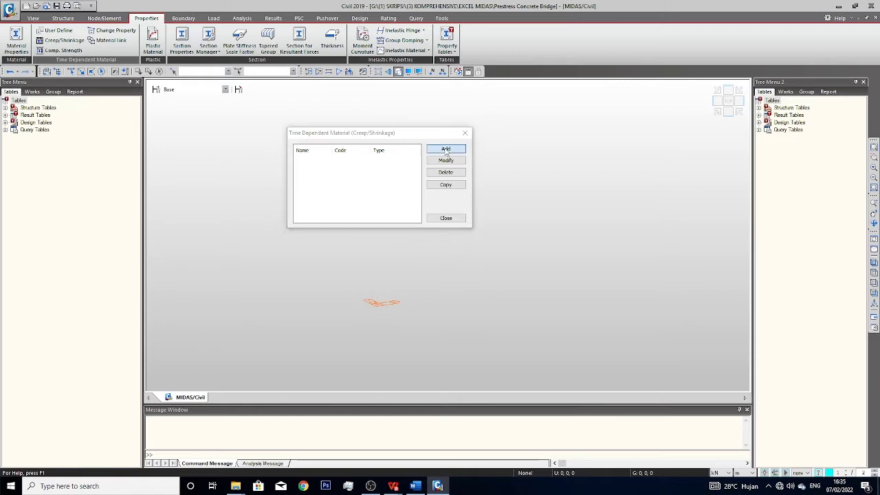
click(446, 149)
drag(461, 98, 687, 137)
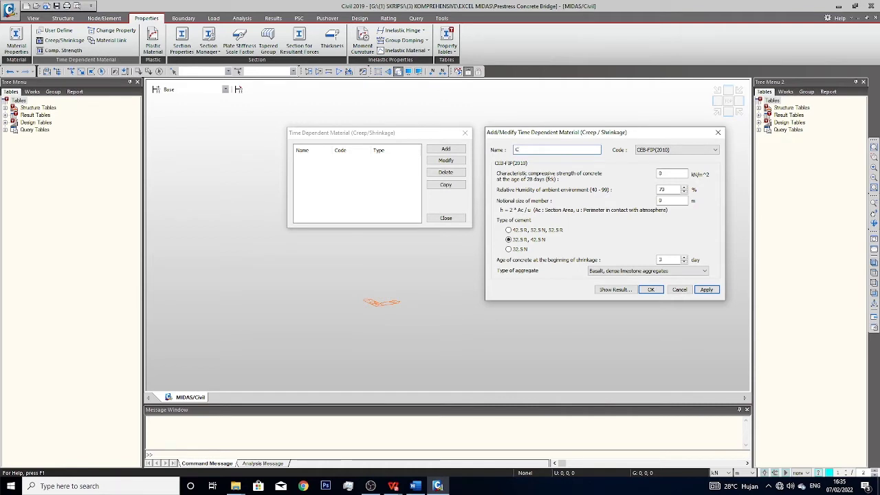
text(0000)
click(654, 151)
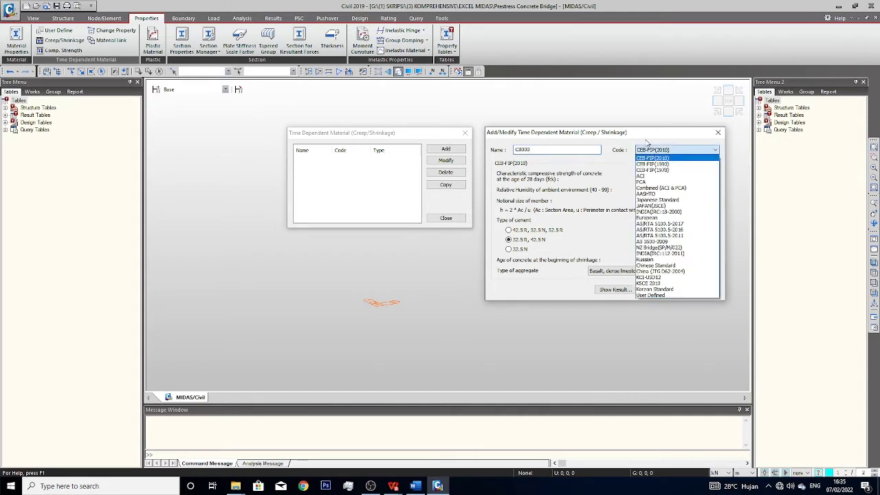
click(646, 176)
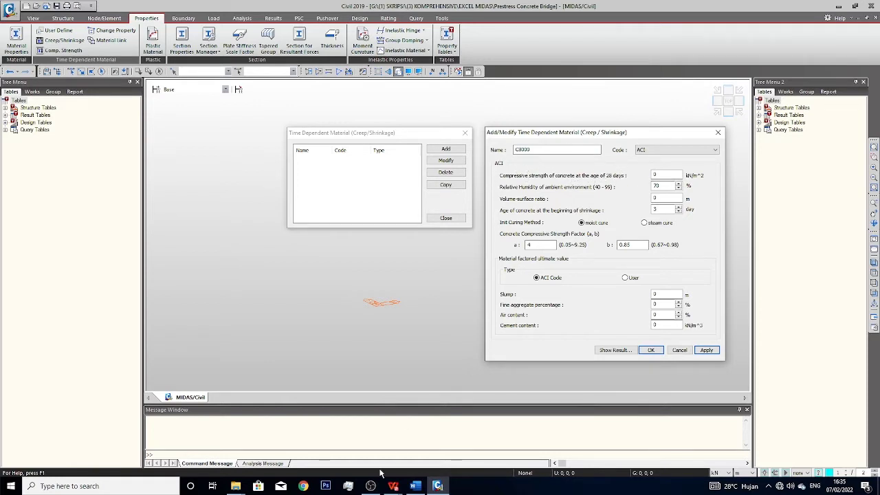
Step: Look up the girder concrete's compressive strength in the WPS Office PDF and the Word document LAMPIRAN.docx, and return to midas Civil
mouse_move(393, 483)
click(294, 440)
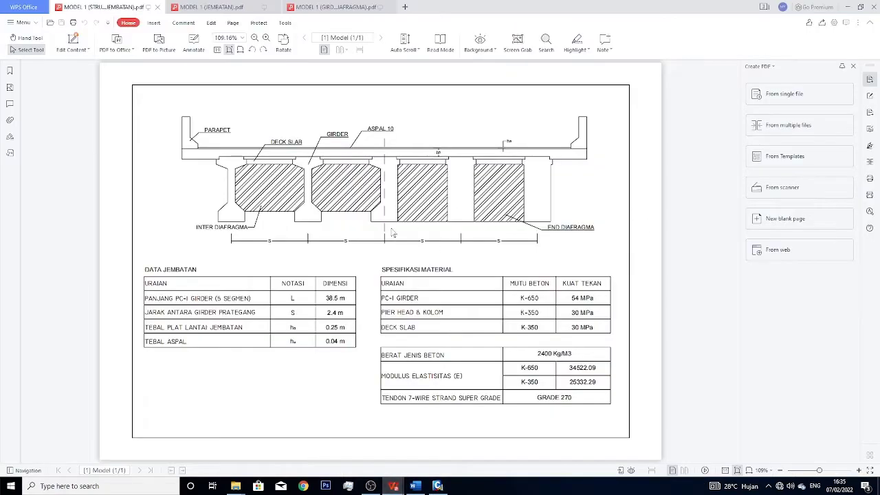
drag(577, 293, 599, 298)
click(652, 303)
click(847, 7)
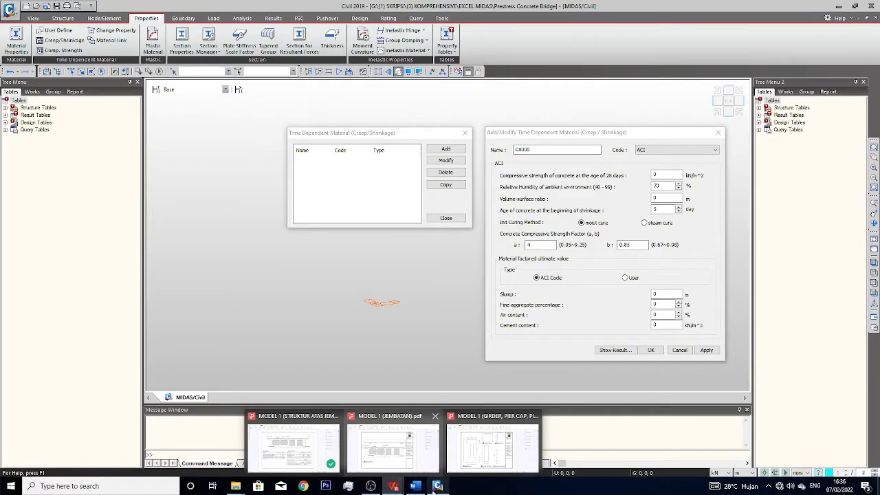
click(415, 486)
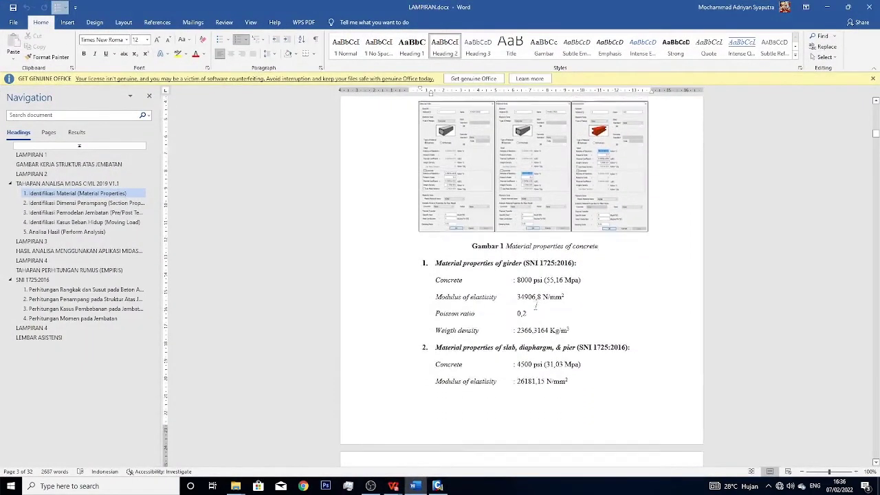
scroll(530, 275, up, 4)
scroll(529, 236, down, 6)
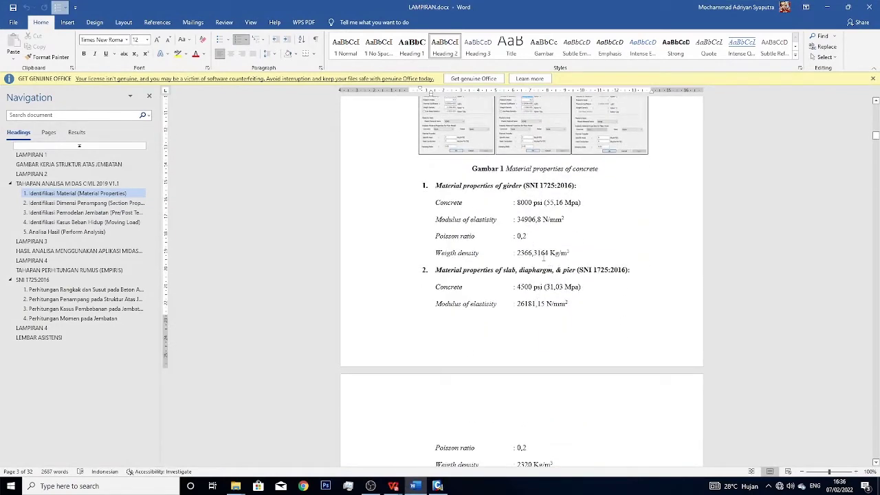
click(546, 254)
drag(545, 205, 580, 205)
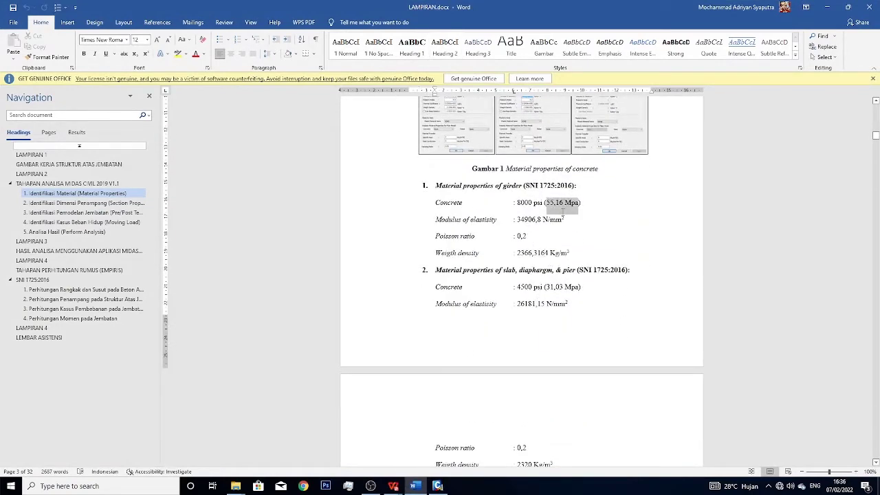
click(564, 204)
click(827, 7)
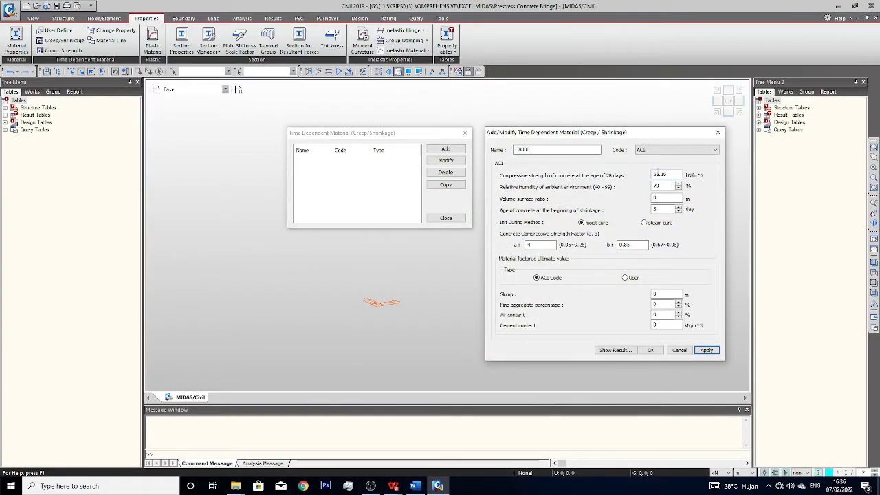
double_click(660, 175)
text(55.16)
click(718, 133)
click(465, 132)
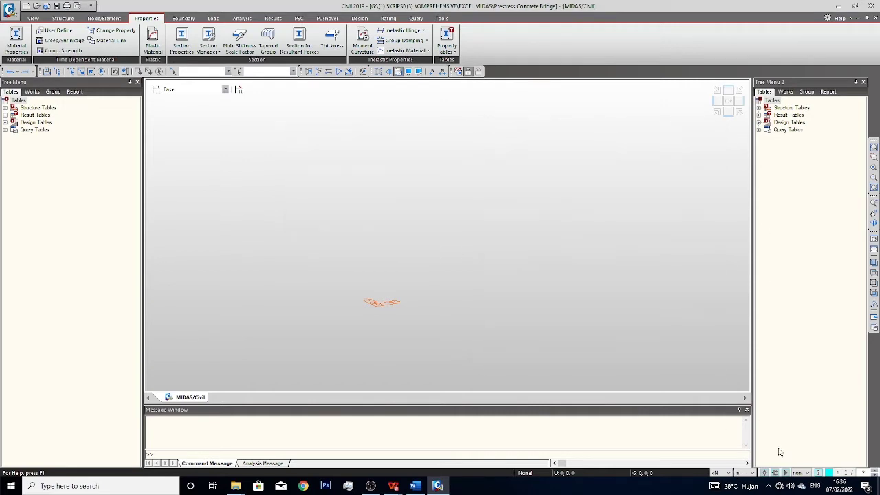
Step: Set the model's force unit to N and its length unit to mm
click(723, 473)
click(715, 446)
click(745, 473)
click(738, 441)
Step: Add a creep/shrinkage time-dependent material named C8000 with a 28-day compressive strength of 55.16 N/mm²
click(68, 40)
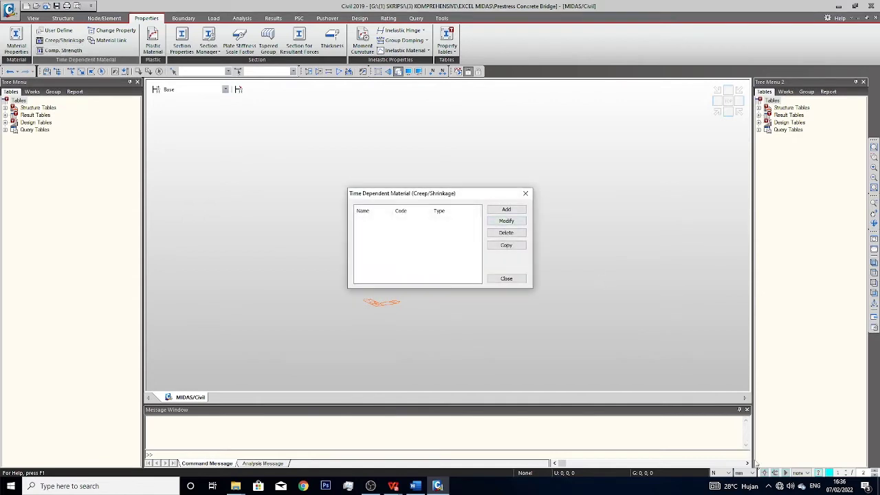
click(499, 211)
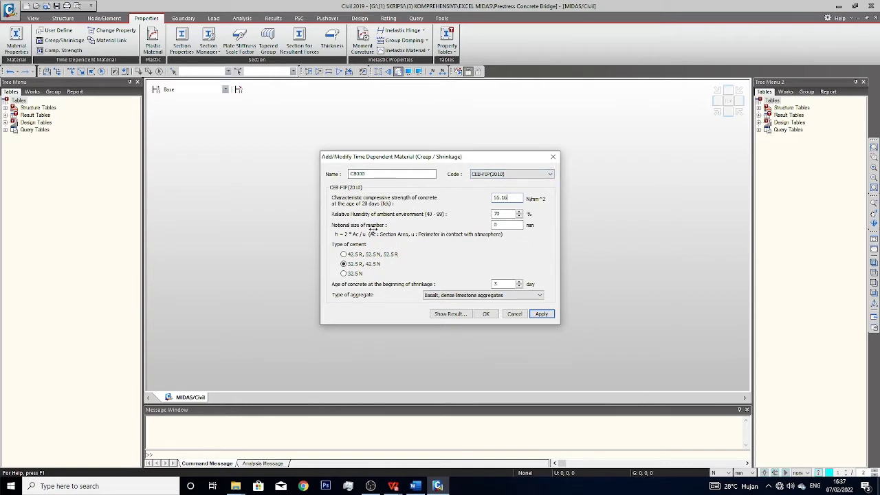
double_click(509, 225)
Step: Examine the ACI 209.2R-17 creep and shrinkage parameters and figures in the Word document LAMPIRAN.docx, and return to midas Civil
click(415, 485)
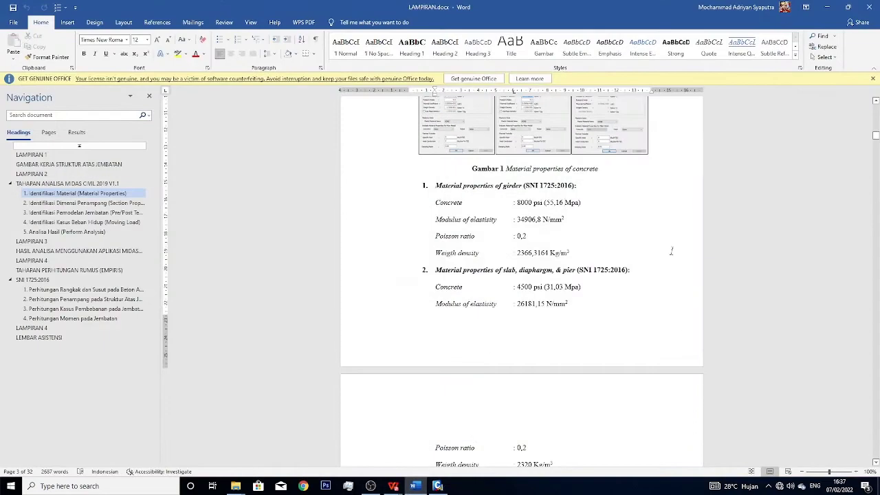
scroll(533, 244, down, 10)
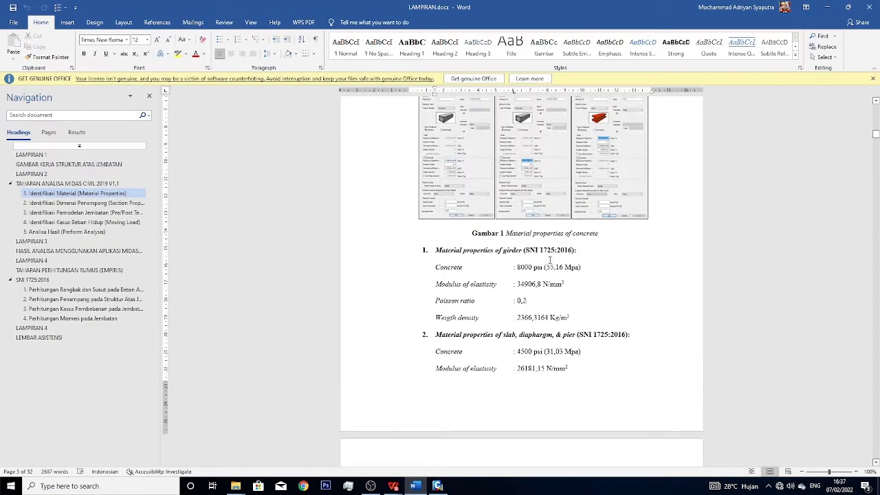
scroll(548, 278, down, 10)
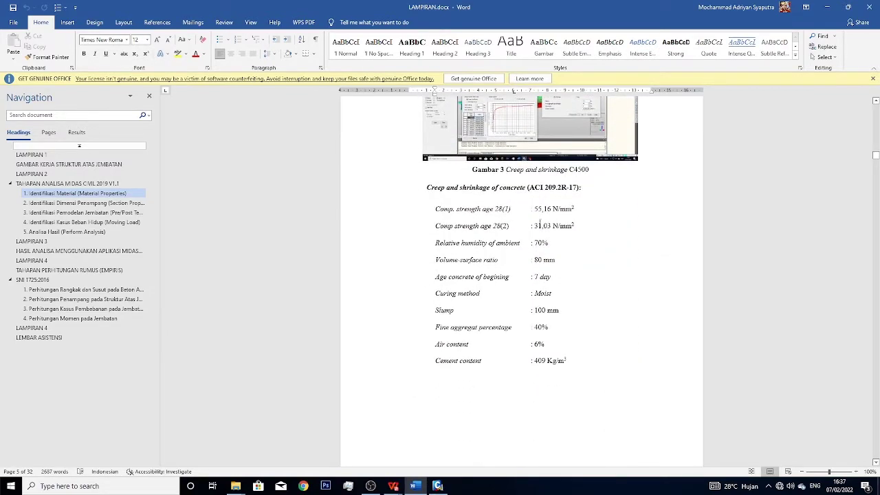
drag(535, 209, 555, 231)
click(552, 276)
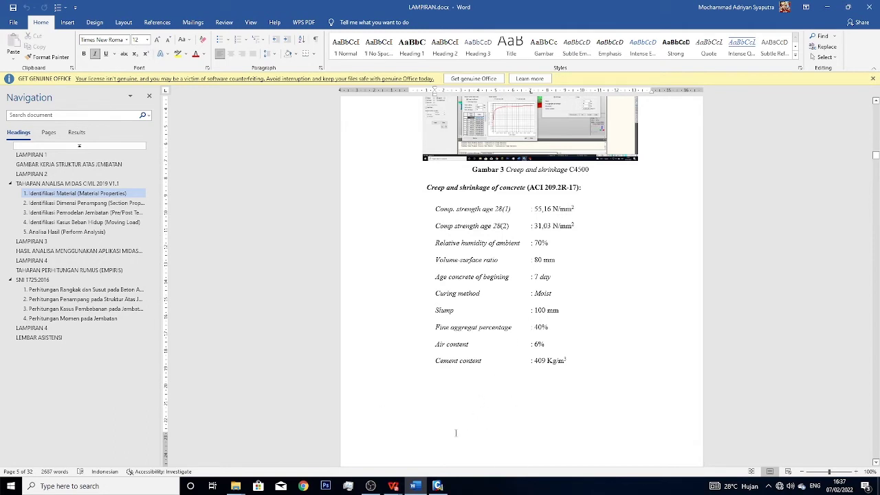
scroll(515, 313, down, 1)
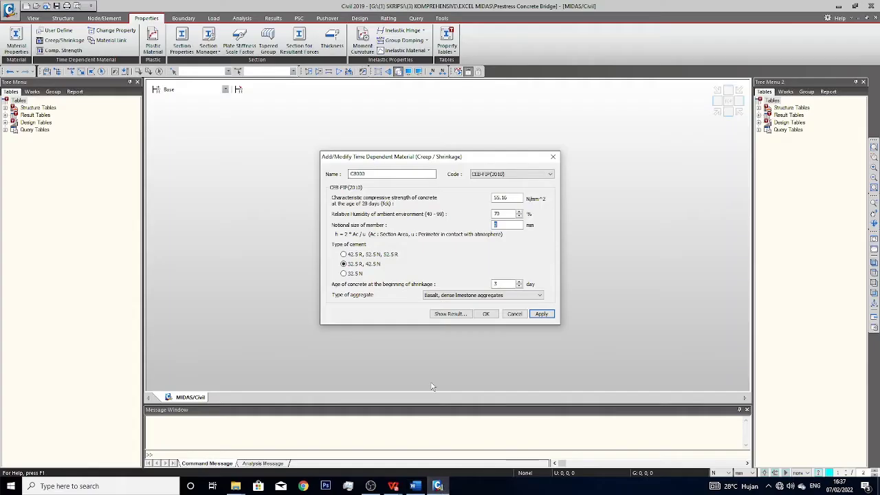
click(437, 486)
click(409, 488)
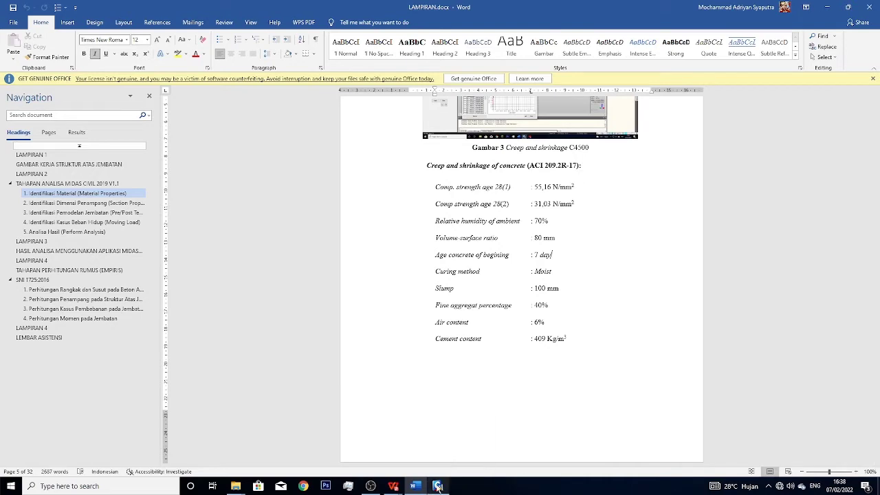
scroll(522, 289, up, 7)
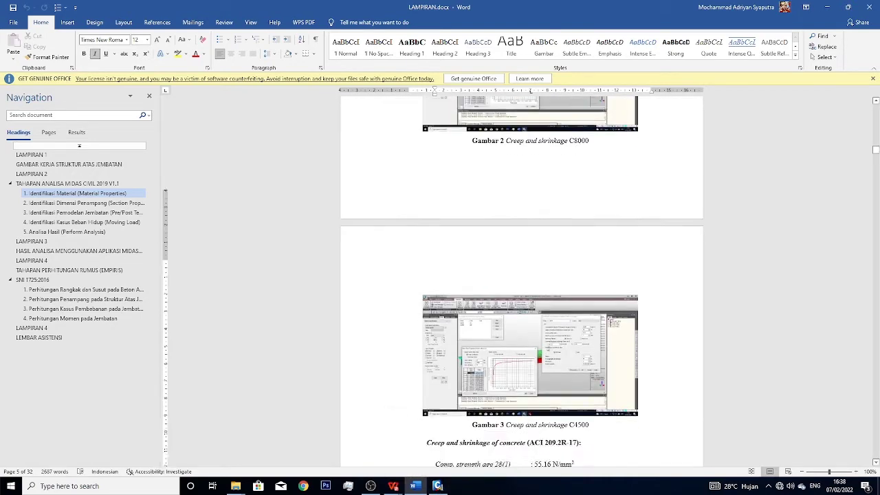
scroll(542, 358, up, 4)
scroll(440, 437, down, 10)
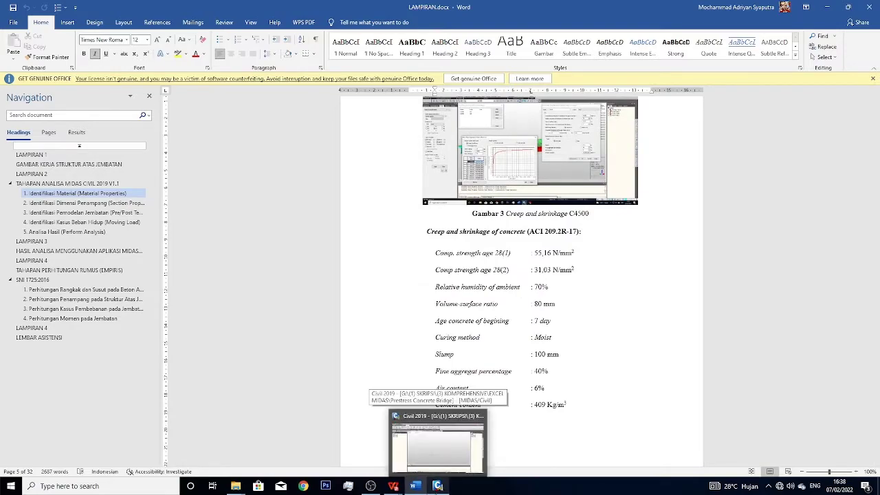
click(438, 486)
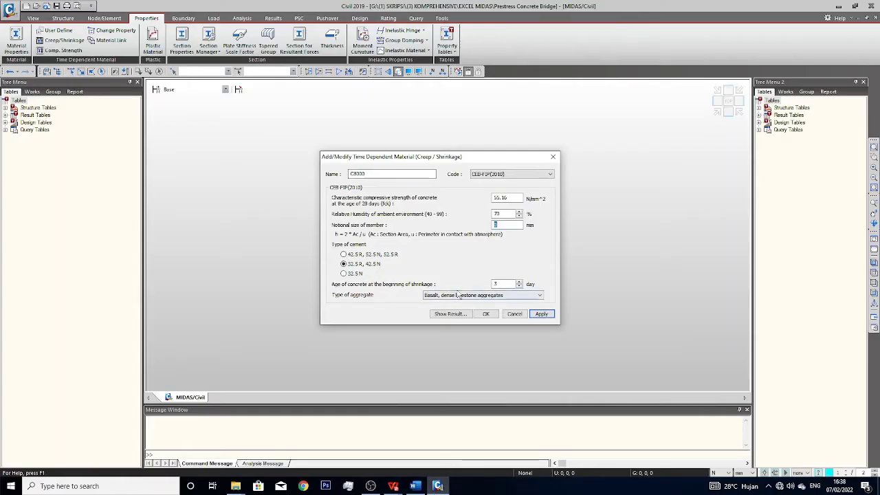
Step: Switch the C8000 creep/shrinkage material to the ACI code and set its 28-day compressive strength to 55.16 N/mm²
click(520, 175)
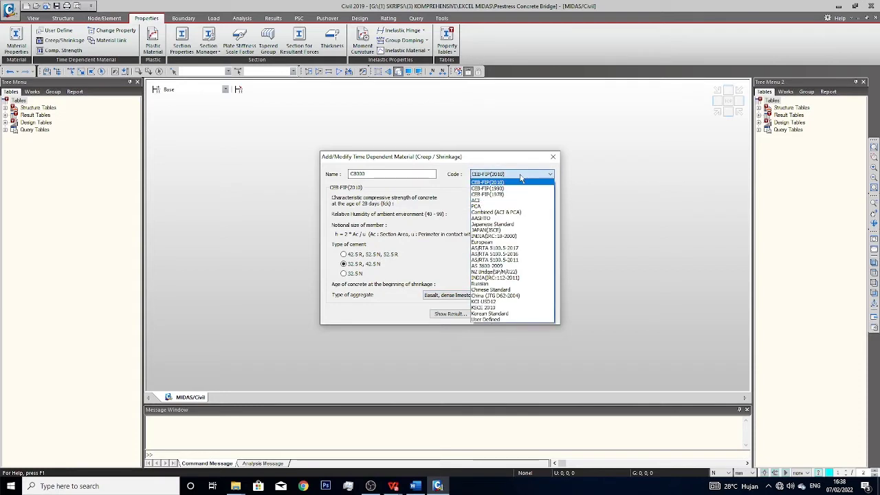
click(479, 200)
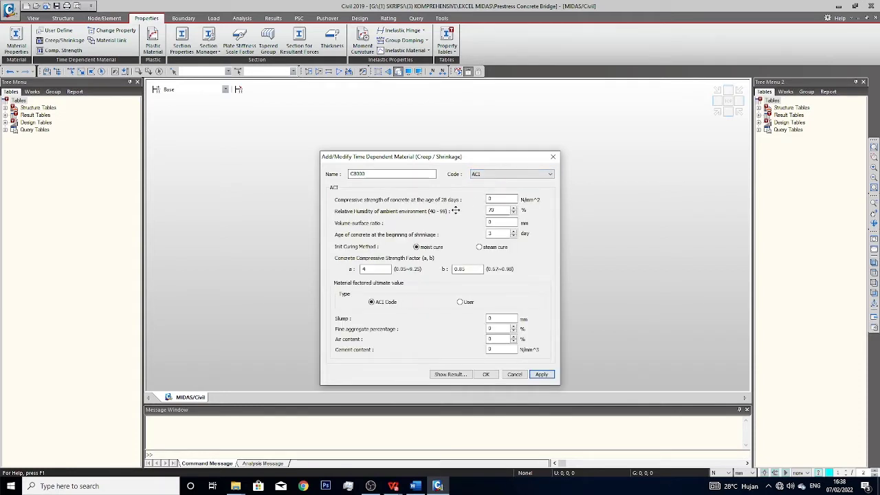
double_click(501, 199)
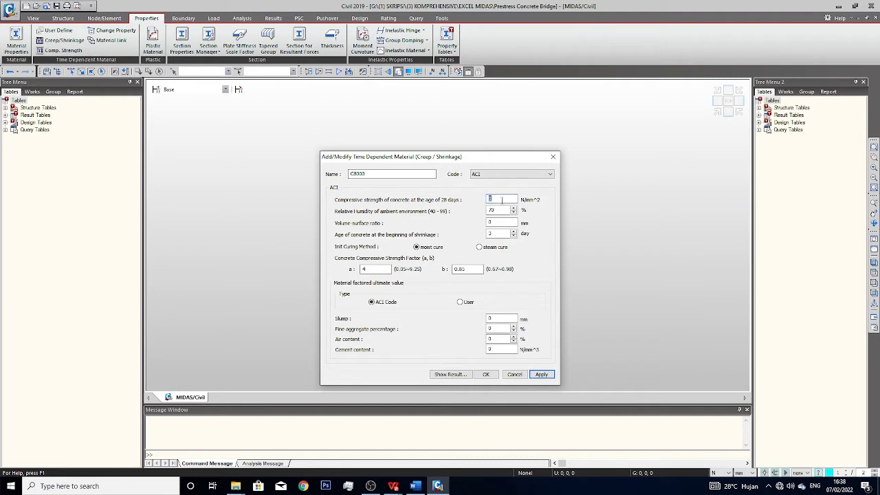
text(55.16)
click(511, 176)
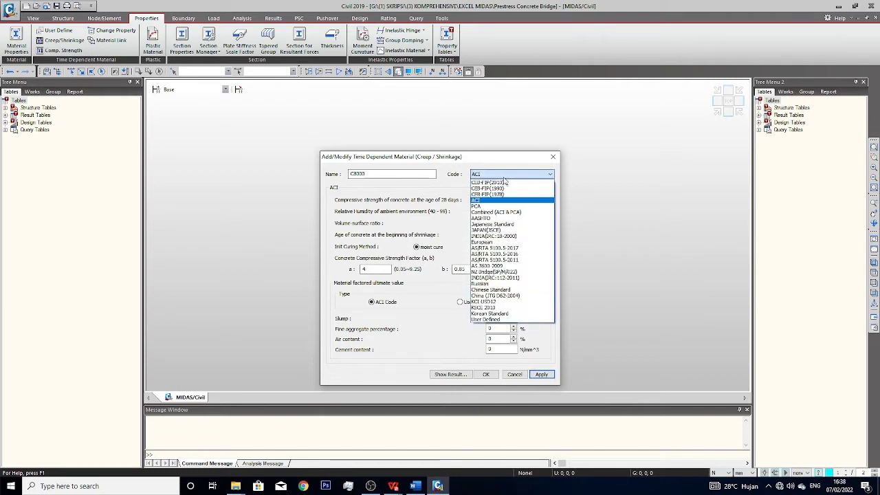
click(496, 176)
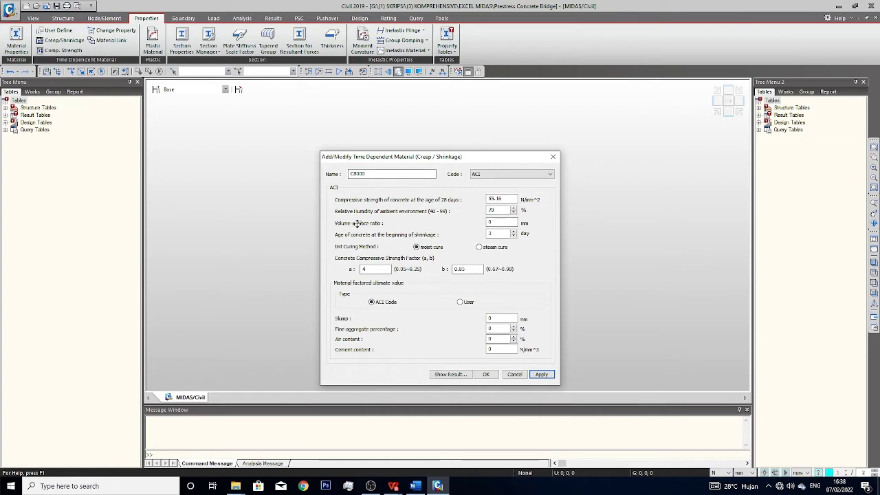
Step: Set the C8000 volume-surface ratio to 80 mm from the Word parameter list, and go back to the list in Word
double_click(502, 224)
click(415, 486)
scroll(556, 313, down, 1)
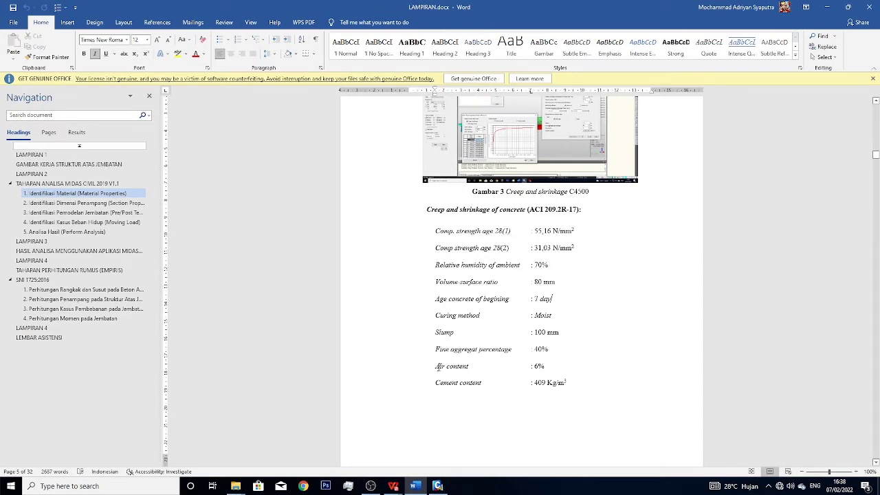
click(414, 486)
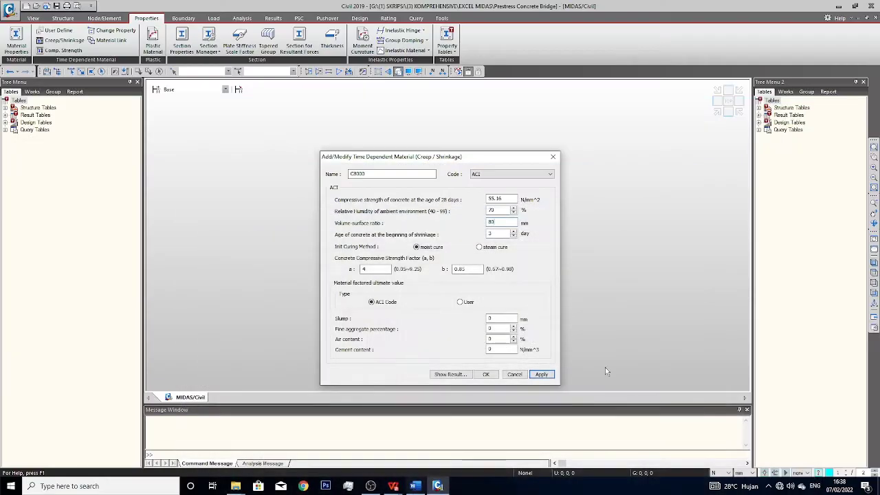
click(414, 486)
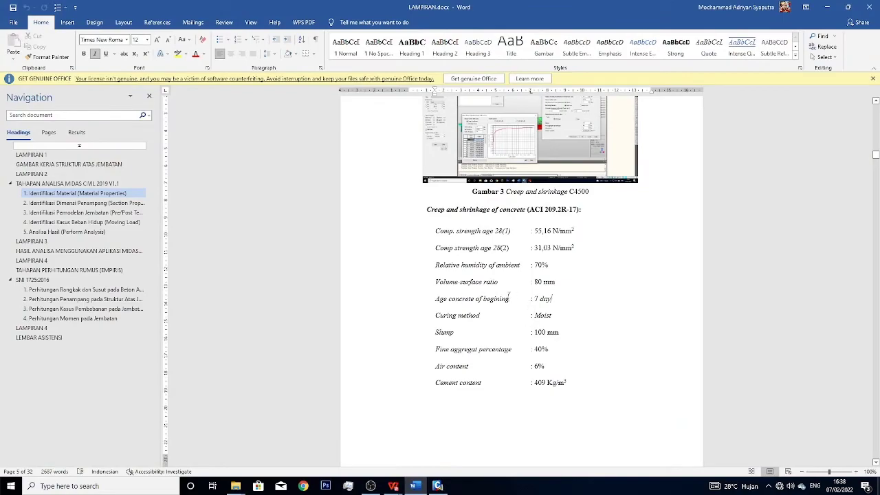
Step: Switch to midas Civil and set the C8000 age of concrete at the beginning of shrinkage to 7 days
click(414, 485)
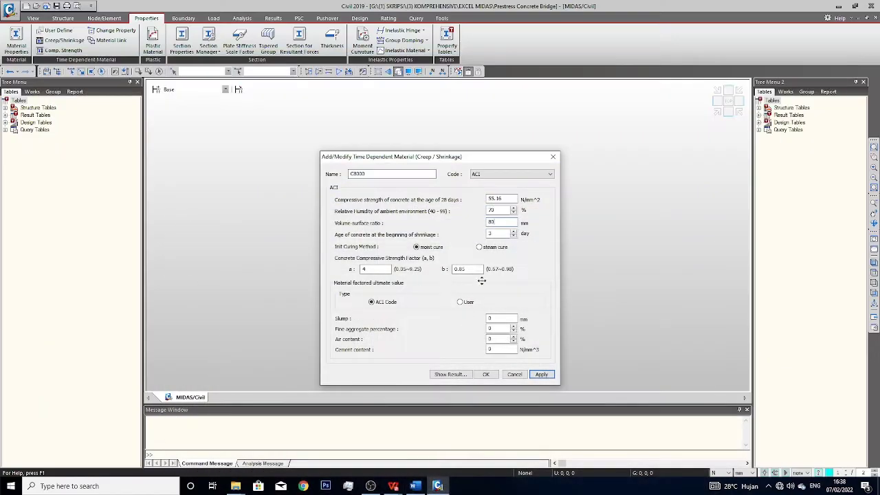
double_click(501, 234)
text(7)
click(379, 269)
Step: Look up the slump in the Word parameter list and set the C8000 slump to 100 mm in midas Civil
click(414, 486)
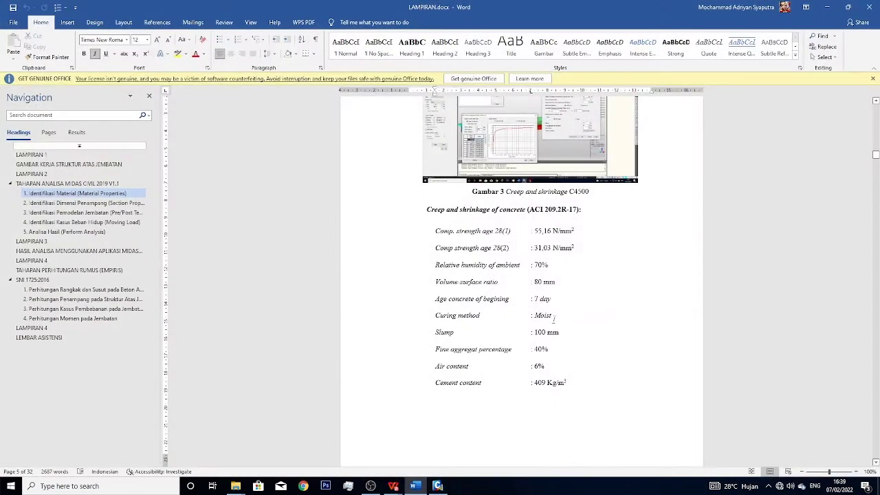
scroll(532, 319, down, 1)
click(437, 486)
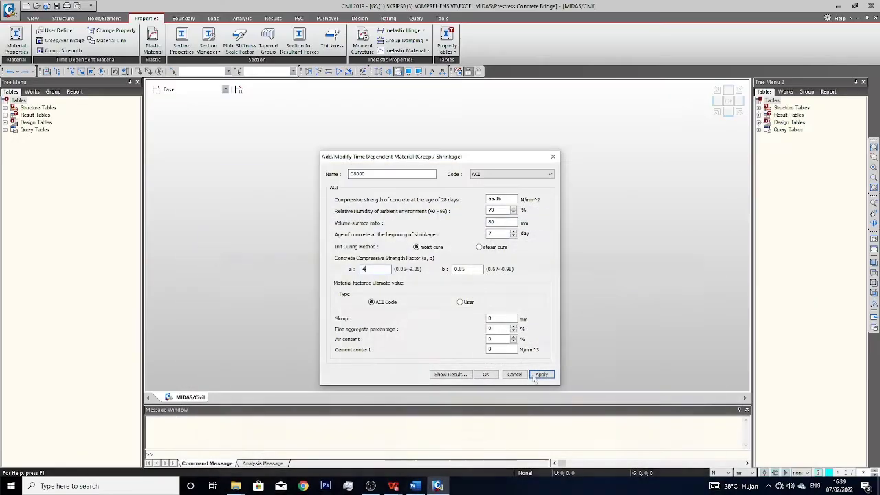
key(Tab)
key(Tab)
key(Tab)
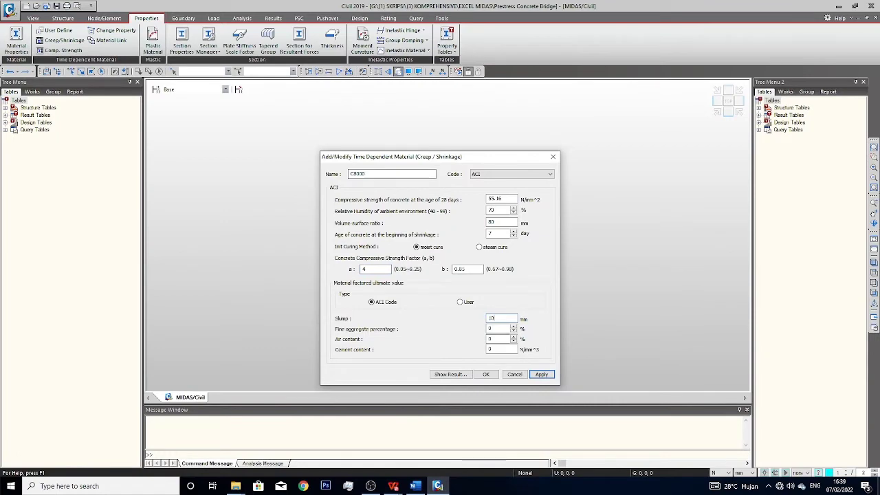
Step: Set the C8000 fine aggregate percentage to 40% and air content to 6%, following the parameter list in Word
click(415, 486)
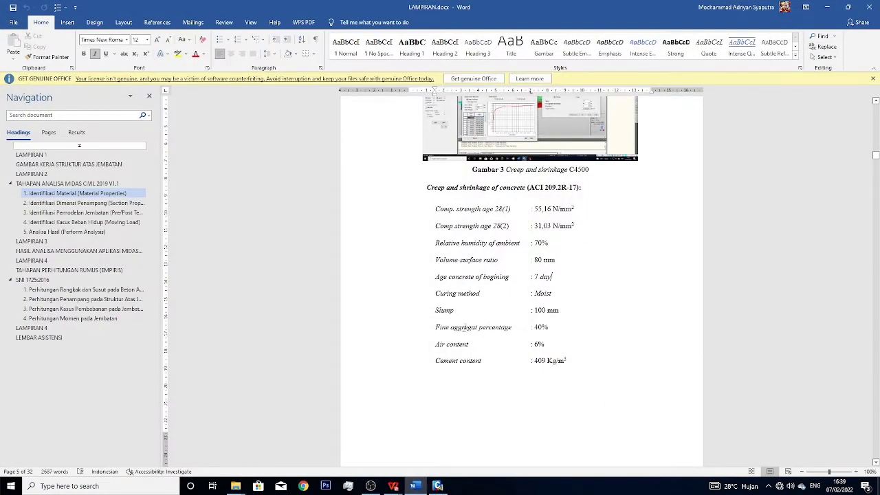
click(437, 486)
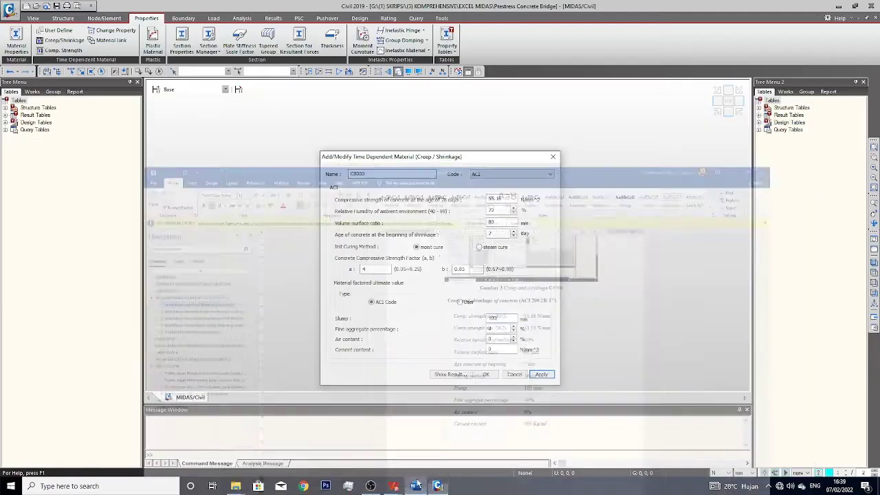
text(40)
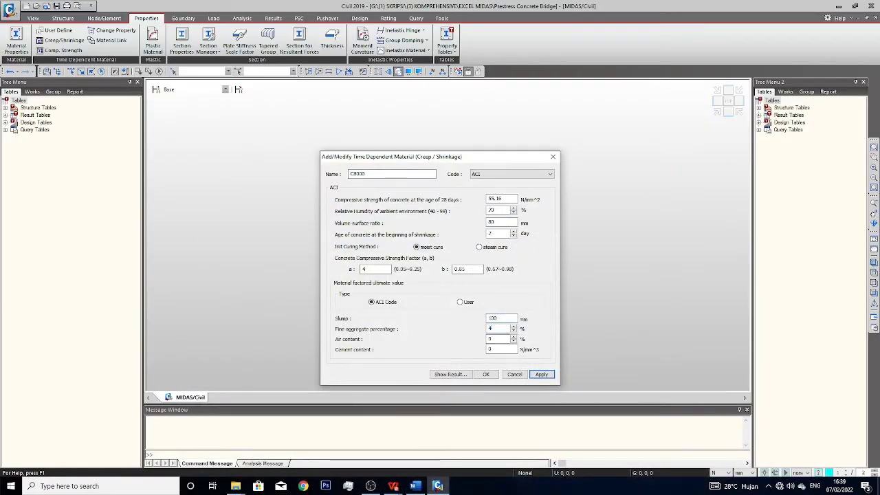
click(415, 486)
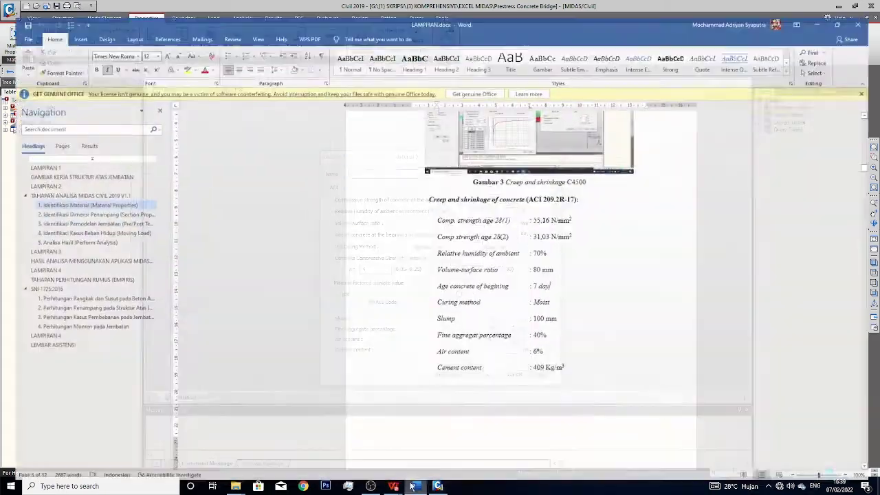
click(548, 342)
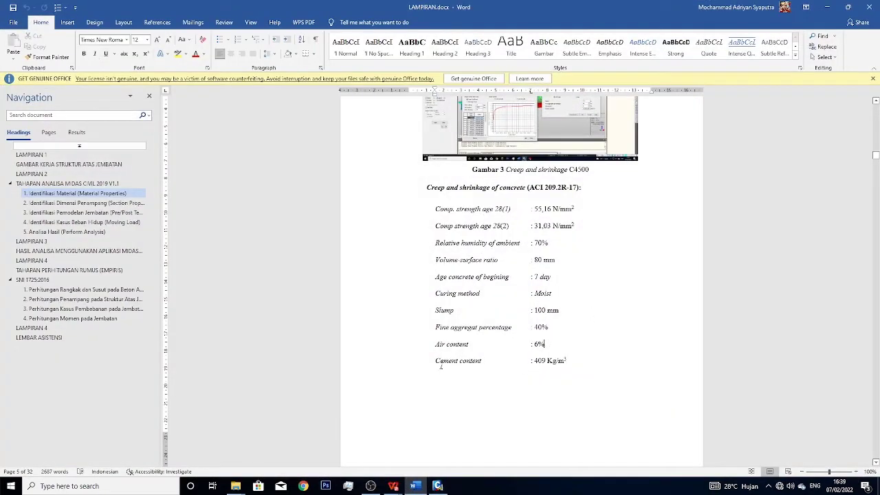
click(415, 486)
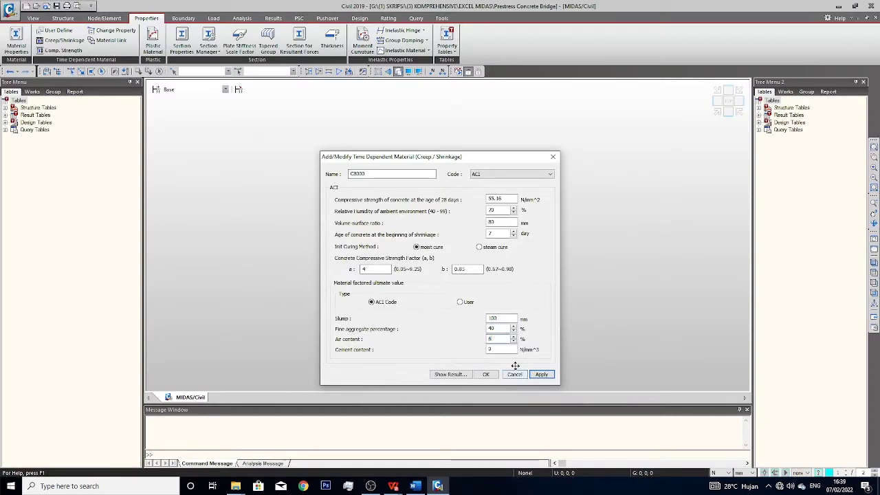
Step: Check the cement content in the Word list, then save the C8000 material in midas Civil and close the creep/shrinkage list
mouse_move(414, 490)
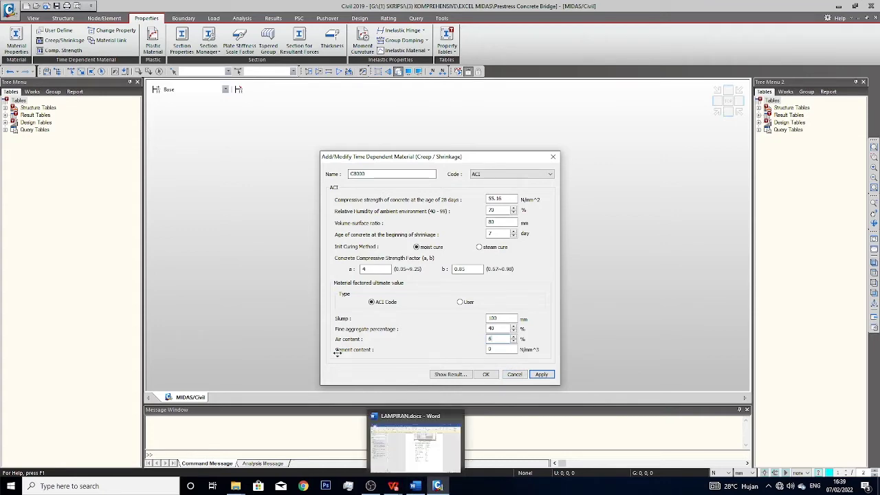
click(417, 489)
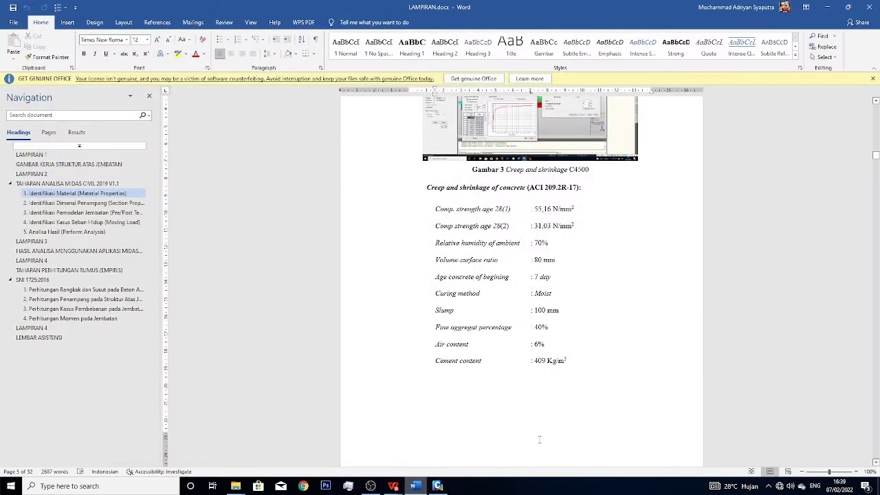
click(435, 486)
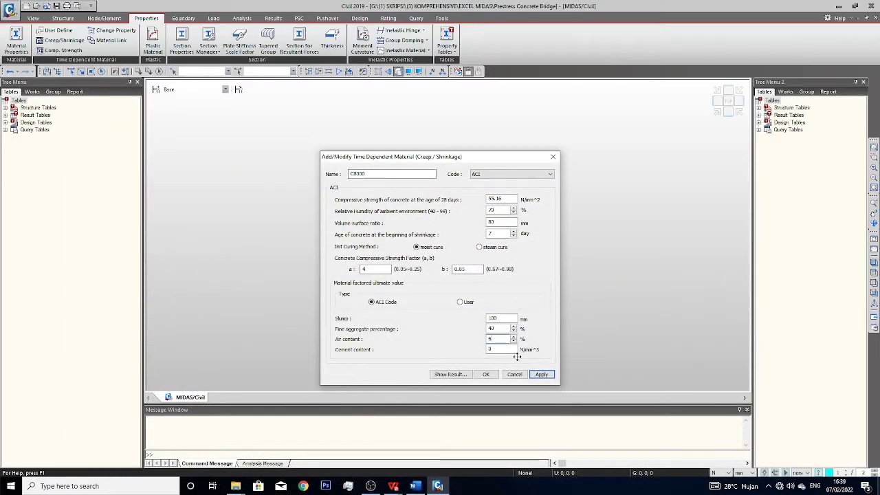
click(492, 378)
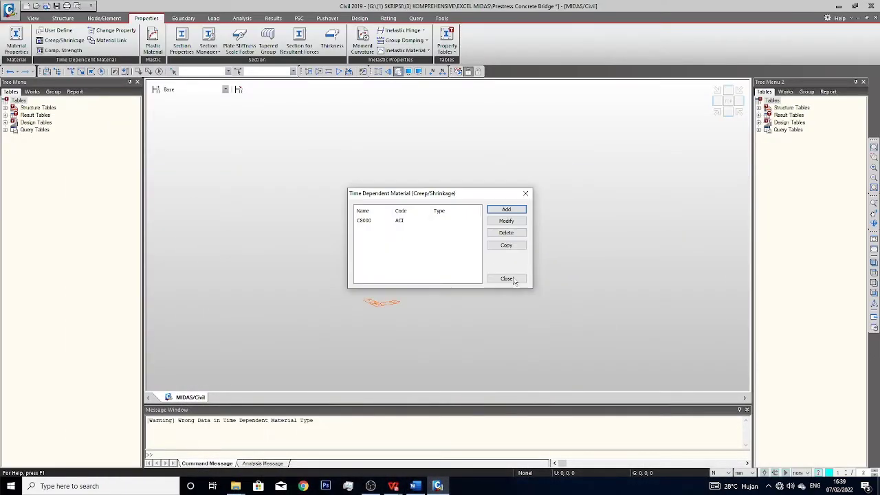
click(532, 195)
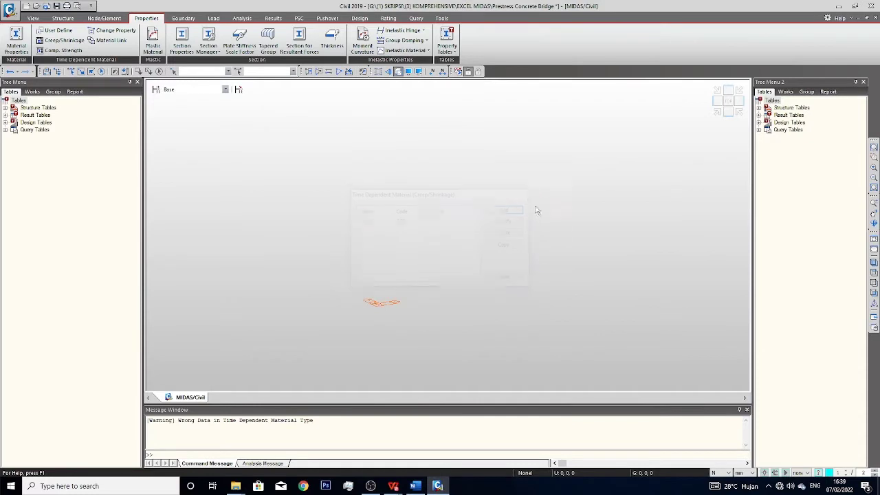
Step: Change the model units to kgf for force and m for length
click(720, 473)
click(718, 435)
click(742, 473)
click(739, 440)
Step: Reopen the C8000 creep/shrinkage material for modification and set its cement content to 409 kgf/m³
click(62, 40)
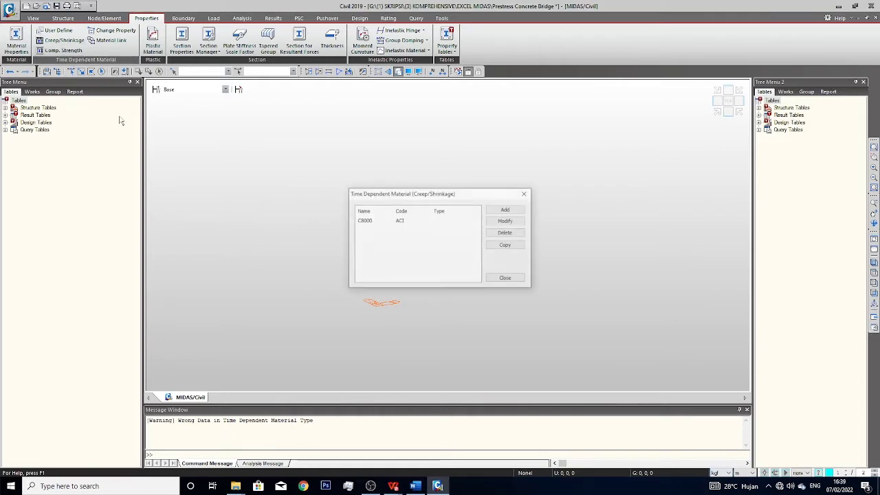
click(374, 220)
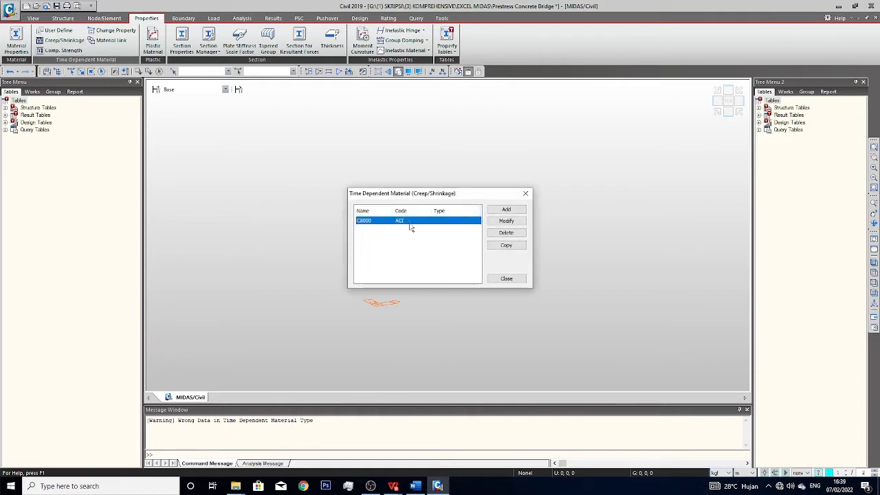
click(501, 225)
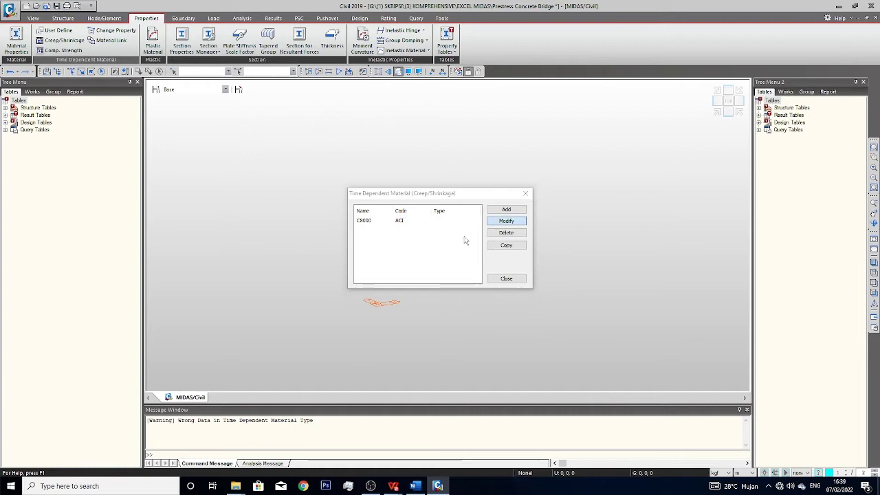
click(517, 319)
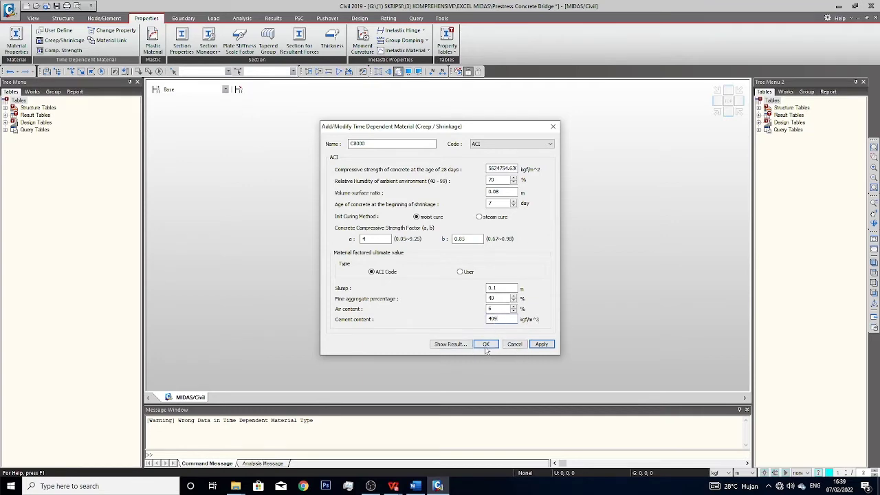
Step: Examine the C8000 creep coefficient and shrinkage strain graphs and their tabulated values by day
click(457, 347)
drag(486, 158, 668, 134)
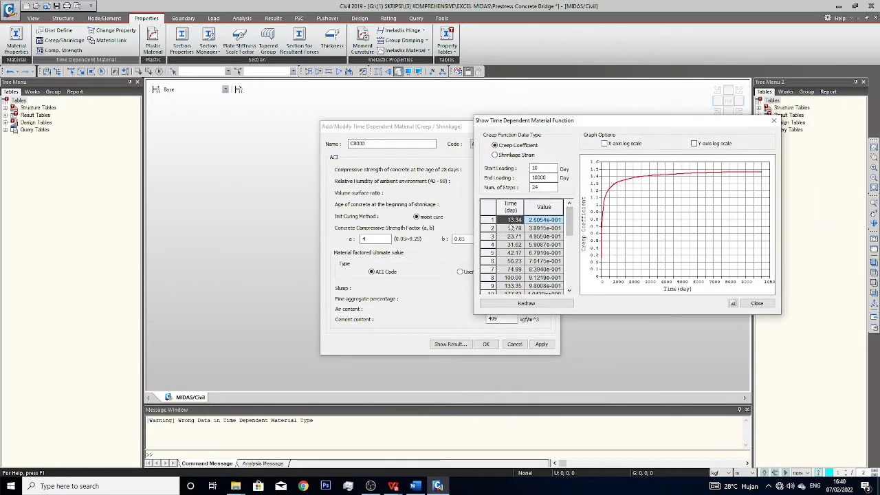
double_click(552, 222)
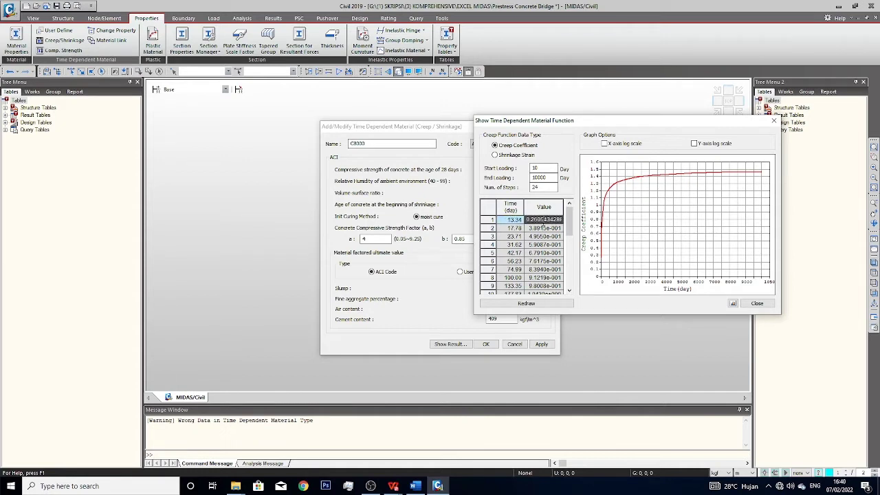
key(Return)
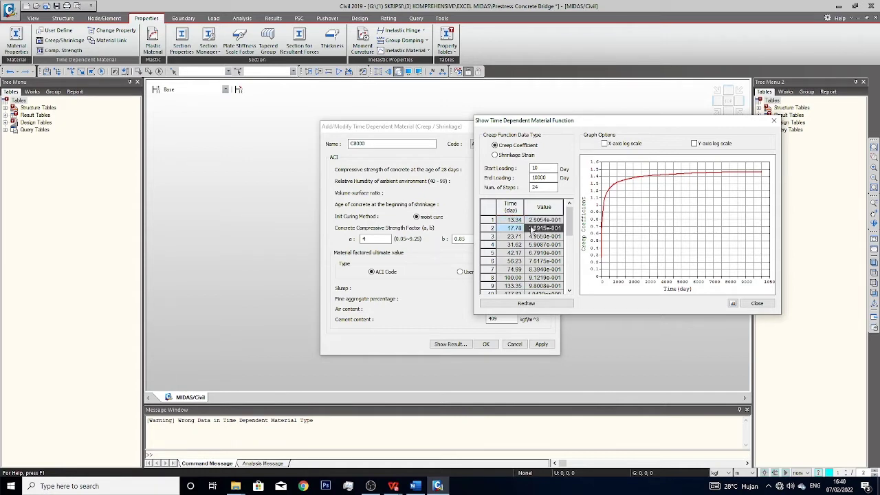
click(506, 156)
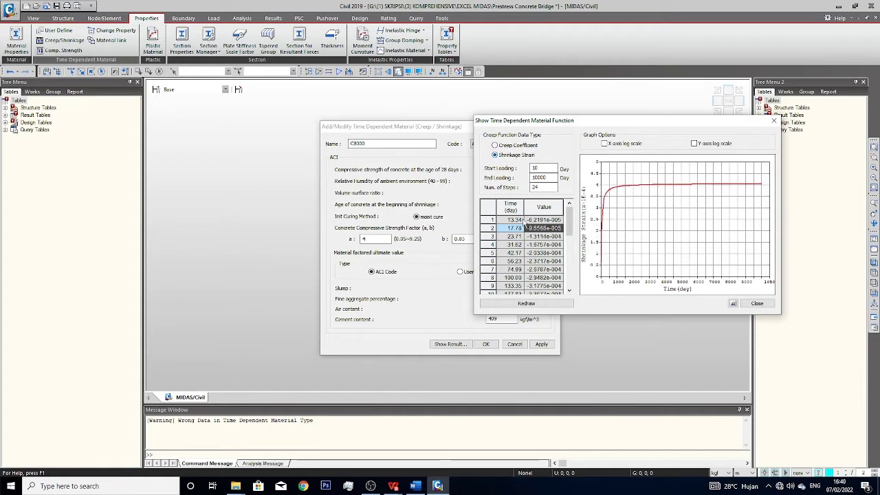
click(516, 221)
click(529, 219)
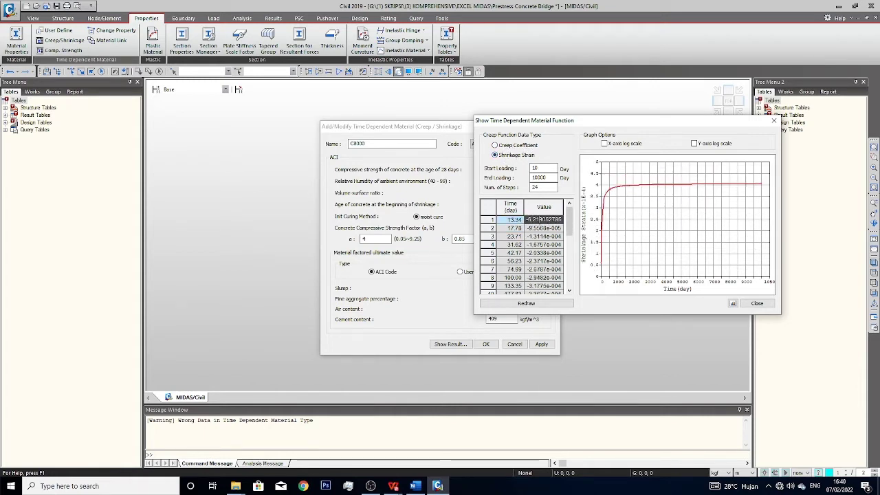
click(540, 228)
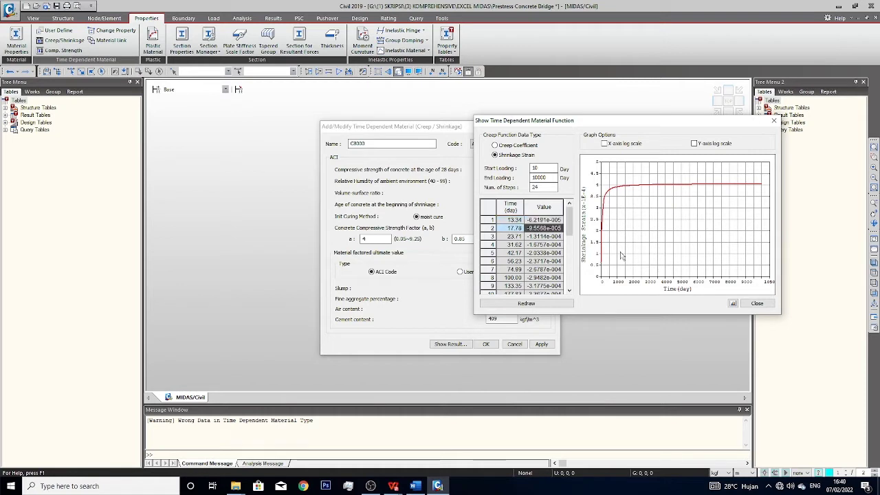
click(546, 304)
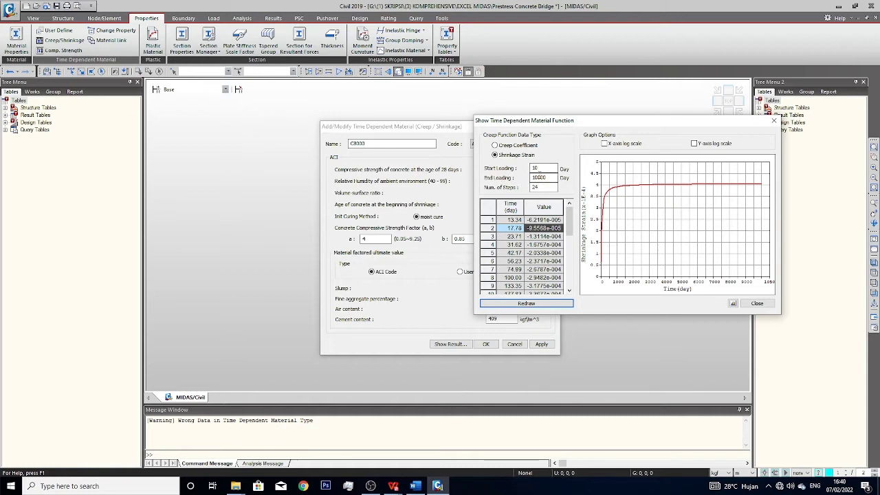
click(495, 145)
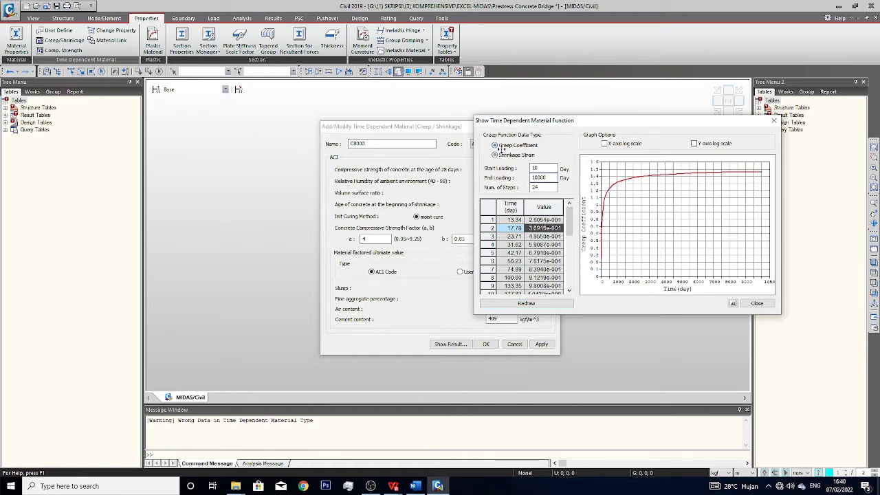
Step: Save the creep coefficient graph as a dynamic report chart, close the result view, and confirm the C8000 material changes
click(732, 303)
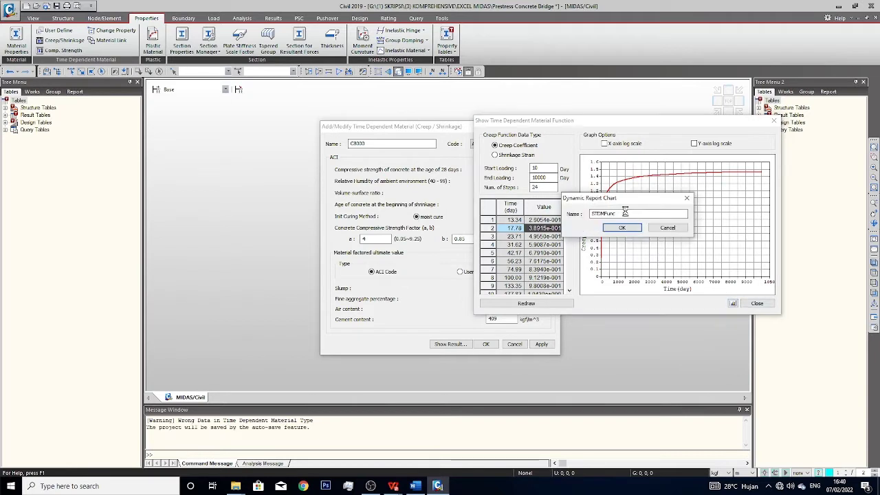
click(621, 229)
click(757, 303)
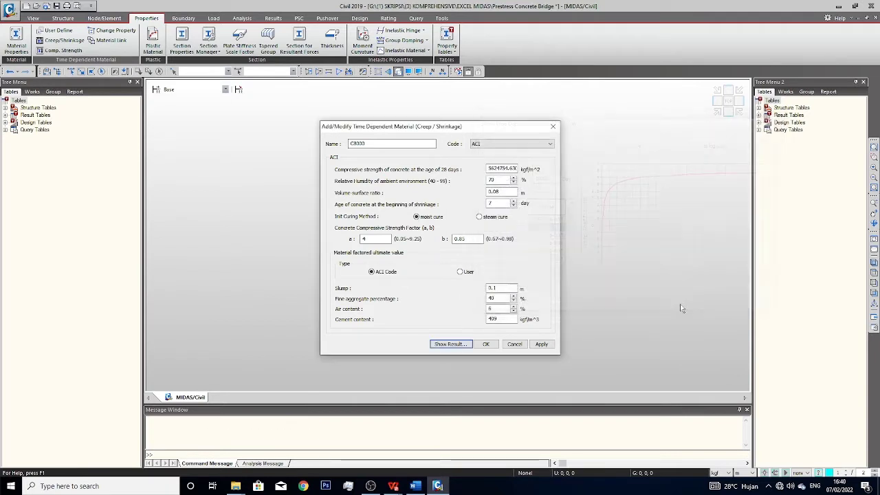
click(486, 344)
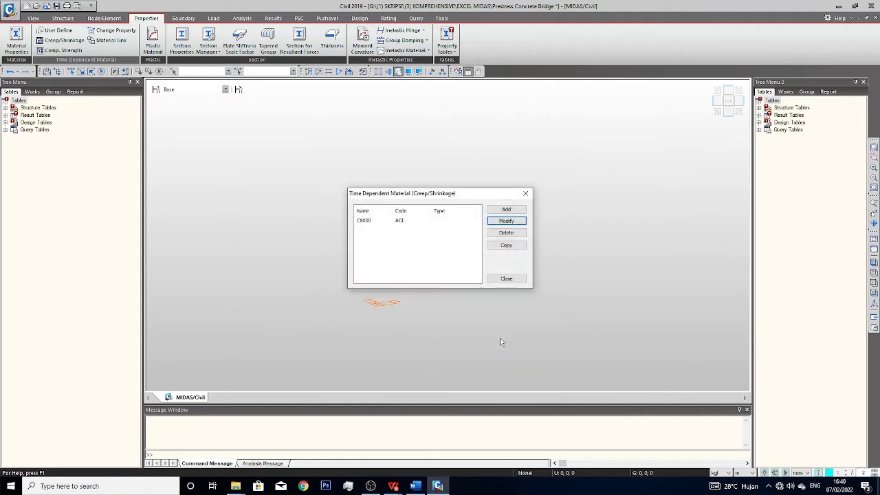
Step: Select C8000 in the creep/shrinkage list, review the relative humidity and volume-surface ratio in Word, and return to midas Civil
click(385, 222)
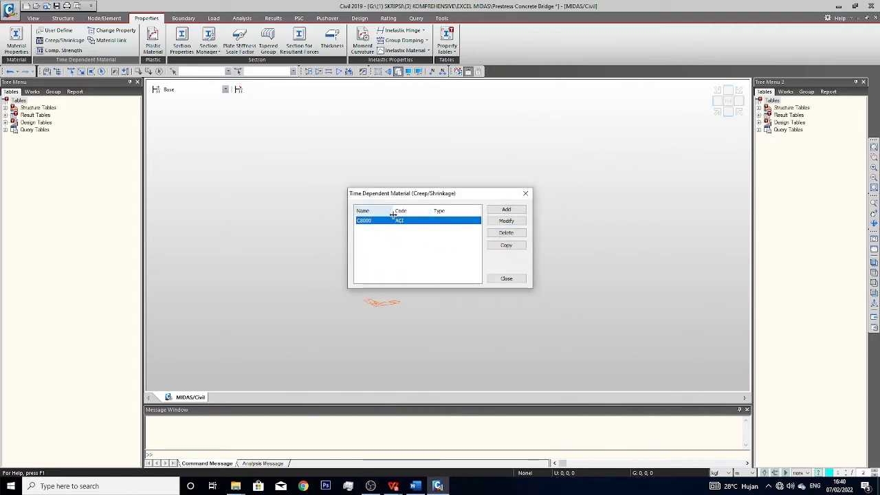
click(410, 489)
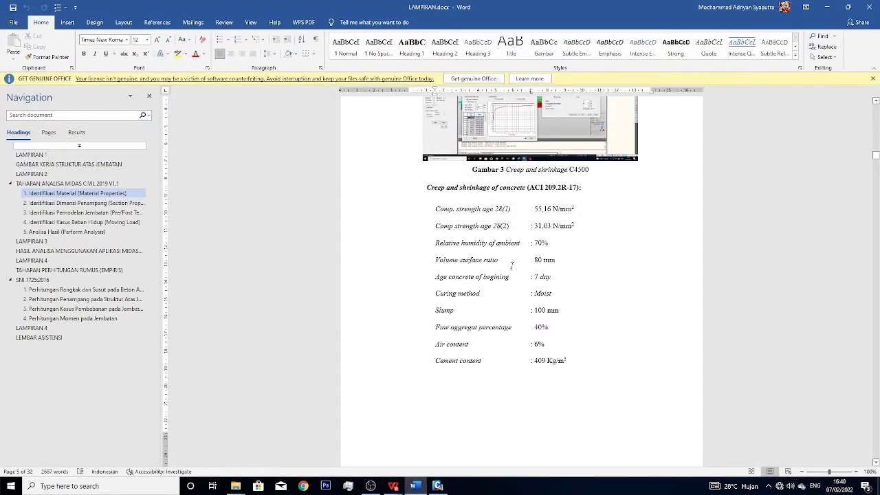
drag(437, 244, 500, 260)
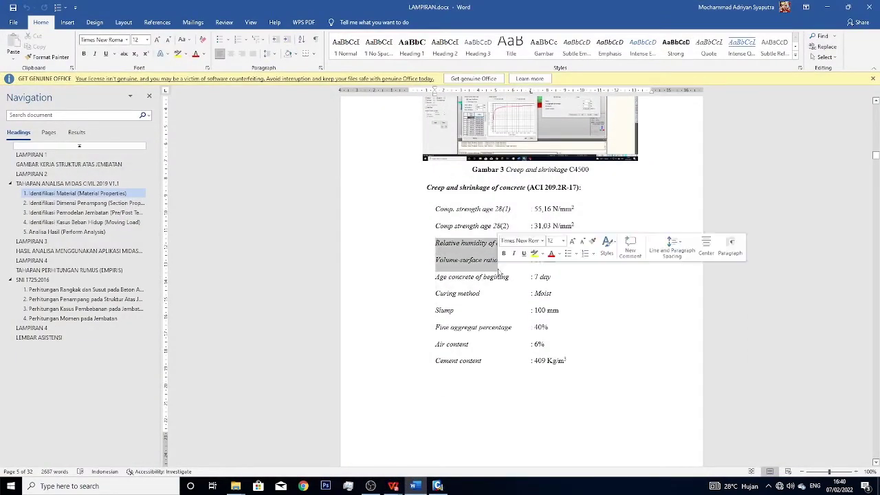
click(499, 260)
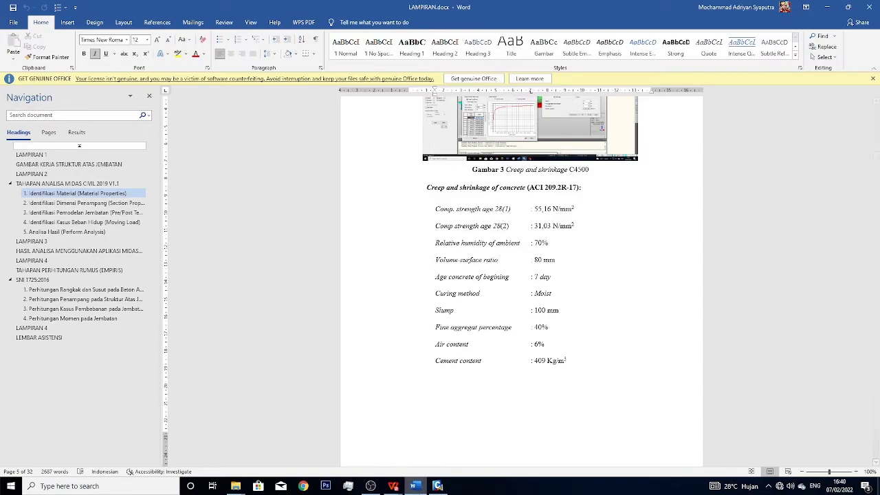
click(438, 485)
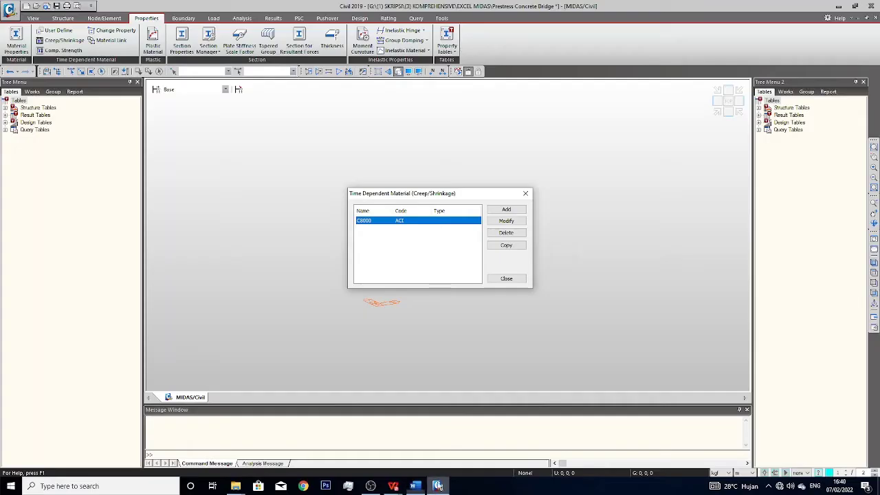
Step: Duplicate the C8000 creep/shrinkage material and close the creep/shrinkage list
click(506, 246)
click(367, 230)
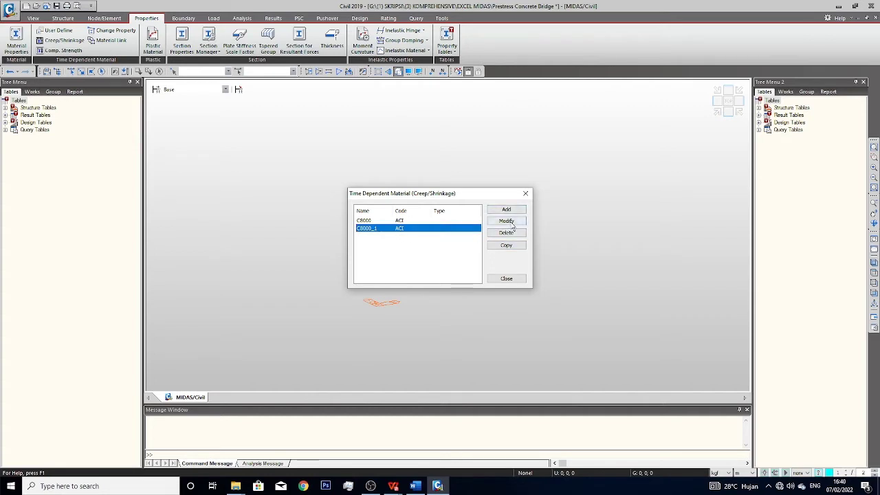
click(526, 193)
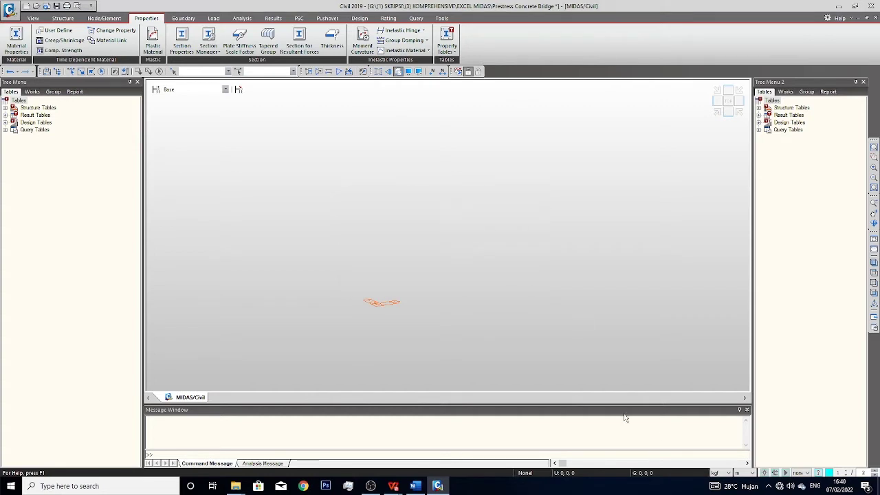
Step: Set the model units to N for force and mm for length
click(719, 473)
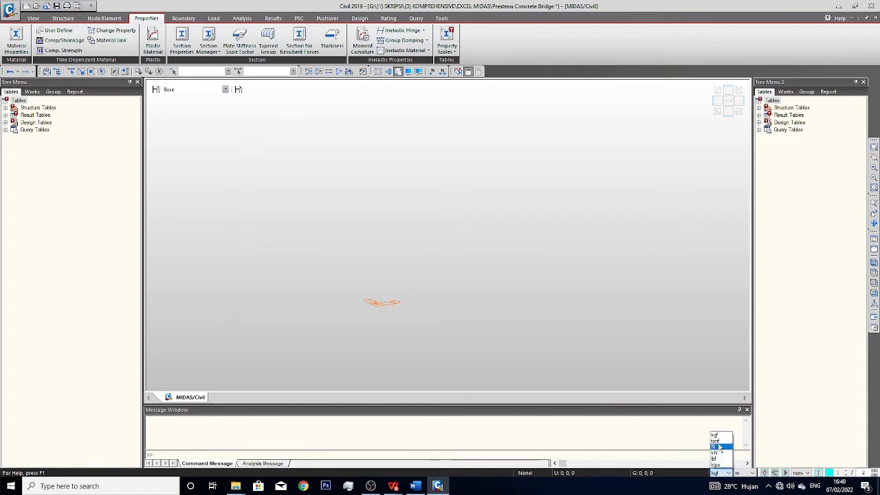
click(717, 447)
click(746, 473)
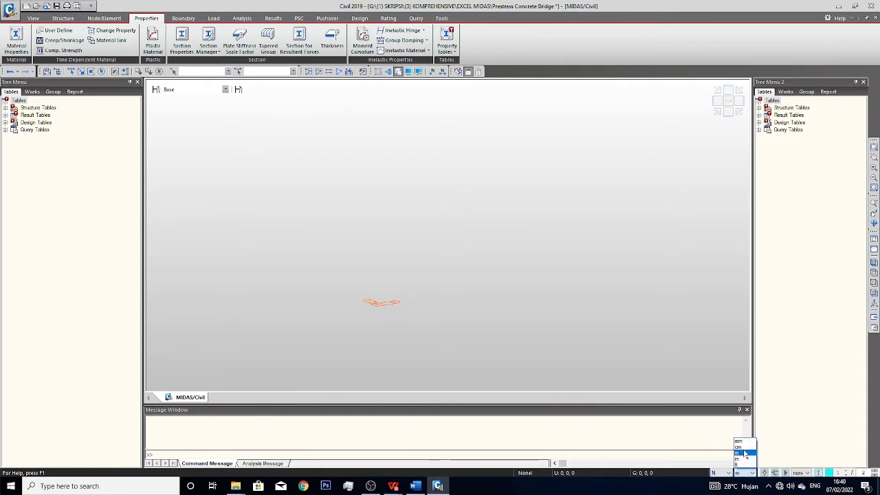
click(741, 441)
Step: Open the C8000 copy in the creep/shrinkage list for modification and check its cement content in the current units
click(64, 40)
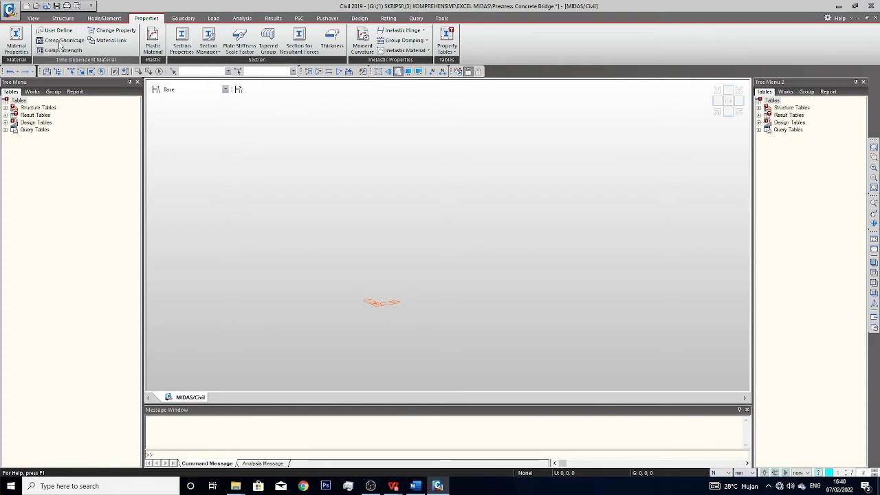
click(372, 228)
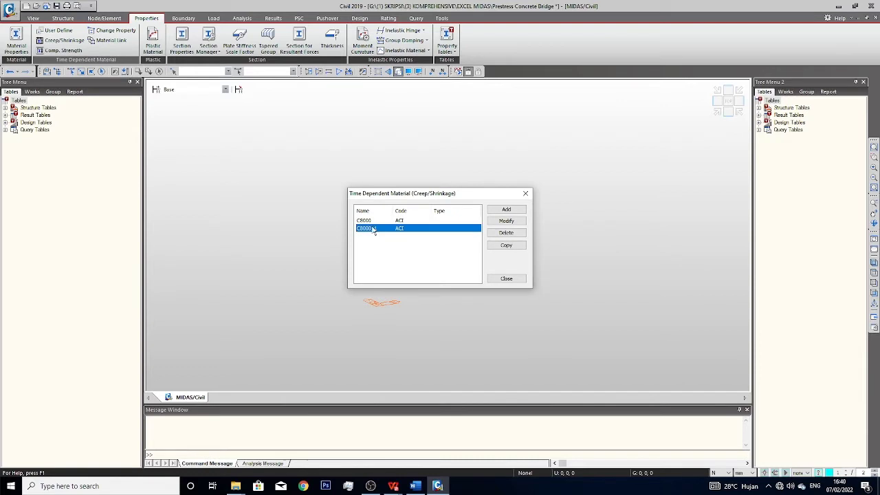
click(498, 221)
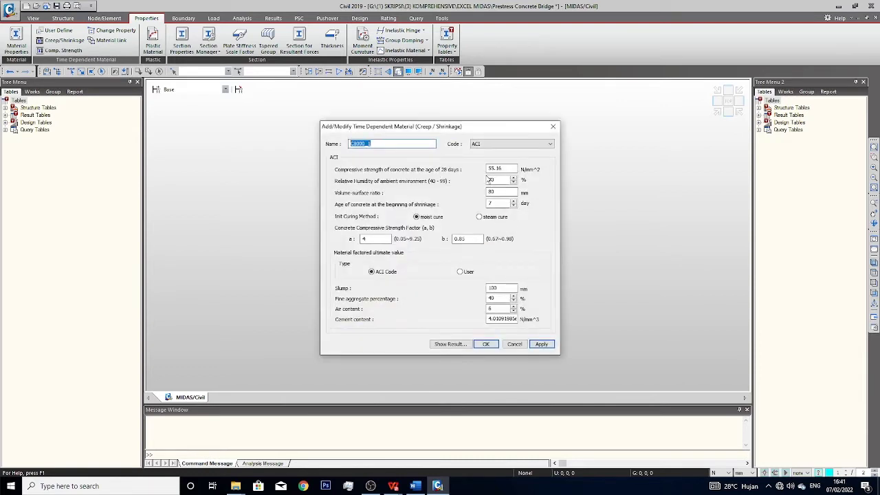
double_click(488, 318)
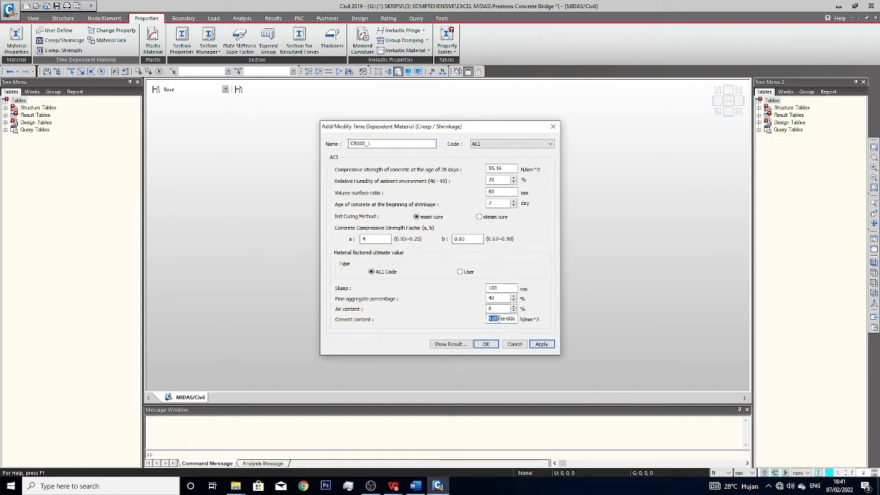
click(487, 319)
key(Home)
Step: Review the second 28-day compressive strength in Word and the concrete grades in the WPS PDF, and return to midas Civil
click(414, 485)
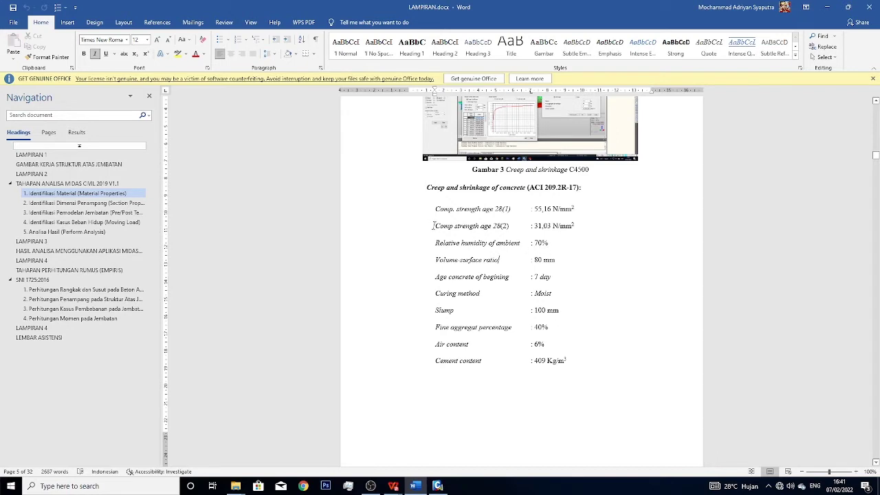
drag(435, 225, 578, 228)
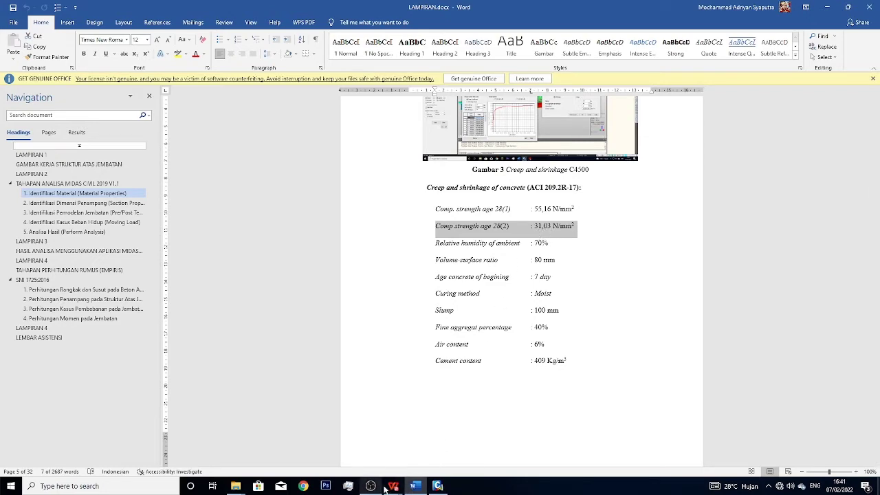
mouse_move(393, 486)
click(284, 440)
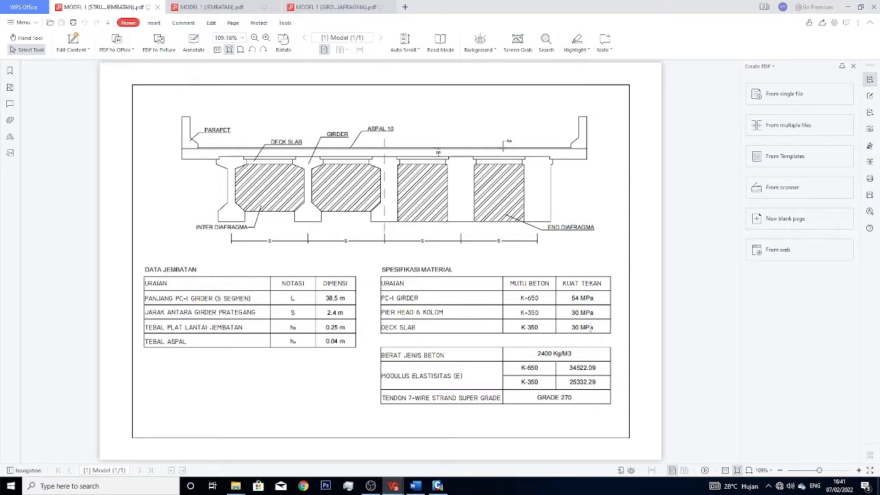
click(848, 7)
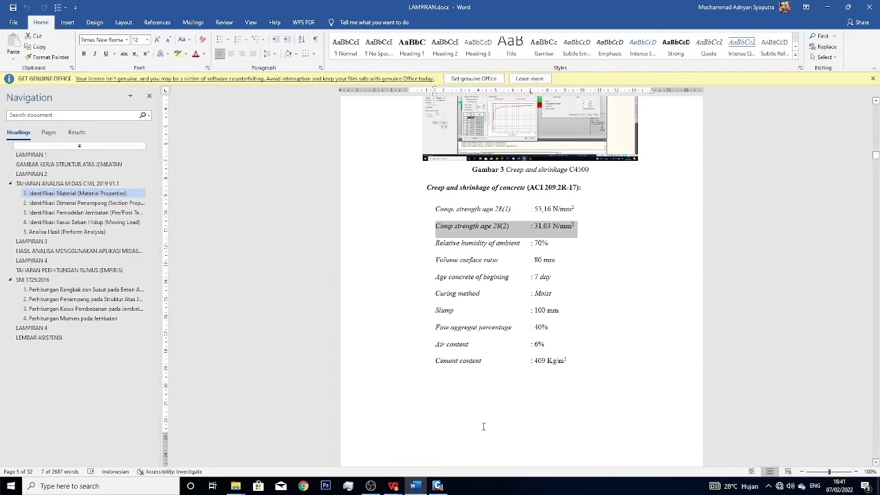
click(437, 486)
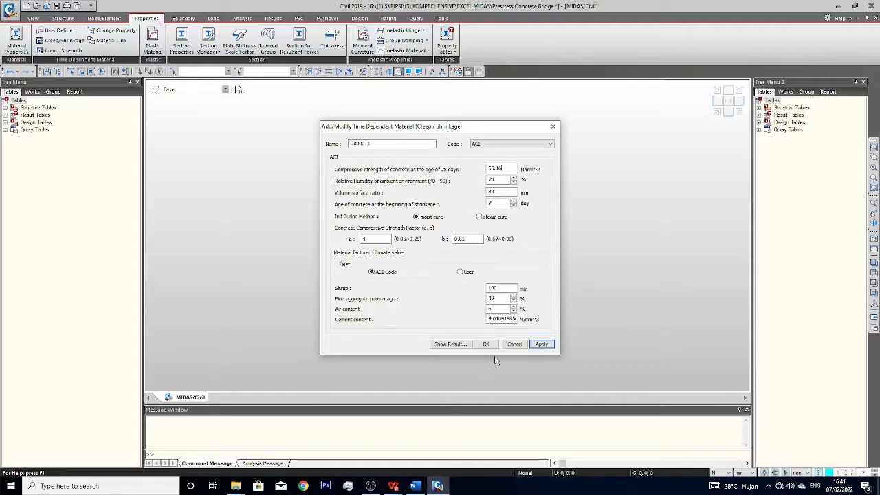
Step: Set the copied material's 28-day compressive strength to 31.03 N/mm²
key(shift+Tab)
key(shift+Tab)
key(shift+Tab)
text(31)
Step: Examine the copied material's creep coefficient graph and daily values, close the result view, and confirm the material changes
click(450, 344)
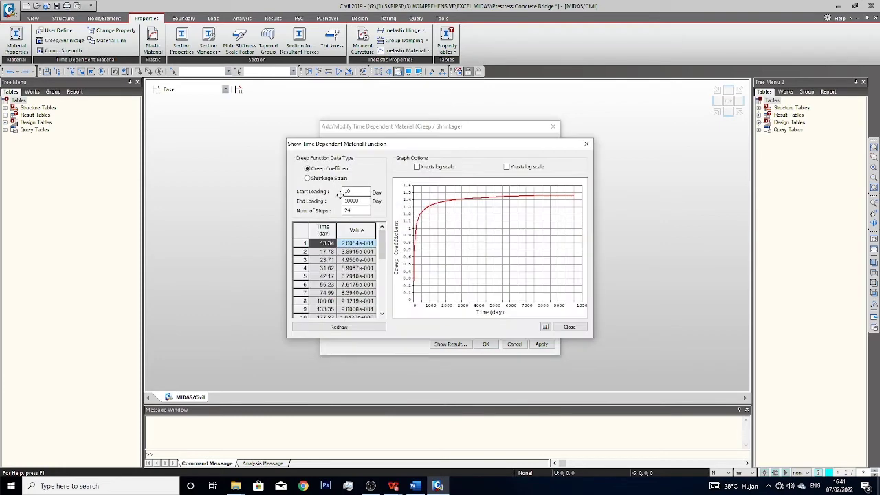
click(318, 244)
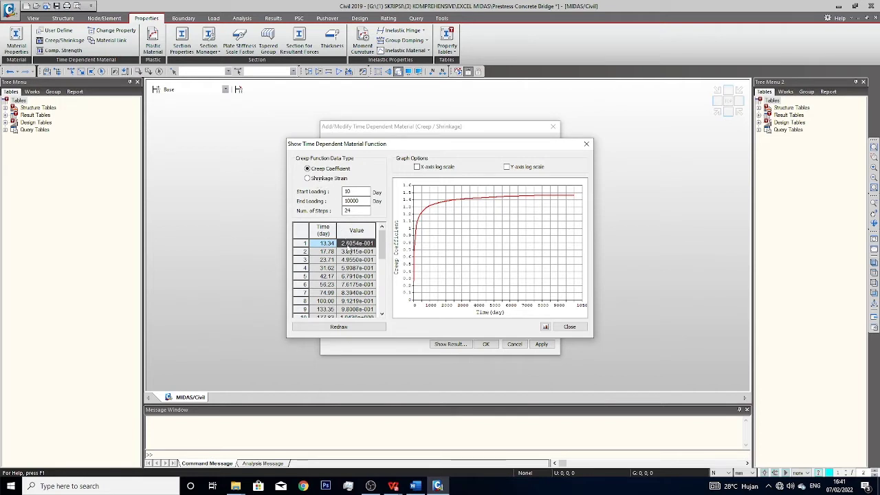
scroll(373, 251, down, 5)
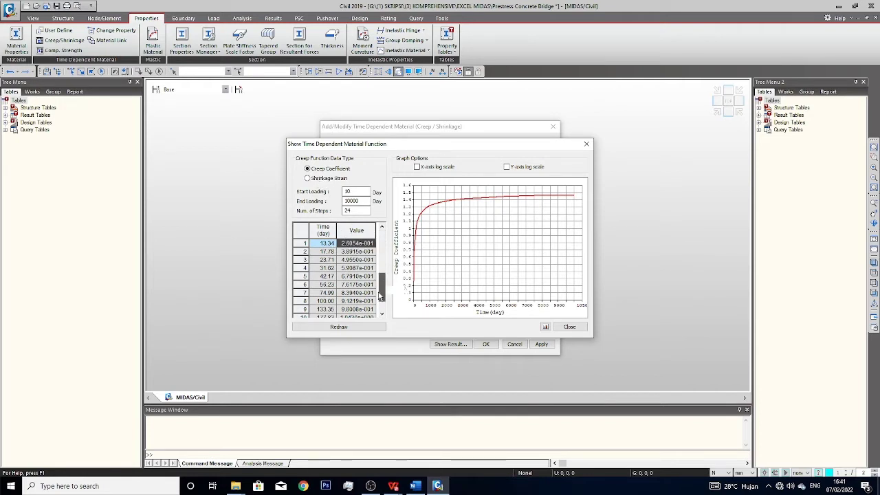
click(570, 327)
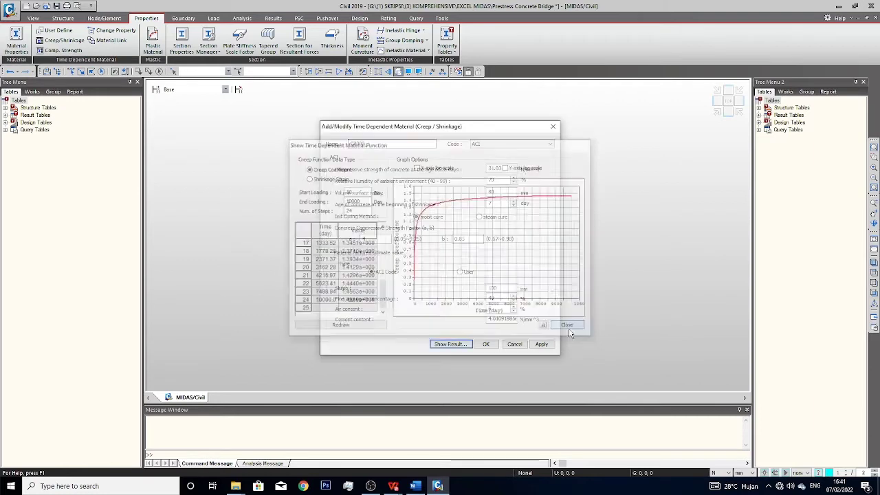
click(486, 343)
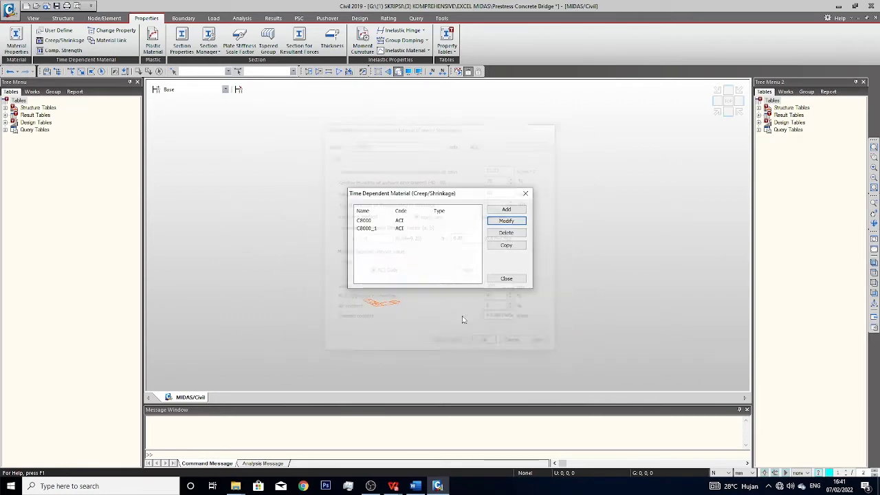
Step: Rename the copied creep/shrinkage material as C4500 and close the creep/shrinkage list
click(374, 229)
click(506, 225)
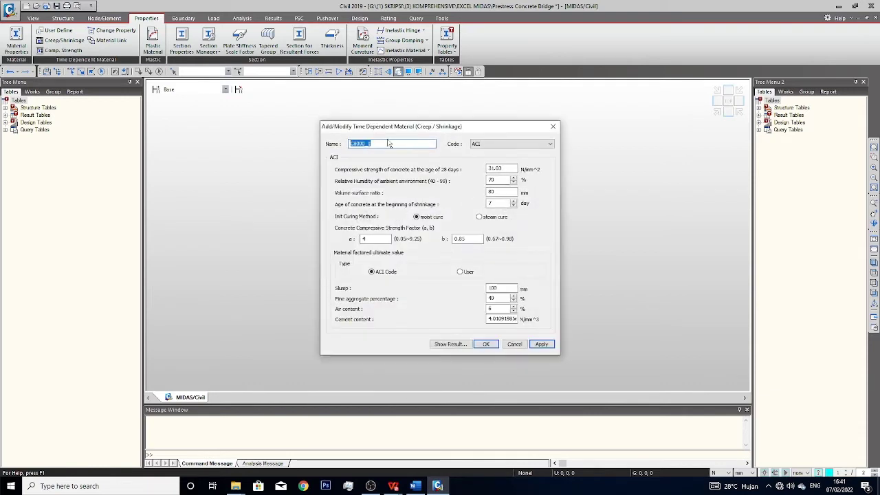
text(C4500)
click(485, 344)
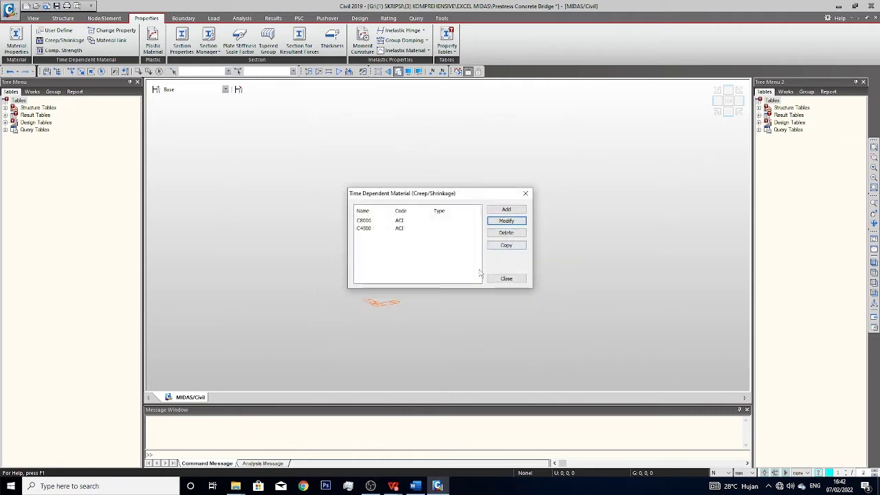
click(520, 281)
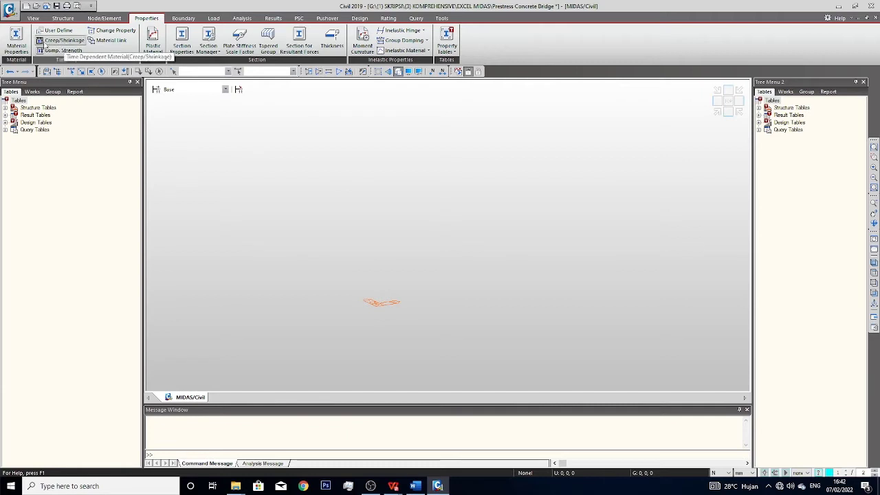
Step: Add an ACI compressive strength material named C8000 with 55.16 N/mm² at 28 days and factors a 4 and b 0.85
click(60, 50)
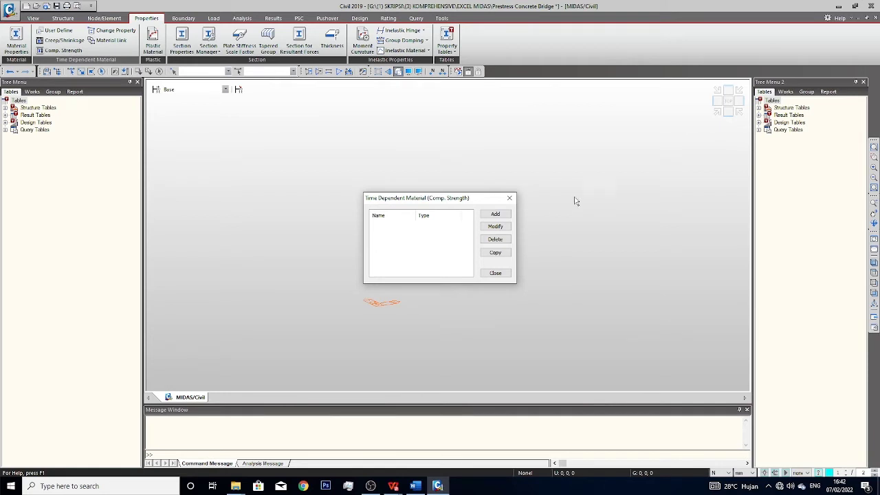
click(494, 216)
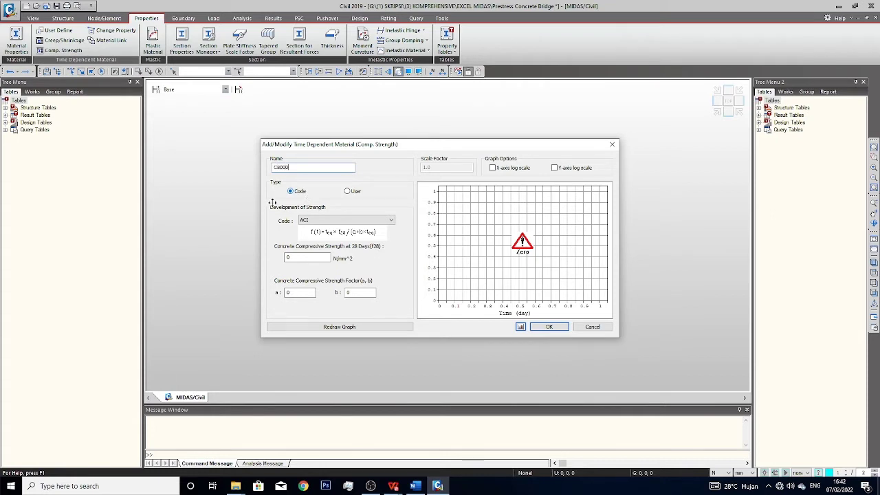
click(311, 220)
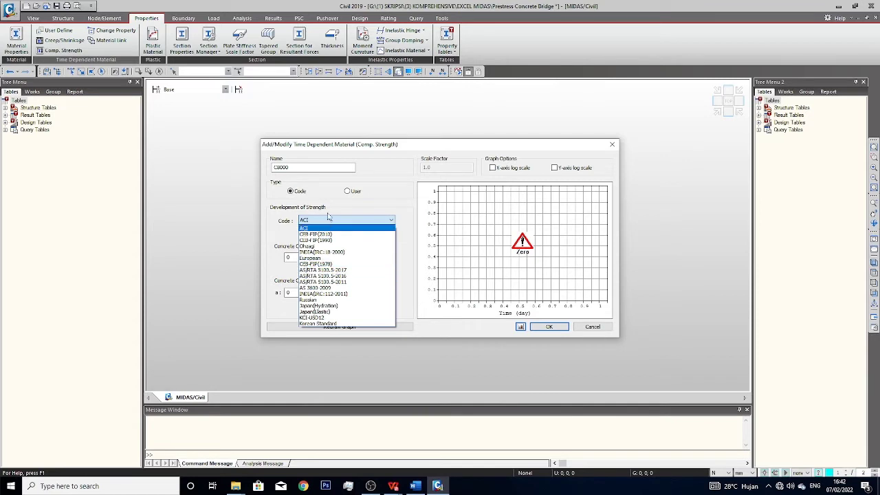
click(317, 220)
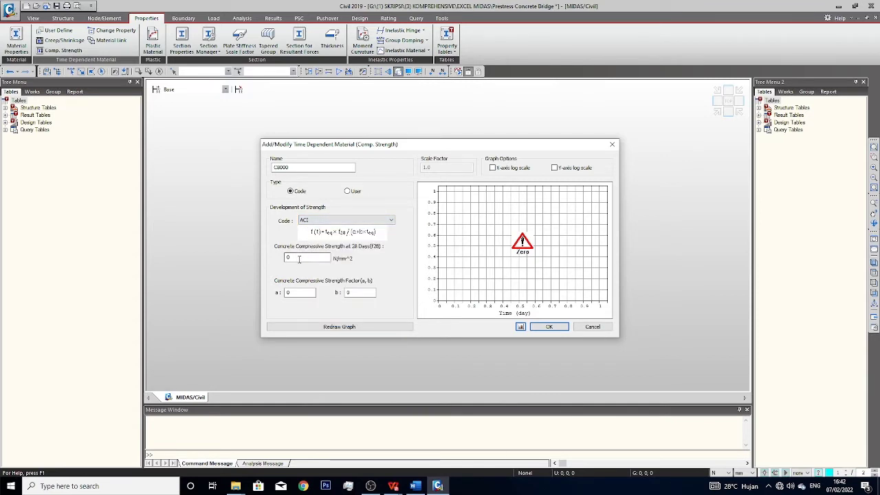
drag(299, 258, 270, 263)
text(4)
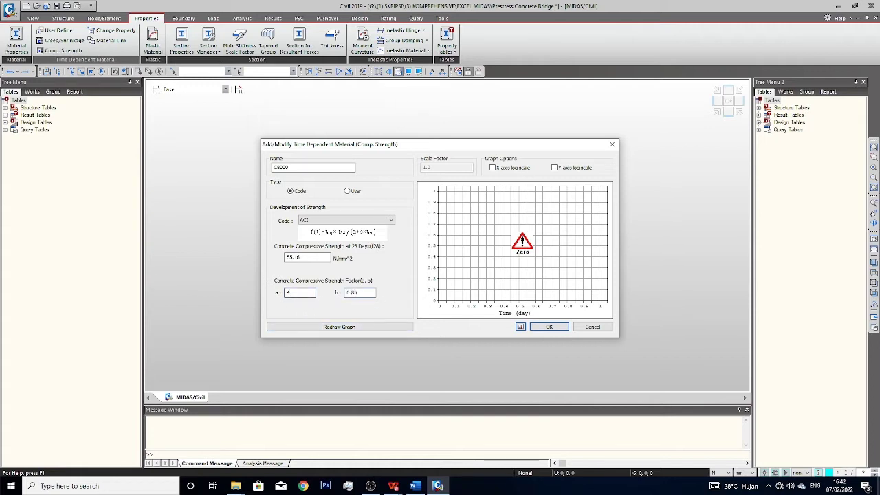
Step: Redraw the C8000 strength development graph and confirm the compressive strength material
click(337, 328)
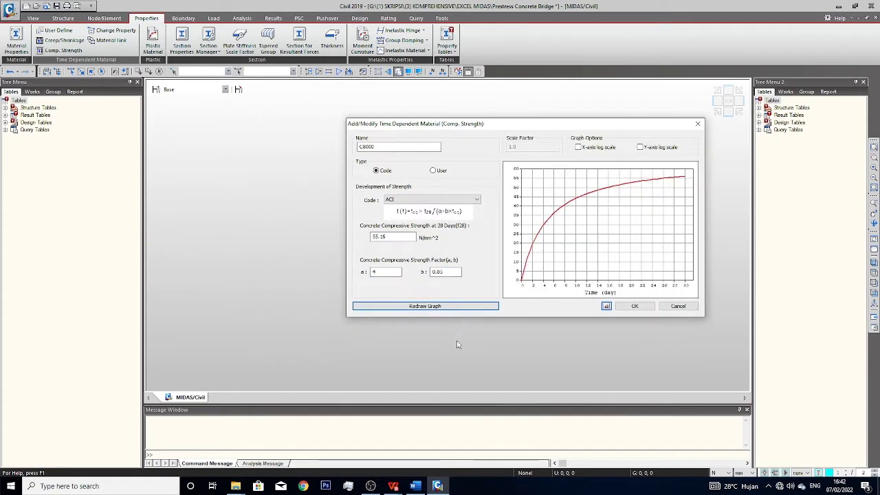
drag(519, 124, 434, 134)
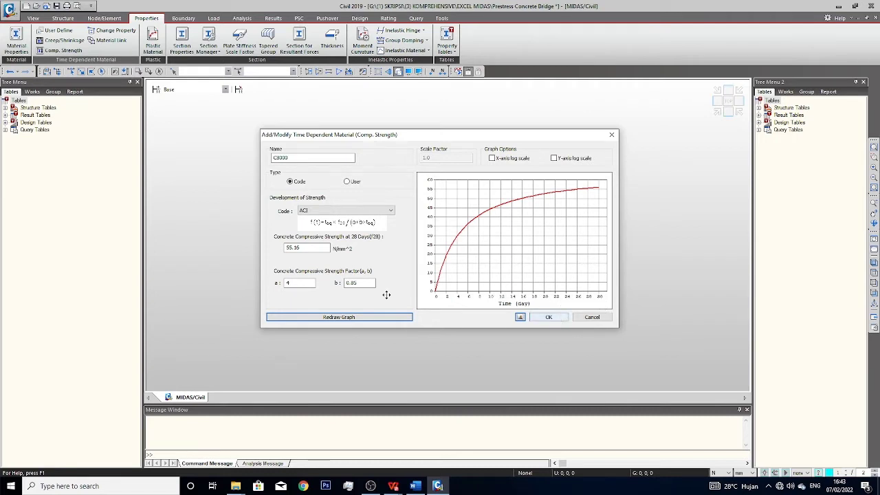
click(550, 318)
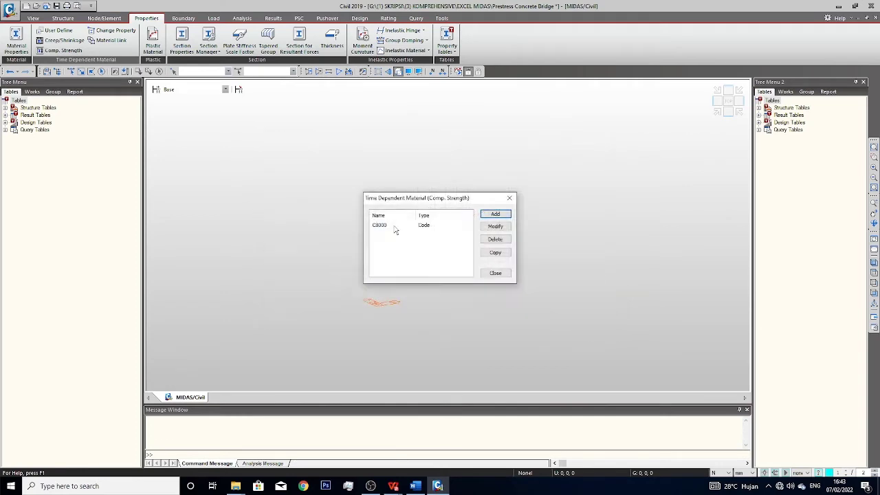
Step: Start a second compressive strength material named C4500 using the ACI code
click(494, 214)
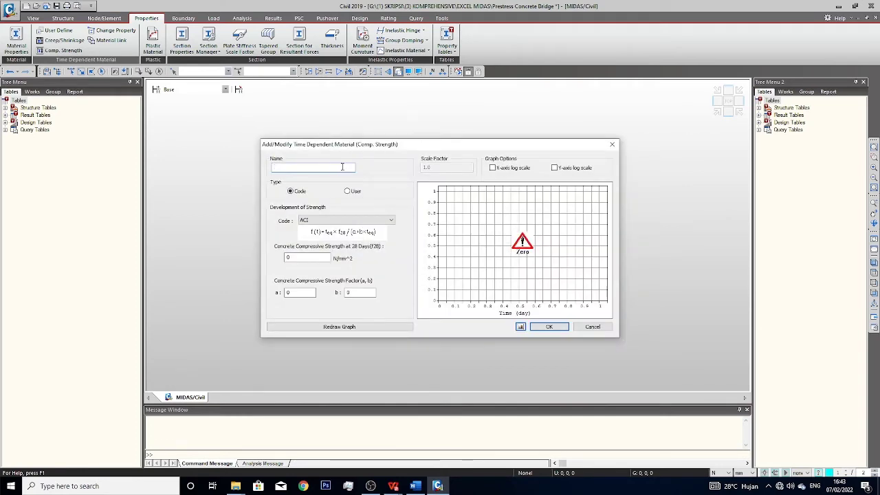
text(C4500)
click(305, 222)
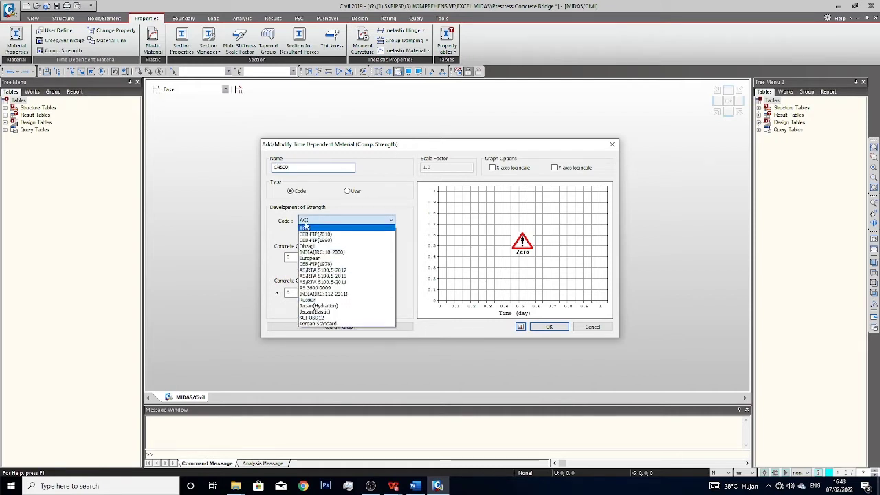
click(305, 226)
double_click(310, 258)
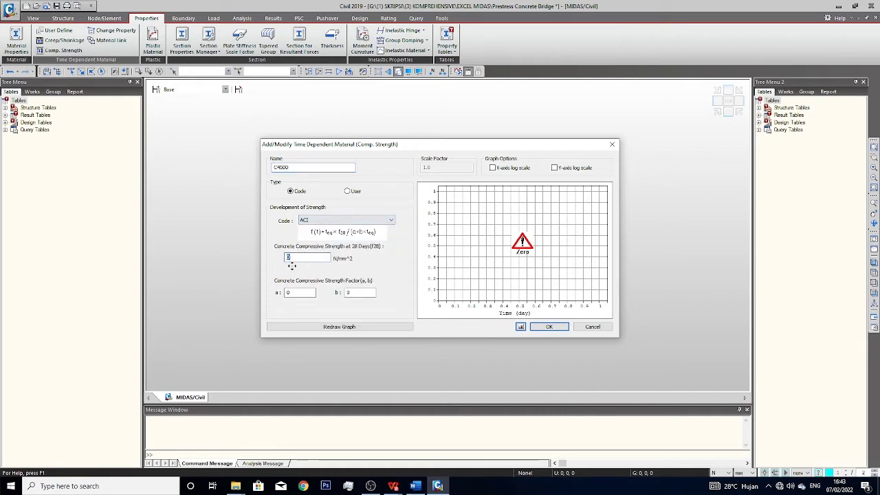
Step: Check the C4500 strength in Word, set 31.03 N/mm² with factors a 4 and b 0.85, and redraw the graph
click(415, 486)
click(549, 233)
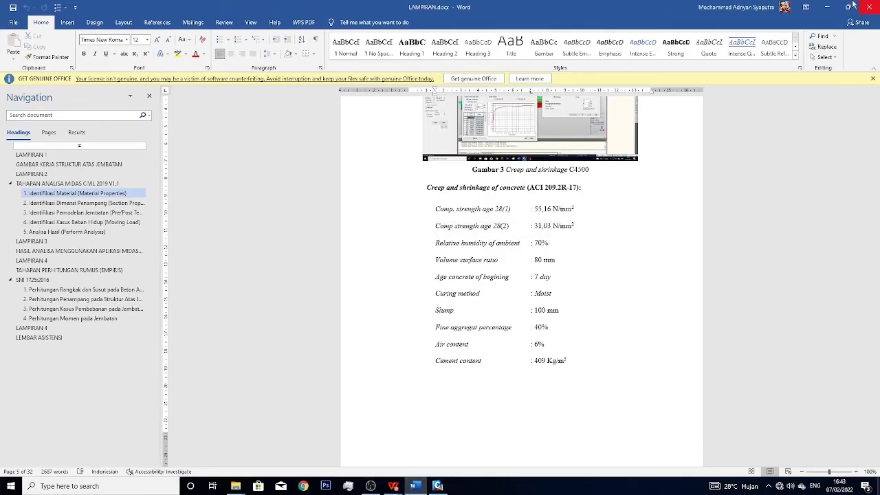
click(826, 7)
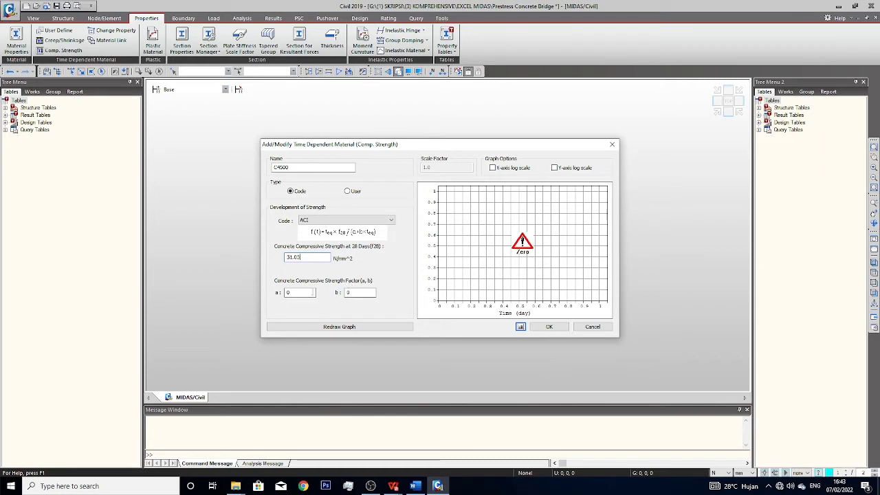
double_click(311, 291)
text(.85)
click(337, 327)
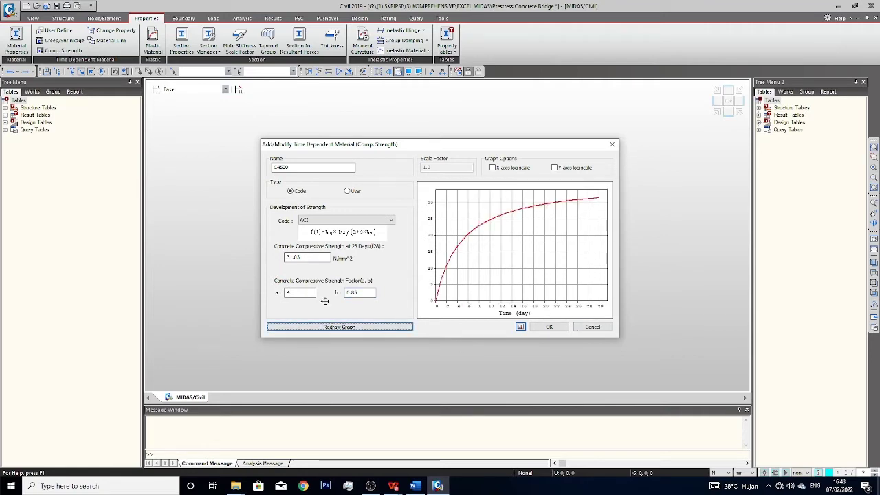
Step: Open 08. ACI-209.2R-08.pdf from the JURNAL folder inside (3) KOMPREHENSIVE
click(235, 486)
click(199, 443)
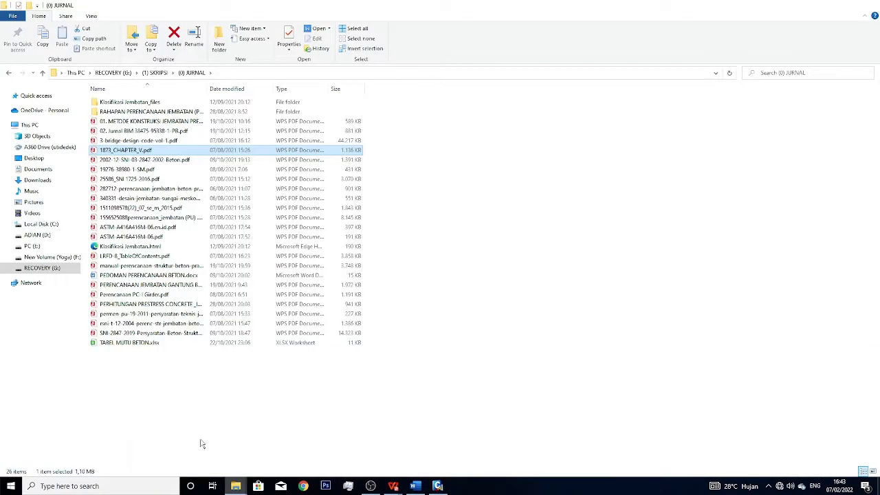
click(9, 73)
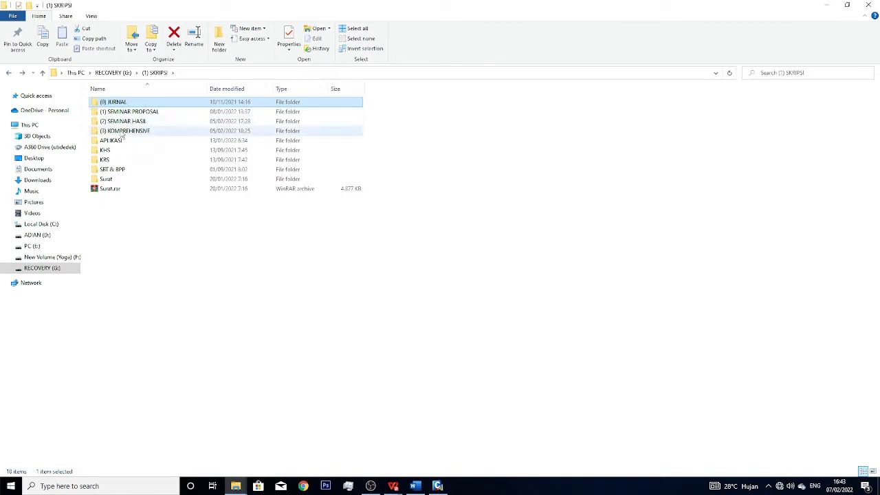
double_click(122, 130)
double_click(110, 111)
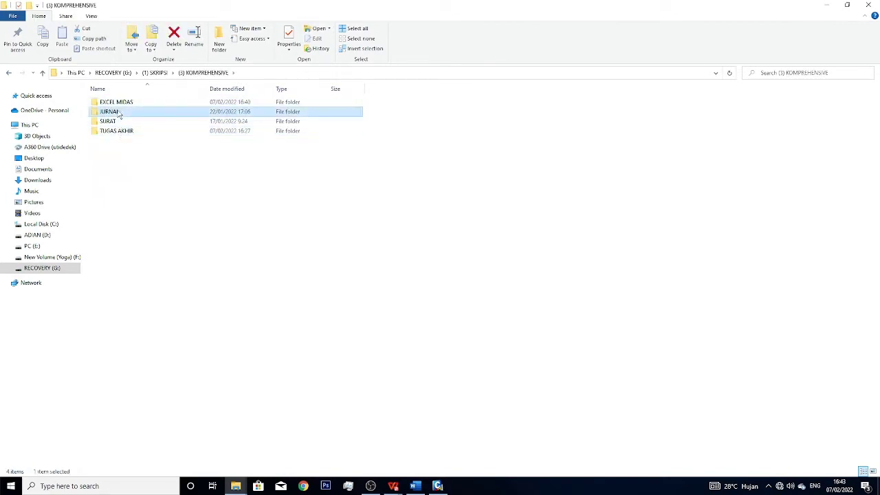
text(08)
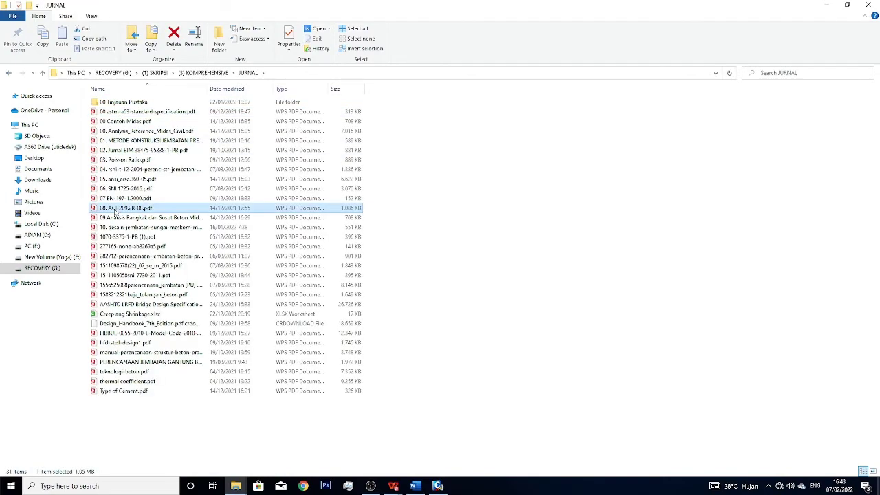
double_click(115, 209)
Step: Skim the ACI 209.2R-08 guide from its cover to page 29, checking it against the C4500 strength settings in midas Civil
scroll(479, 233, down, 3)
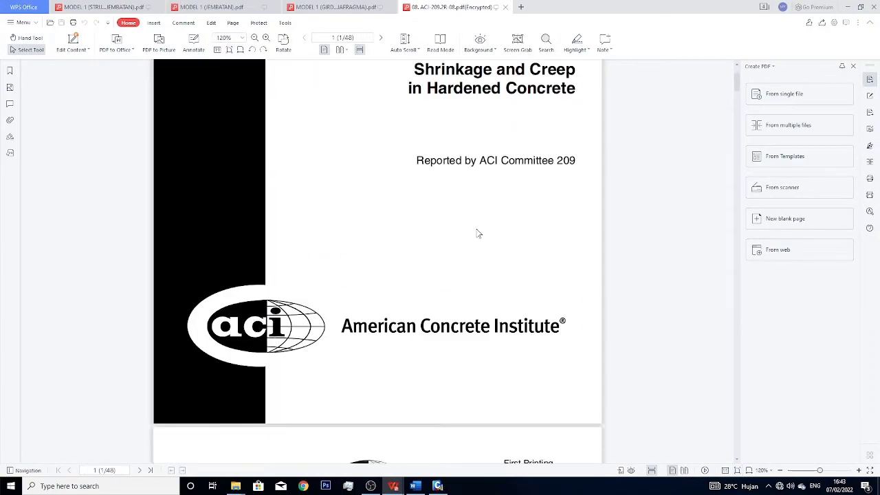
scroll(479, 234, up, 3)
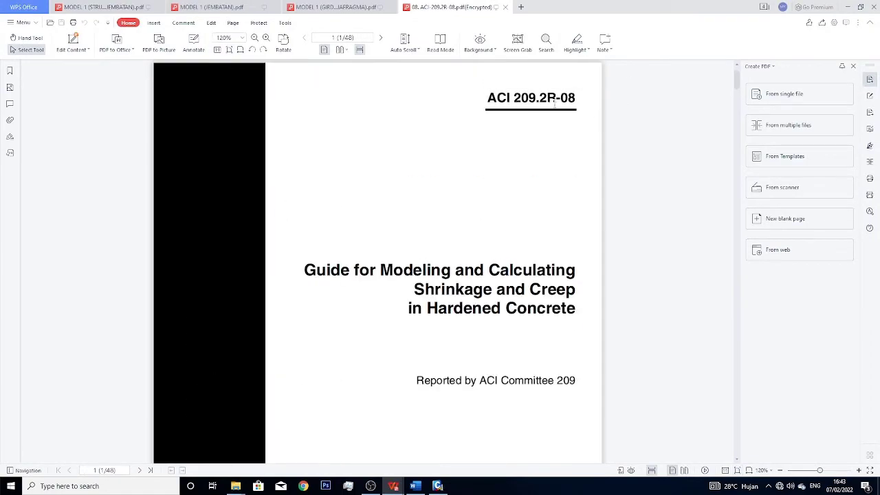
drag(737, 79, 754, 307)
key(alt+Tab)
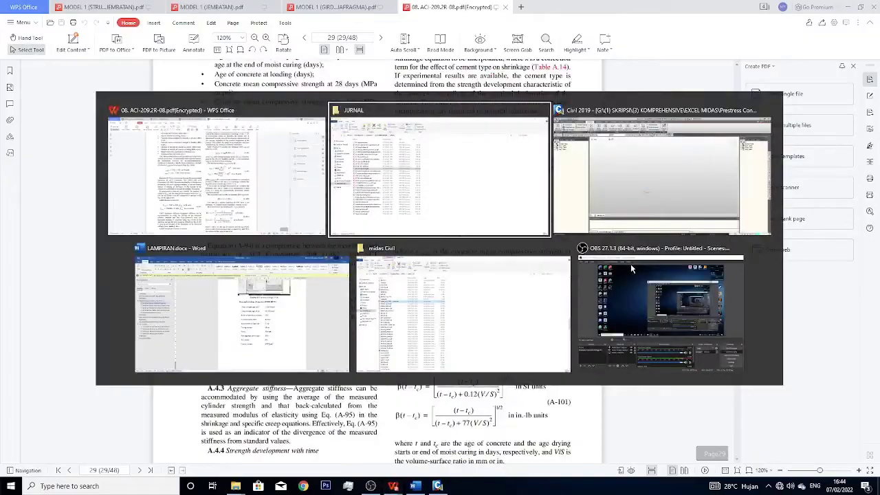
key(alt+Tab)
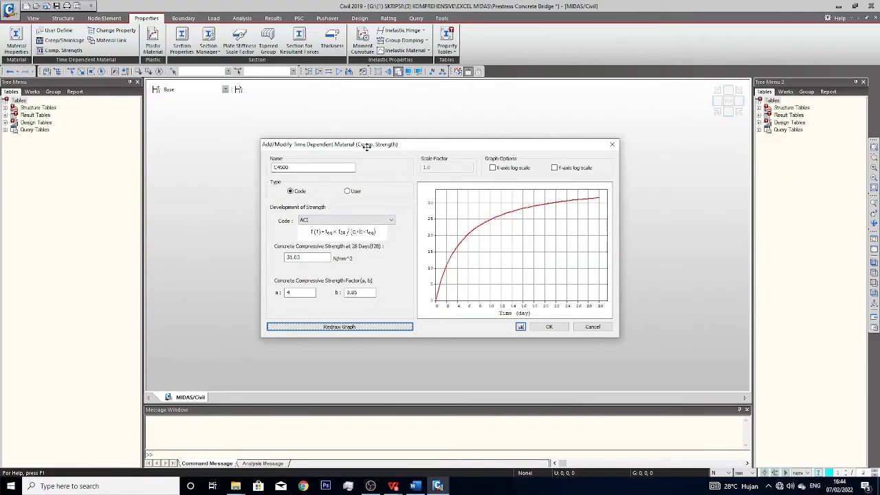
key(alt+Tab)
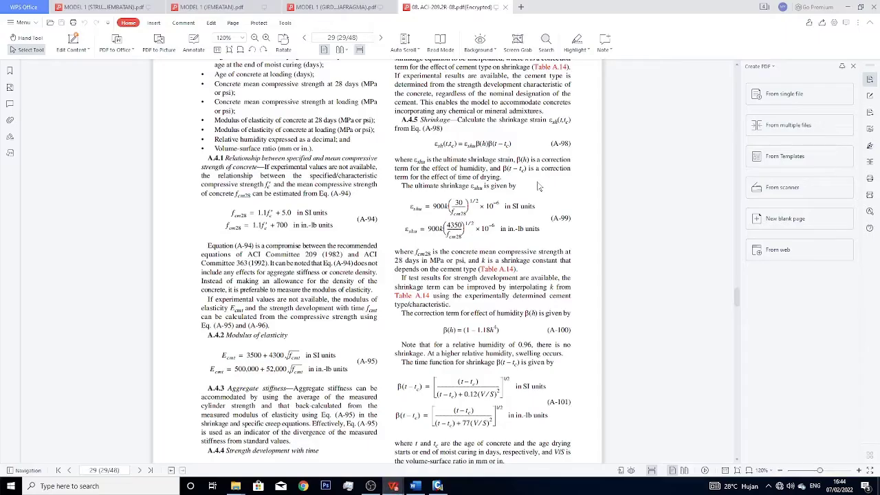
Step: Search the ACI guide for "compressive" and go through the matches up to Table A.1 on page 19
key(ctrl+f)
text(compressive)
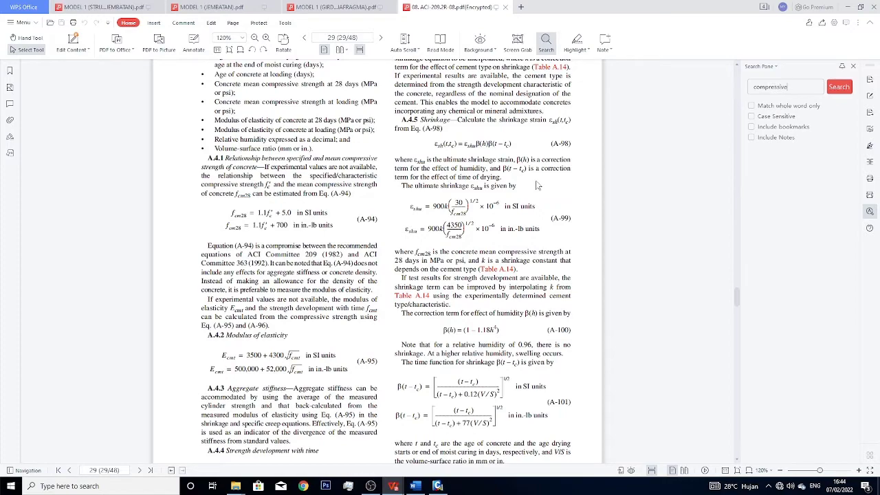
key(Return)
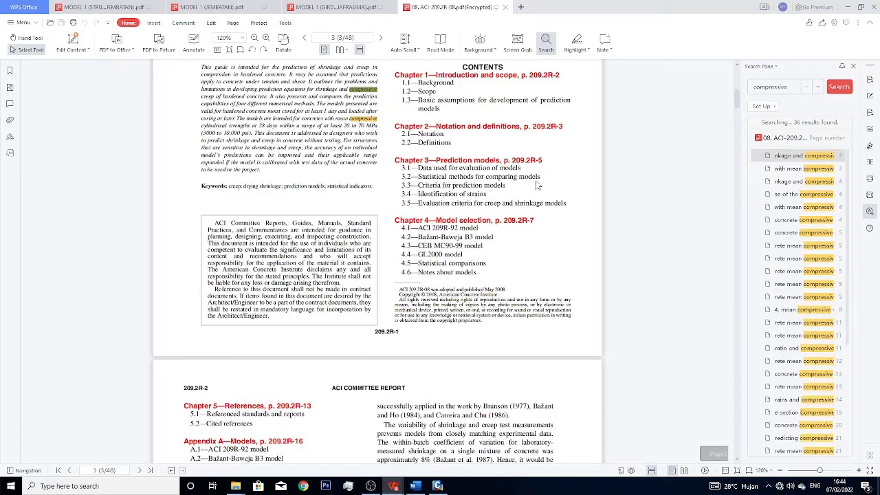
key(Return)
key(Return)
key(Return)
key(Return)
key(Return)
key(Return)
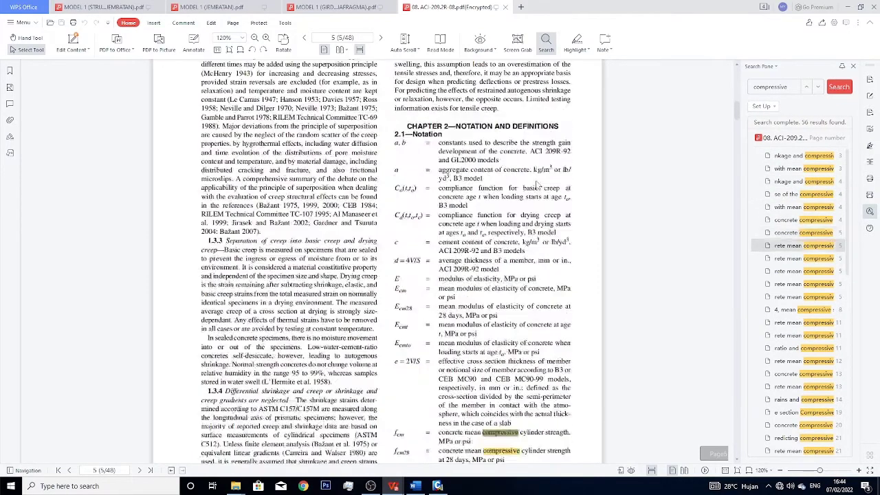
key(Return)
key(Return)
key(Return)
key(Return)
key(Return)
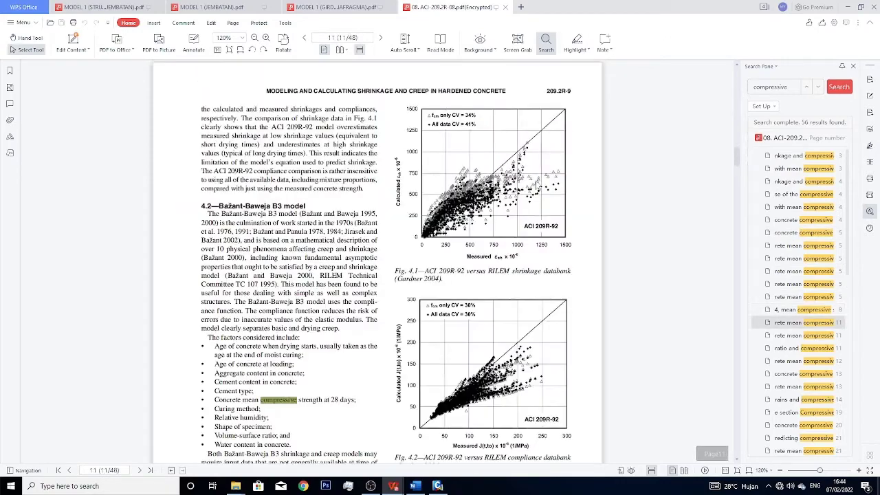
key(Return)
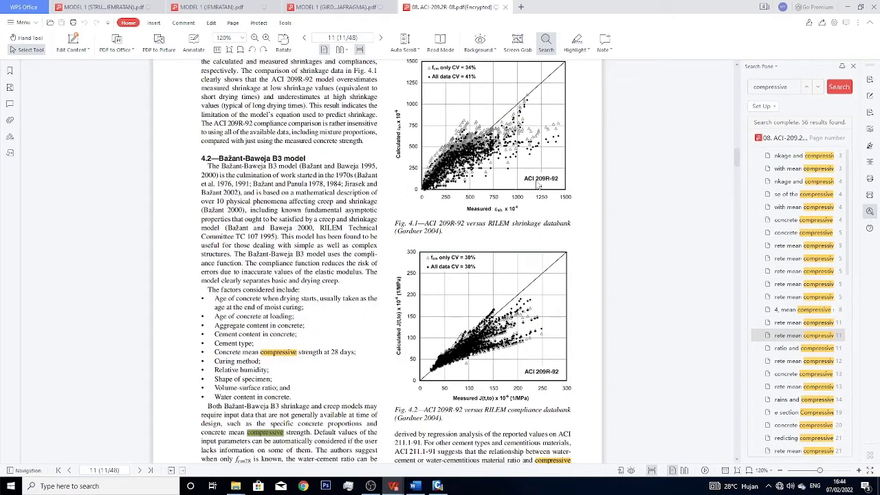
key(Return)
key(Return)
key(Return)
key(Return)
key(Return)
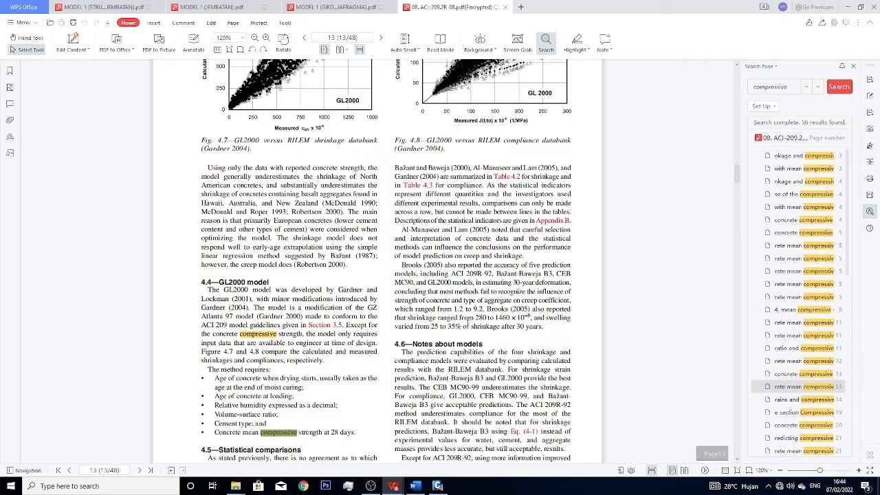
key(Return)
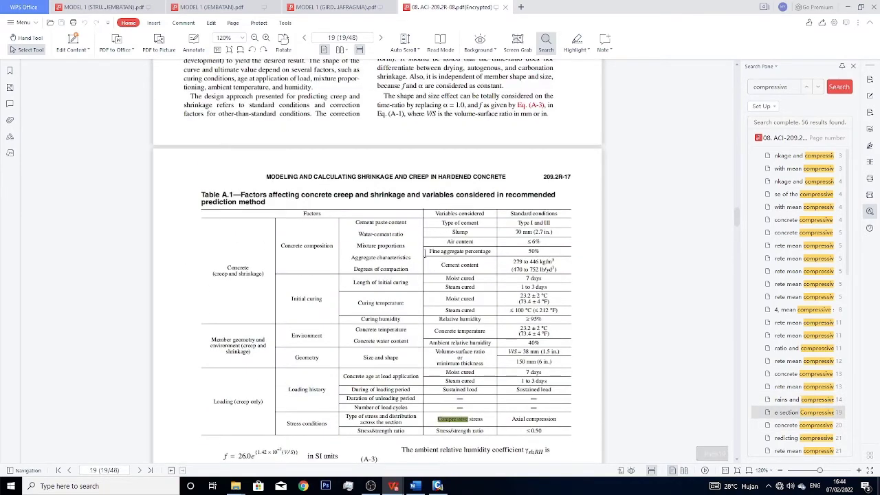
Step: Examine the variables and standard conditions for creep and shrinkage in Table A.1, including the slump value
ctrl+scroll(422, 240, up, 5)
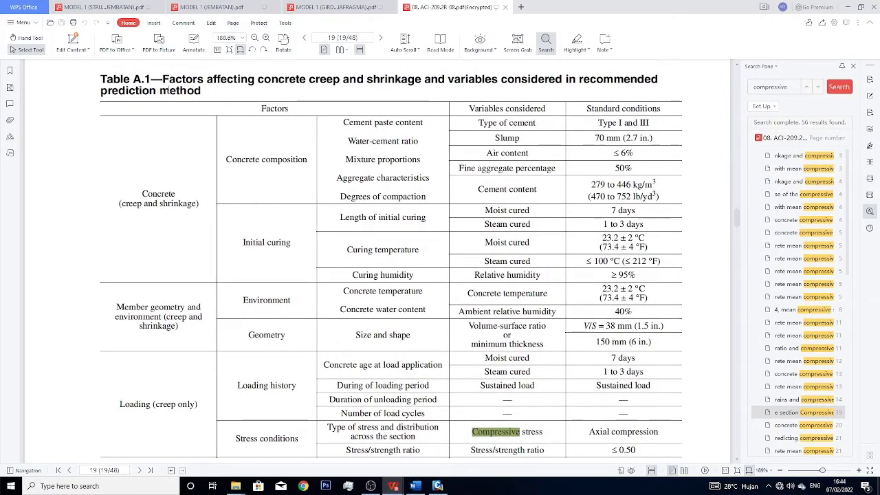
scroll(651, 158, down, 1)
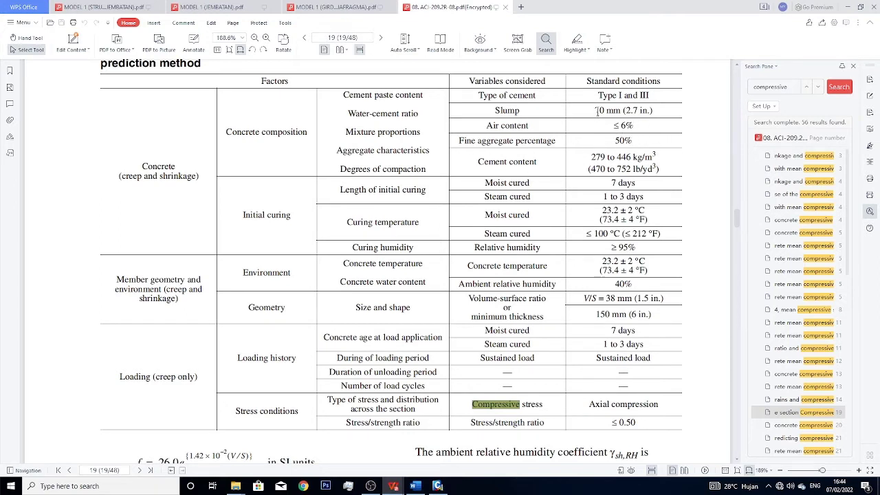
drag(596, 109, 652, 111)
click(603, 120)
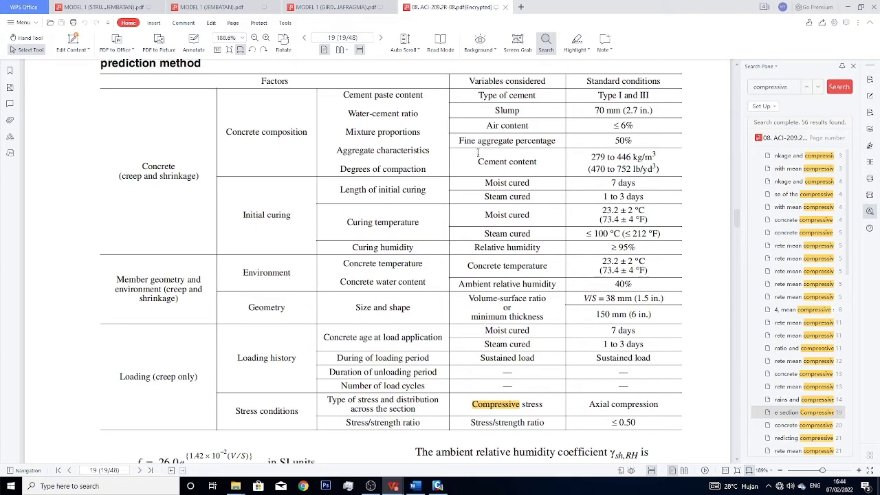
scroll(492, 307, down, 3)
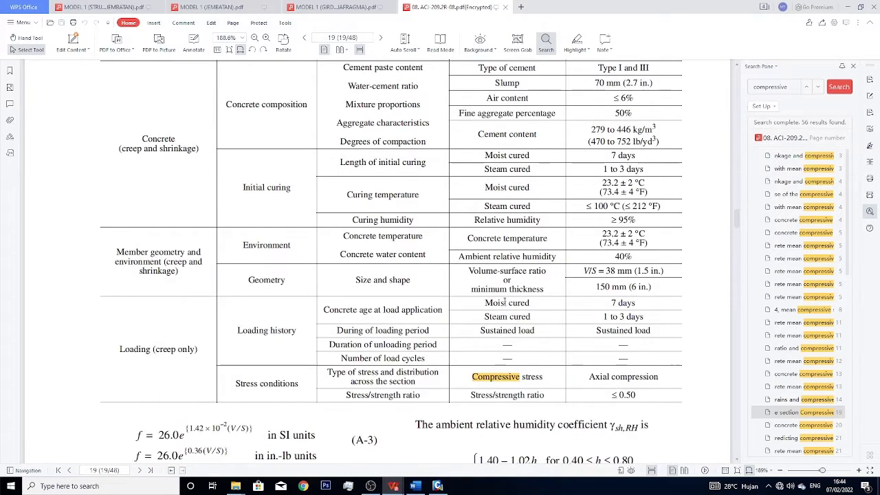
scroll(529, 249, up, 3)
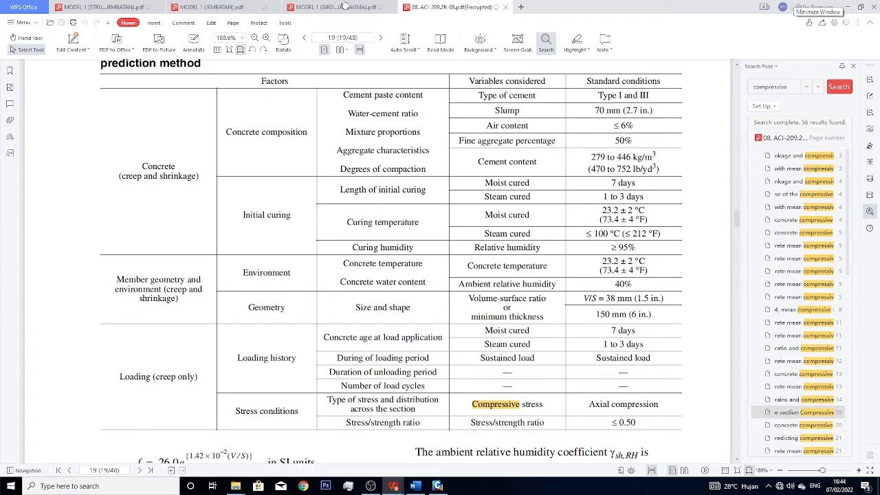
Step: Return to midas Civil, confirm the C4500 compressive strength material and select it among the defined materials
click(847, 6)
click(847, 6)
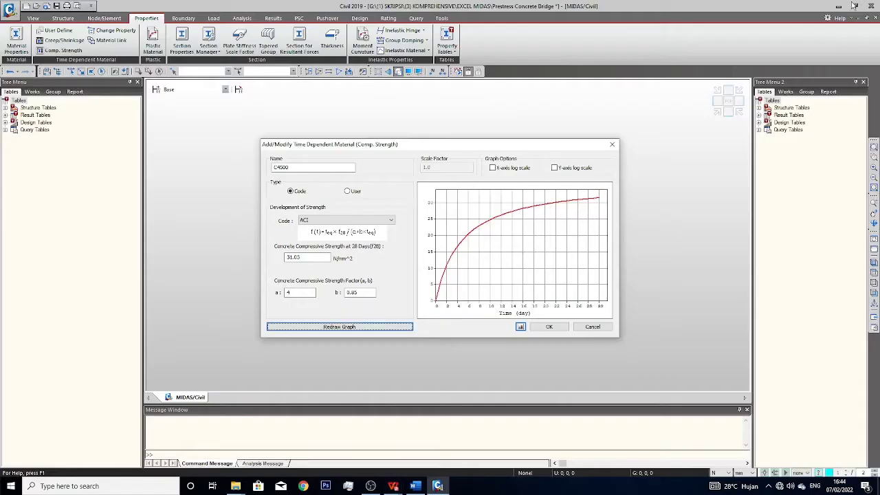
click(549, 326)
click(391, 225)
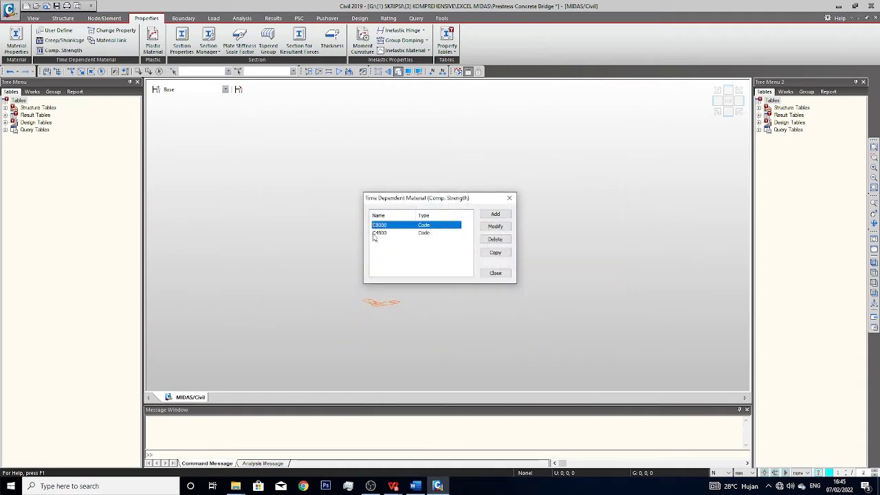
click(424, 233)
Step: Look through the ACI guide again from Table A.1 back to its start, and switch back to midas Civil
mouse_move(393, 486)
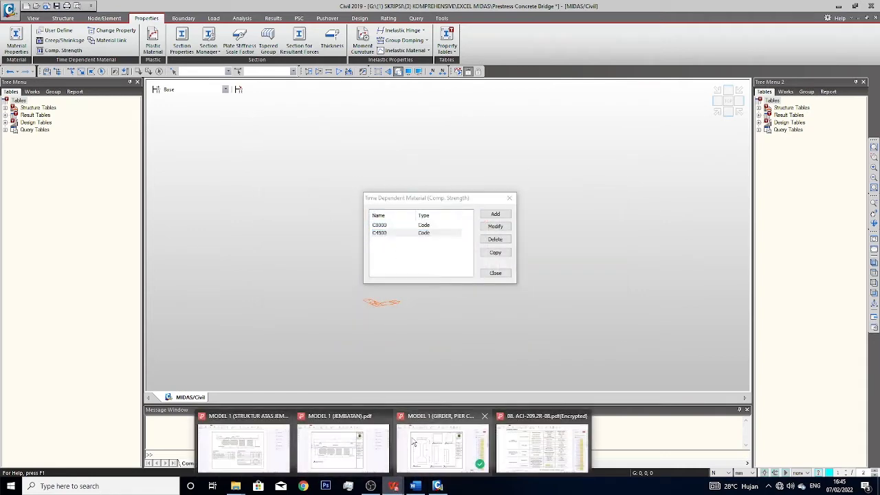
click(547, 440)
ctrl+scroll(677, 222, down, 4)
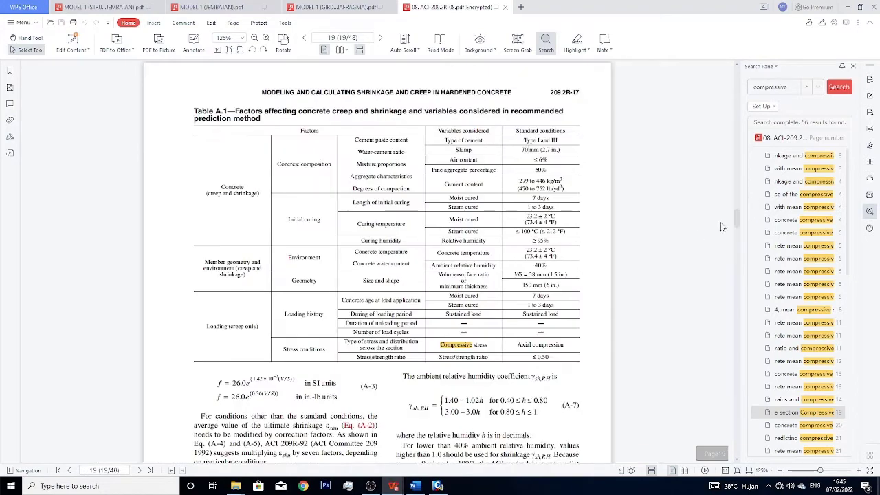
drag(738, 219, 737, 65)
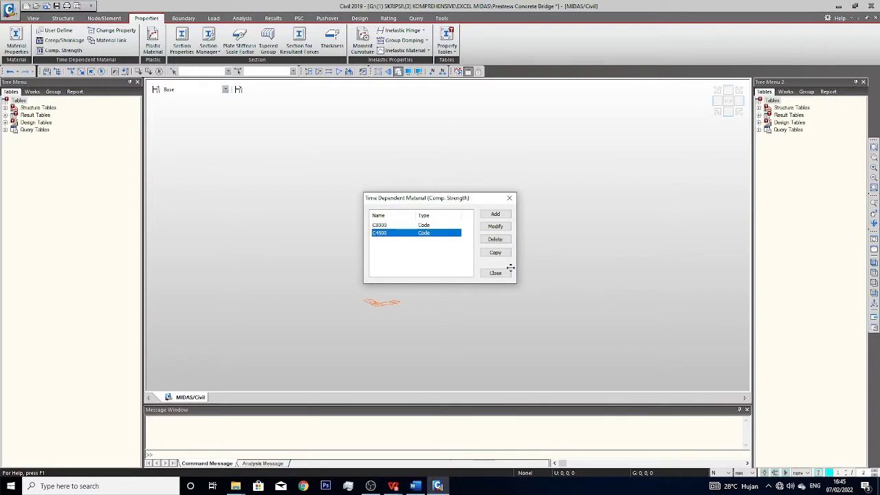
click(845, 5)
Step: Close the compressive strength material list and link the C8000 creep/shrinkage and compressive strength properties to Grade C8000
click(494, 273)
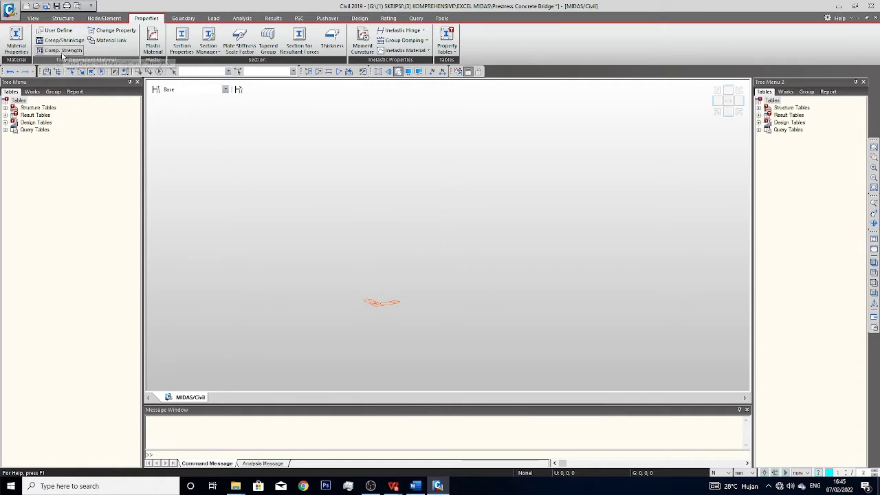
click(107, 40)
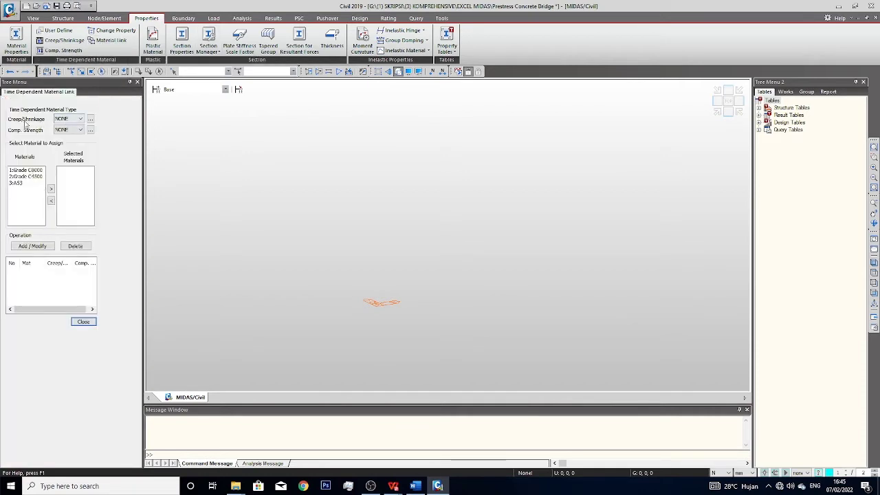
click(69, 118)
click(63, 132)
click(63, 129)
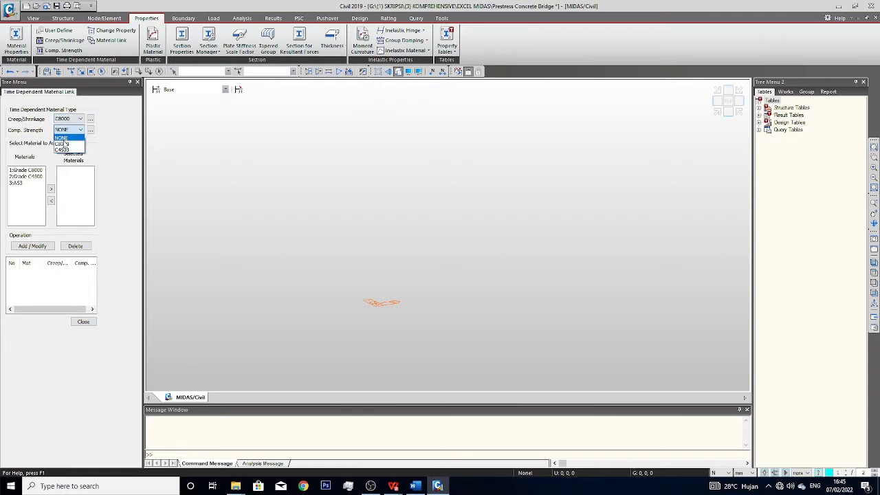
click(63, 144)
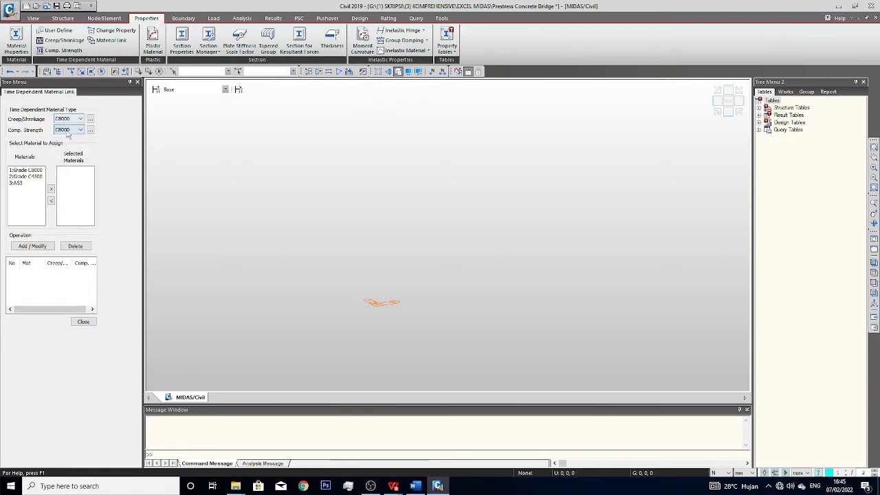
double_click(26, 170)
click(32, 246)
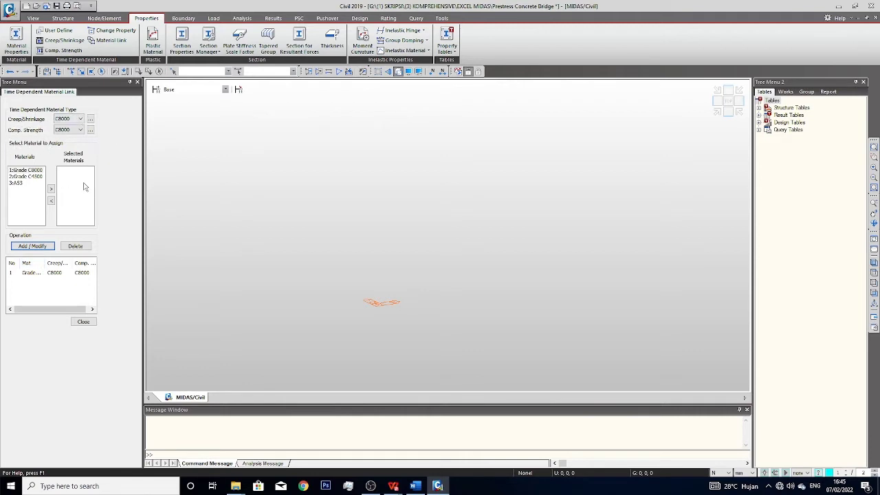
Step: Link the C4500 creep/shrinkage and compressive strength properties to Grade C4500 and close the time-dependent material link
click(70, 119)
click(68, 138)
click(70, 130)
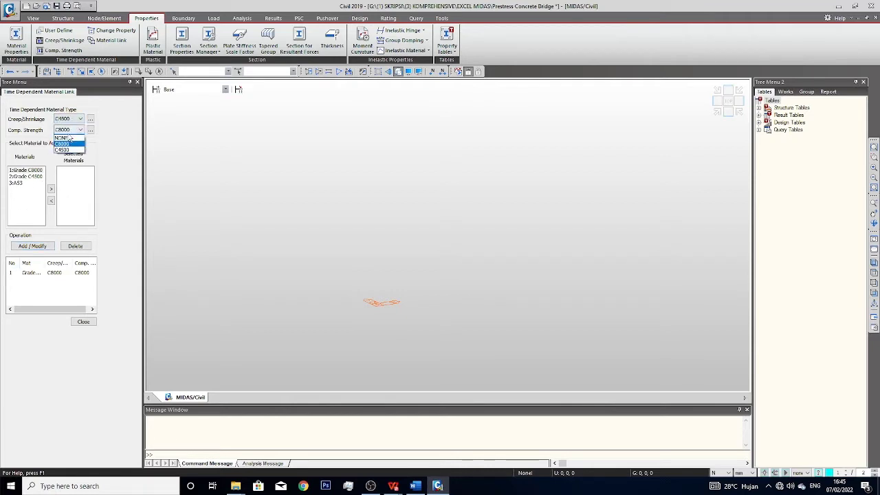
click(65, 150)
click(36, 176)
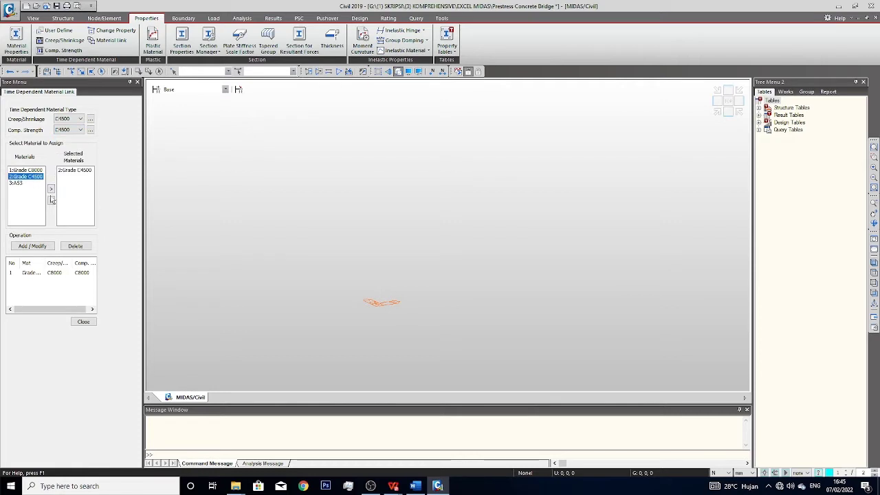
click(51, 200)
click(51, 188)
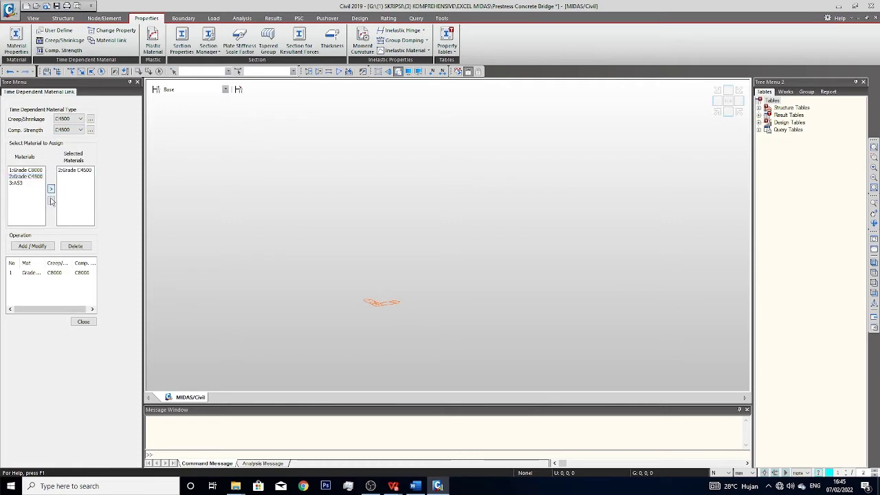
click(21, 178)
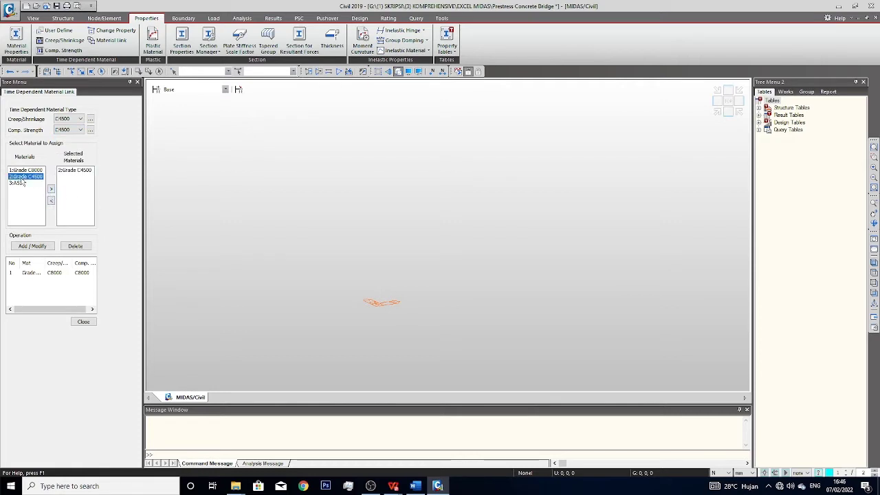
click(42, 246)
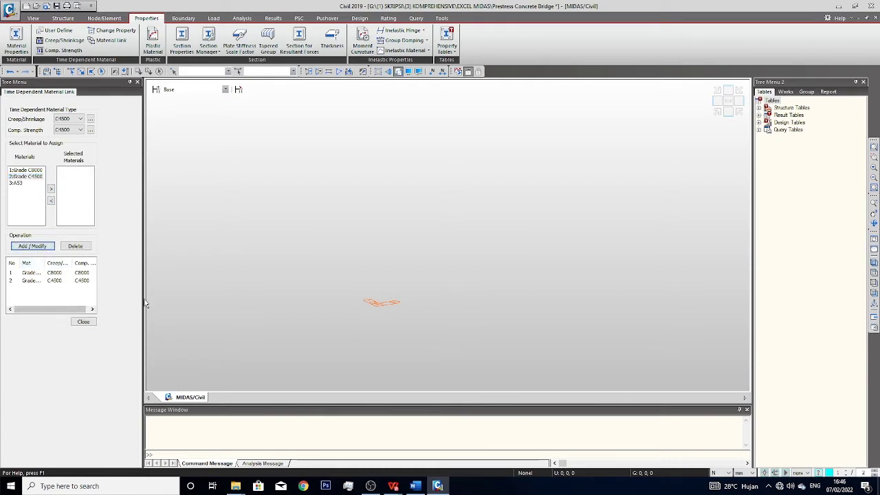
click(83, 321)
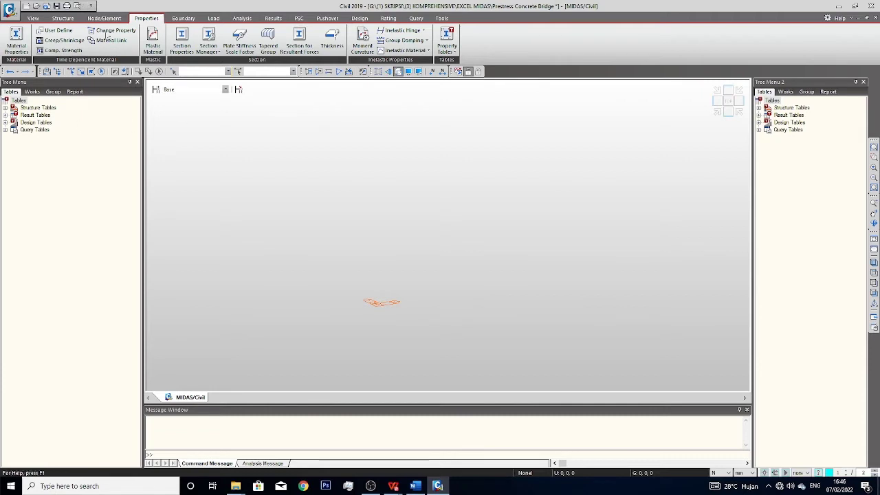
Step: Start a new section with ID 1 in the section properties and make it a composite section of type Composite-I
click(187, 48)
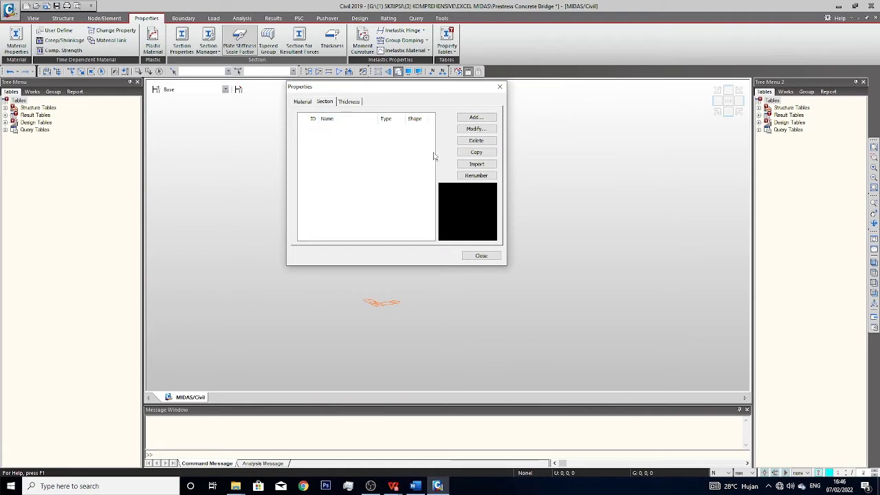
click(481, 119)
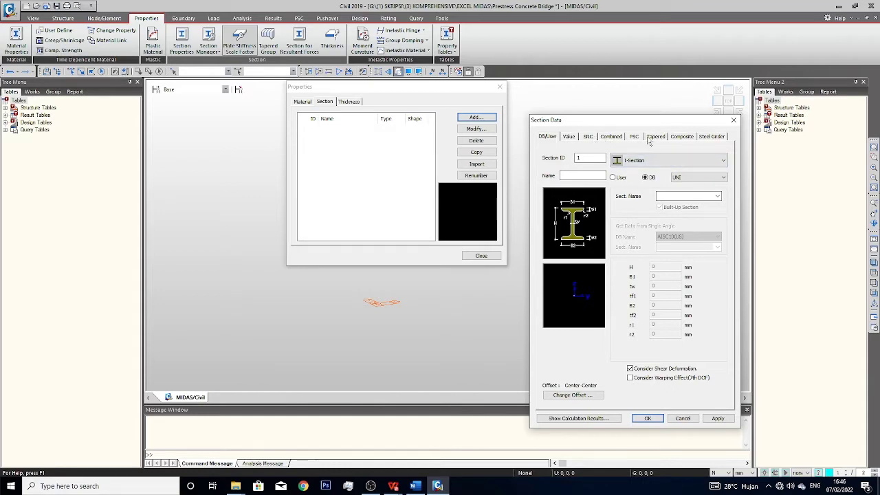
drag(561, 113, 556, 58)
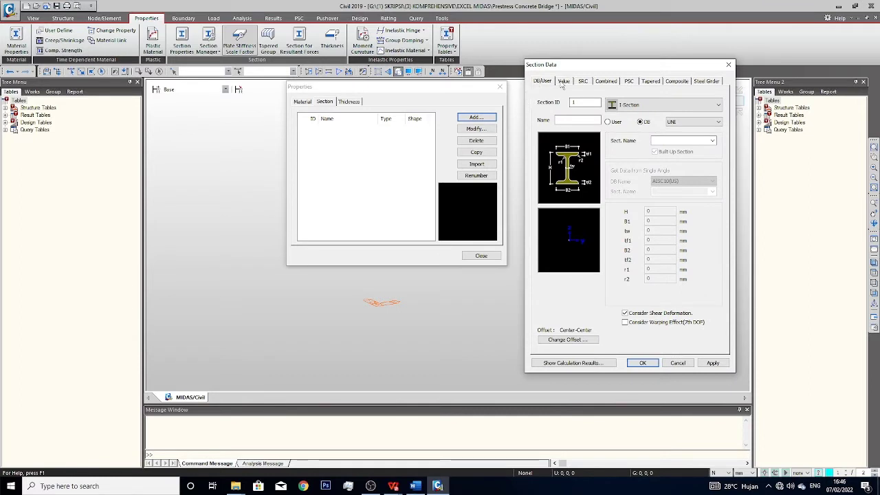
click(628, 84)
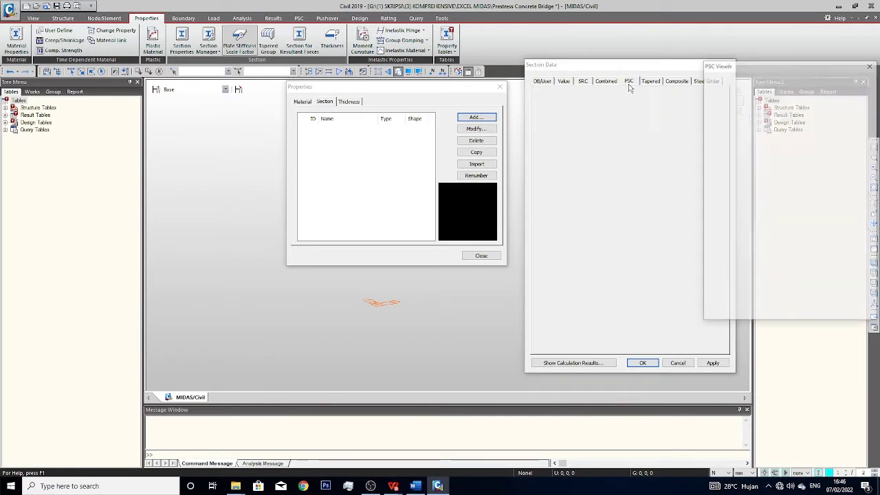
click(876, 73)
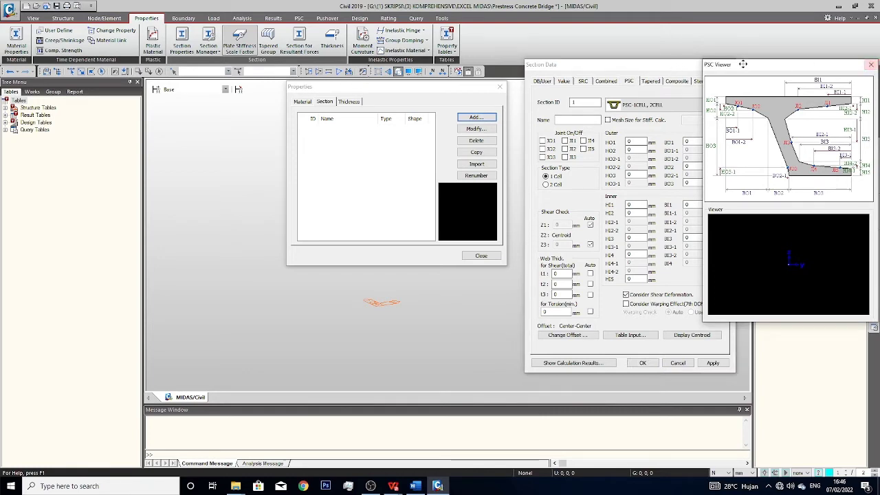
drag(722, 66, 496, 71)
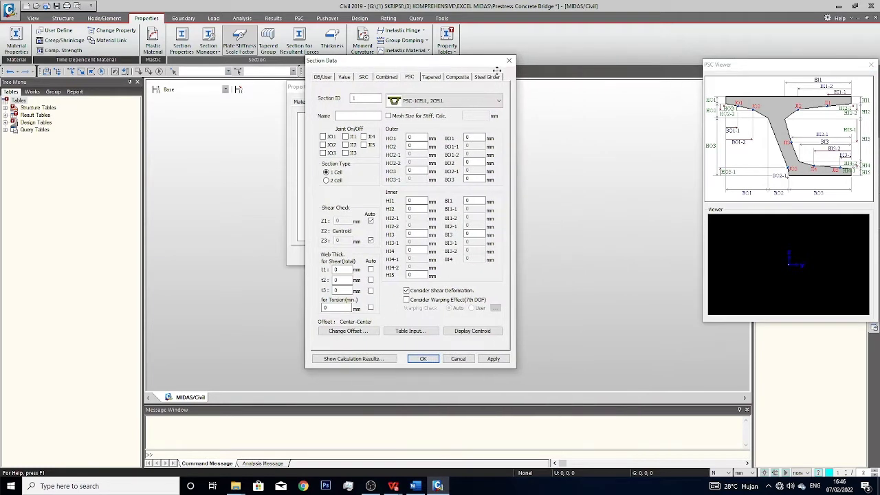
click(431, 78)
click(453, 78)
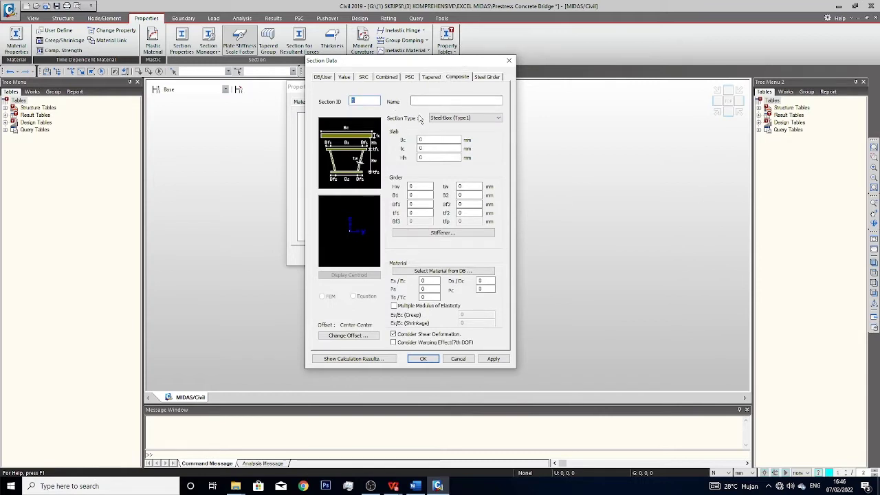
click(446, 118)
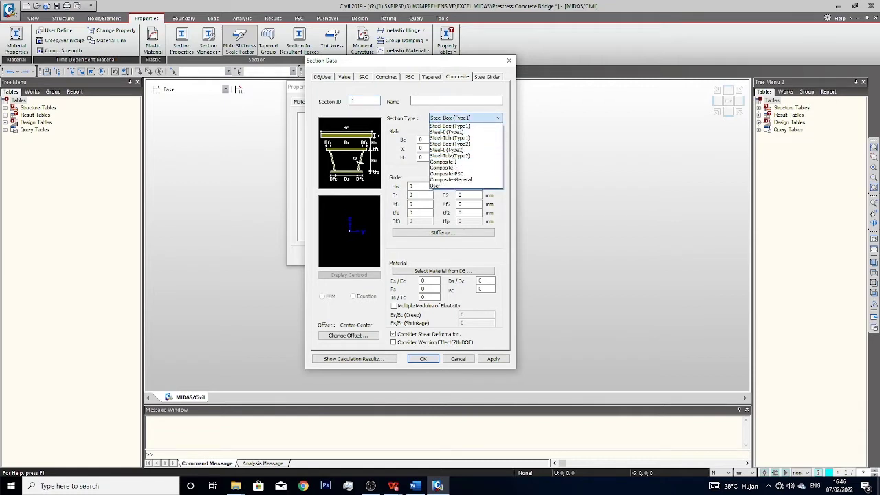
click(449, 162)
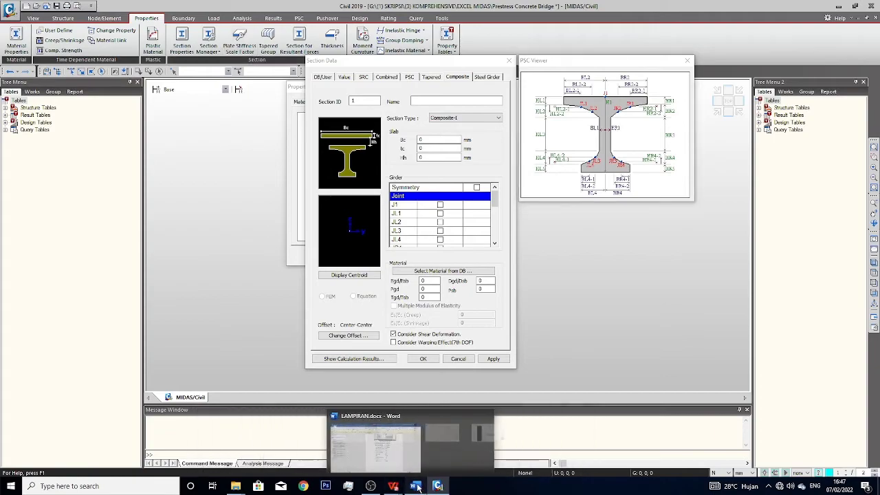
Step: Look up the section data for girders V1, V2 and V3 in LAMPIRAN.docx in Word, and return to midas Civil
click(415, 486)
scroll(585, 222, down, 15)
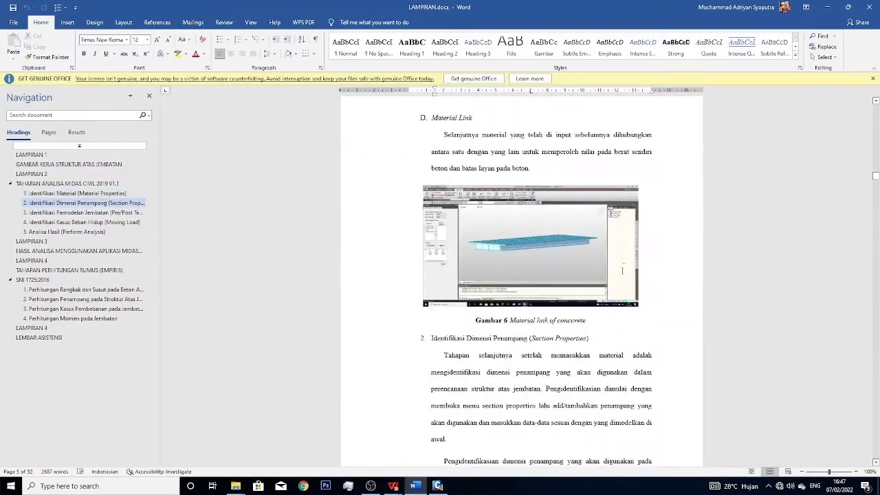
scroll(632, 257, down, 15)
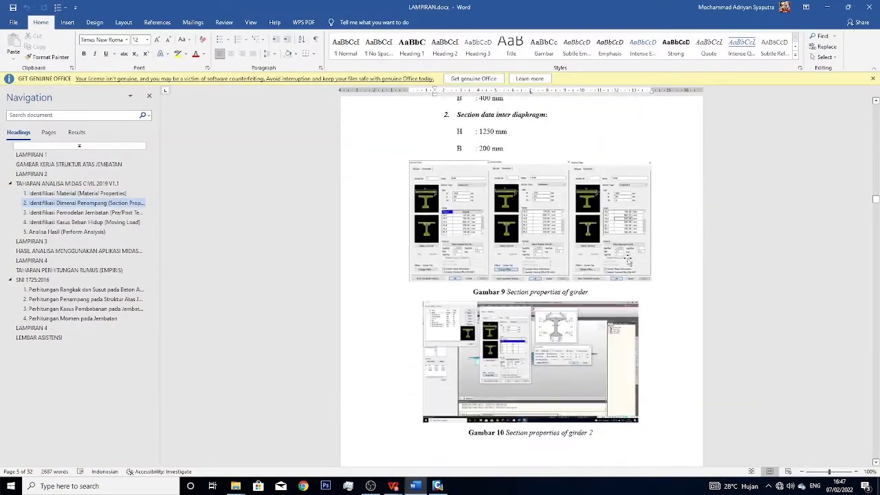
scroll(607, 255, up, 1)
scroll(509, 128, up, 12)
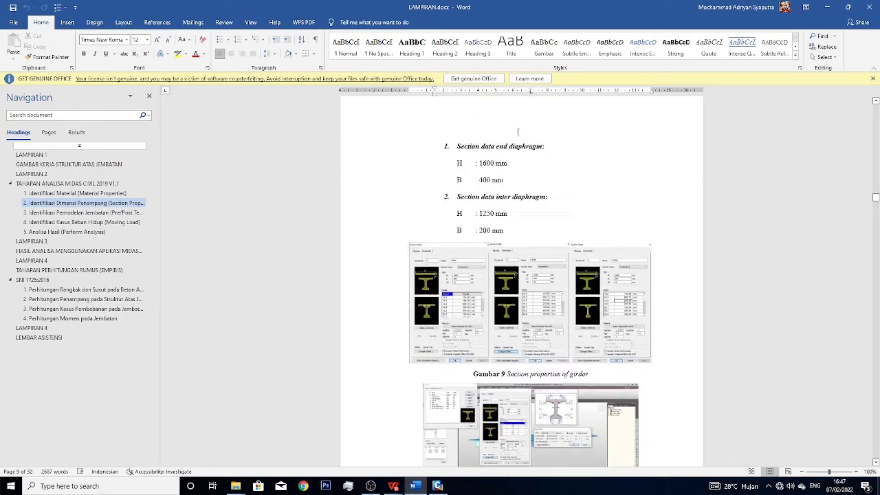
scroll(563, 228, up, 4)
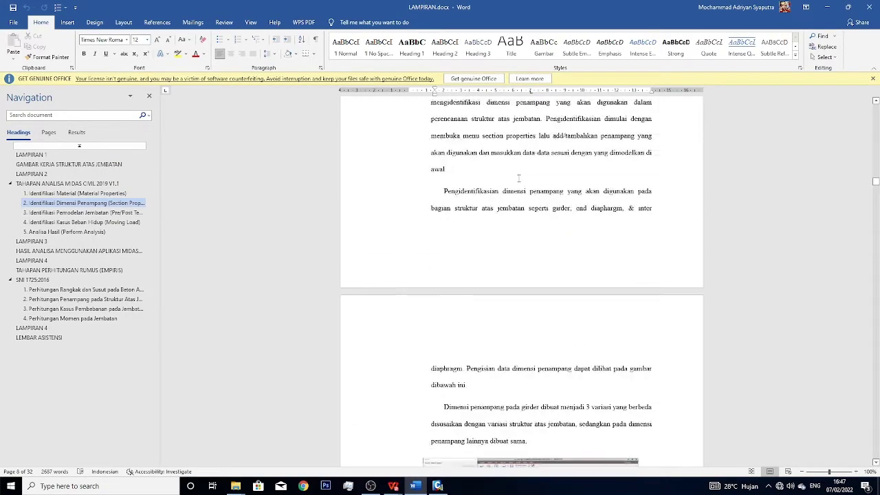
scroll(562, 228, down, 15)
scroll(562, 229, down, 5)
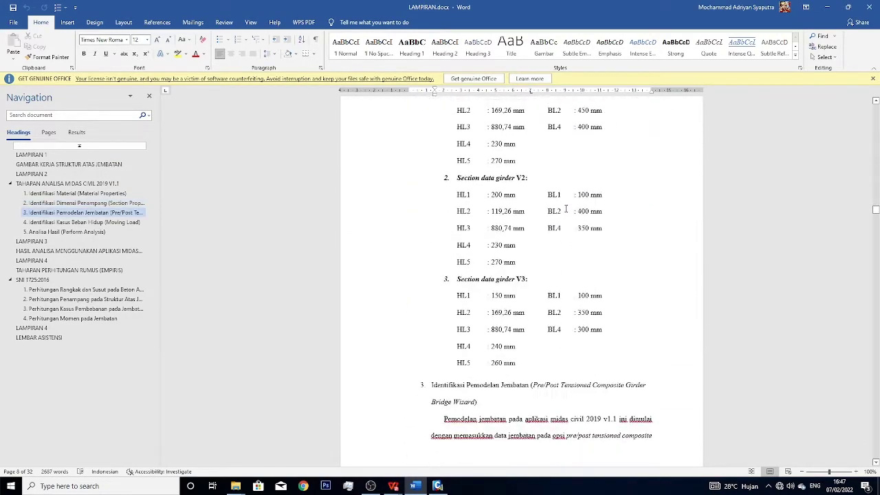
scroll(563, 180, up, 2)
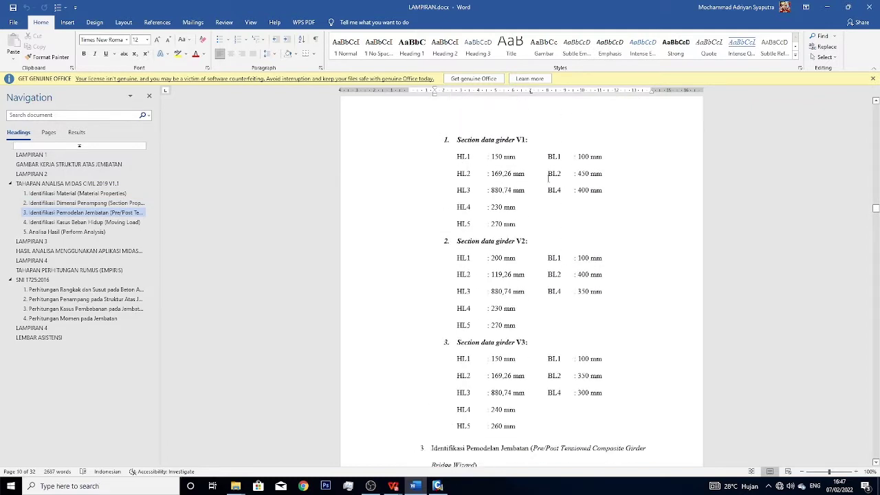
click(437, 486)
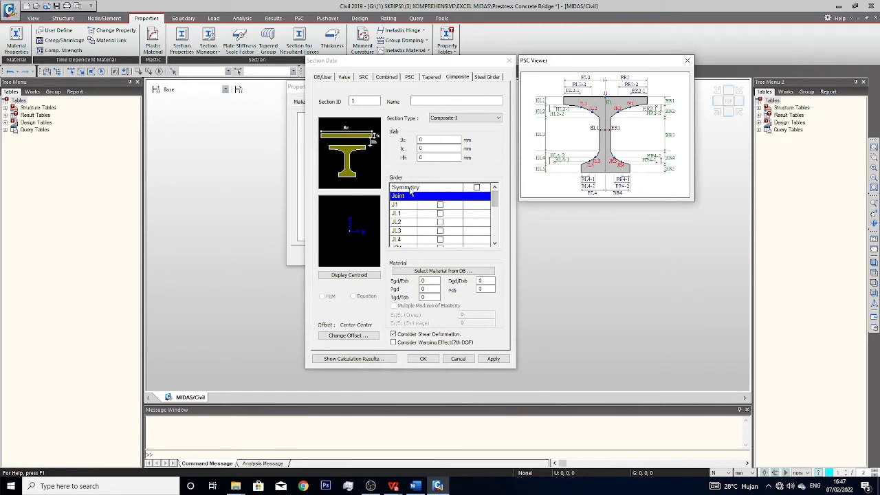
Step: Turn on Symmetry for the Composite-I girder and select the HL1 value among its size parameters
click(477, 188)
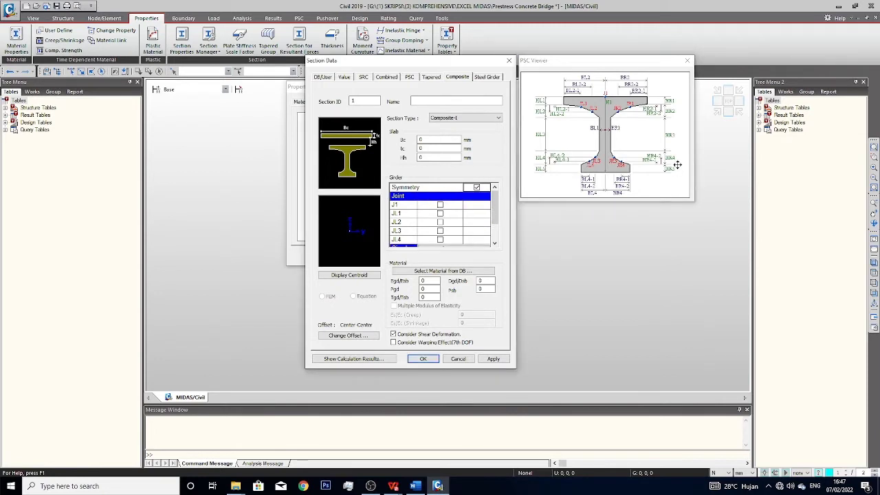
click(477, 188)
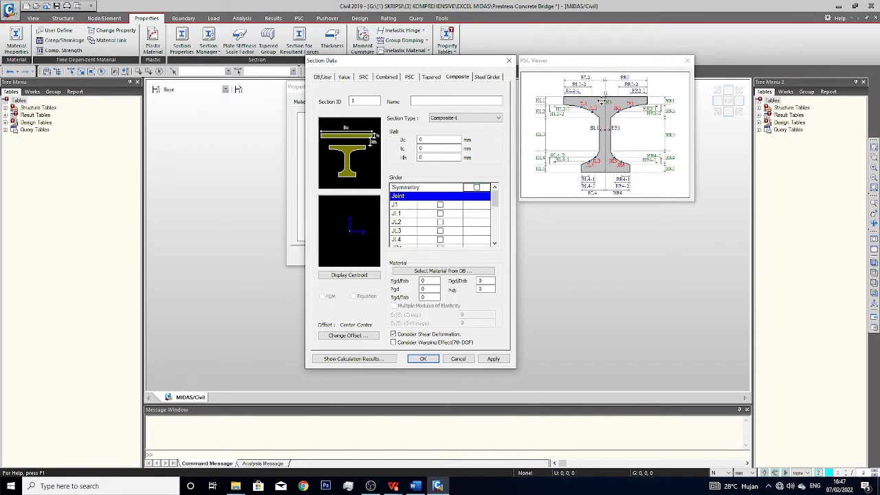
click(476, 189)
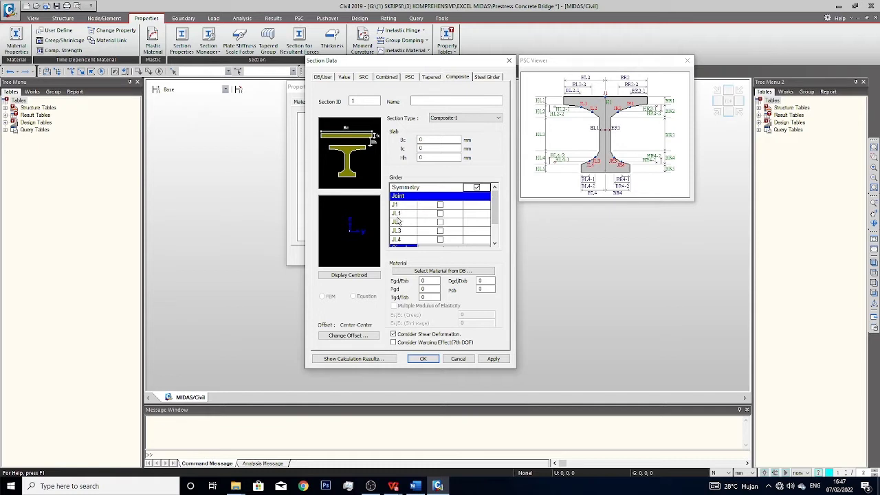
click(440, 240)
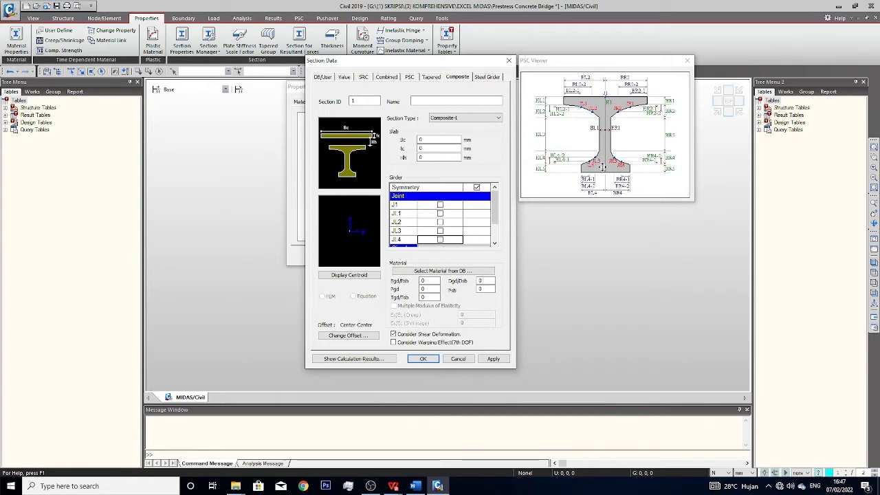
click(494, 238)
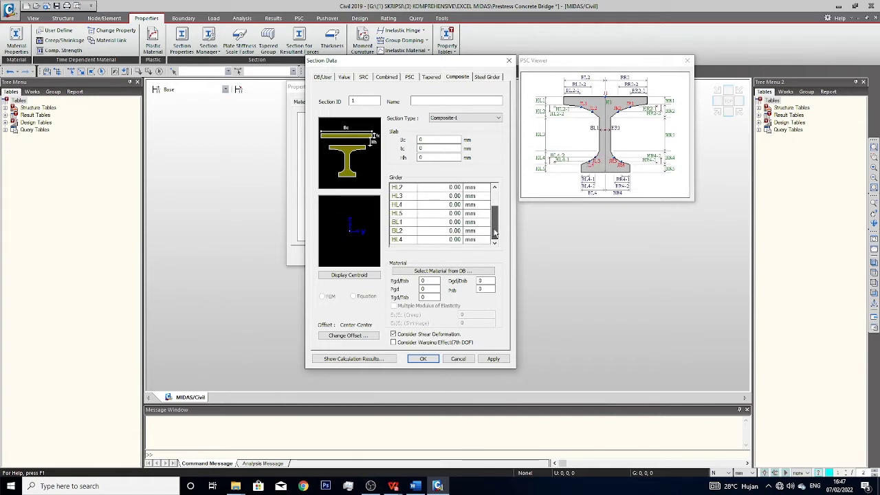
drag(494, 233, 494, 216)
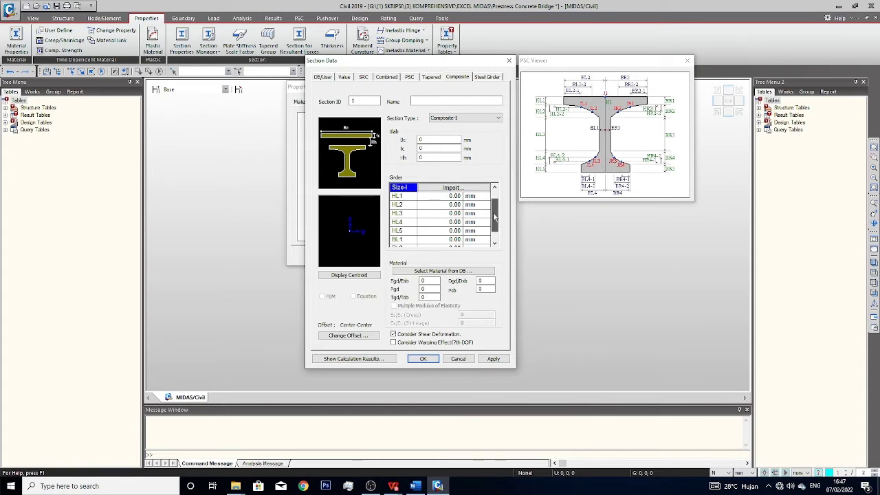
click(455, 197)
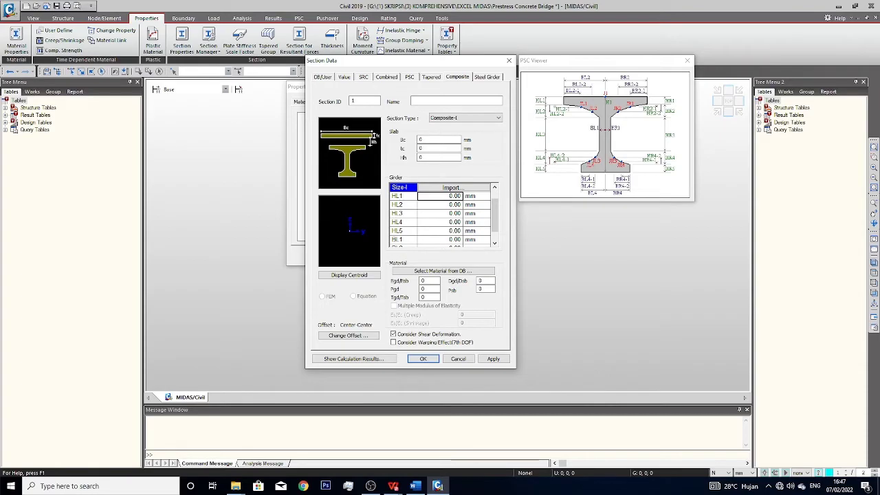
Step: Recheck the girder dimensions for V1 to V3 in the Word document and switch back to midas Civil
click(415, 485)
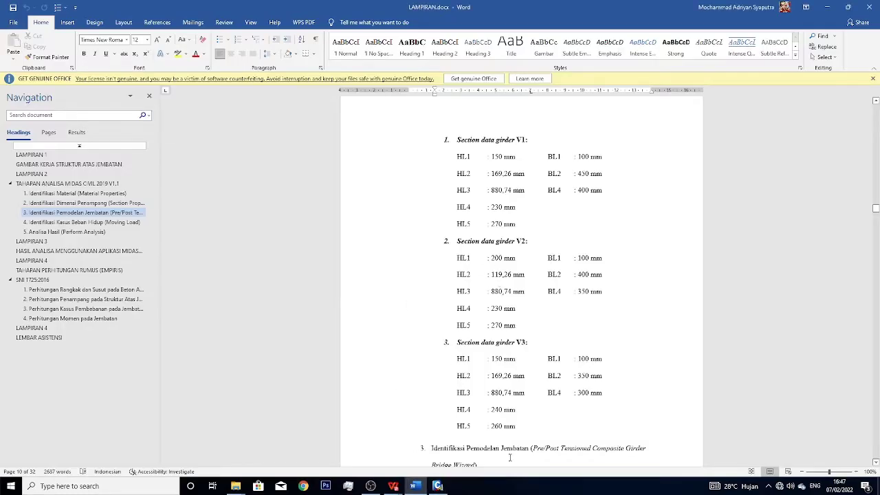
click(438, 485)
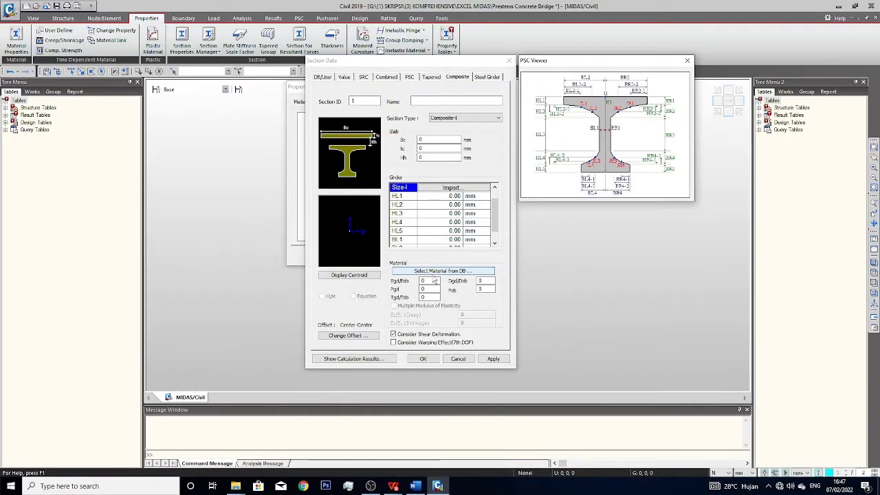
click(420, 485)
click(437, 485)
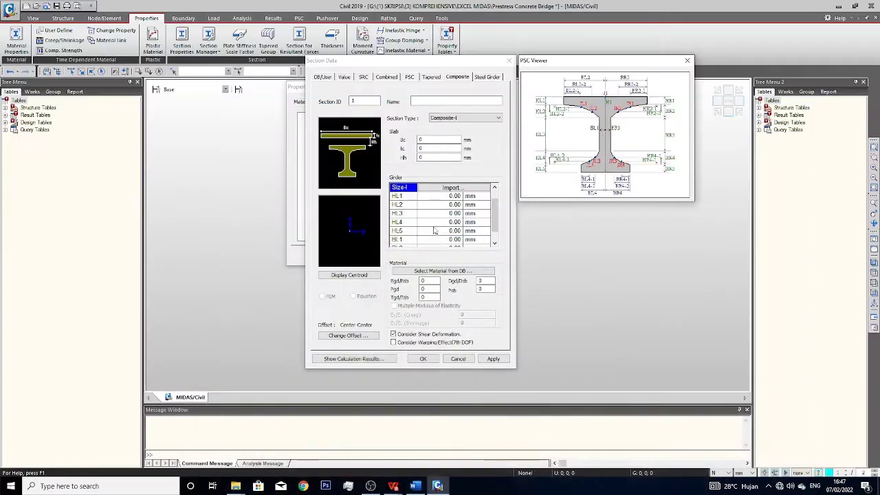
click(452, 192)
click(490, 155)
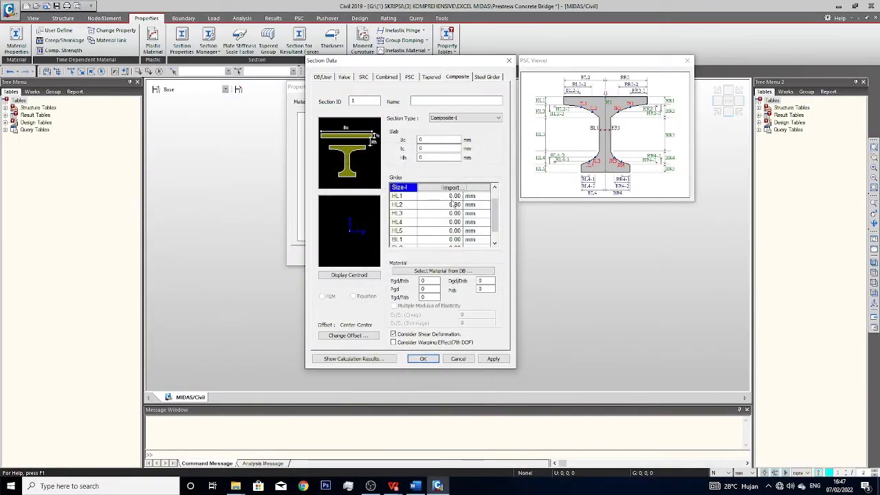
click(453, 191)
click(421, 172)
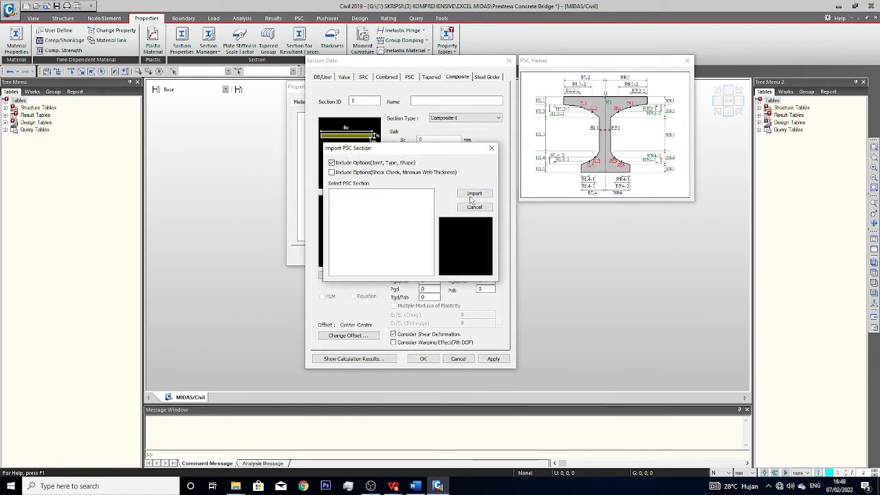
click(472, 195)
key(Return)
click(492, 148)
click(450, 189)
click(491, 148)
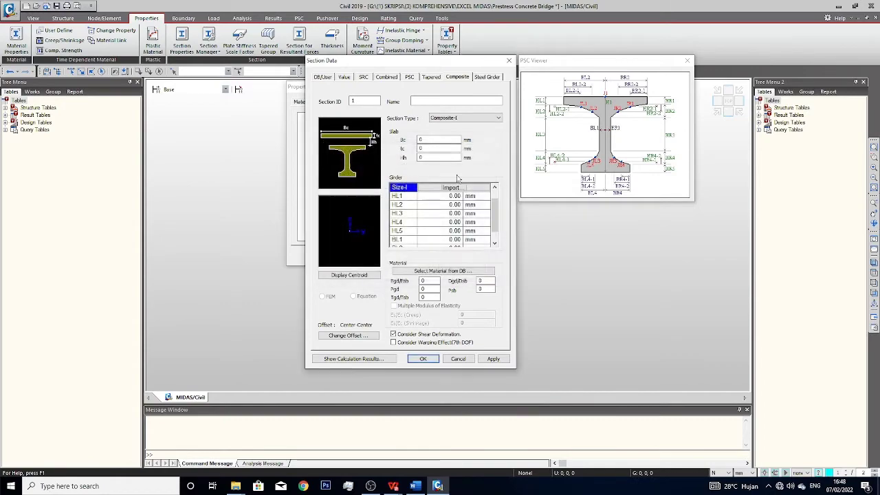
Step: Set the Composite-I girder's HL1 to 150 mm and HL2 to 169.26 mm, checking the V1 data in LAMPIRAN.docx in Word
text(150)
key(Return)
key(alt+Tab)
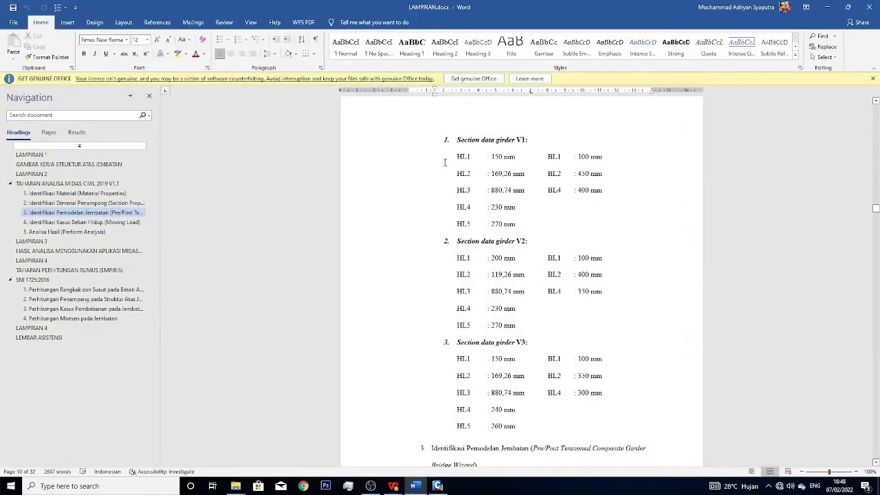
key(alt+Tab)
text(16)
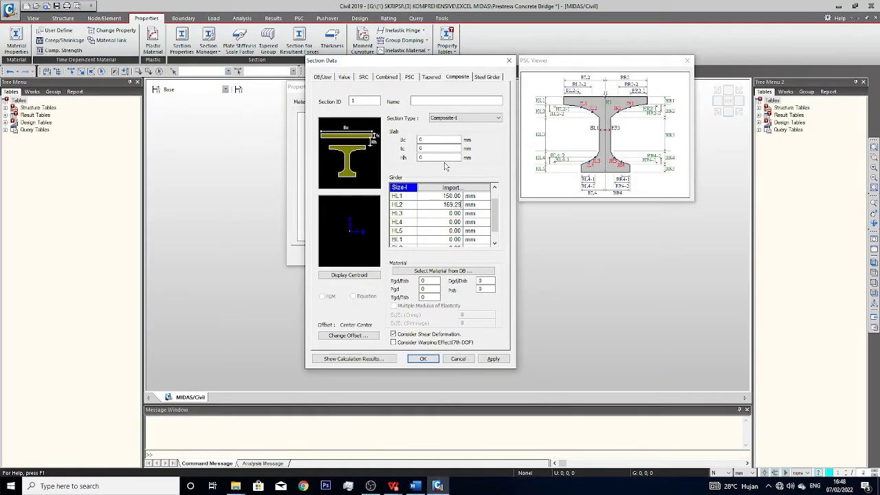
text(9.26)
key(Return)
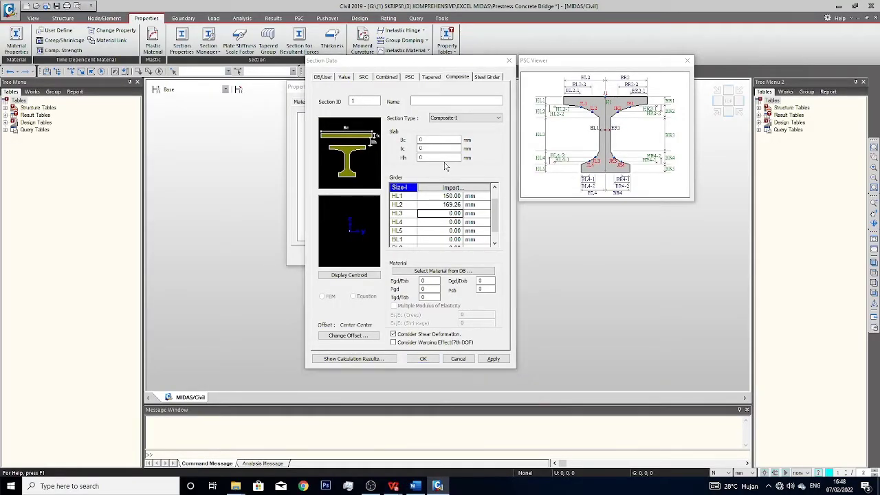
Step: Set the girder's HL3 to 880.74 mm, HL4 to 230 mm and HL5 to 270 mm, following the V1 data in the Word document
key(alt+Tab)
key(alt+Tab)
text(8)
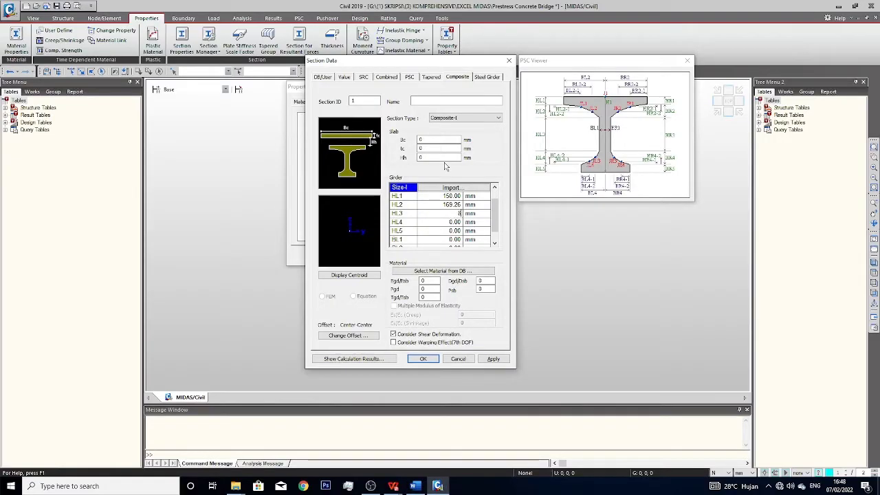
text(80)
key(Return)
key(alt+Tab)
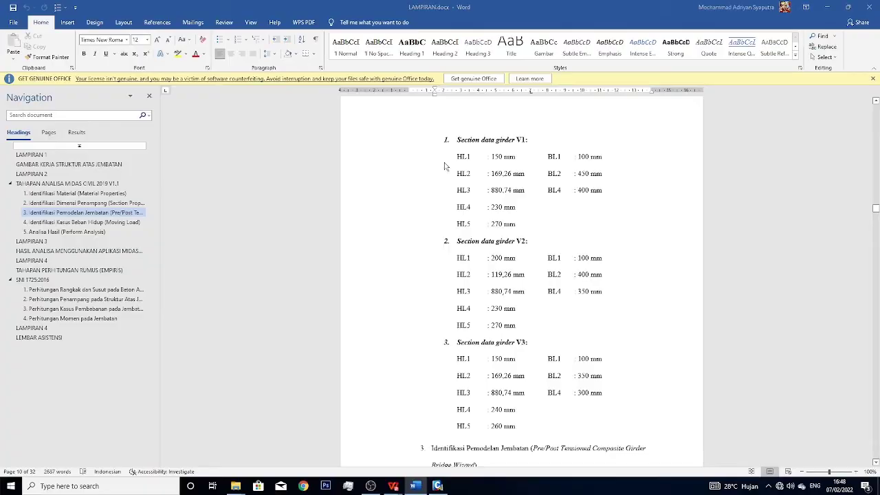
key(alt+Tab)
key(alt+Tab)
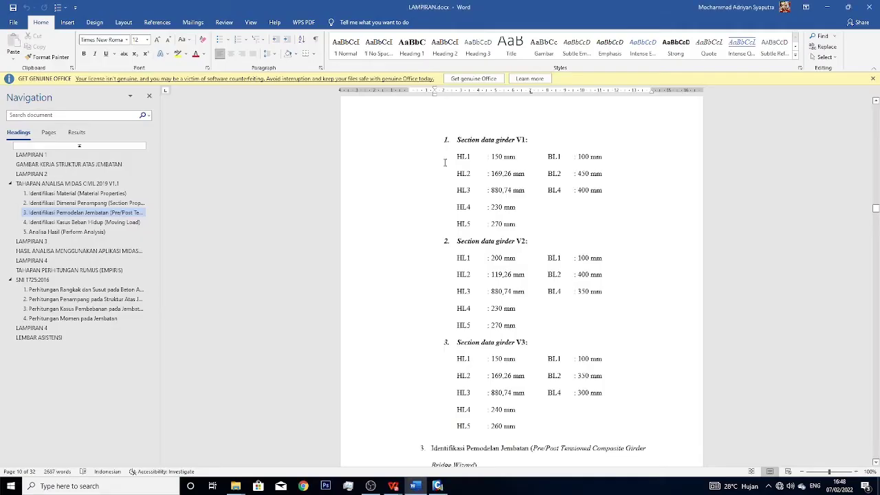
key(alt+Tab)
text(2)
key(Return)
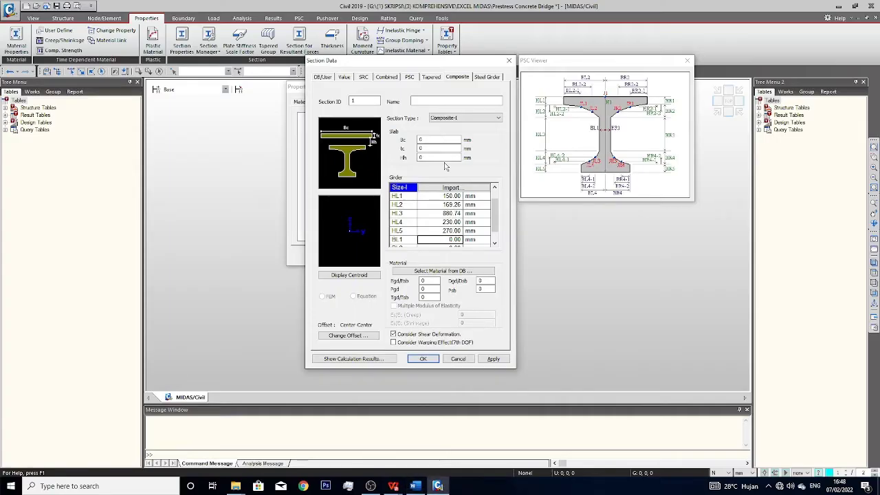
Step: Set the girder's BL1 to 100 mm, BL2 to 450 mm and BL4 to 400 mm, following the V1 data in Word
key(alt+Tab)
key(alt+Tab)
text(100)
key(Return)
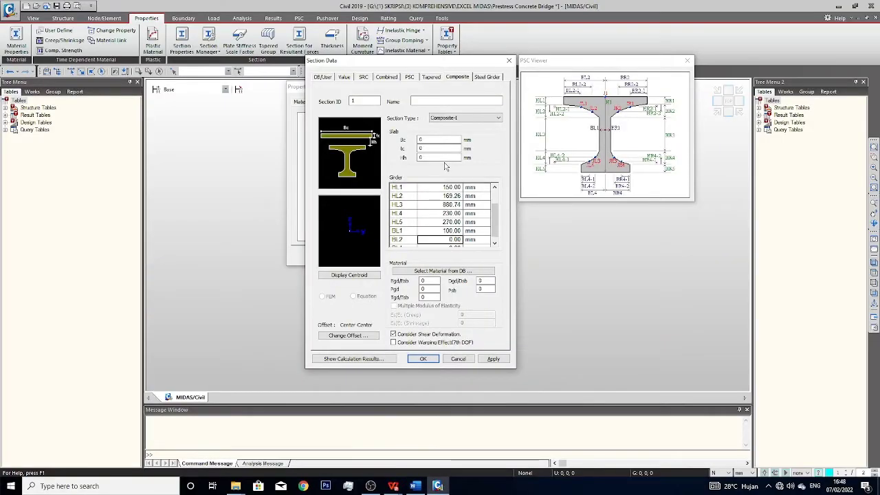
key(alt+Tab)
key(alt+Tab)
text(450)
key(alt+Tab)
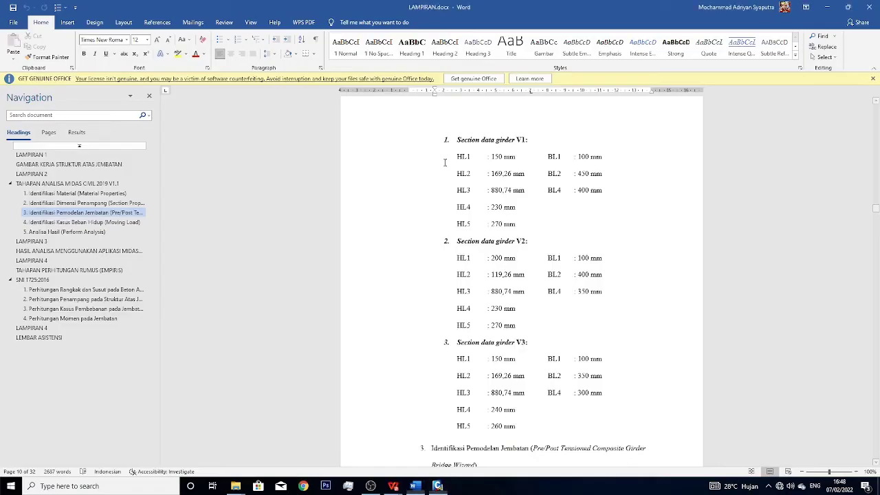
key(alt+Tab)
key(Return)
key(alt+Tab)
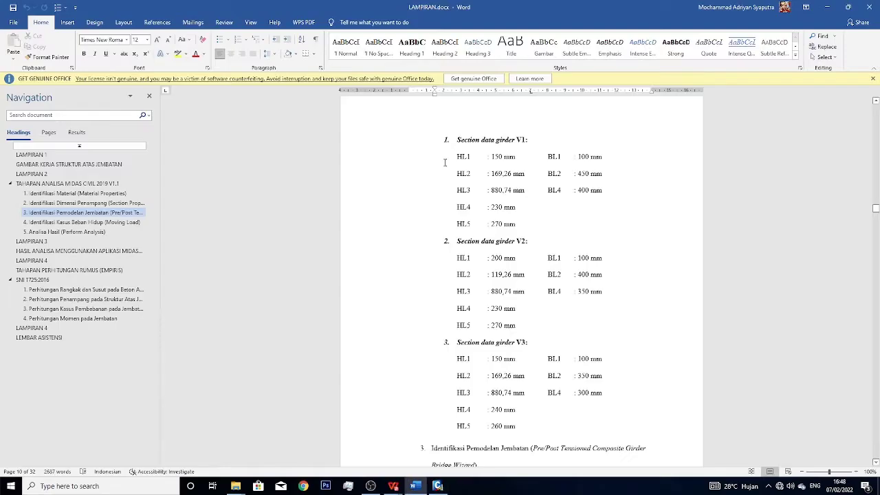
key(alt+Tab)
text(400)
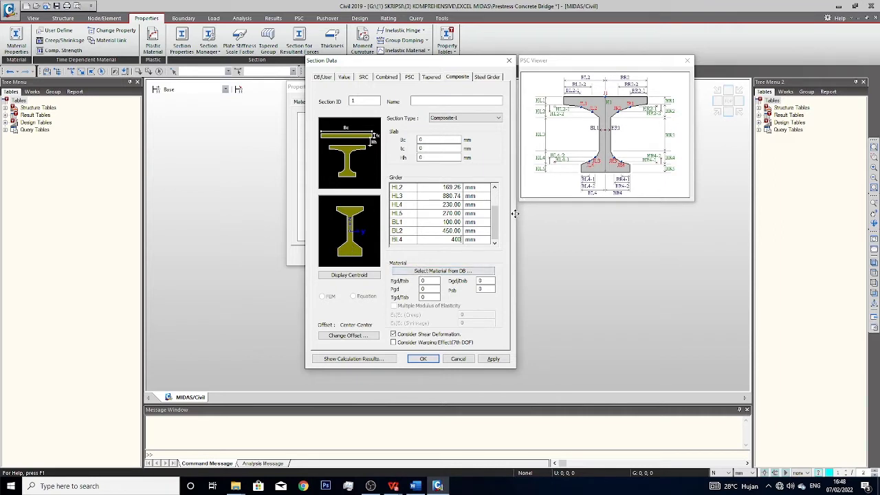
Step: Open the material database selection for slab and girder, and assign ASTM(RC) Grade C4500 as the slab concrete
click(402, 273)
drag(541, 275, 572, 191)
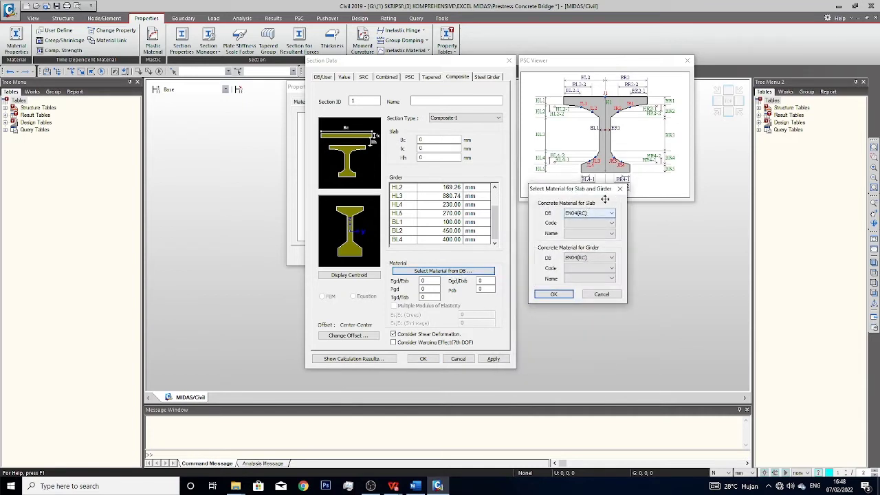
click(582, 214)
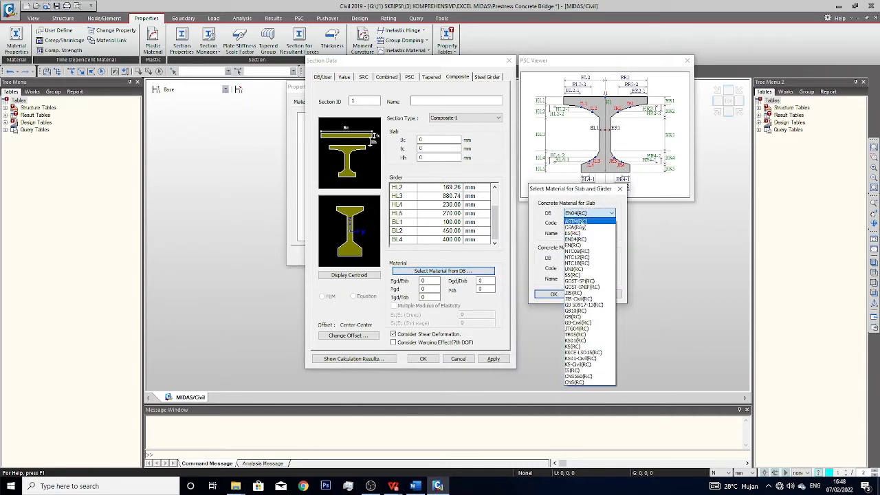
click(580, 224)
click(577, 234)
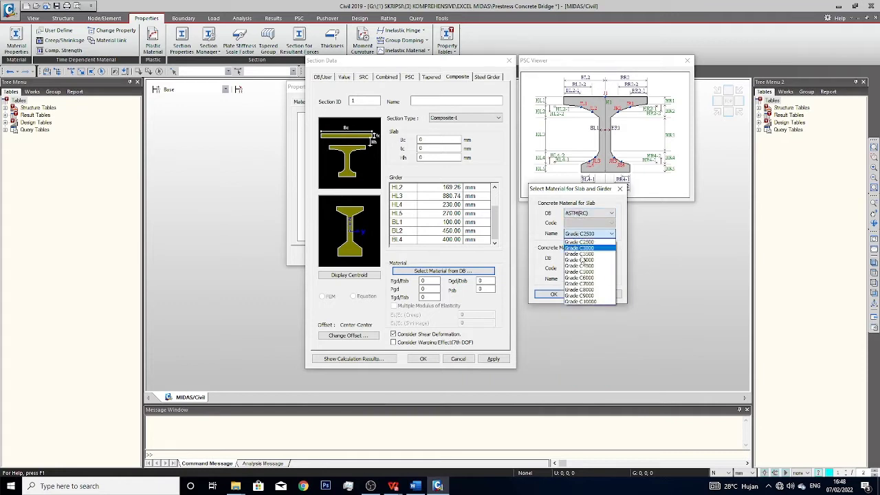
click(581, 262)
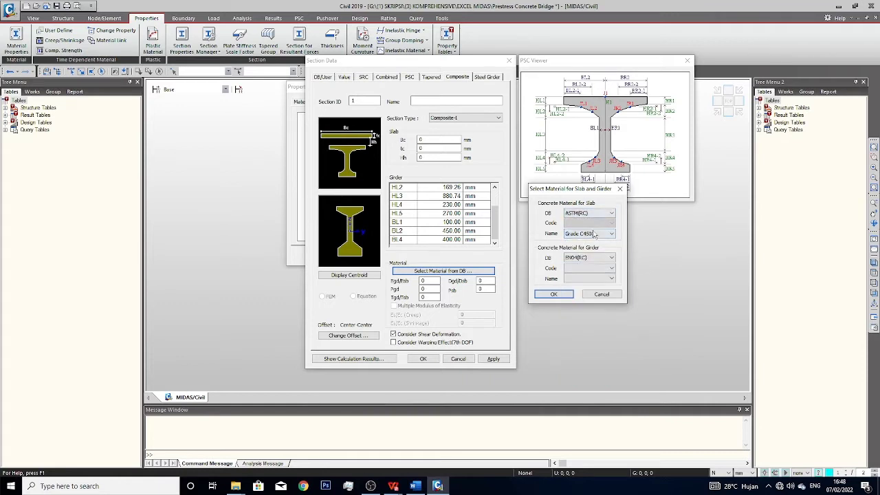
Step: Assign ASTM(RC) Grade C8000 as the girder concrete and accept the slab and girder materials
click(596, 259)
click(577, 266)
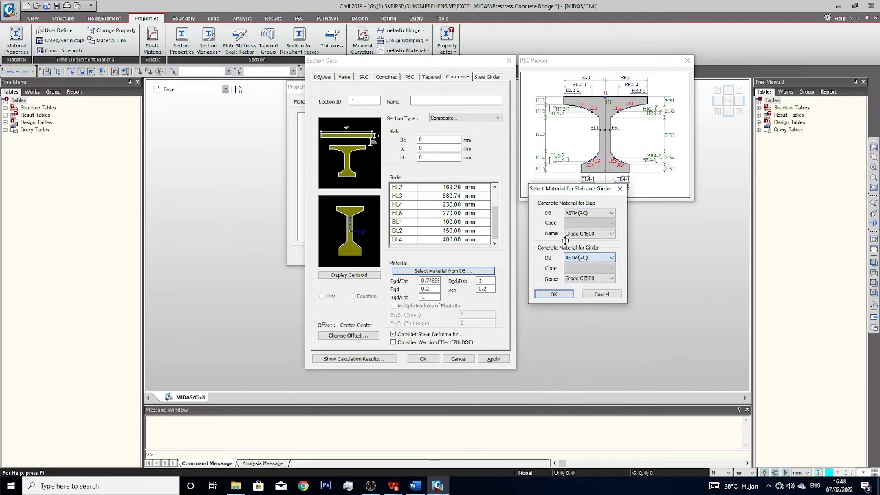
click(583, 279)
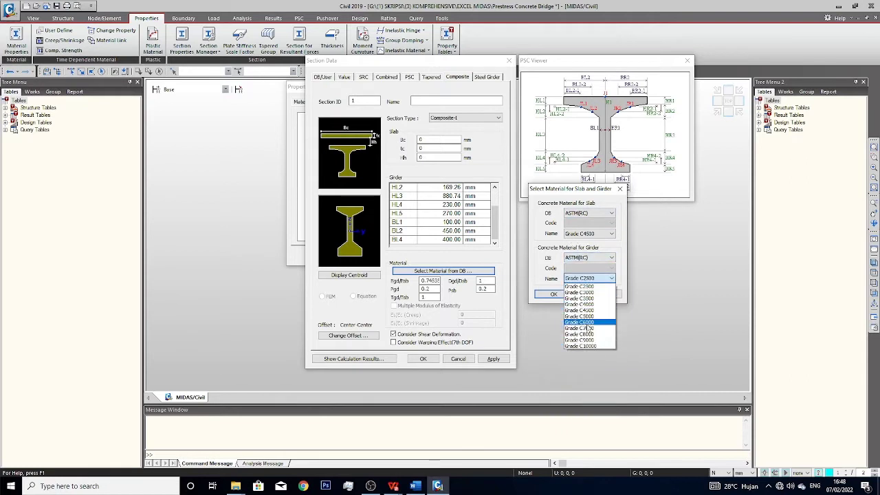
click(595, 316)
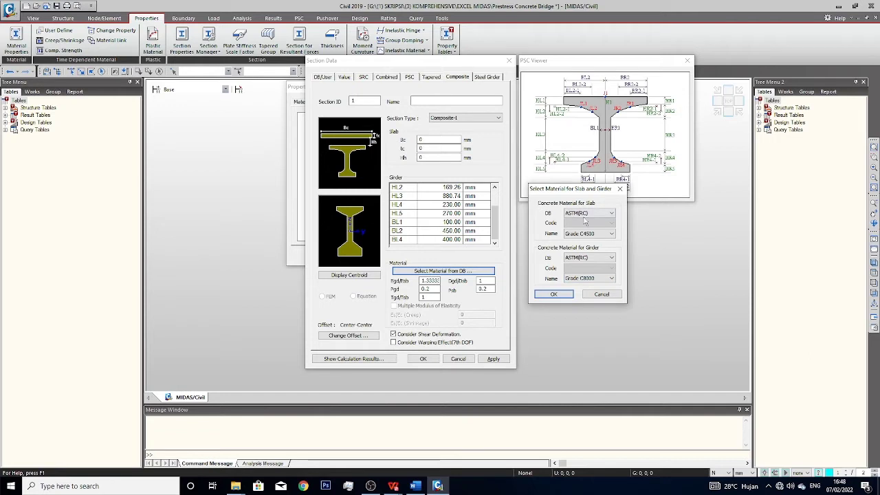
click(552, 294)
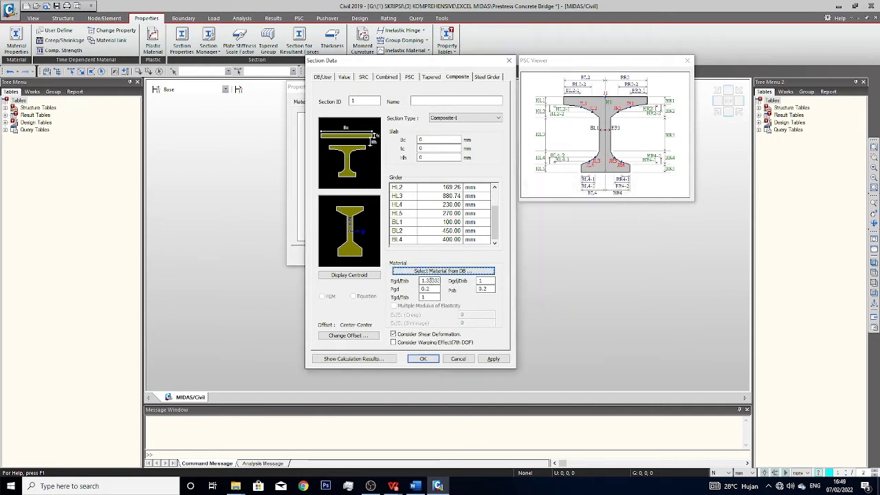
click(431, 272)
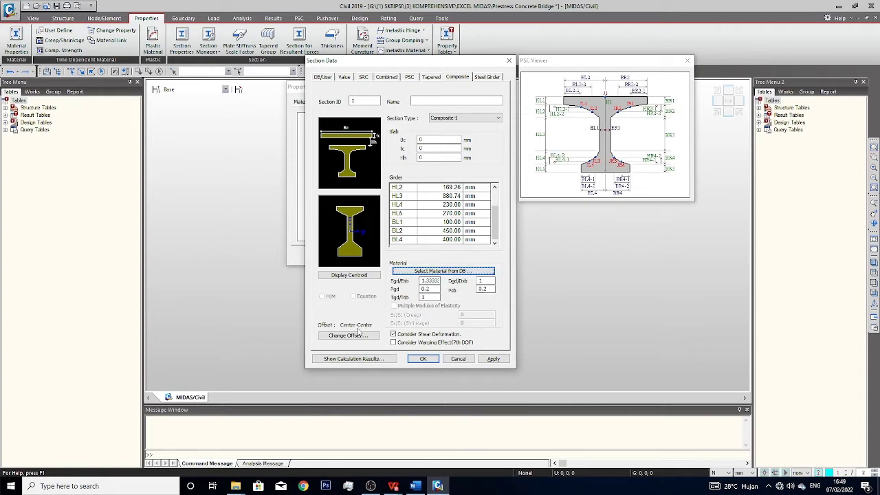
Step: Try to show the calculation results for the composite girder section
click(354, 359)
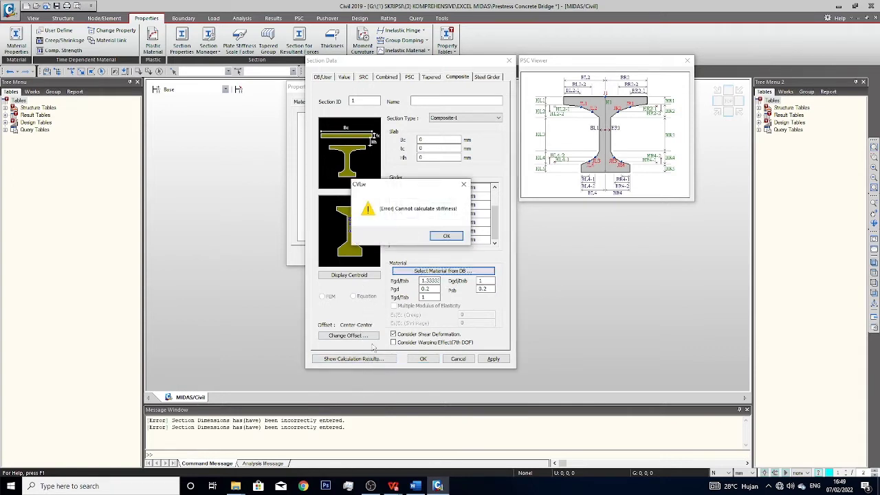
click(444, 236)
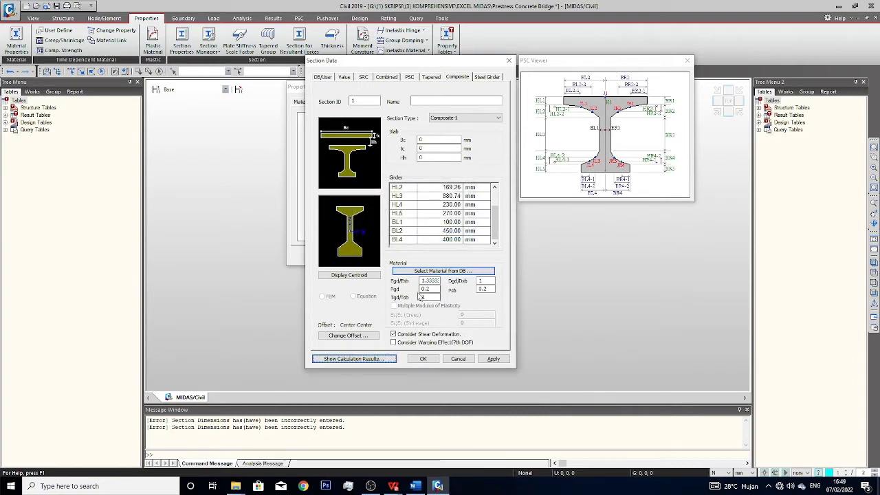
click(377, 361)
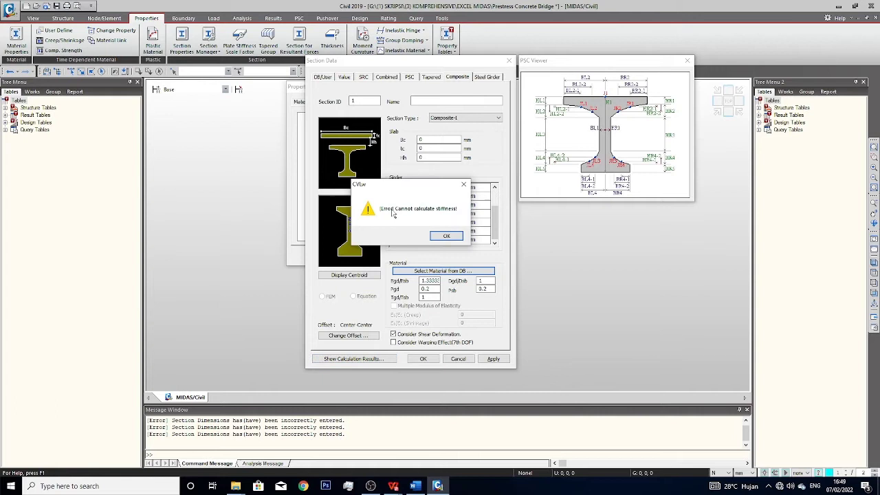
click(444, 236)
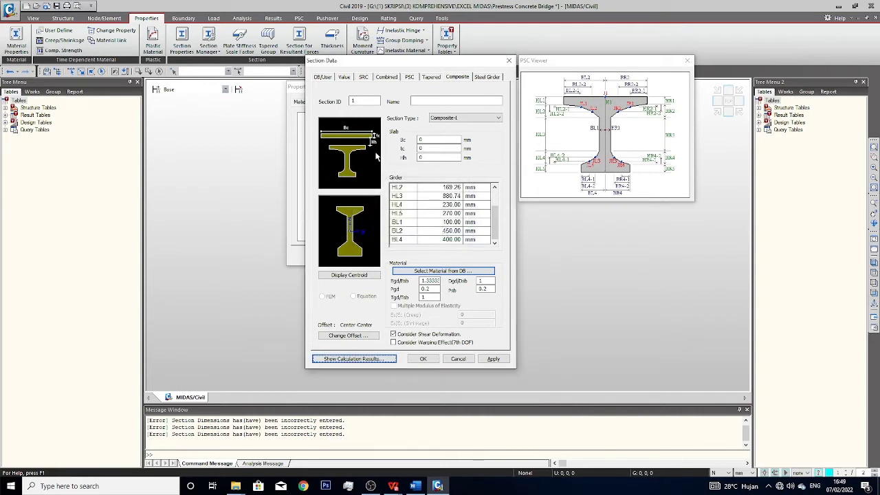
Step: Look up the spacing between prestressed girders in the bridge data table of the MODEL 1 superstructure PDF in WPS Office
click(419, 141)
mouse_move(392, 486)
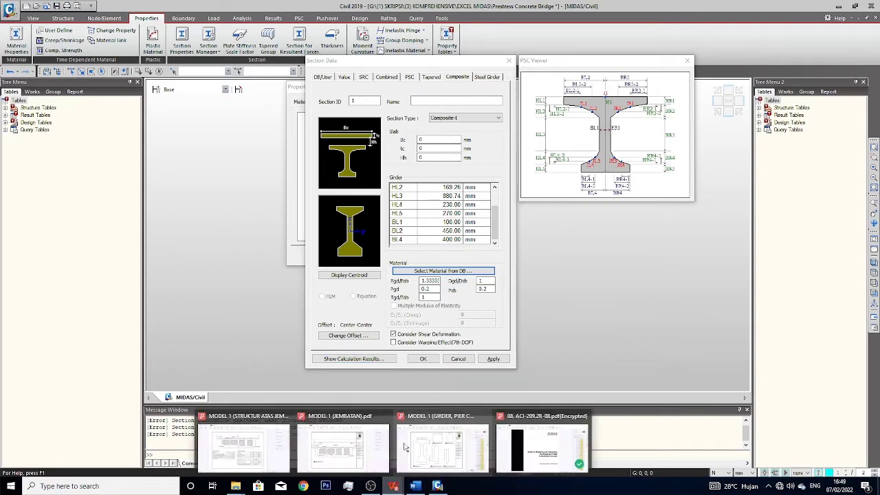
mouse_move(405, 447)
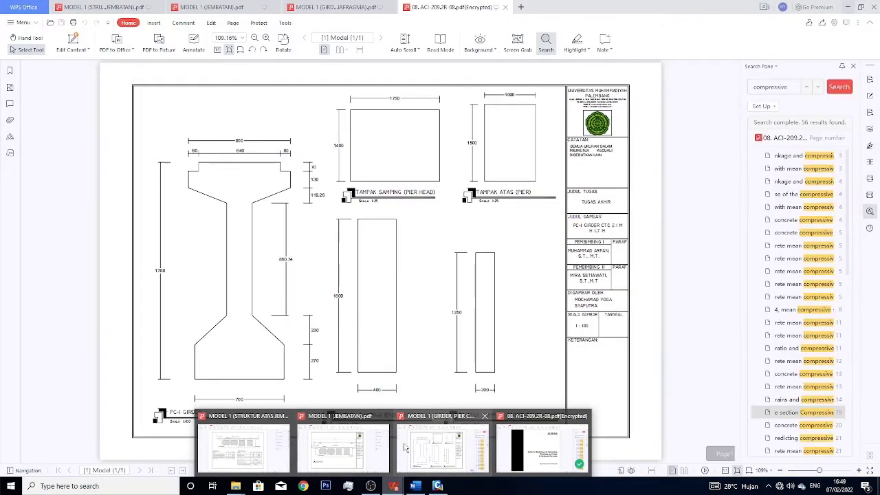
click(405, 447)
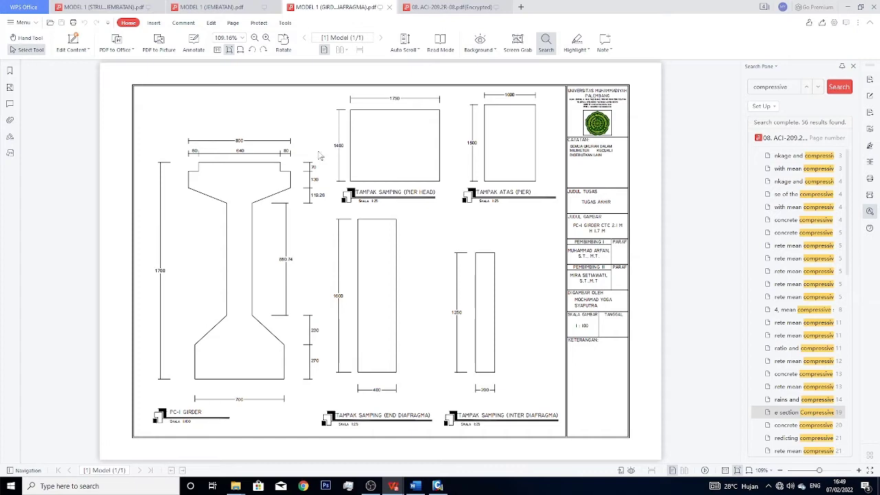
click(209, 7)
click(119, 6)
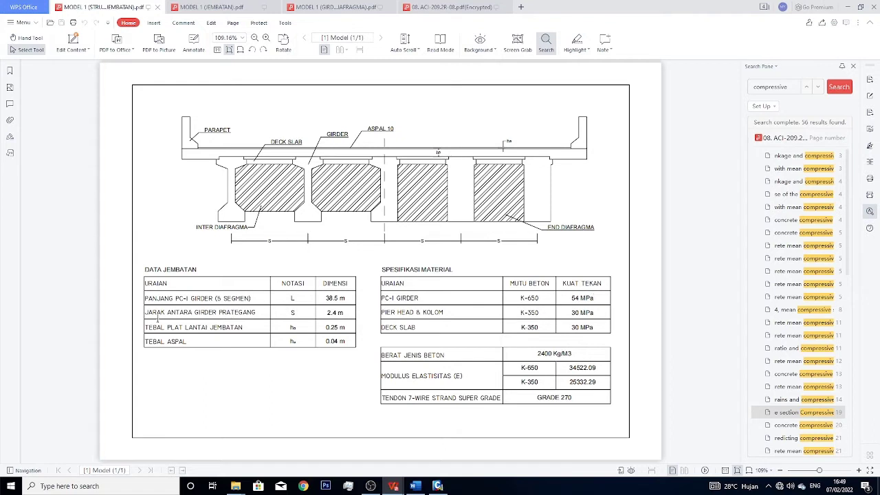
drag(146, 314, 339, 318)
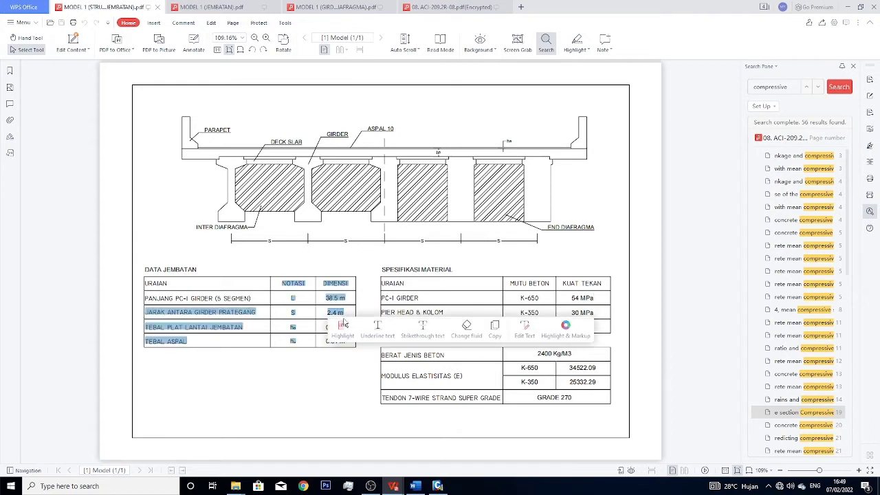
click(325, 315)
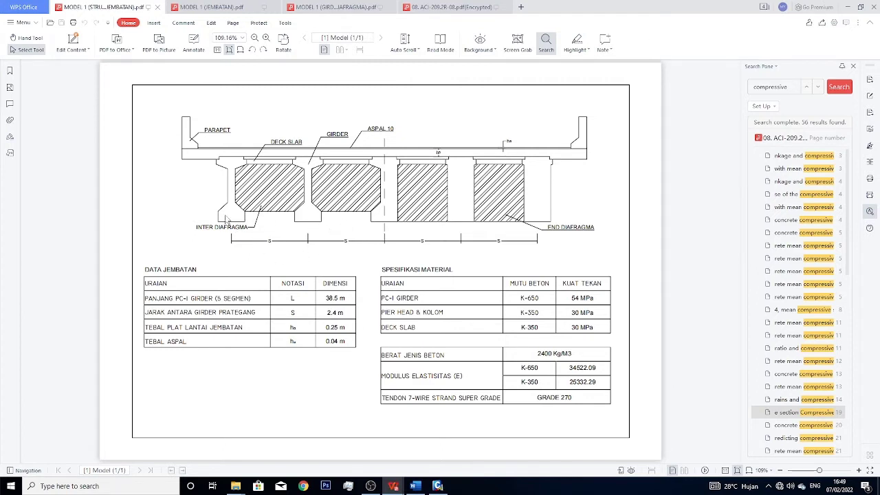
Step: Return to midas Civil and set the slab width Bc of the composite section to 2400 mm
click(845, 7)
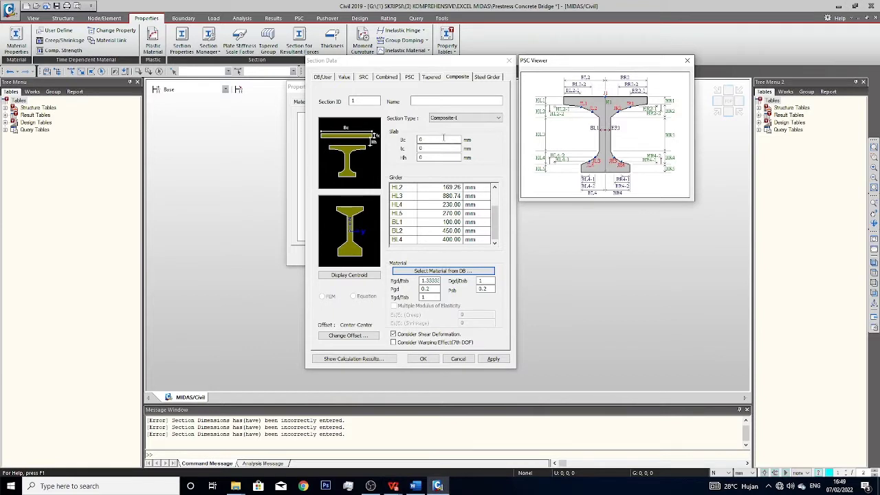
click(438, 139)
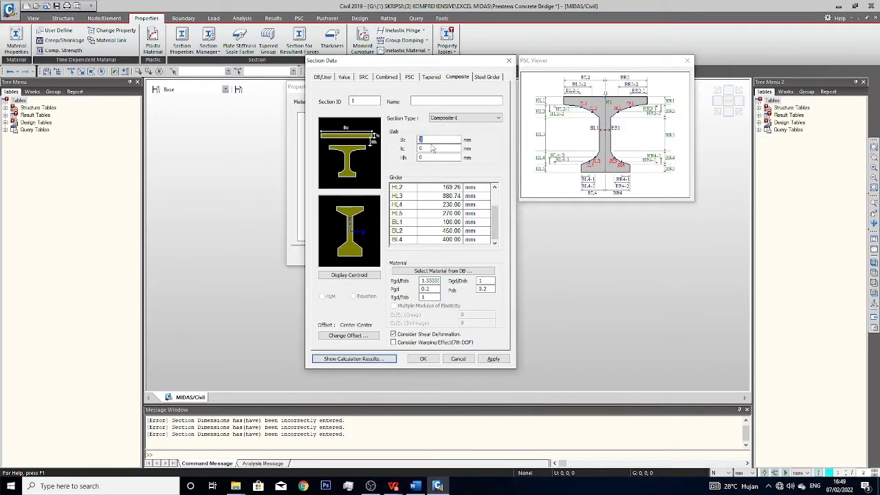
text(2400)
click(440, 147)
Step: Switch to LAMPIRAN.docx in Word and examine the girder section property figures, Gambar 9 and Gambar 10
click(414, 486)
scroll(441, 337, down, 2)
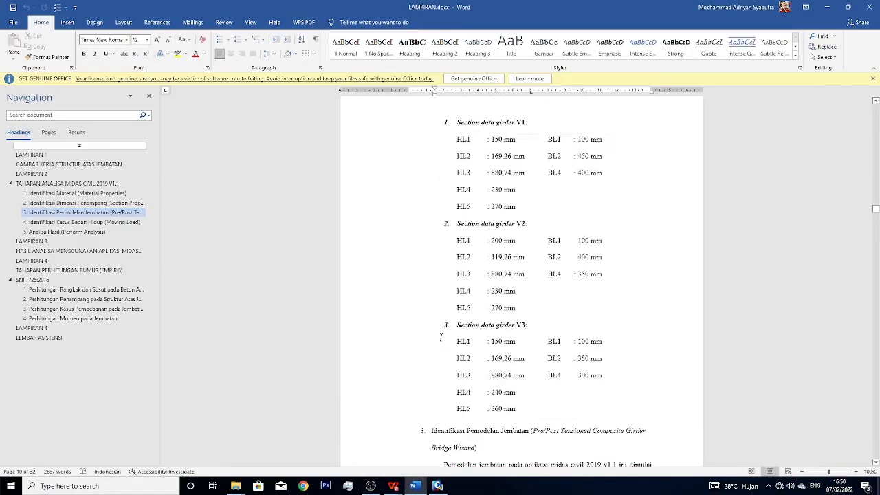
scroll(441, 337, up, 10)
scroll(562, 343, down, 5)
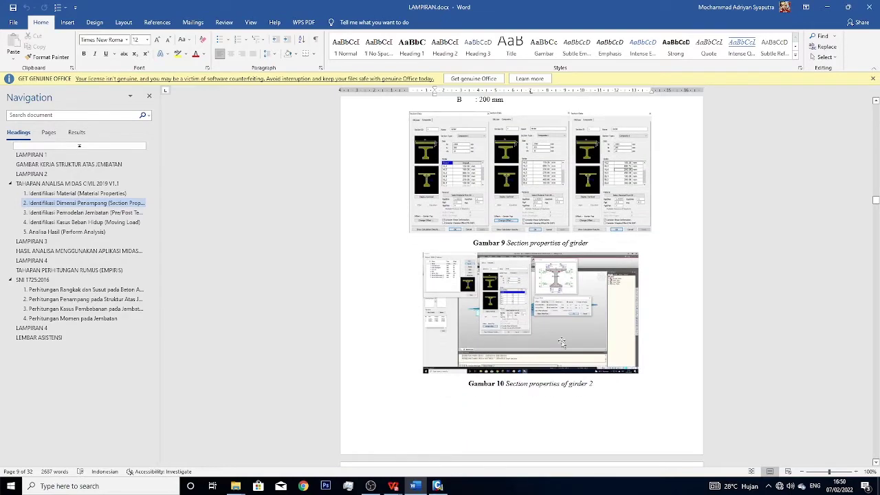
ctrl+scroll(562, 343, up, 13)
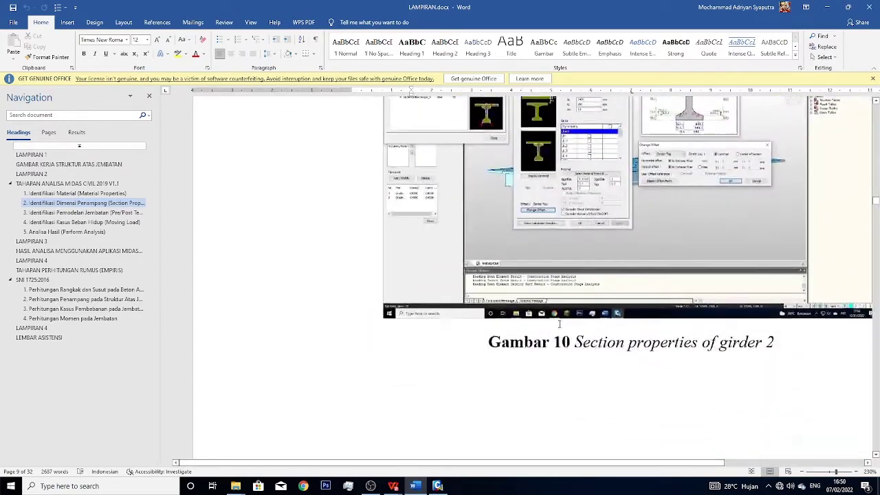
ctrl+scroll(560, 324, down, 4)
scroll(591, 272, down, 3)
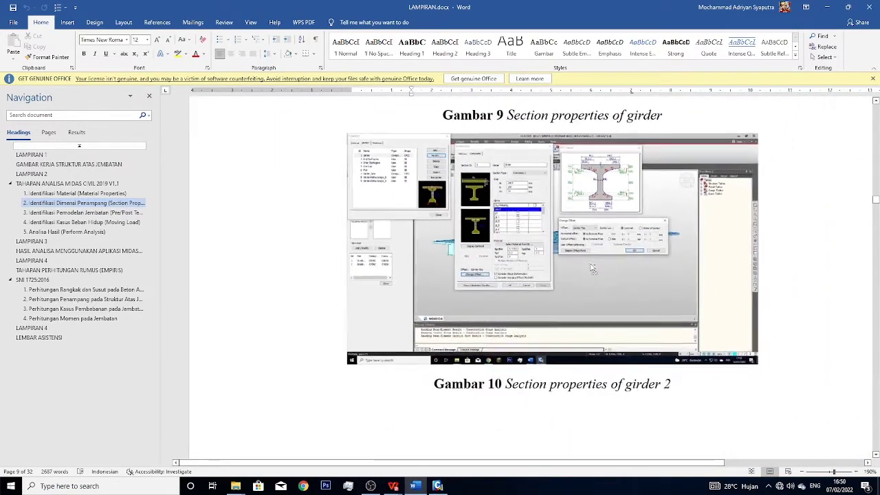
ctrl+scroll(588, 275, down, 7)
scroll(571, 295, up, 2)
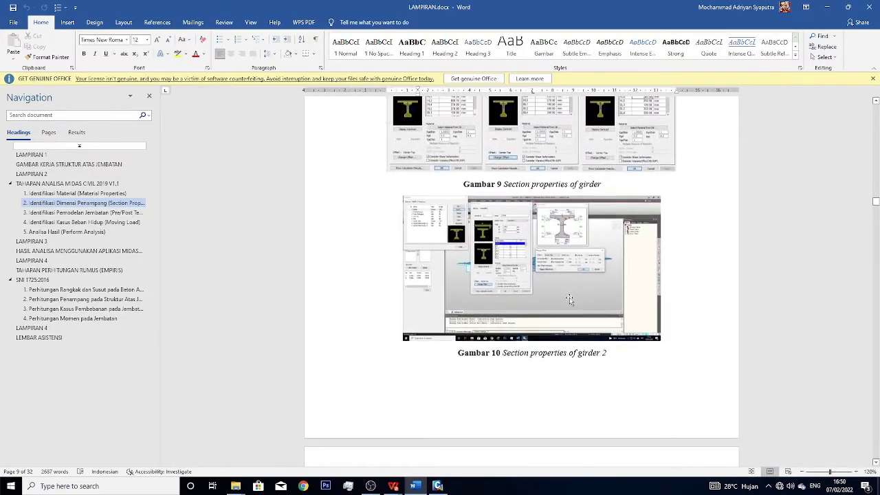
scroll(569, 297, up, 3)
Step: Return to midas Civil and set the slab thickness tc of the composite section to 200 mm
click(437, 486)
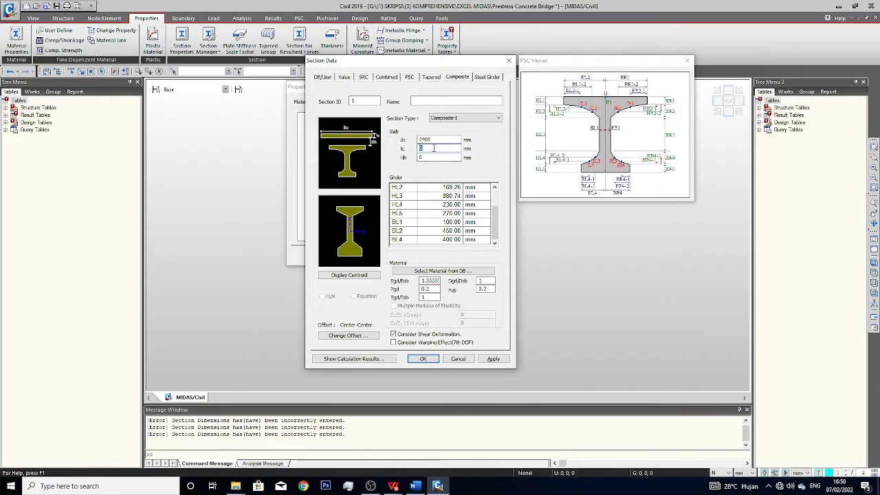
text(200)
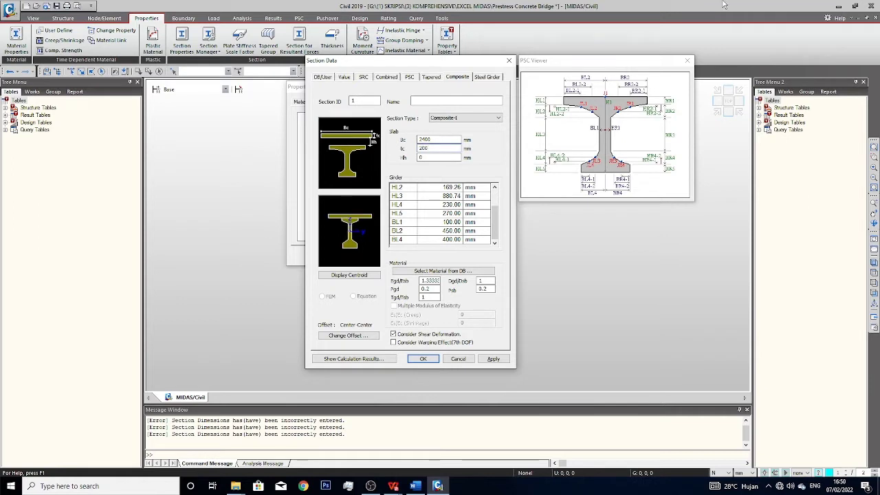
click(419, 158)
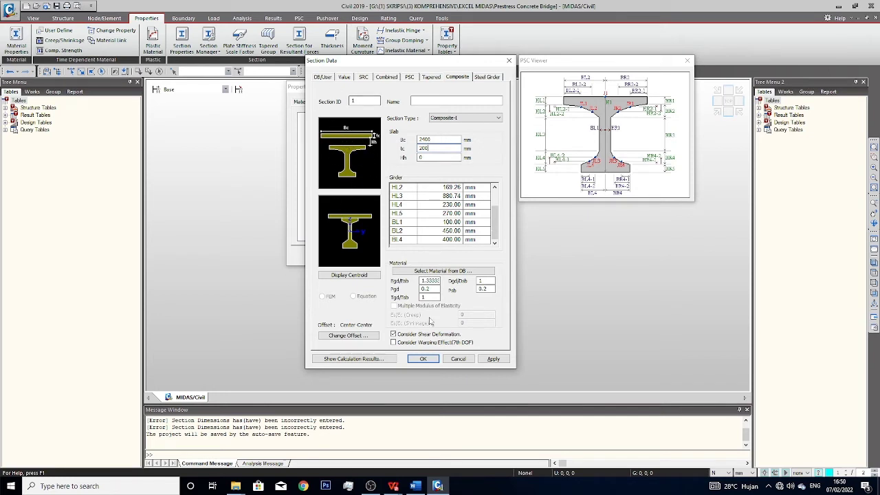
Step: Show the calculation results of the composite section and examine the Ixx and Iyy values before and after composite action
click(357, 359)
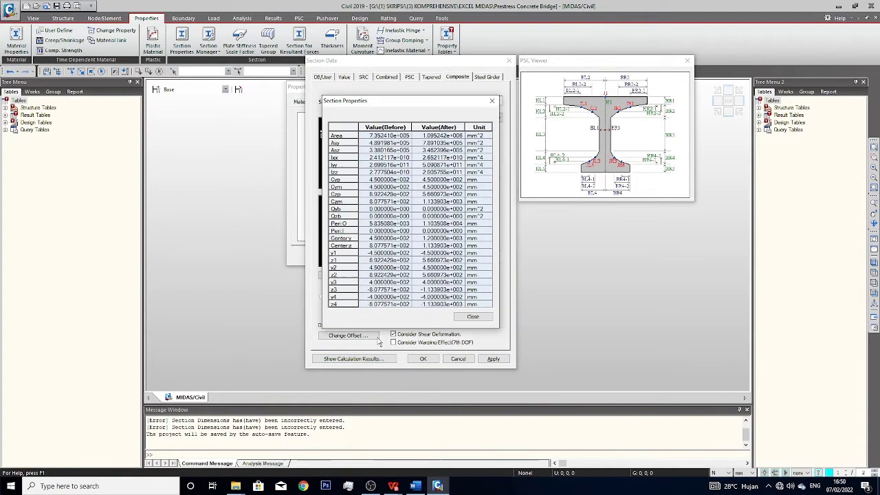
drag(431, 100, 258, 129)
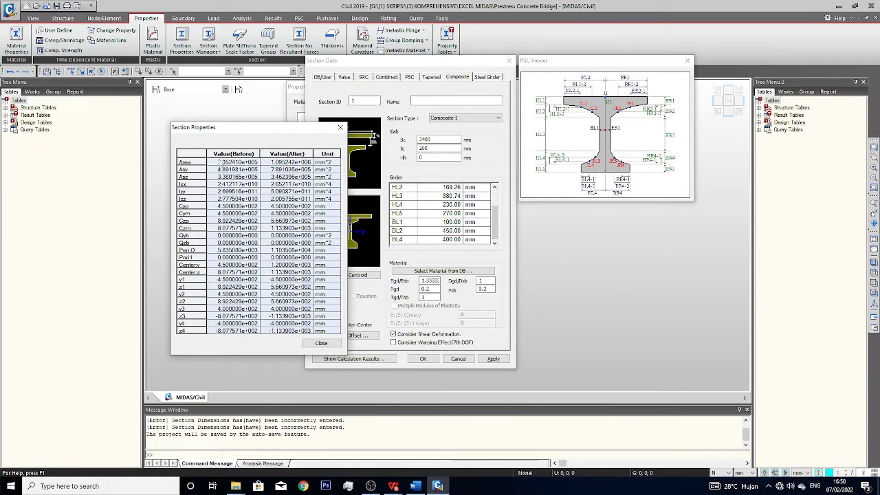
click(189, 182)
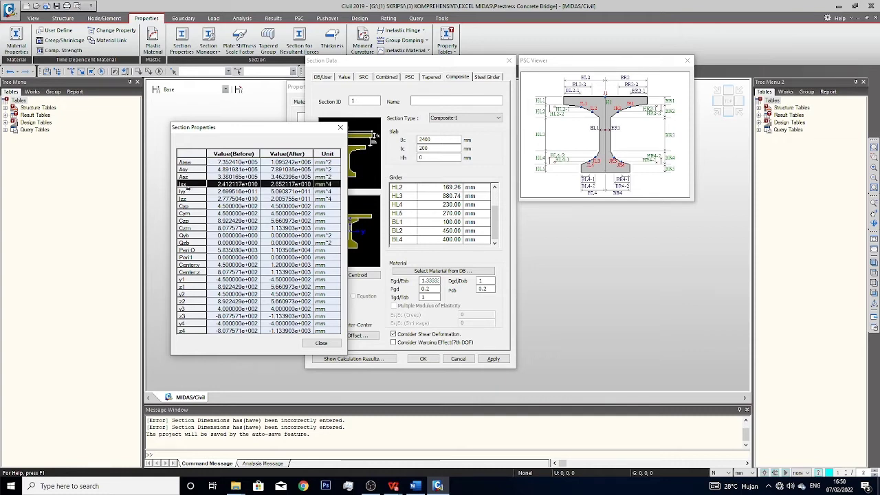
click(191, 192)
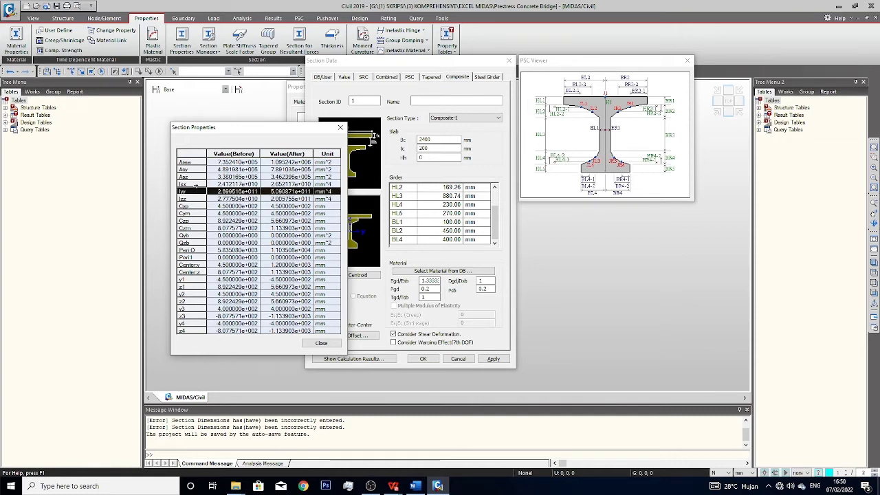
click(194, 184)
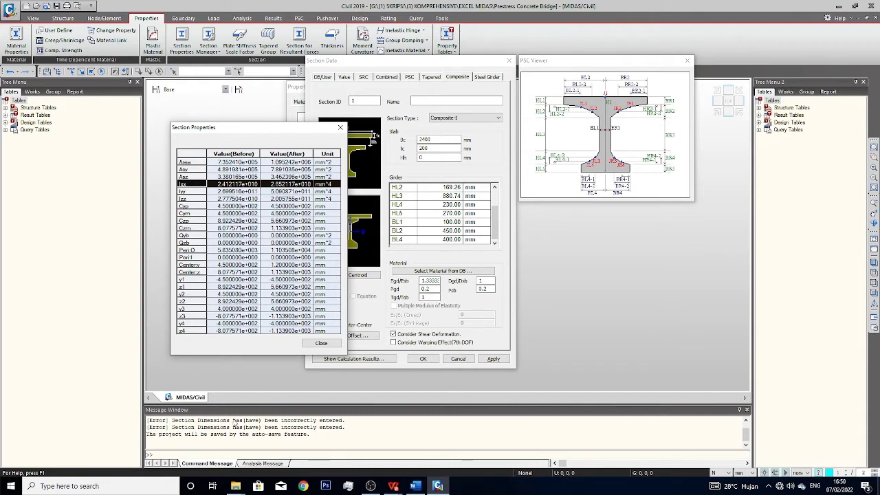
Step: Look through the girder and diaphragm section data in LAMPIRAN.docx in Word, and bring up the JURNAL folder in File Explorer
click(414, 486)
scroll(463, 317, down, 10)
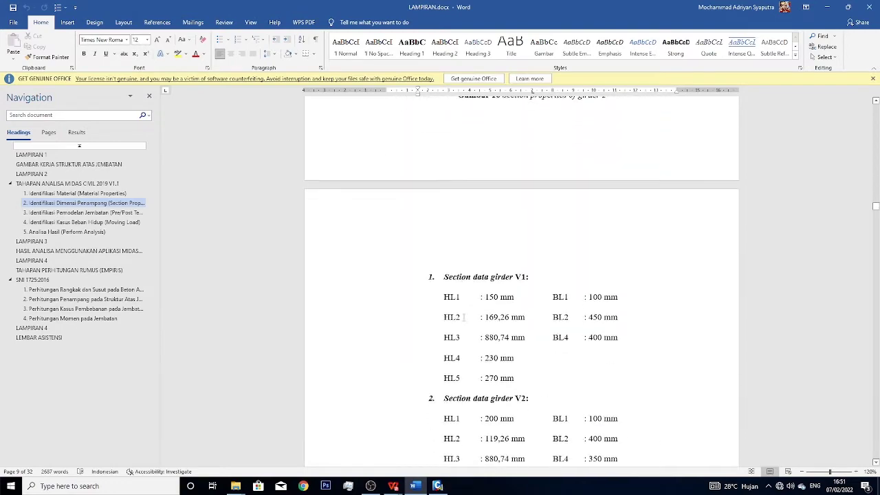
scroll(463, 317, down, 3)
ctrl+scroll(463, 317, down, 5)
scroll(446, 334, down, 1)
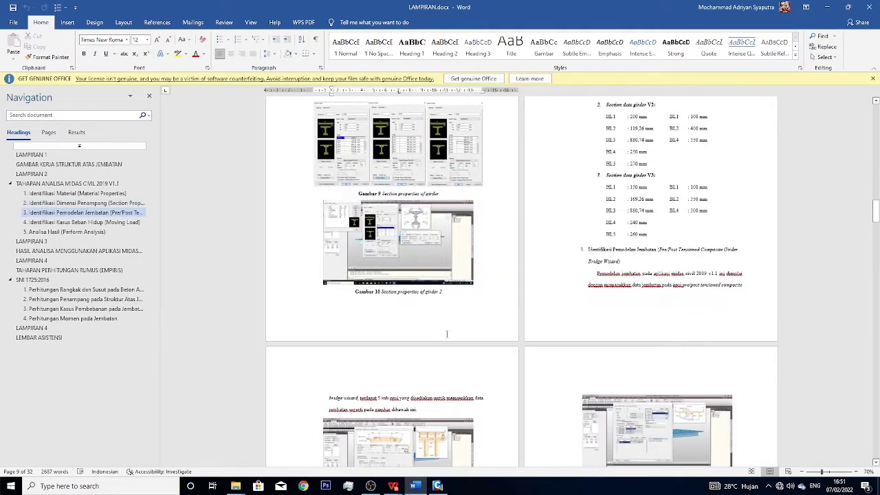
ctrl+scroll(447, 334, up, 3)
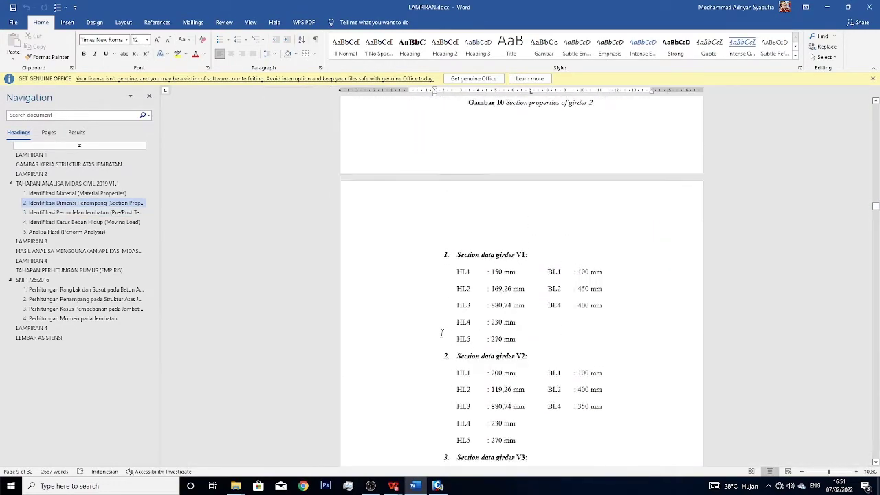
scroll(441, 333, down, 8)
scroll(427, 322, up, 3)
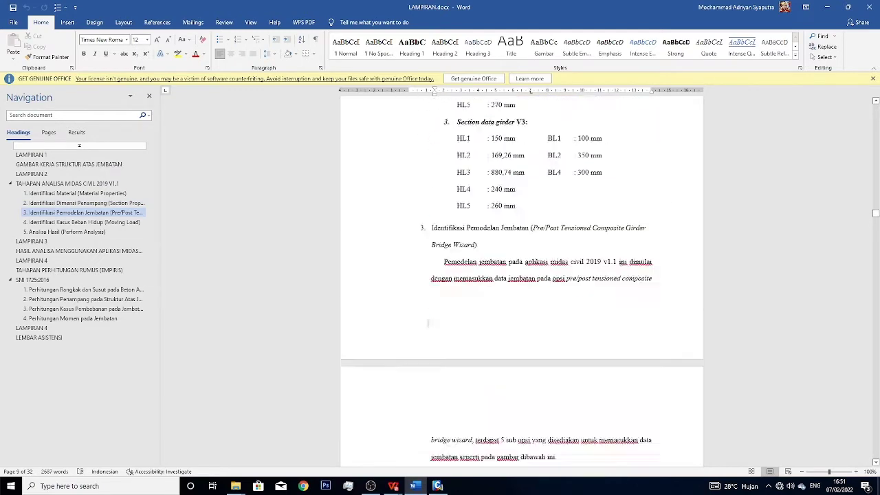
scroll(427, 323, up, 12)
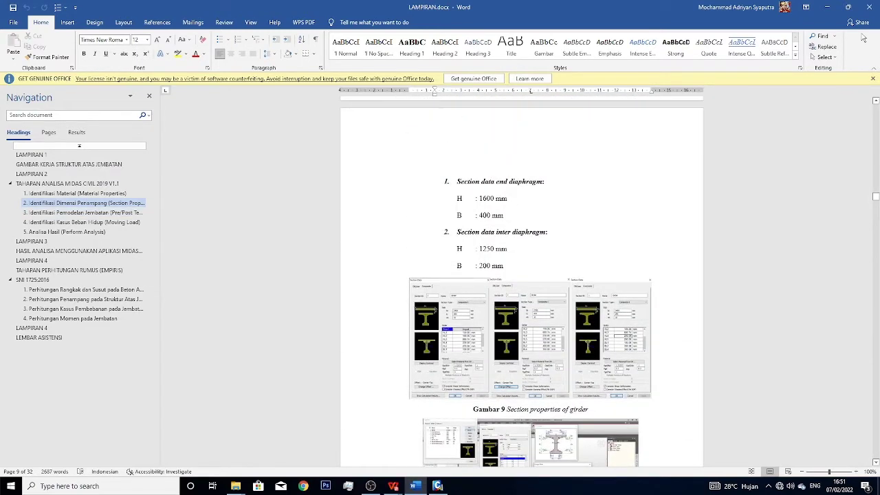
mouse_move(235, 486)
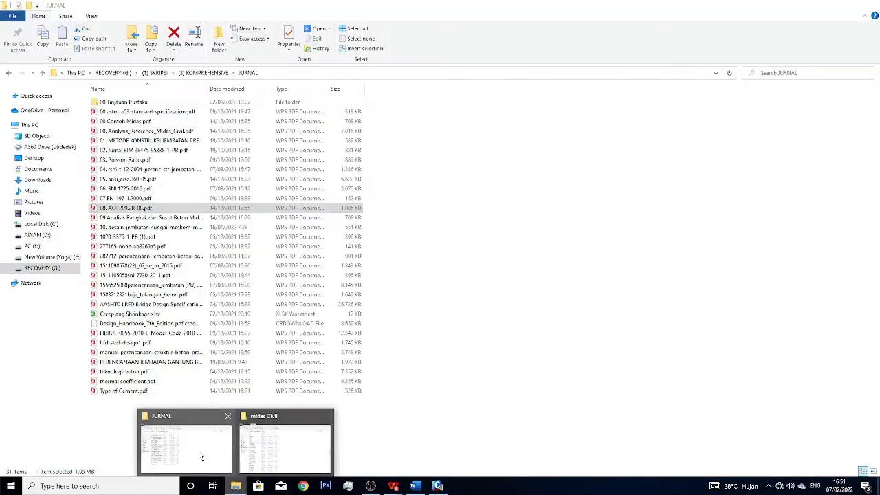
click(200, 456)
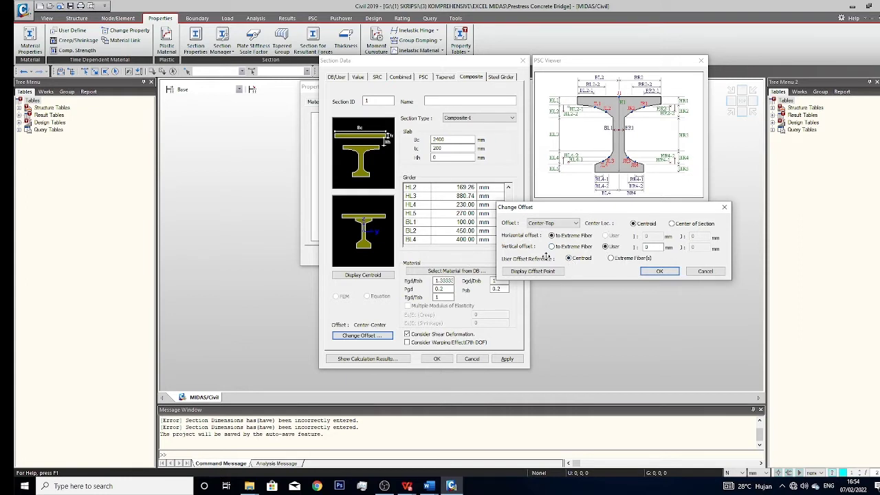
Step: Accept the Center-Top offset for the composite section and recheck its offset settings
click(657, 272)
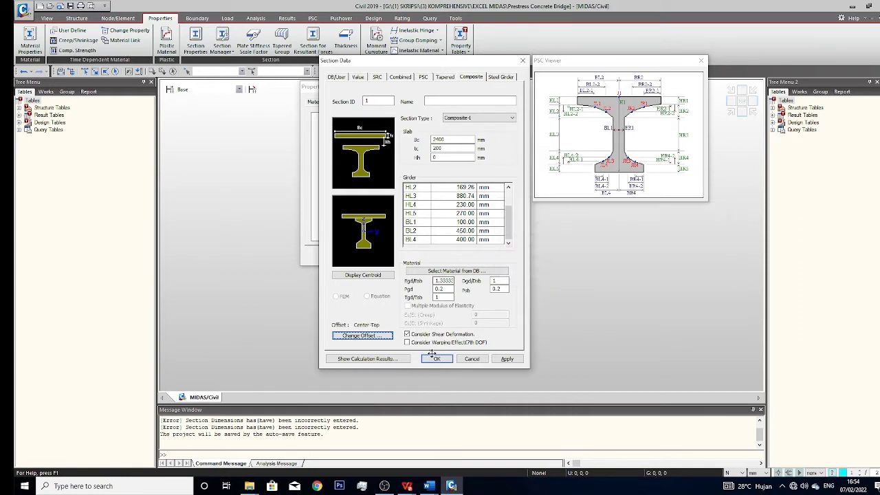
click(374, 337)
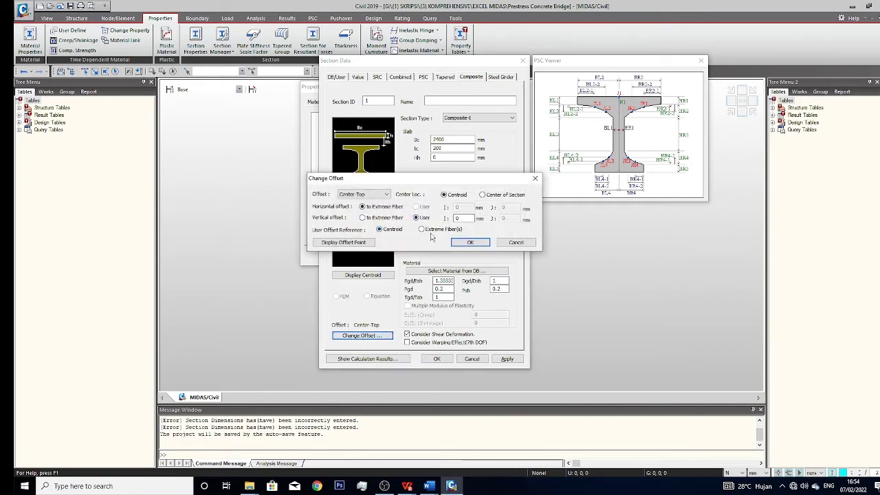
click(475, 243)
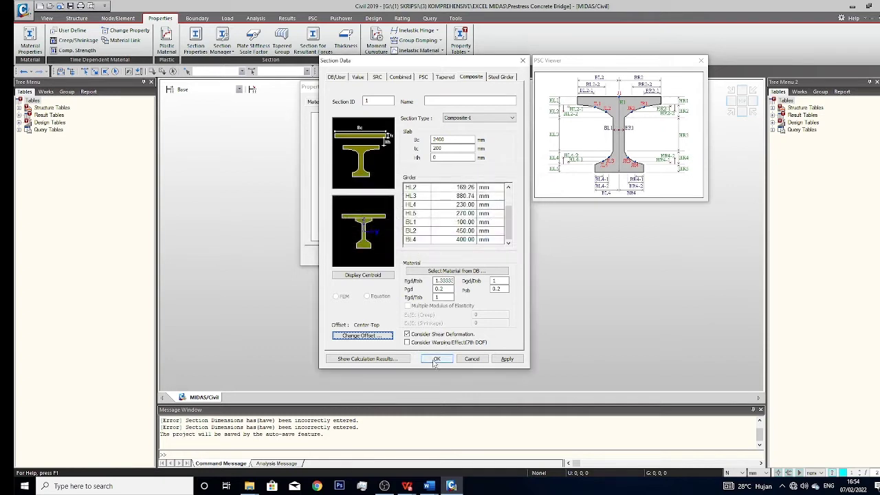
Step: Name the composite section Girder, save it, and start adding a new section
click(445, 101)
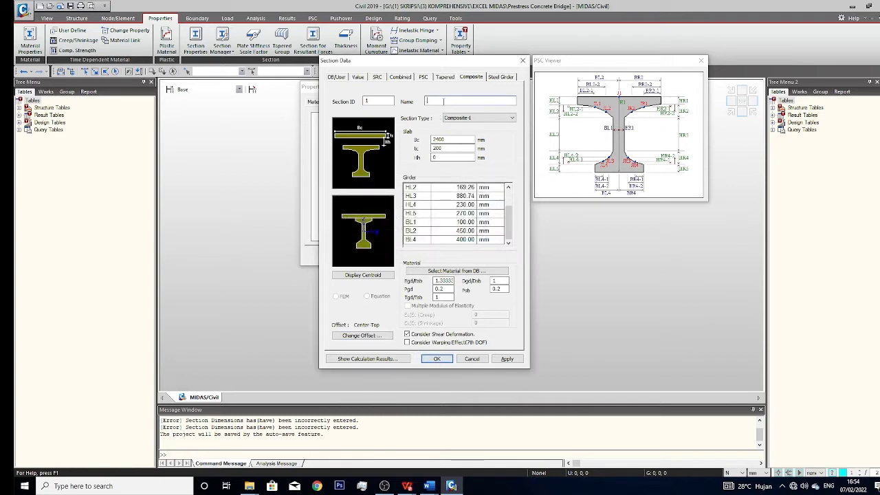
text(Girder)
click(437, 360)
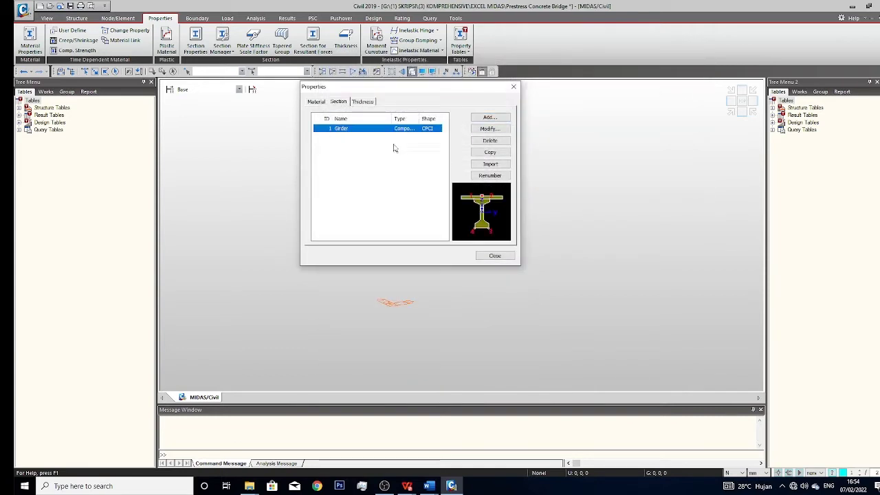
click(500, 118)
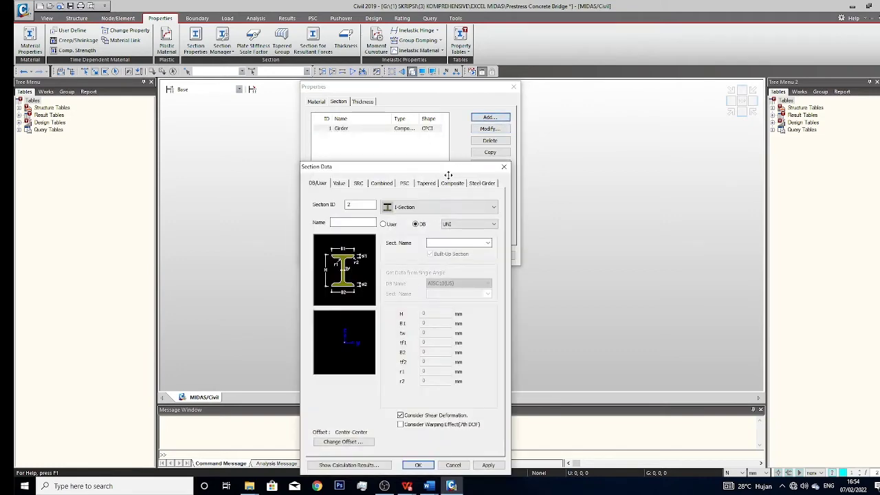
drag(451, 165, 579, 84)
Step: Look up the end and inter diaphragm dimensions in the MODEL 1 girder and diaphragm PDF in WPS Office
mouse_move(406, 485)
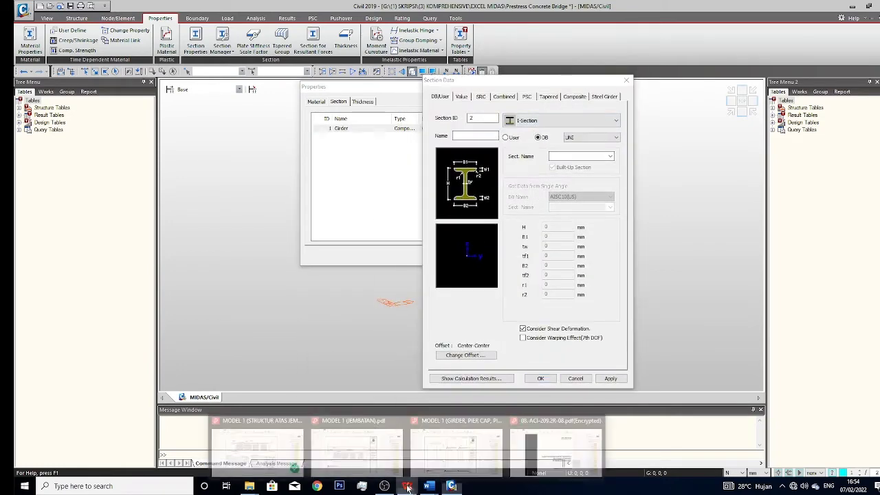
click(286, 443)
click(234, 6)
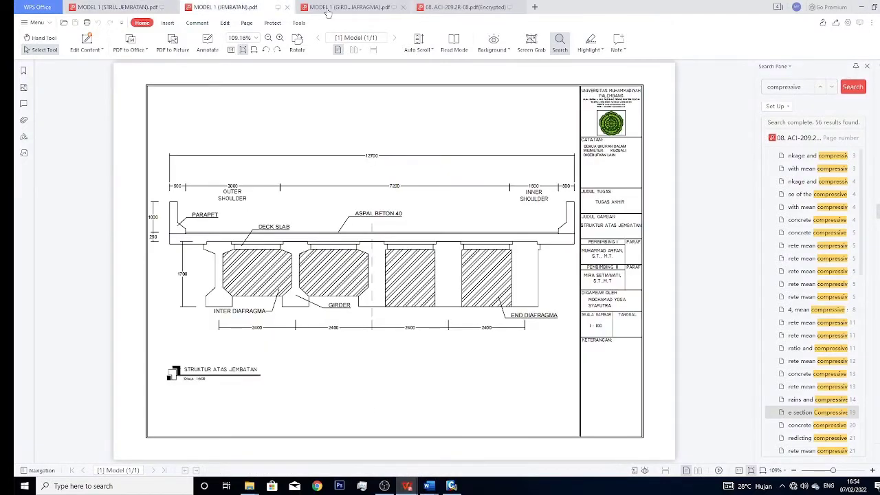
click(351, 7)
click(472, 7)
click(377, 5)
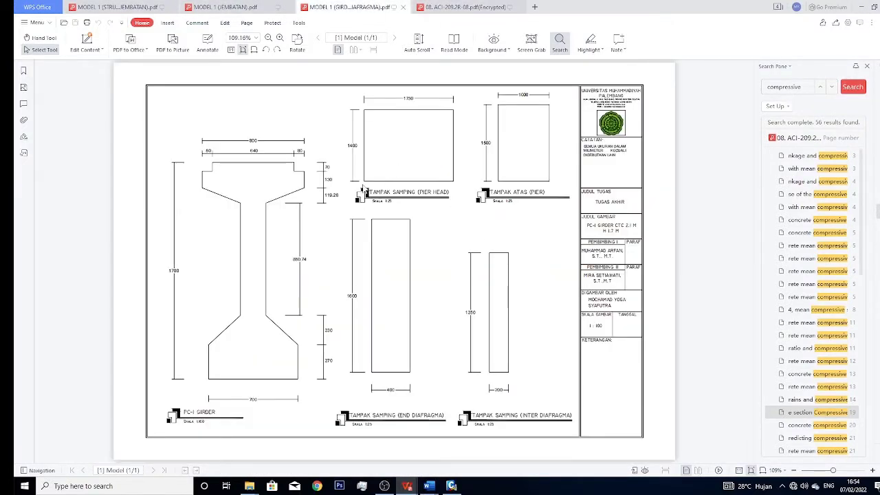
ctrl+scroll(407, 370, up, 1)
ctrl+scroll(408, 364, up, 1)
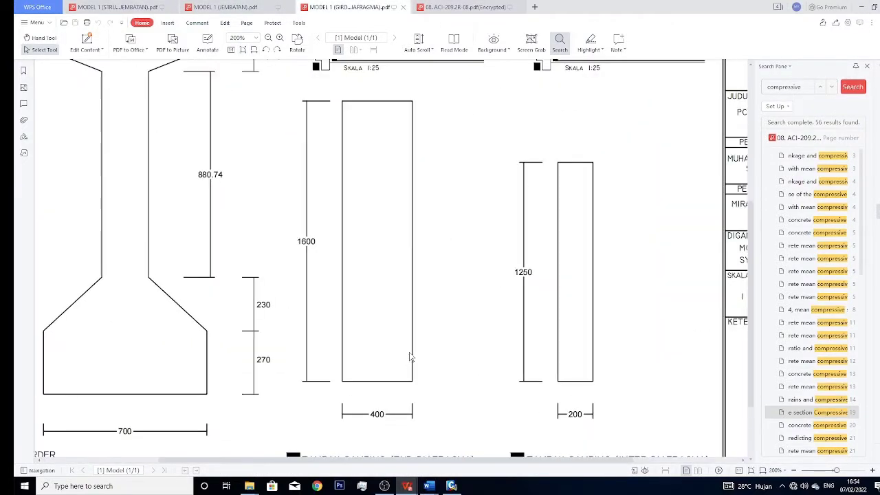
scroll(413, 356, down, 1)
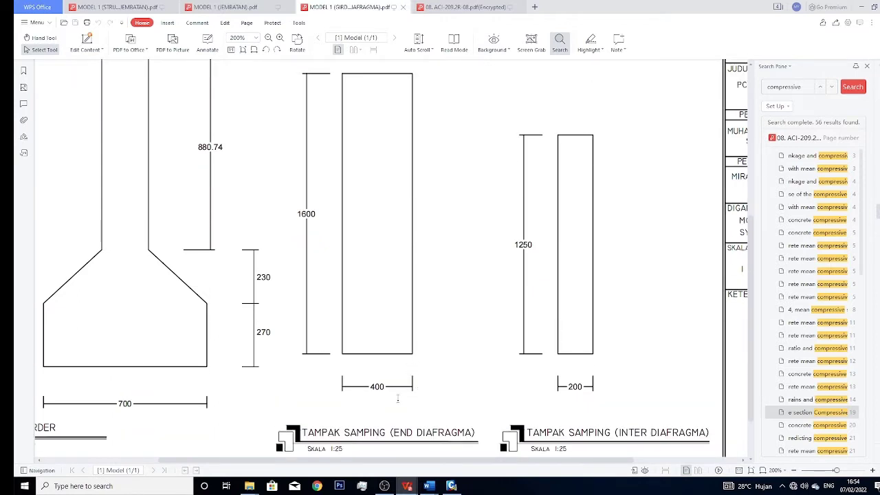
ctrl+scroll(433, 394, down, 1)
scroll(426, 398, down, 1)
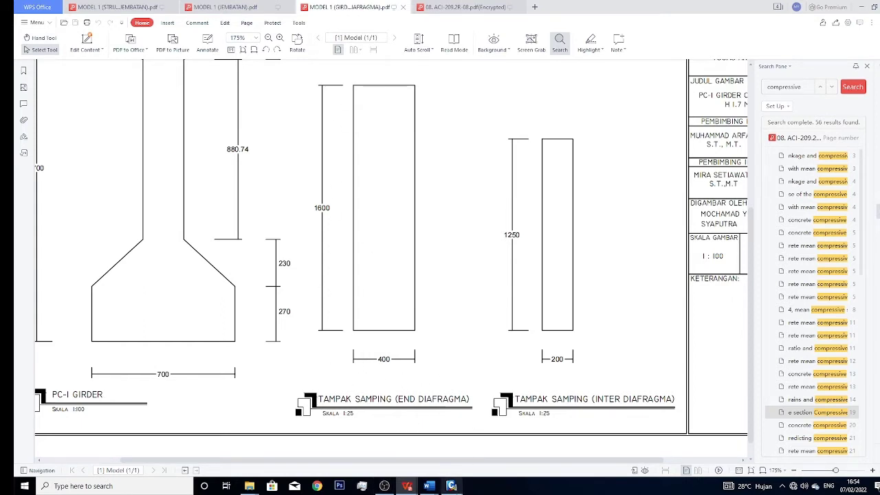
Step: Switch back to midas Civil, name the new section End Diafragma, and choose the Solid Rectangle shape
click(451, 486)
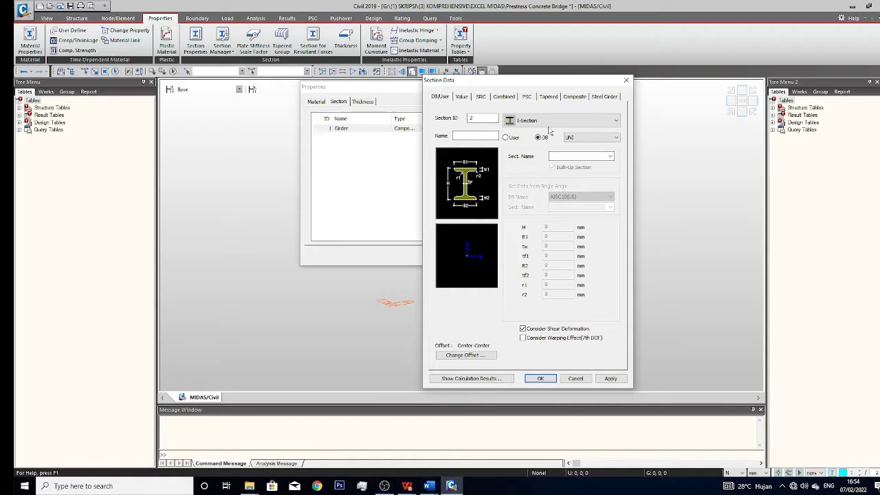
click(549, 124)
click(549, 131)
click(463, 134)
text(End Diafragma)
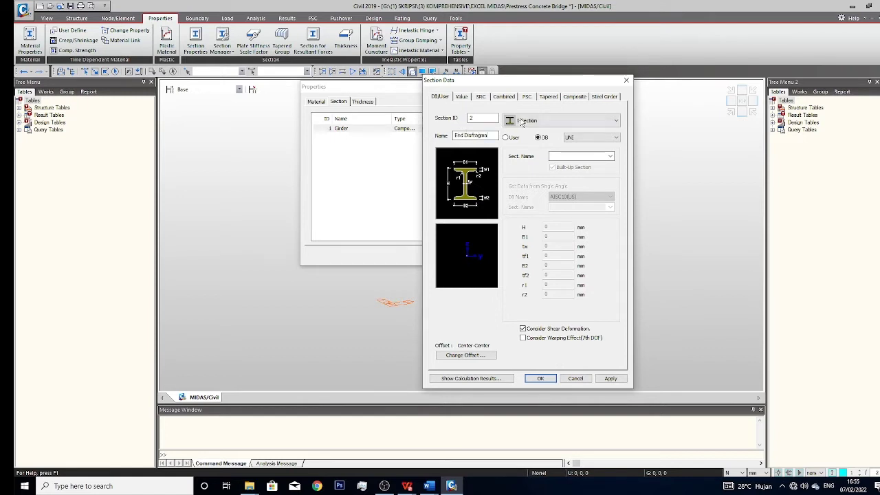
click(521, 121)
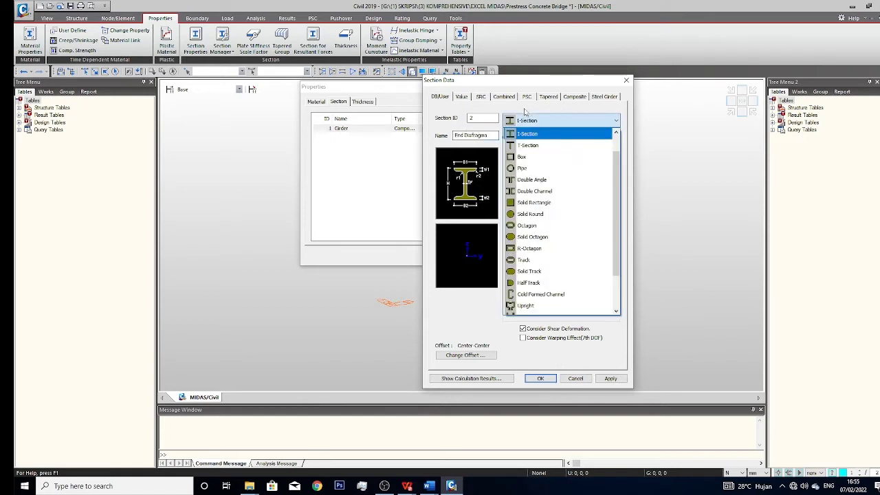
click(538, 205)
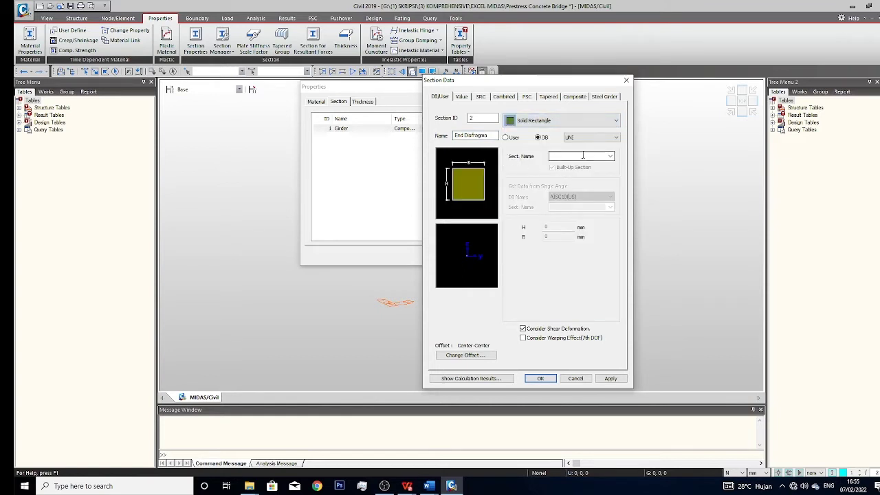
Step: Make the rectangular section user-defined with H 1600 mm and B 400 mm
click(580, 138)
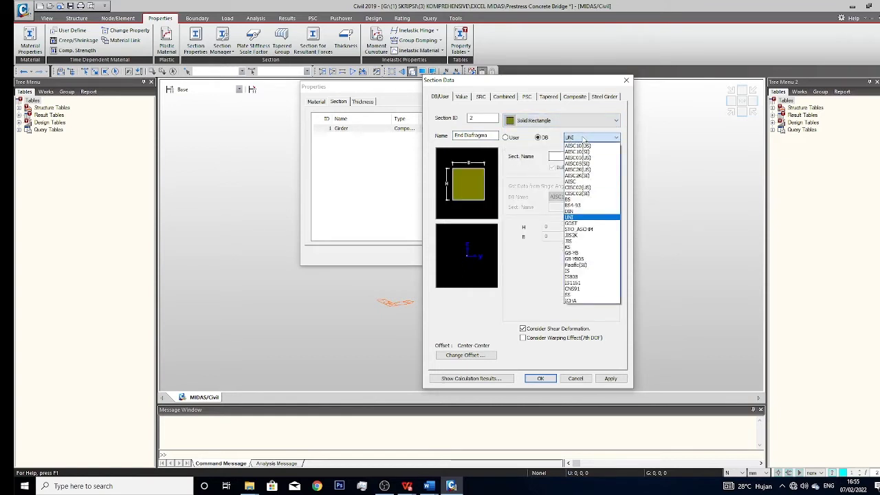
click(591, 138)
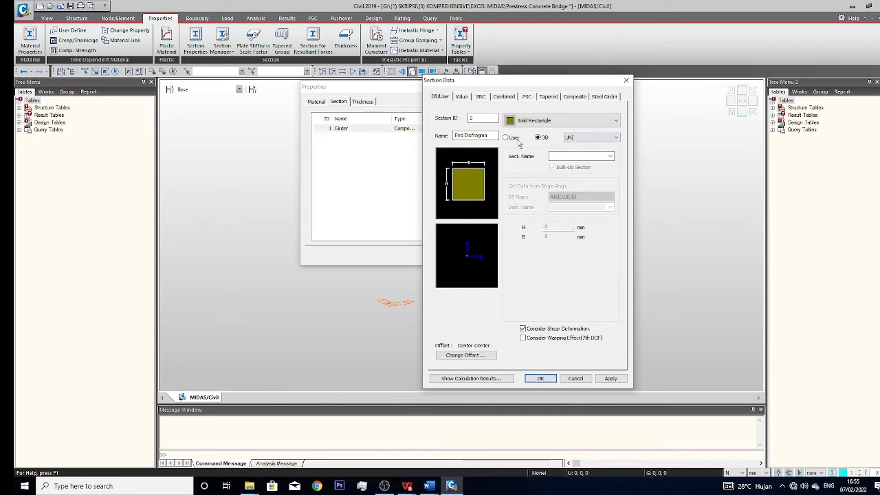
click(515, 138)
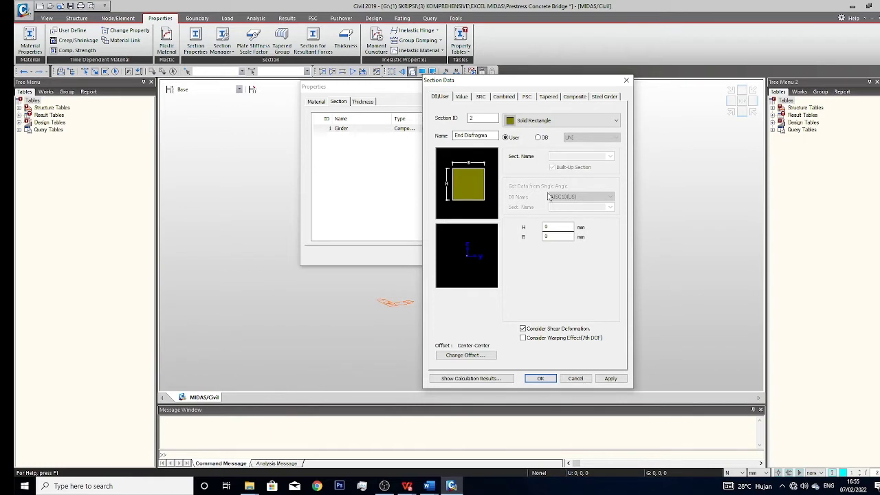
double_click(563, 226)
text(1600)
text(400)
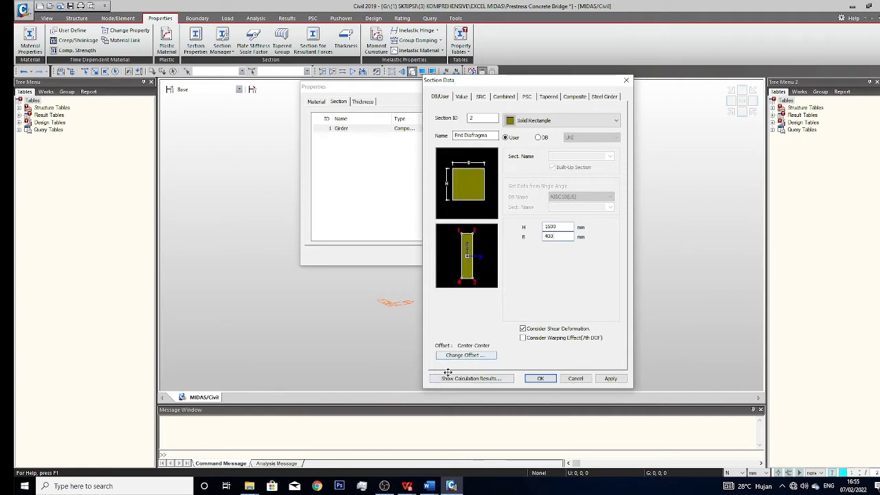
Step: Offset the end diaphragm section to Center-Top with a user vertical offset of -200 mm referenced to the extreme fiber, and save the section
click(465, 355)
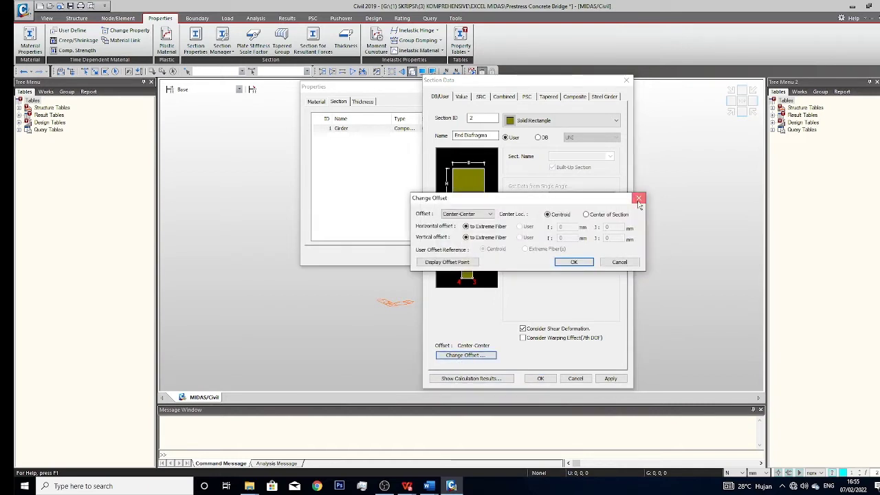
click(635, 198)
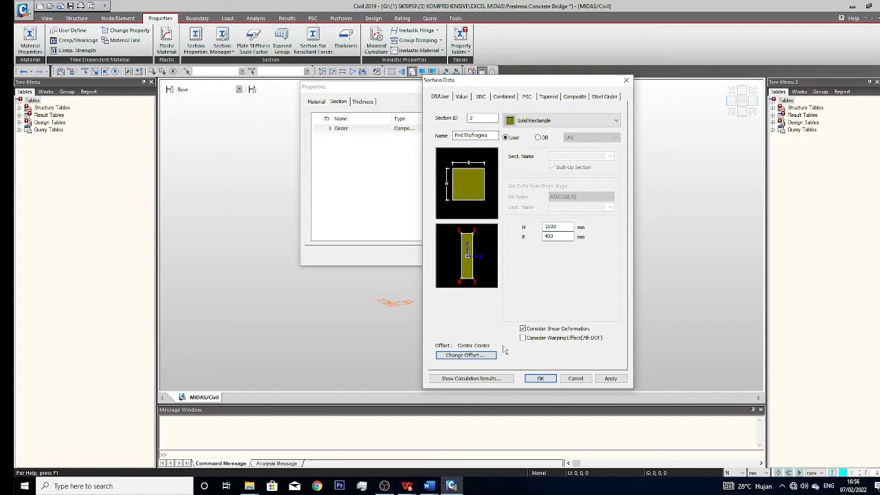
click(468, 355)
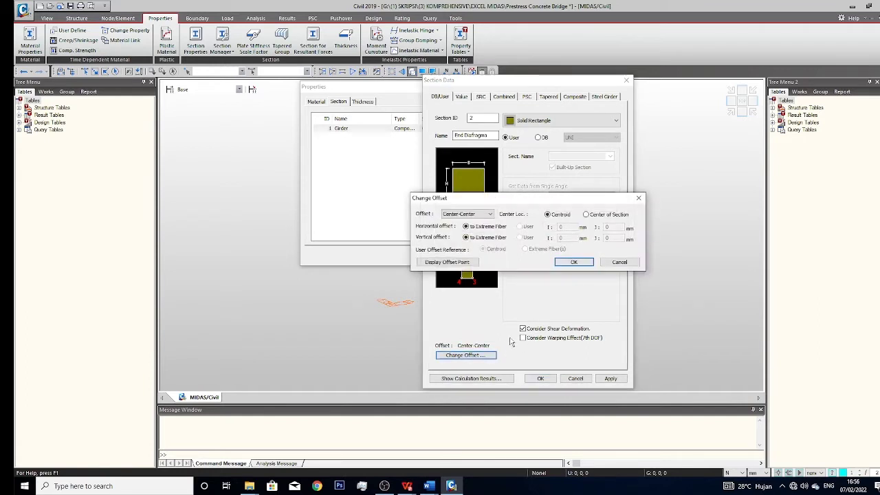
click(490, 214)
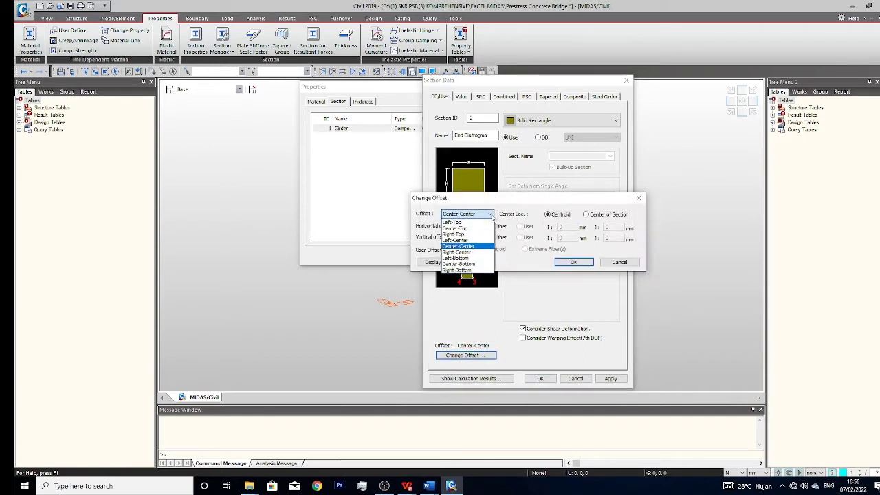
click(467, 227)
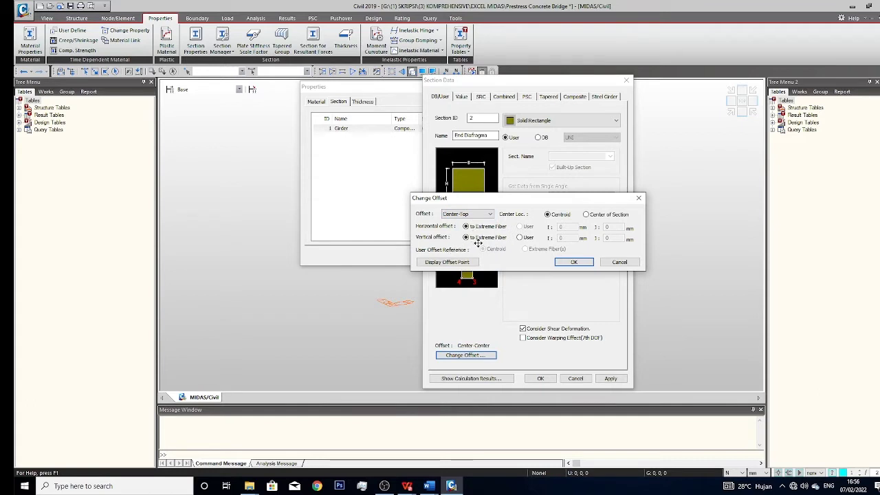
click(528, 237)
click(527, 248)
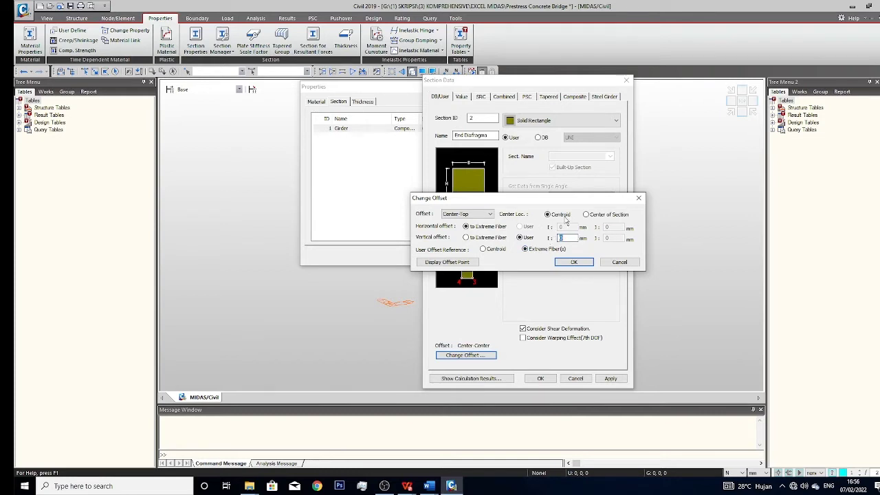
text(-200)
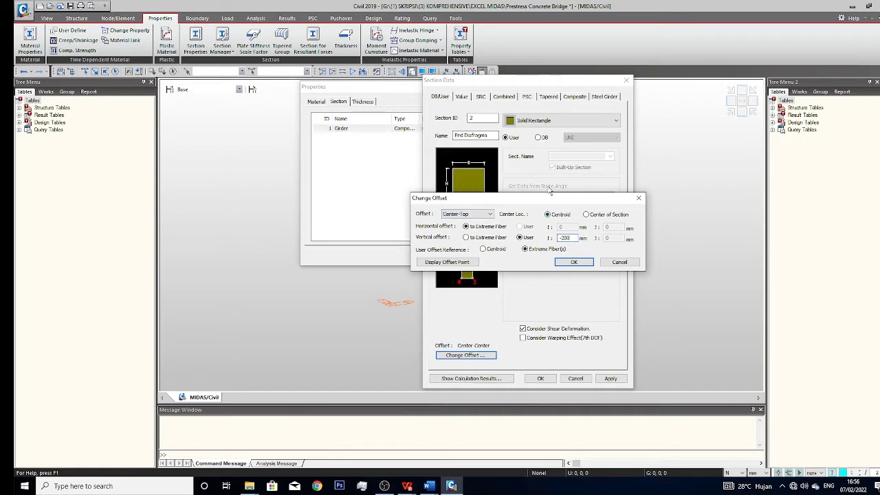
click(574, 262)
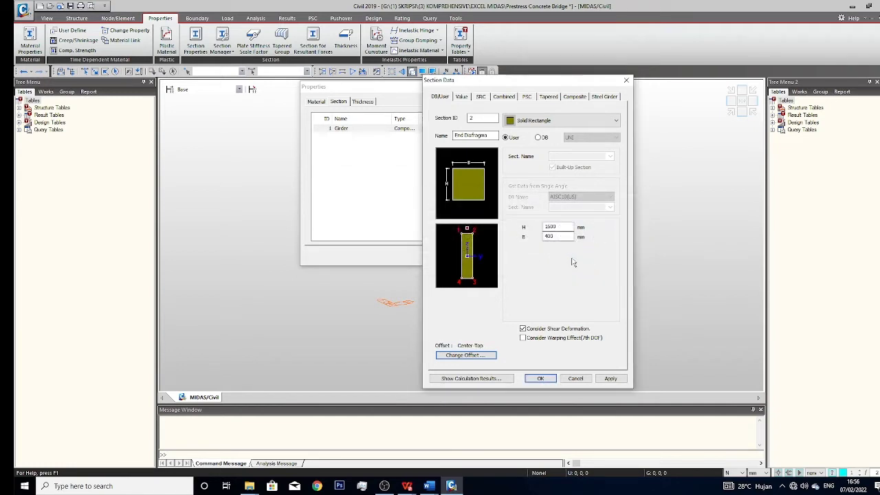
click(540, 378)
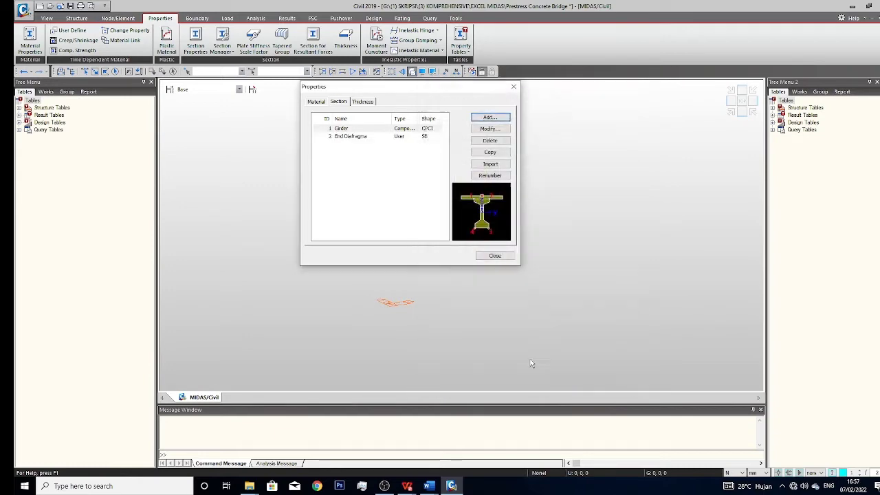
Step: Start a new user-defined section named Inter Diafragma with the Solid Rectangle shape
click(343, 136)
click(489, 117)
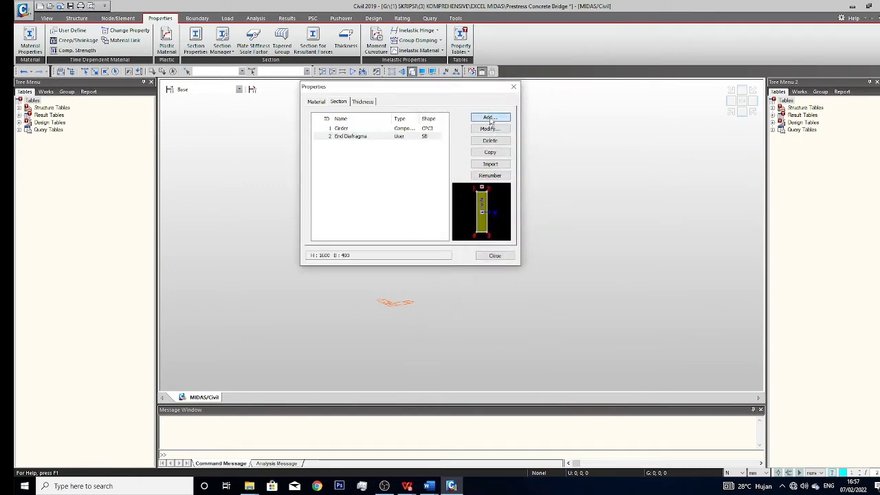
drag(412, 167, 565, 90)
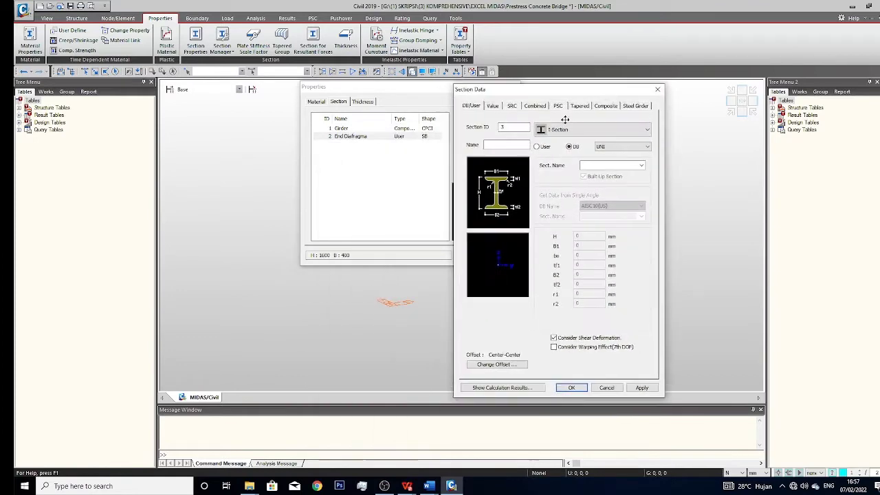
click(510, 143)
text(Inter Diafragma)
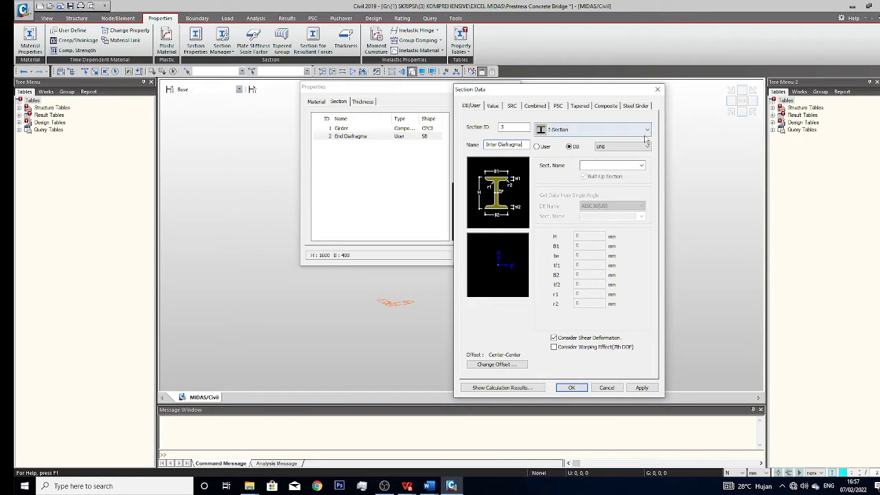
click(573, 130)
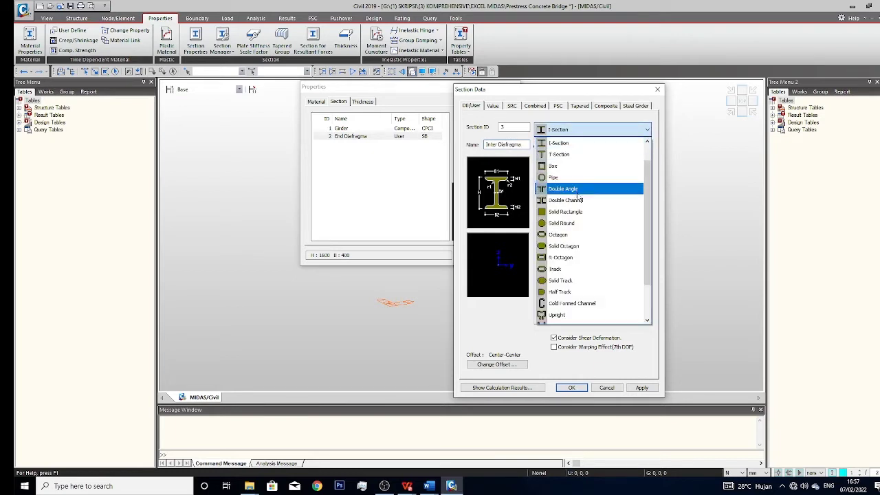
click(582, 213)
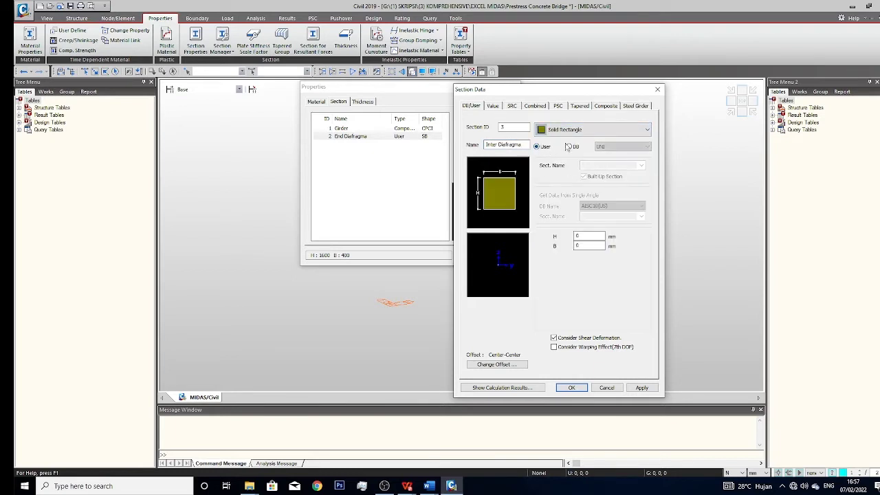
Step: Consult the inter-diaphragm drawing in the girder and diaphragm PDF and set the section's H to 1250 mm and B to 200 mm
mouse_move(407, 486)
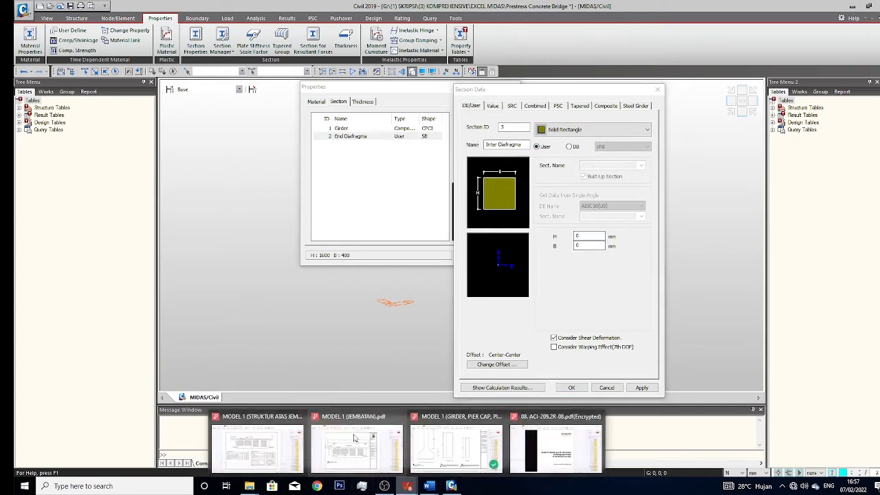
mouse_move(297, 438)
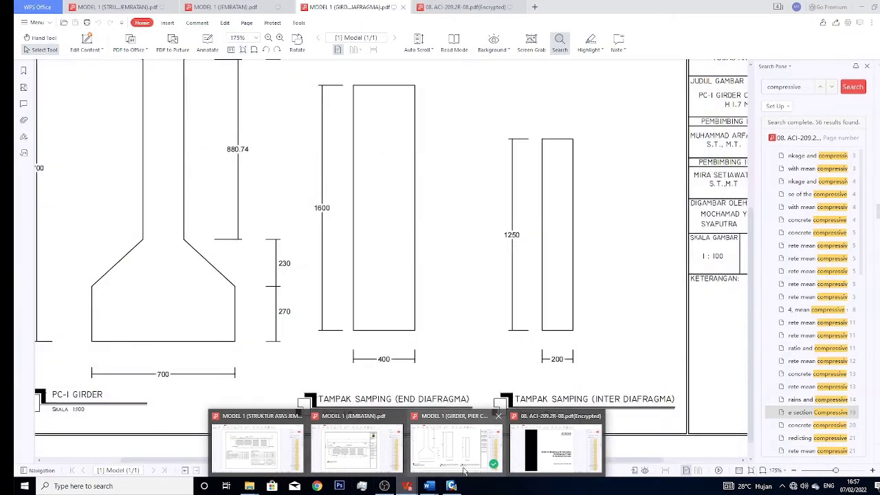
click(459, 444)
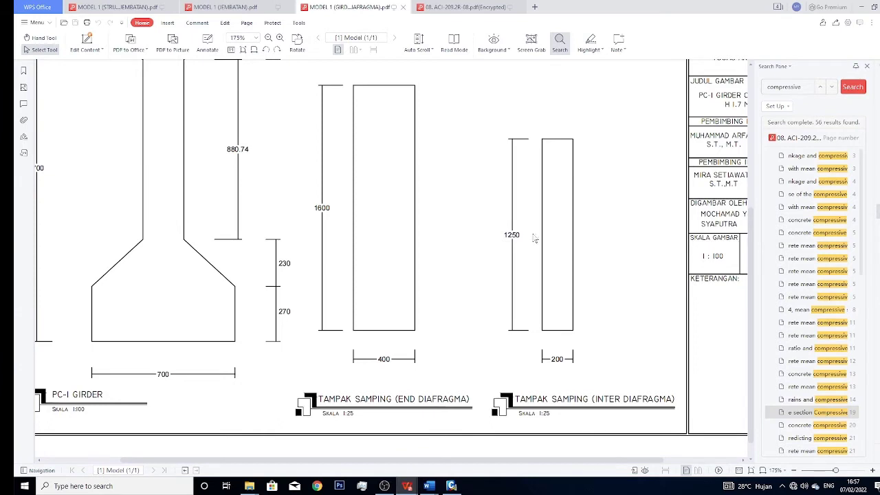
click(451, 486)
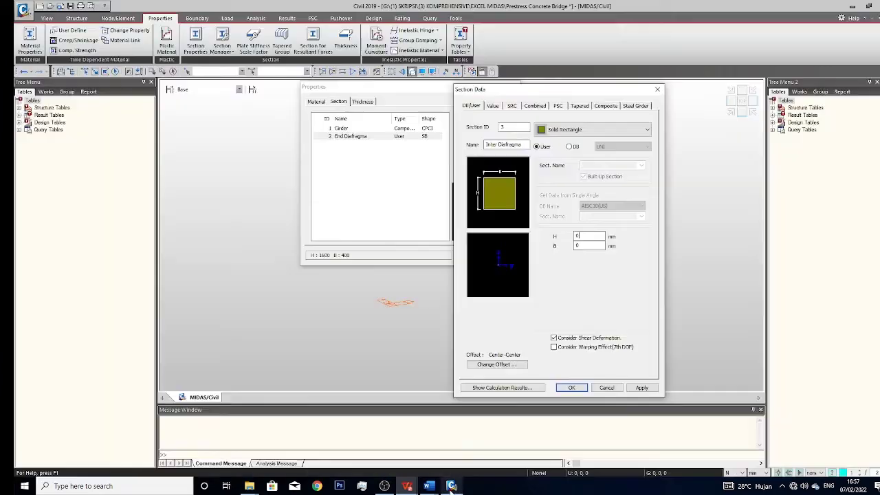
text(12)
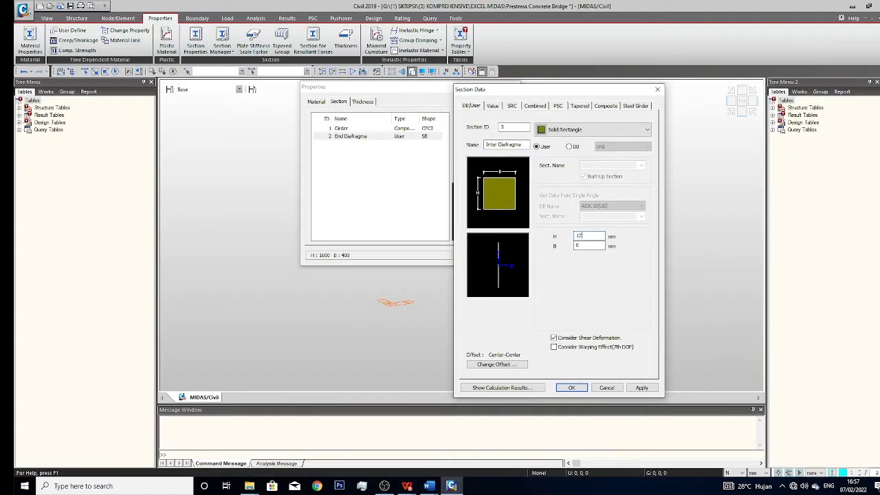
text(50)
key(Tab)
text(200)
Step: Change the section offset to Center-Top with a user-defined vertical offset of -200 mm
click(509, 365)
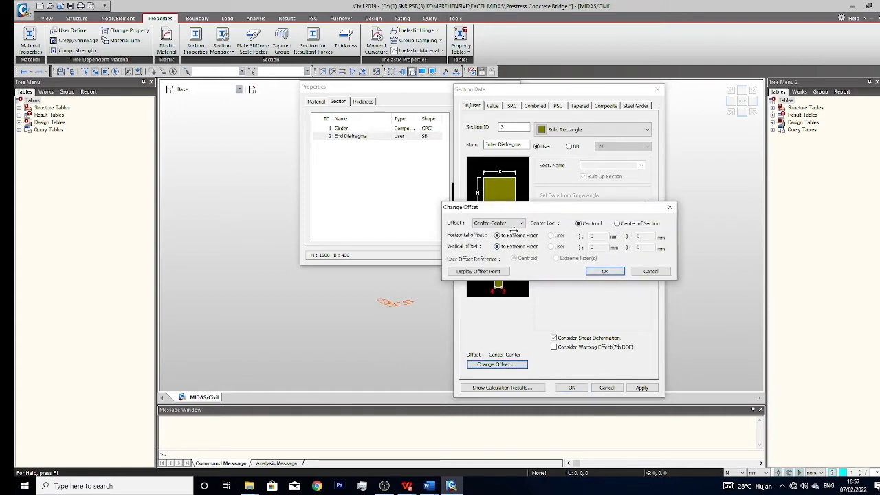
click(498, 223)
click(512, 237)
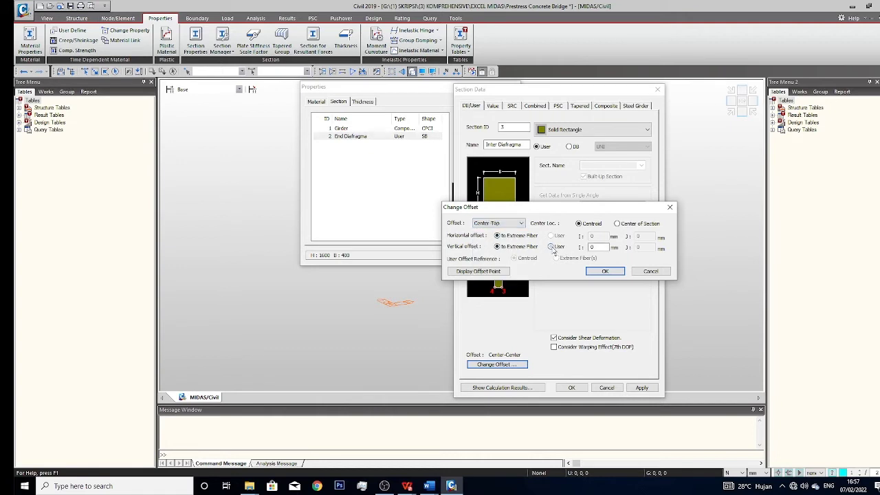
click(550, 247)
double_click(596, 247)
text(-200)
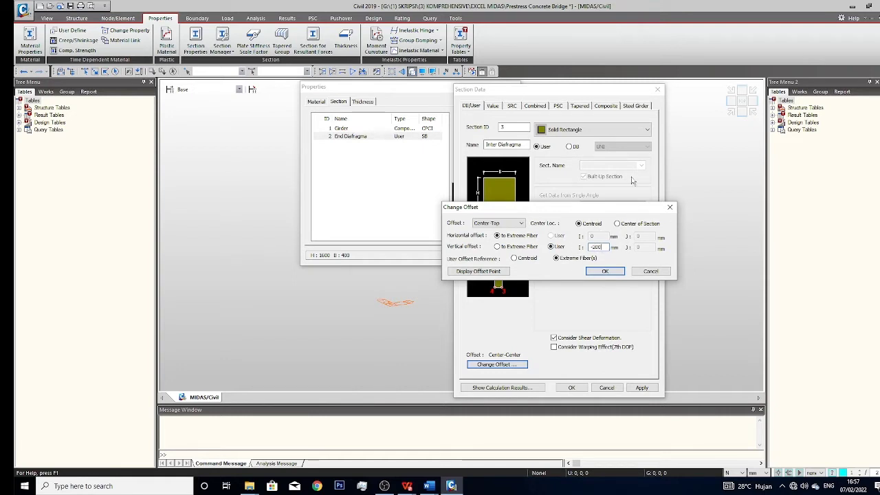
click(605, 271)
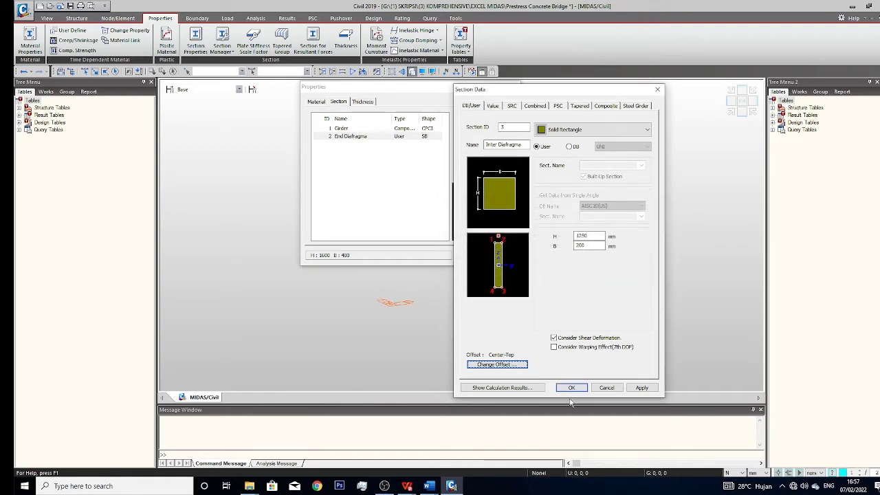
Step: Review the calculated properties of the Inter Diafragma section and save the section
click(514, 387)
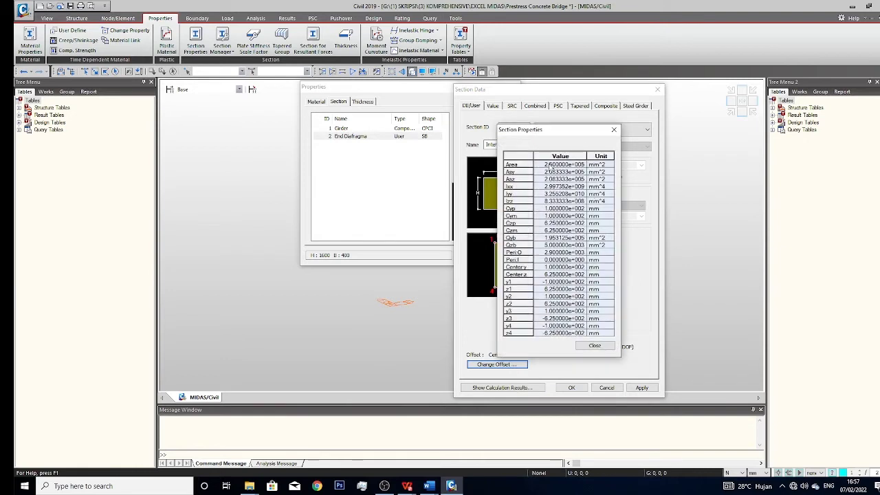
drag(522, 165, 523, 205)
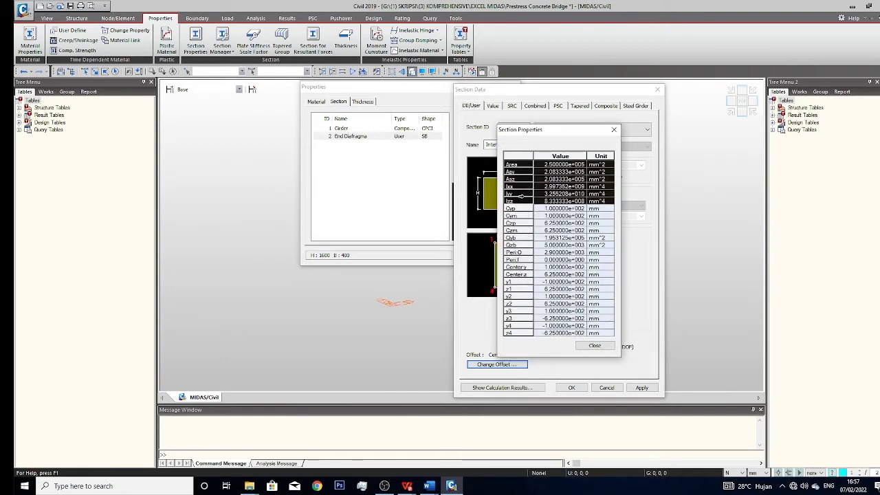
click(523, 200)
click(536, 157)
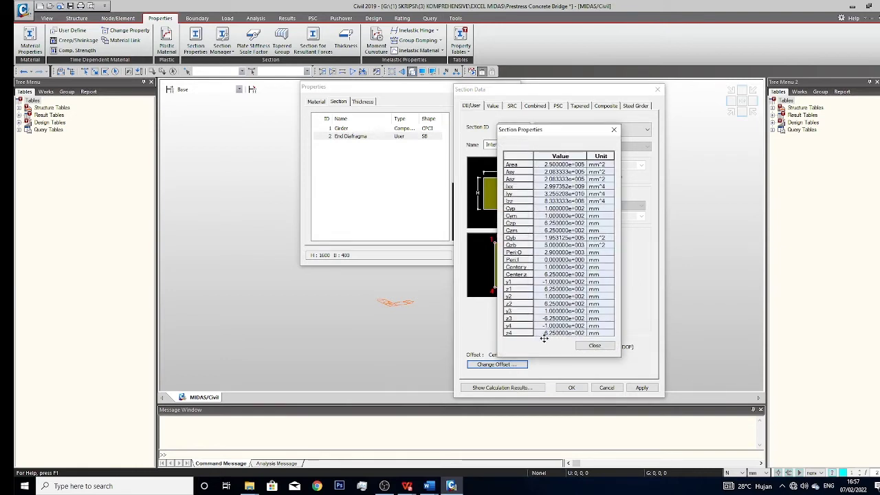
click(594, 345)
click(570, 388)
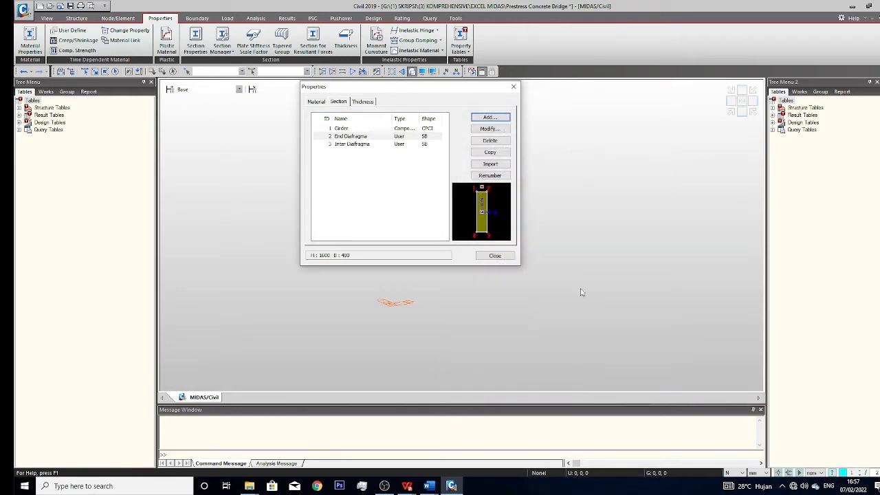
Step: Review the Girder, End Diafragma and Inter Diafragma sections in the section list, then close the properties
click(349, 129)
click(349, 136)
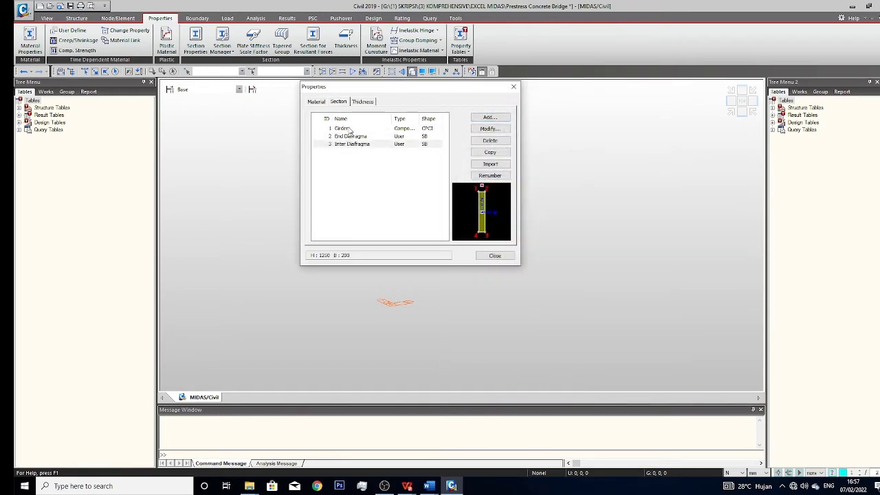
click(349, 129)
click(350, 136)
click(352, 144)
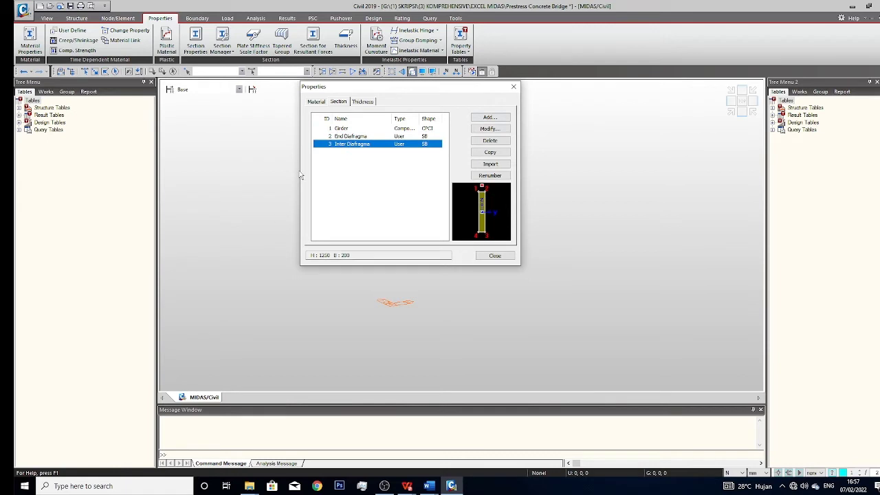
click(341, 129)
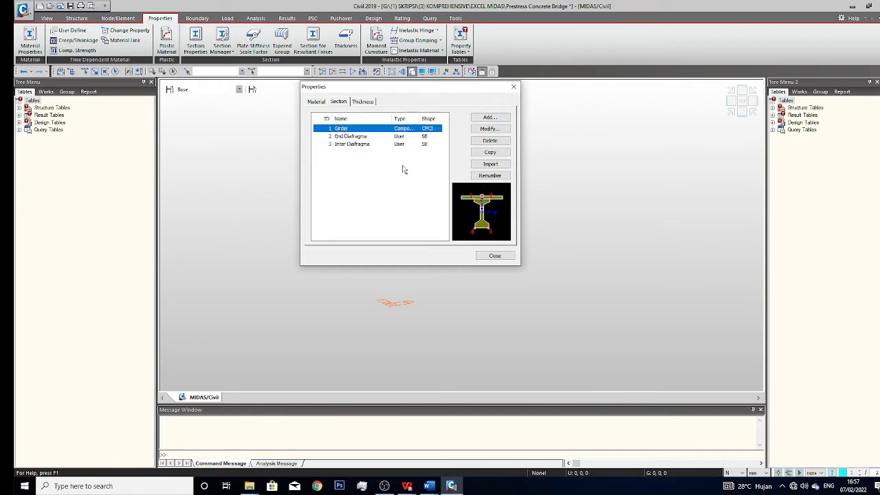
click(495, 255)
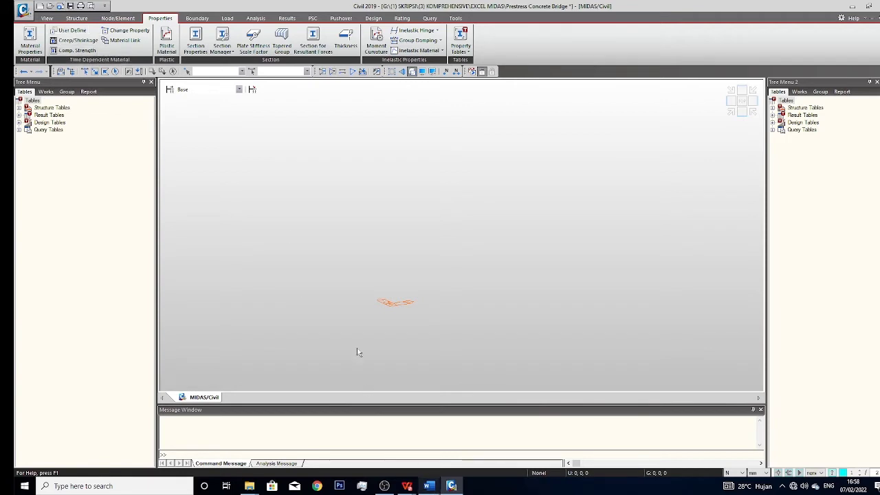
Step: Start the Prestressed Composite Bridge wizard and set the girder type to Splice Girder Type
click(77, 18)
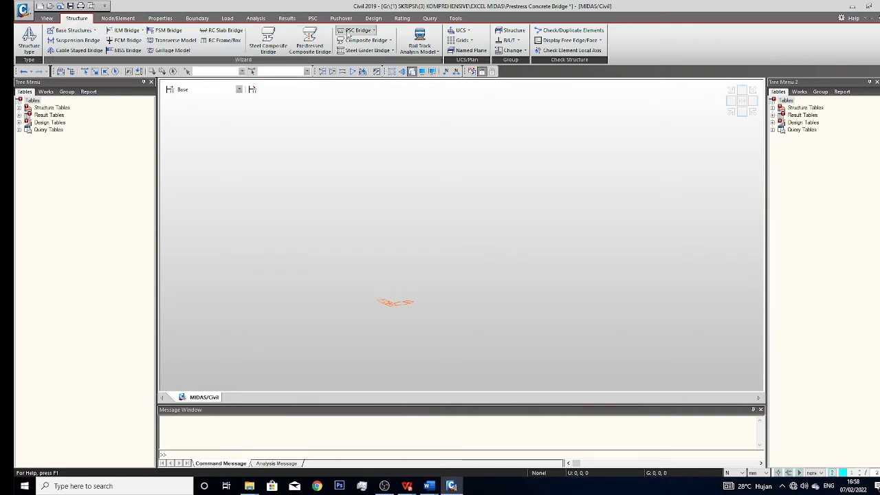
click(309, 48)
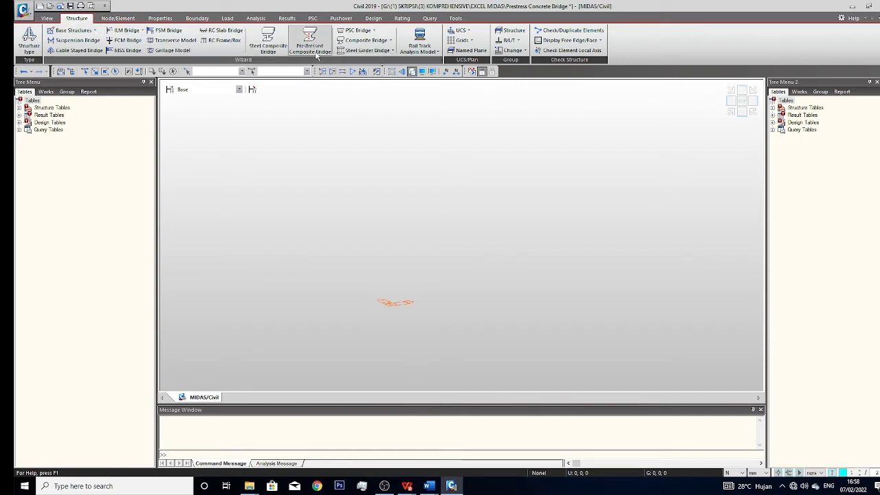
drag(237, 48, 513, 66)
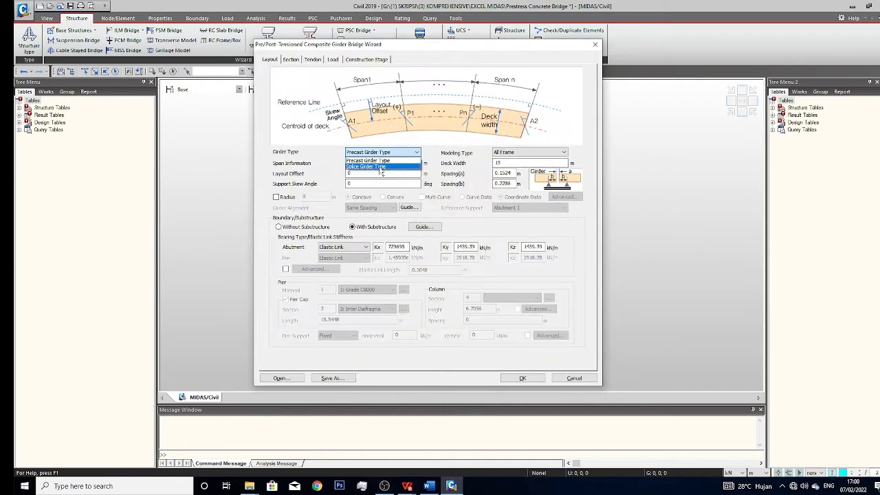
click(380, 163)
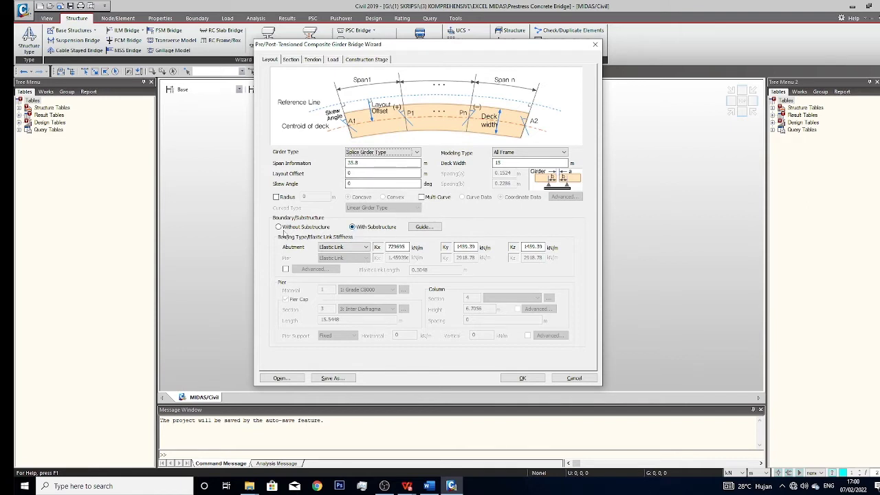
Step: Set the wizard's boundary condition to Without Substructure with Elastic Link bearings
click(282, 227)
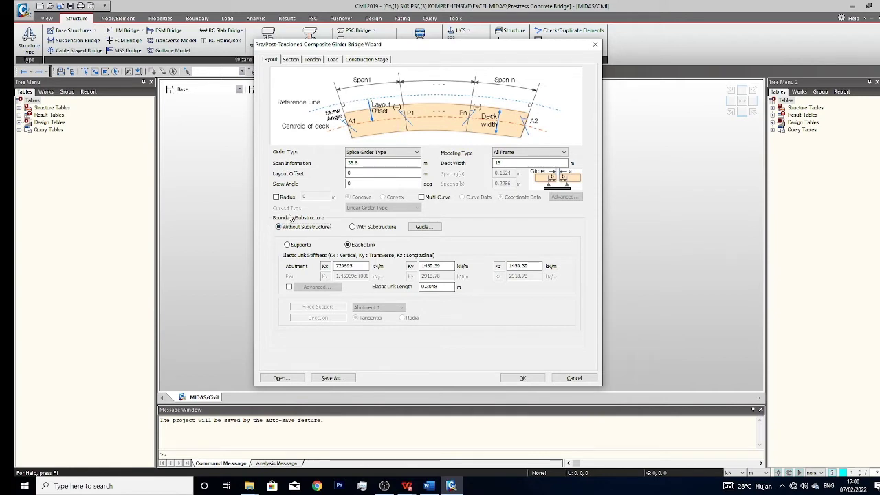
click(354, 228)
click(292, 229)
click(299, 246)
click(353, 247)
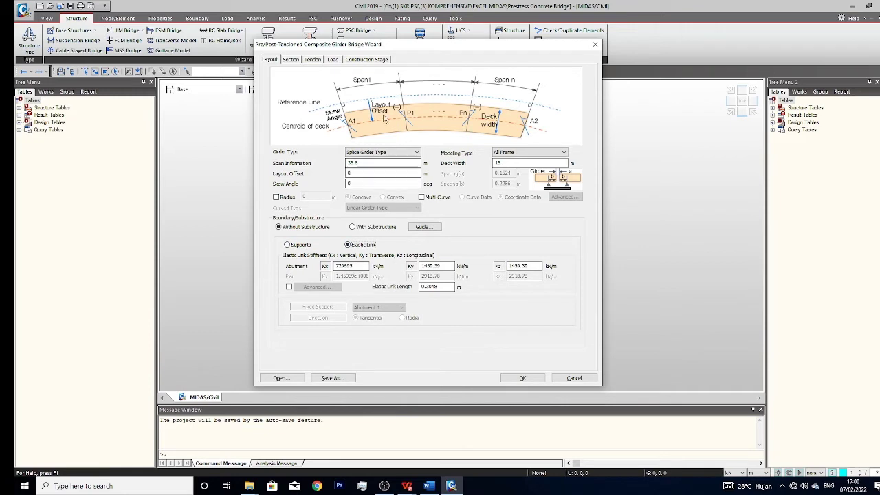
Step: Set the deck thickness to 0.2 m and apply 5 girders in the wizard's section data
click(291, 60)
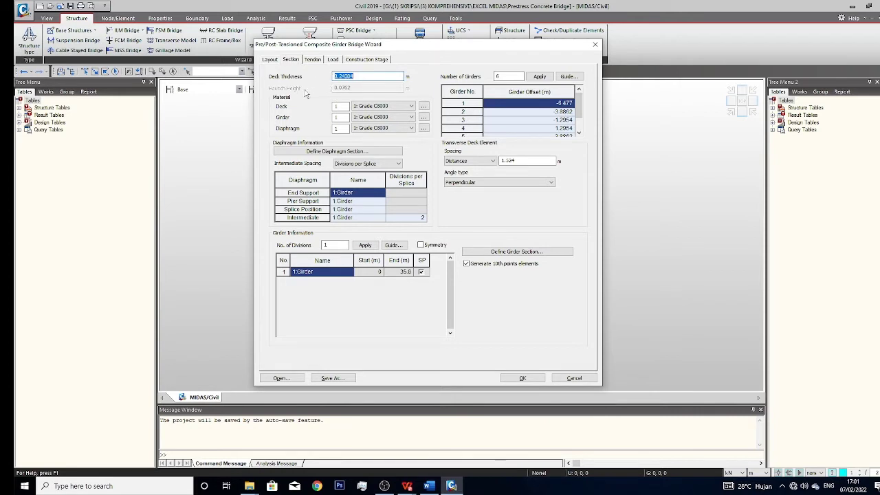
text(0.)
text(5)
click(540, 76)
Step: Check the girder spacing in the bridge superstructure PDF drawing against the wizard's girder offset table
key(alt+Tab)
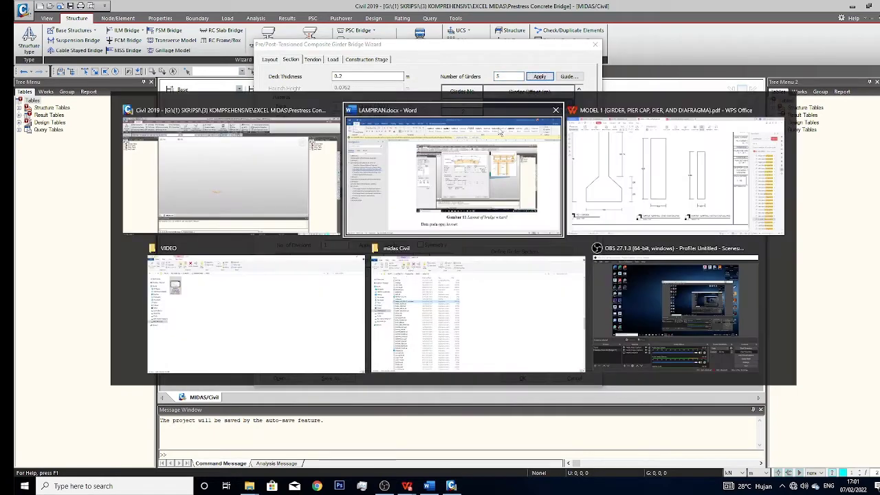
key(alt+Tab)
click(117, 7)
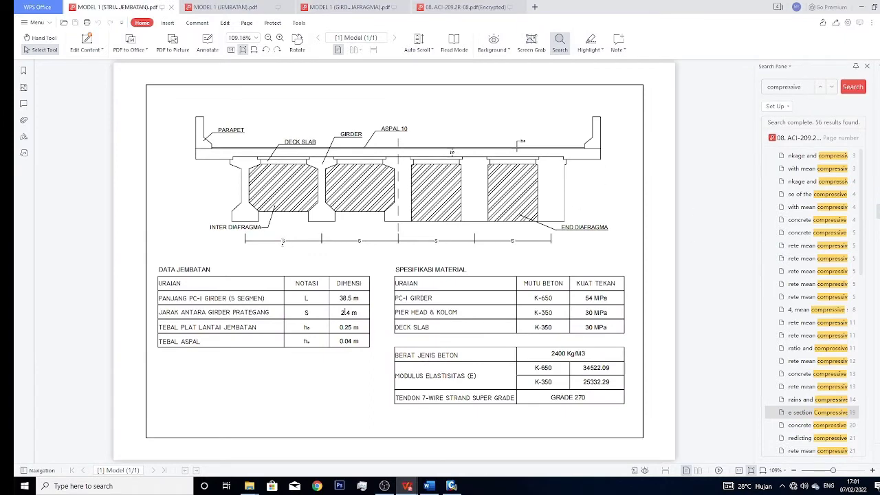
key(alt+Tab)
key(alt+Tab)
key(alt+Tab)
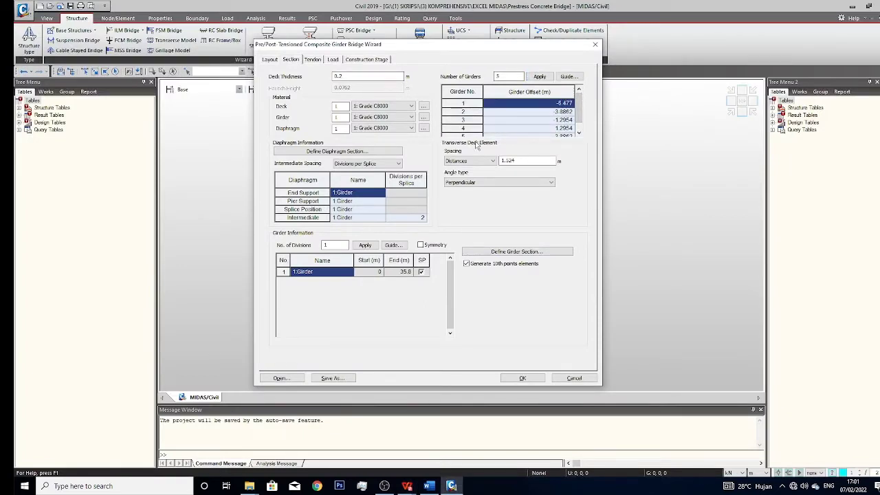
key(alt+Tab)
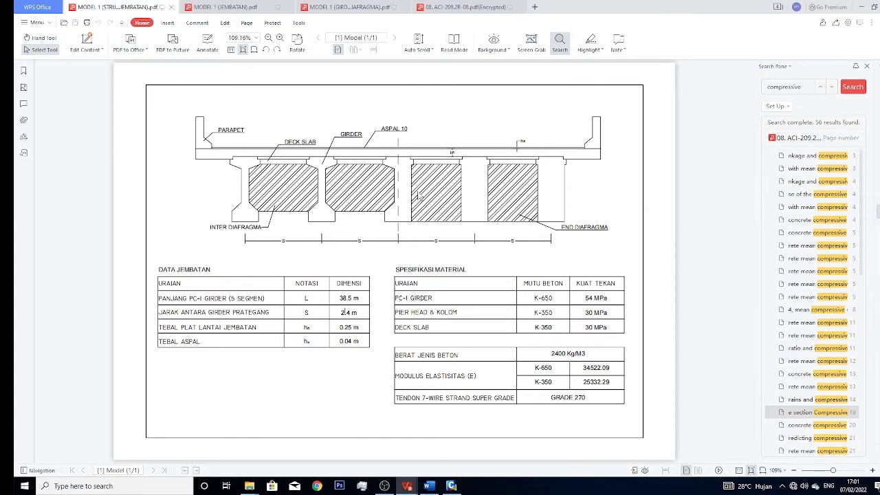
key(alt+Tab)
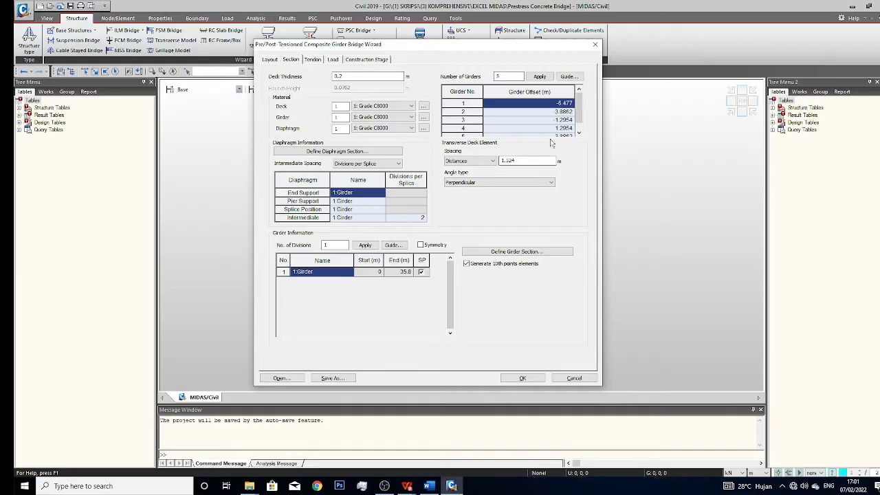
Step: Set the offsets of girders 1 to 5 to -4.2, -2.4, 0, 2.4 and 4.2 m
click(560, 129)
key(Up)
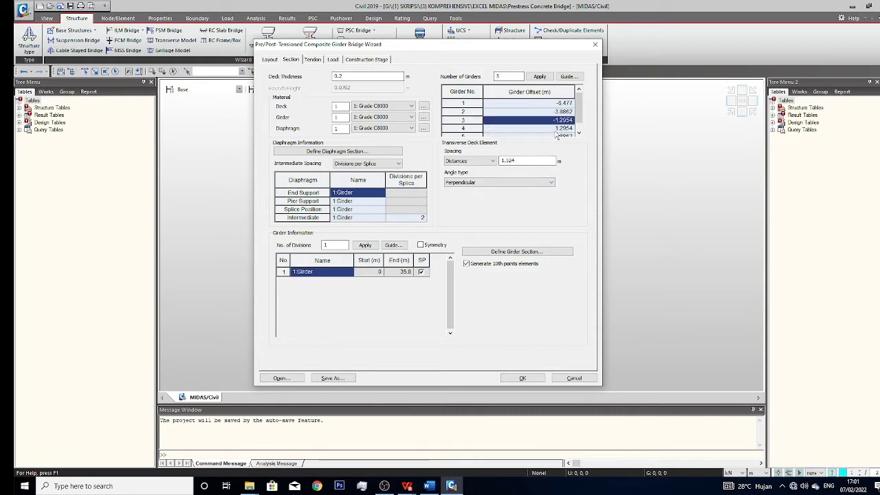
text(0)
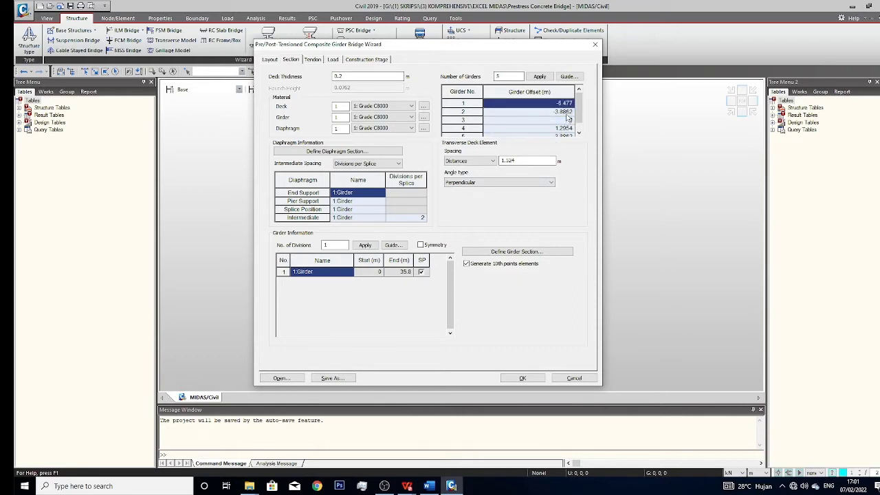
key(Up)
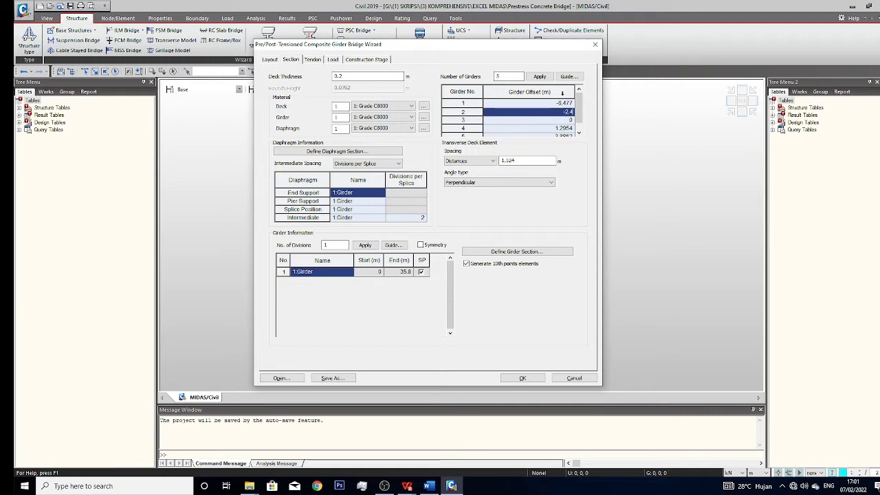
click(573, 103)
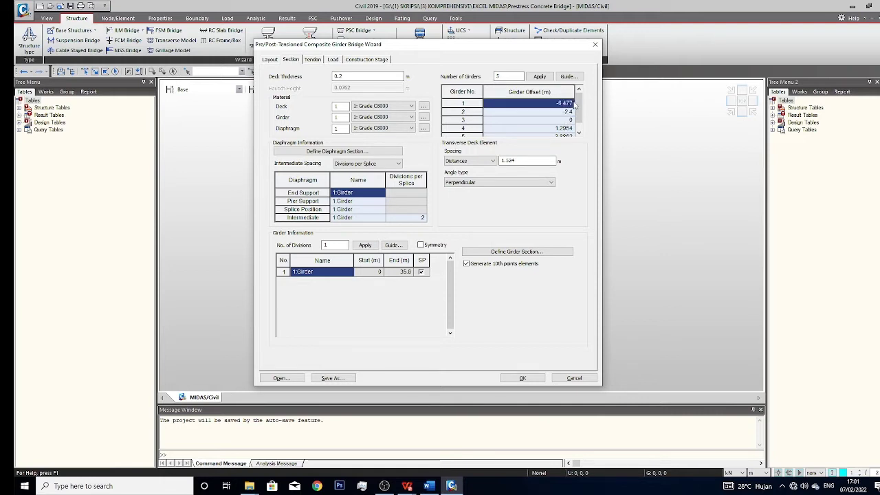
text(-4.2)
click(569, 128)
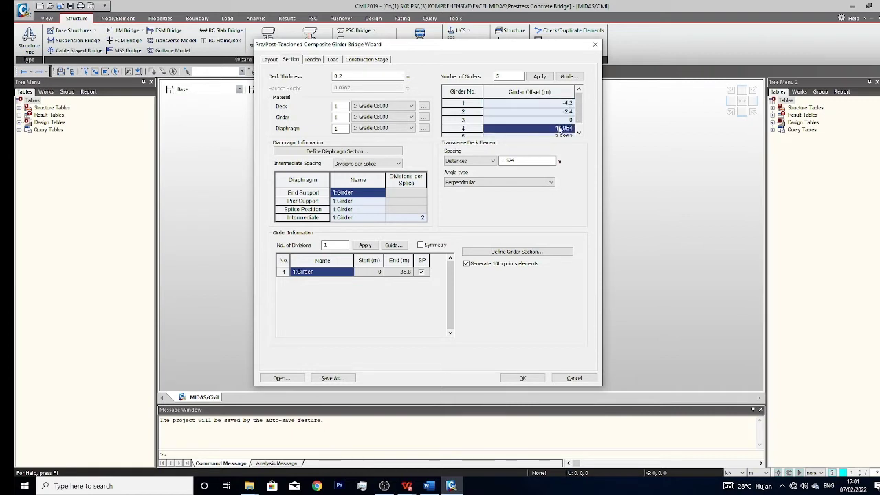
key(BackSpace)
click(568, 136)
key(BackSpace)
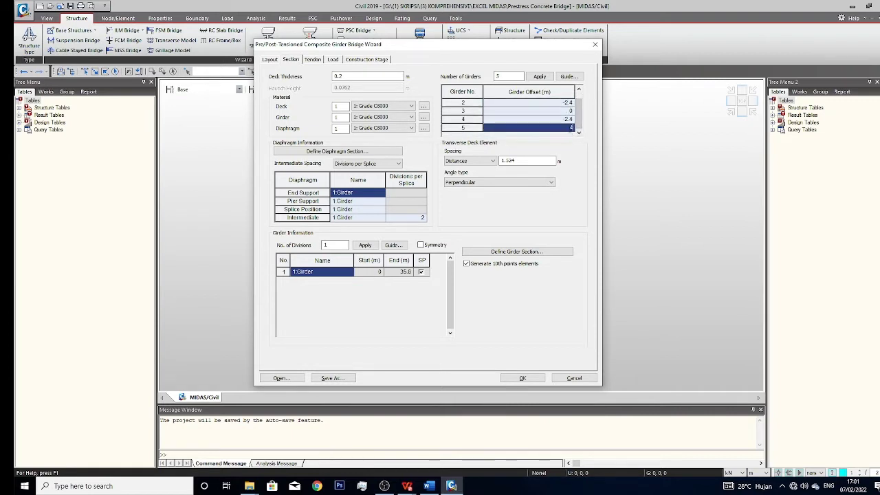
text(4.2)
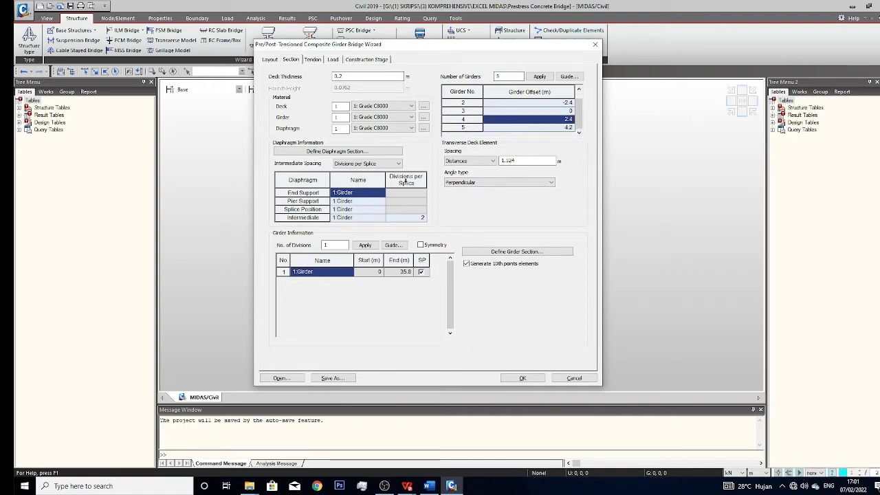
Step: Check the defined diaphragm sections and choose Divisions per Splice for the intermediate spacing
click(355, 151)
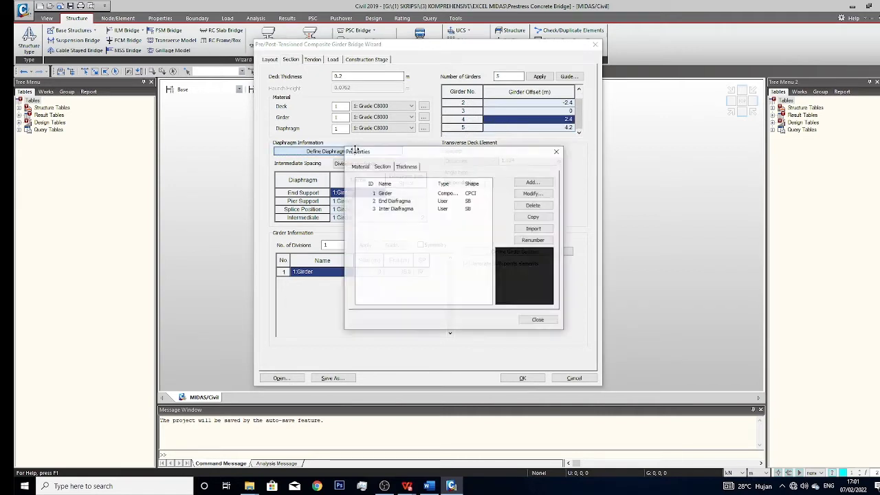
click(557, 151)
click(369, 163)
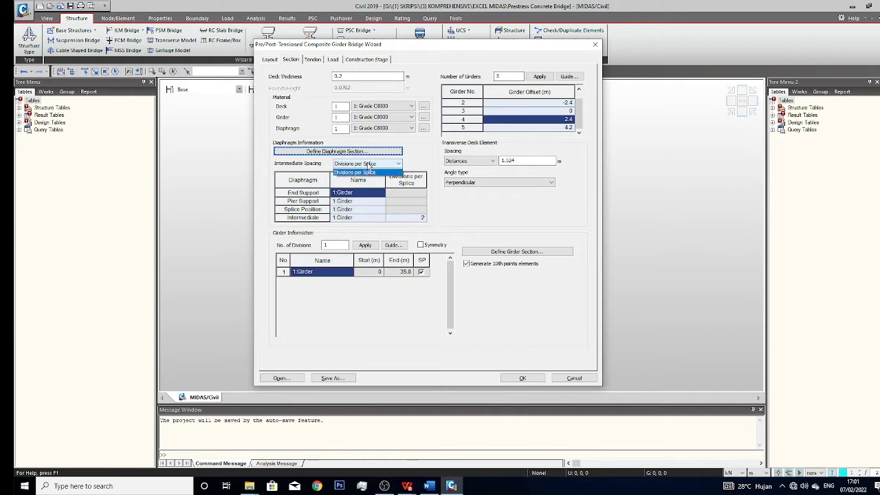
click(359, 169)
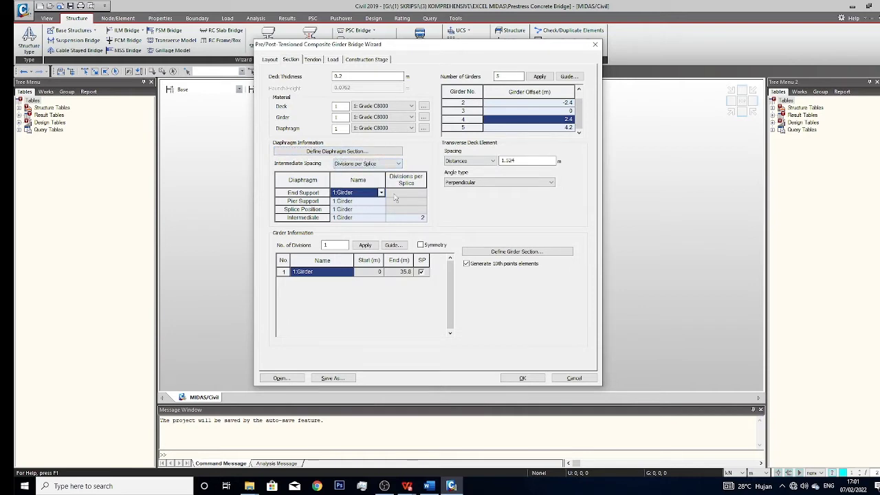
Step: Assign the 2:End Diafragma section to the End Support and Pier Support diaphragms
click(380, 194)
click(380, 193)
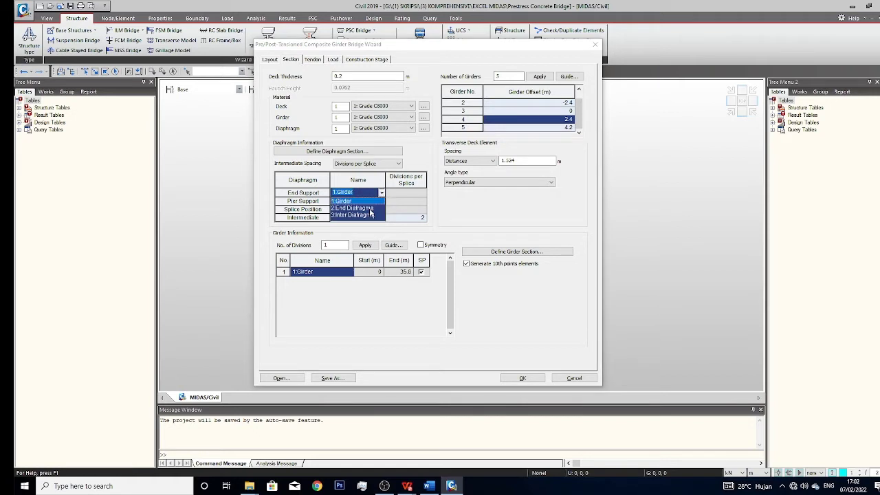
click(370, 208)
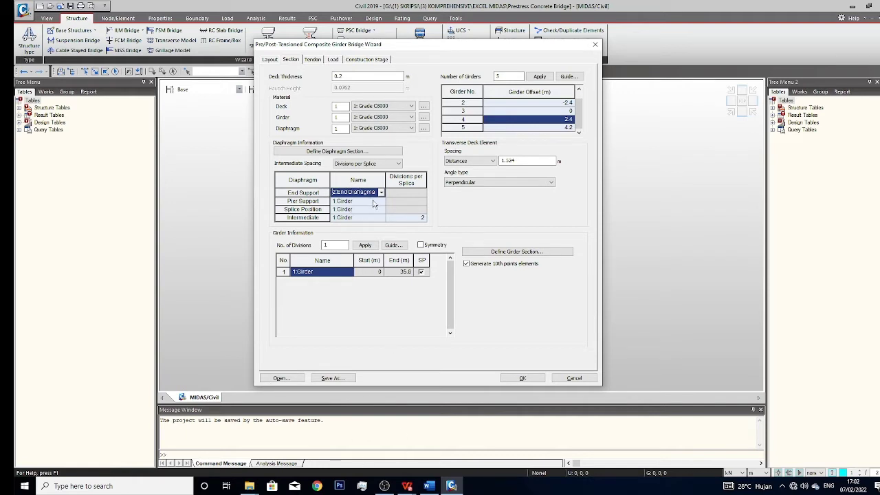
click(373, 202)
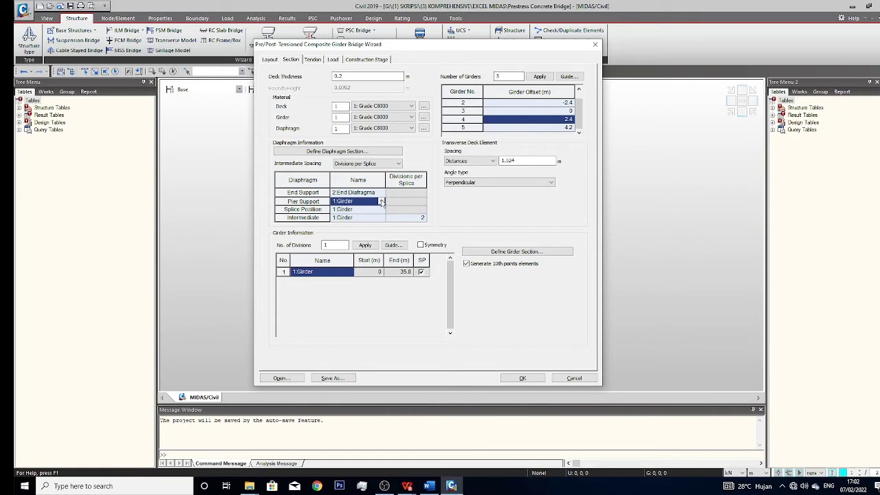
click(381, 201)
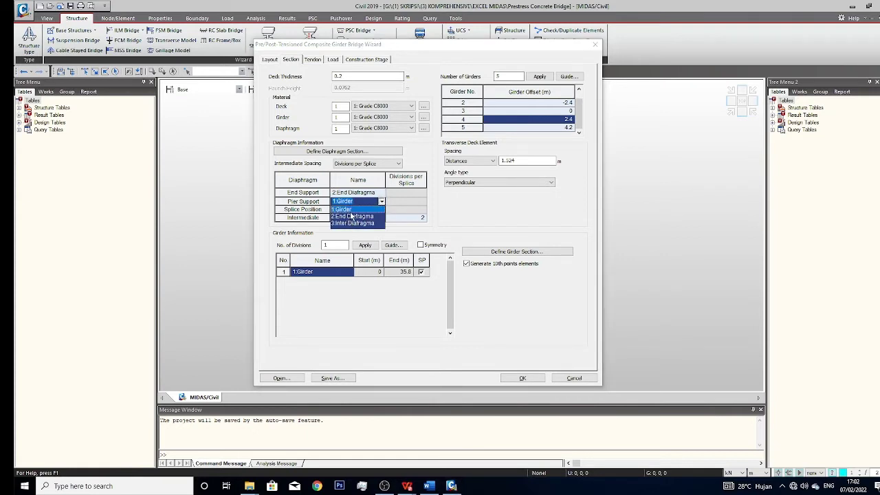
click(352, 217)
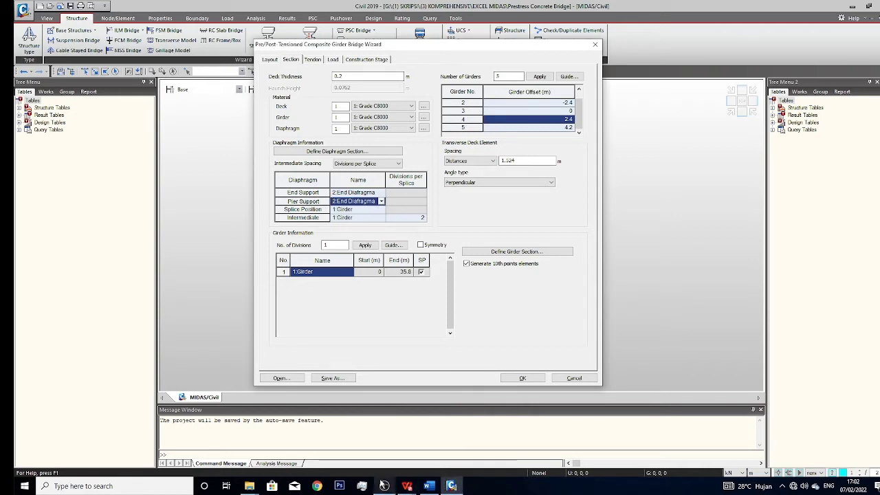
click(410, 487)
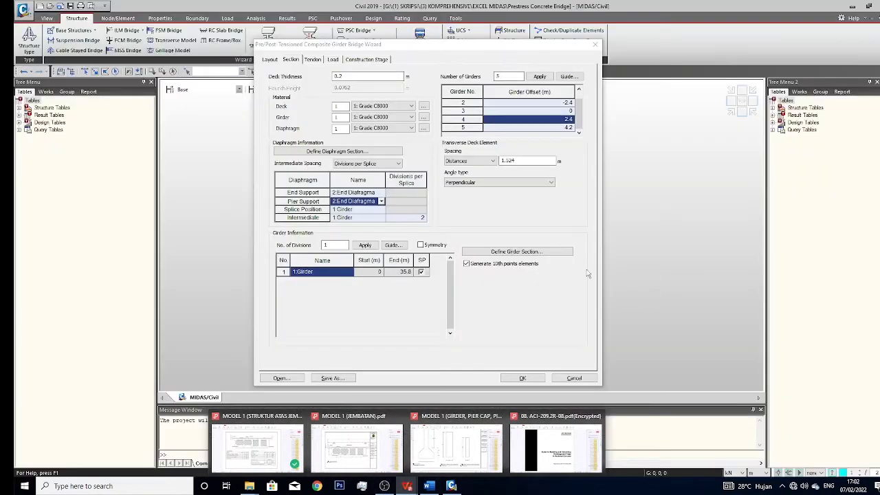
click(372, 210)
click(375, 201)
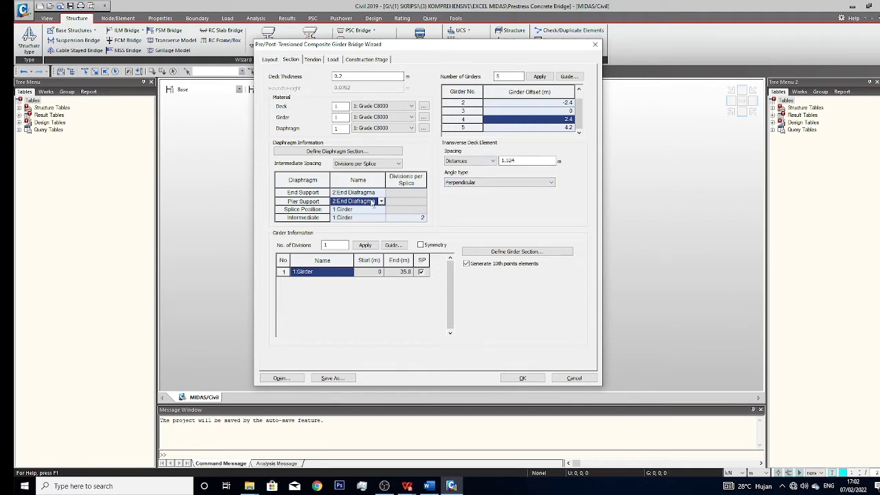
click(299, 201)
Step: Assign the 3:Inter Diafragma section to the Splice Position and Intermediate diaphragms
click(335, 211)
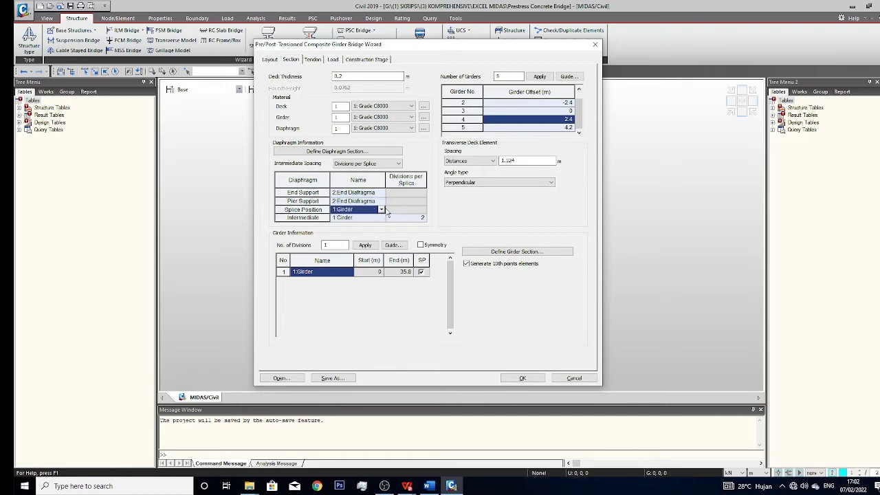
click(381, 210)
click(339, 231)
click(357, 218)
click(381, 218)
click(347, 244)
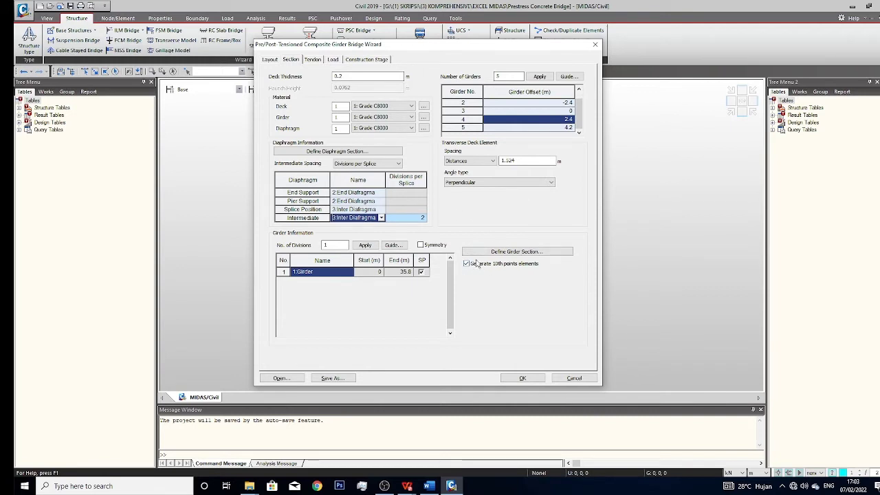
Step: Set the transverse deck element spacing to 1.5 m and apply 1 girder division
key(Tab)
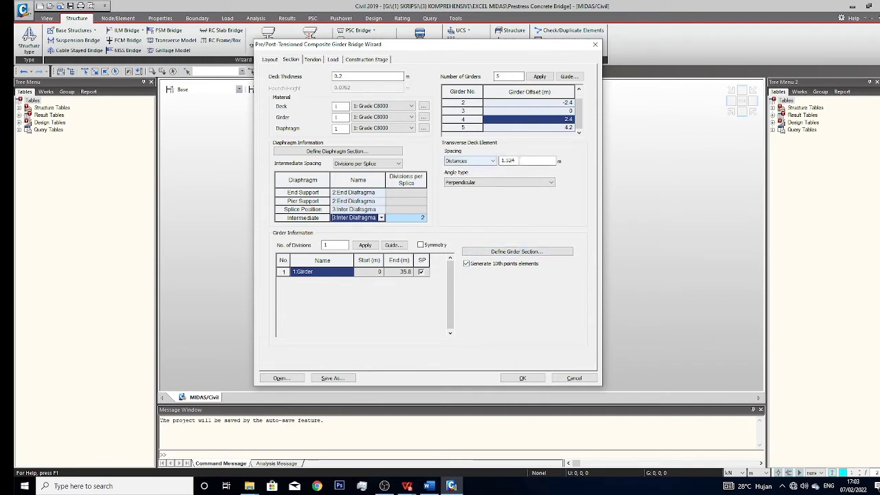
text(1.)
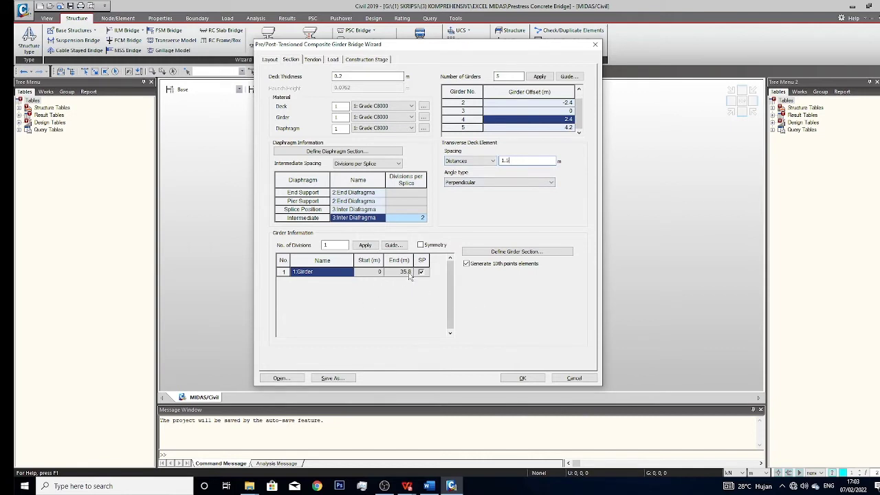
click(365, 246)
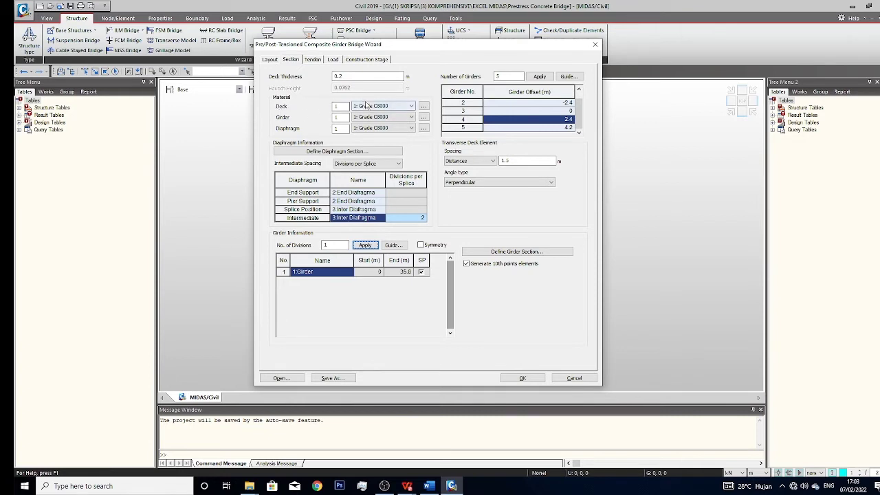
Step: Set the deck material to Grade C4500 and choose Grade C8000 for the girder and diaphragm
click(370, 107)
click(371, 120)
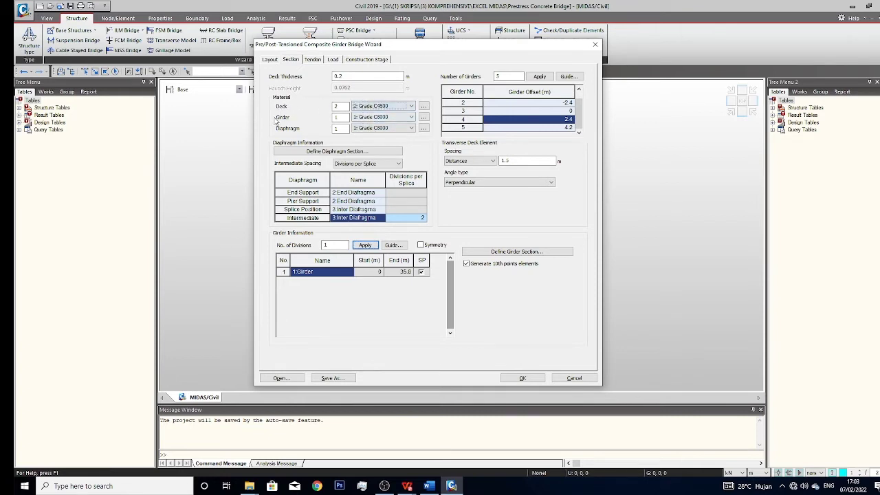
click(400, 120)
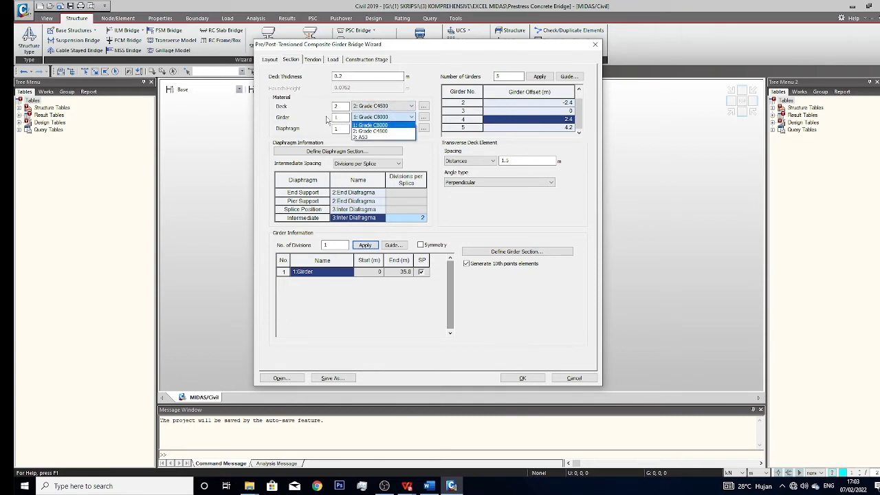
click(377, 130)
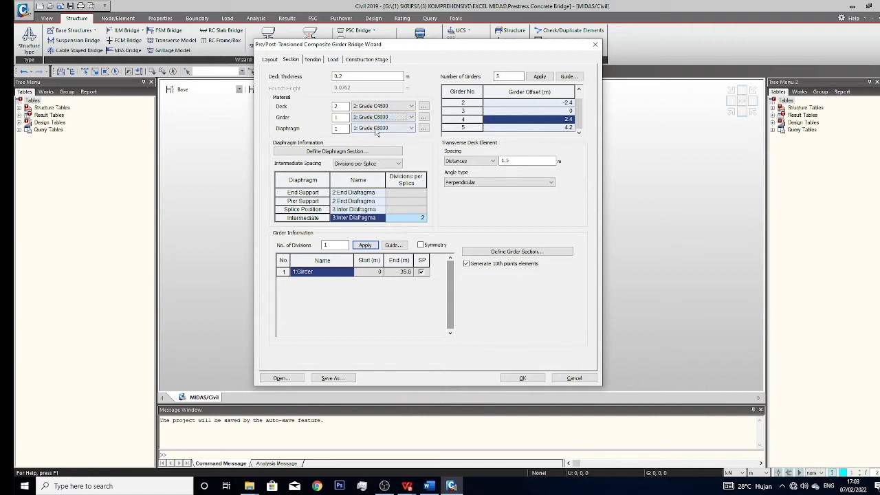
click(377, 129)
click(371, 136)
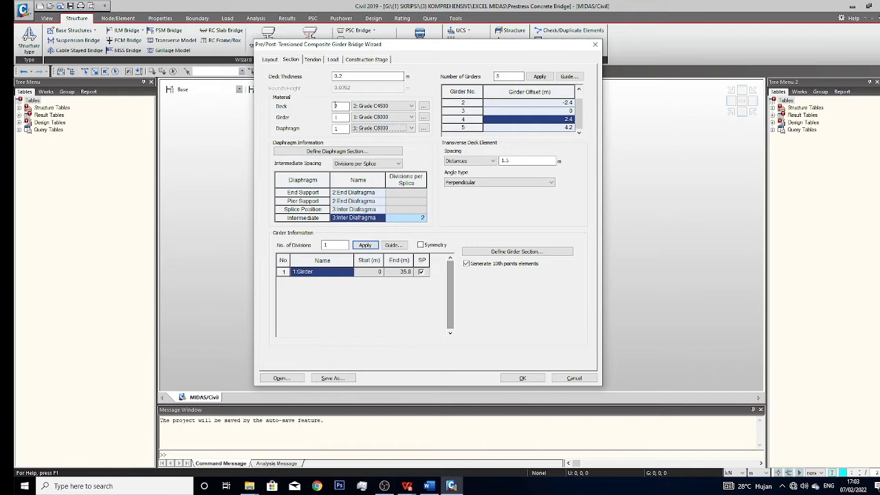
Step: Add a new tendon property named Tendon in the wizard's tendon data
click(313, 61)
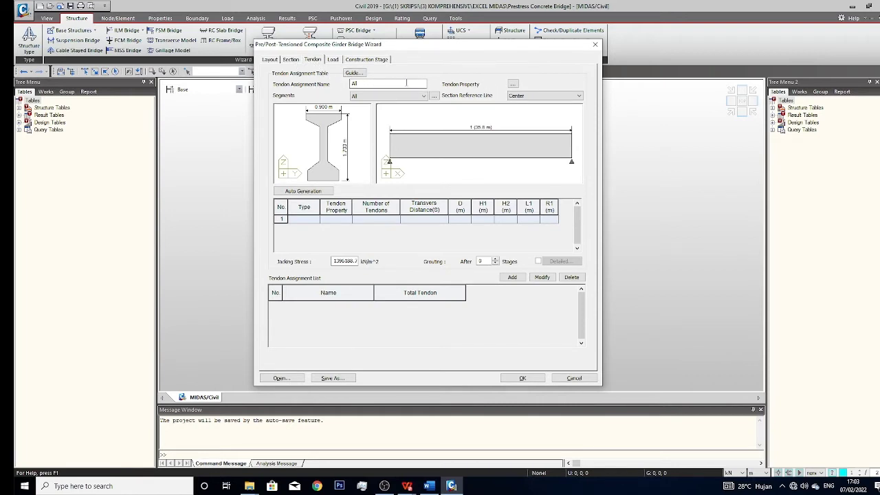
click(513, 84)
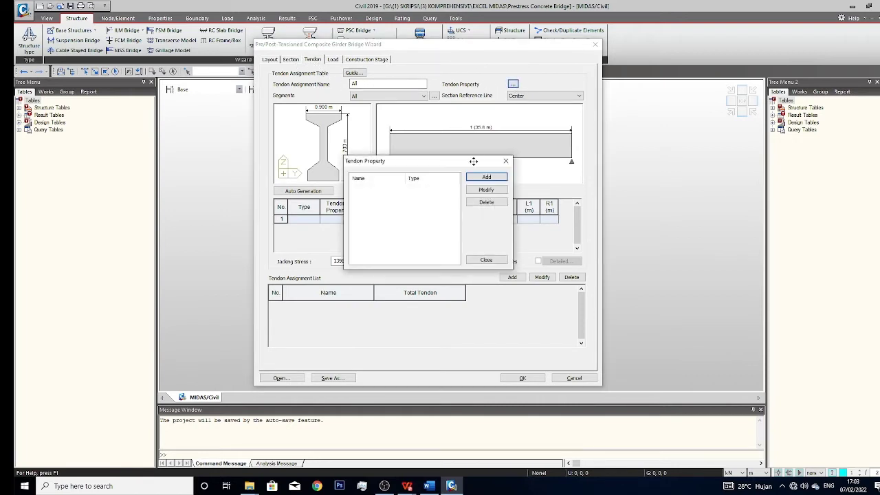
drag(473, 161, 475, 127)
click(486, 143)
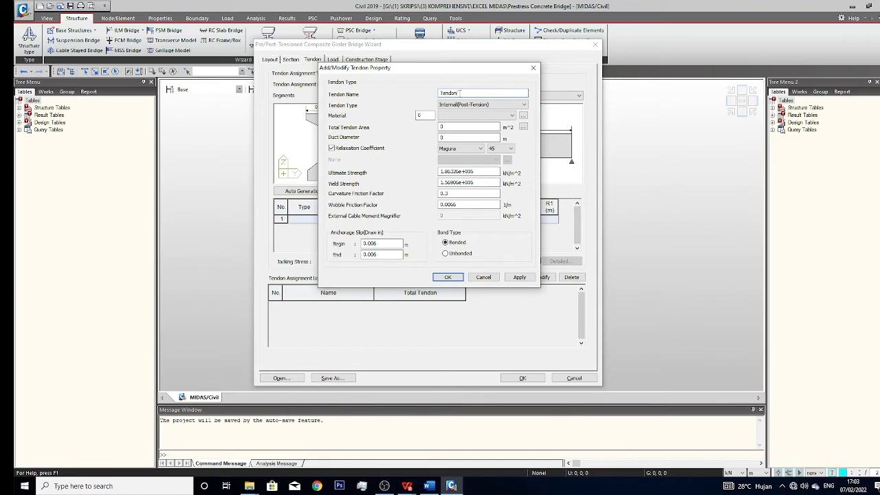
Step: Check the defined steel material and assign 3: A53 to the tendon property
click(522, 116)
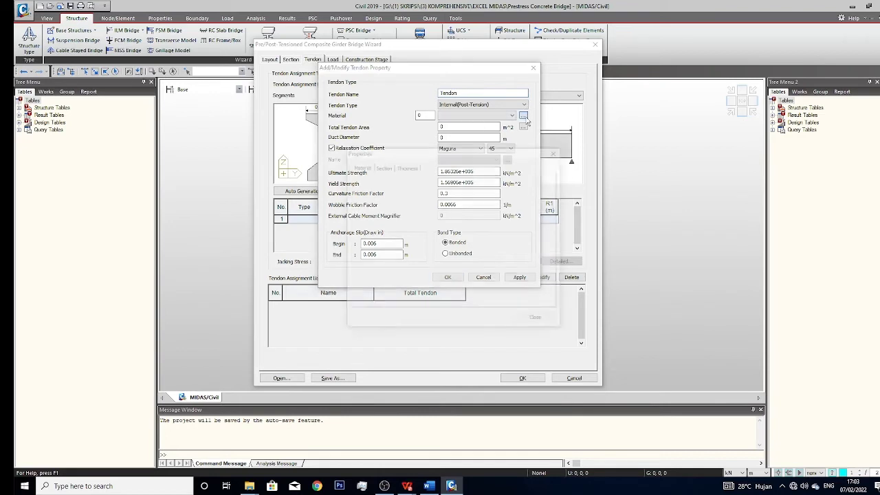
click(382, 208)
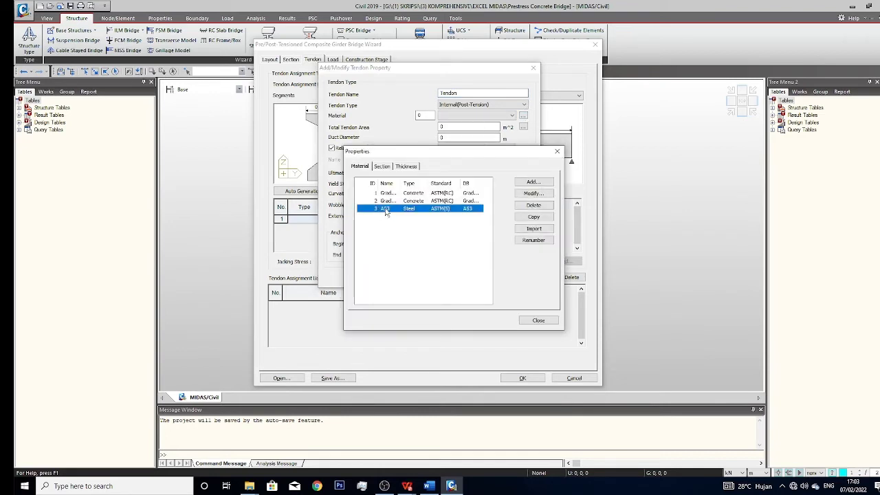
click(556, 150)
click(481, 115)
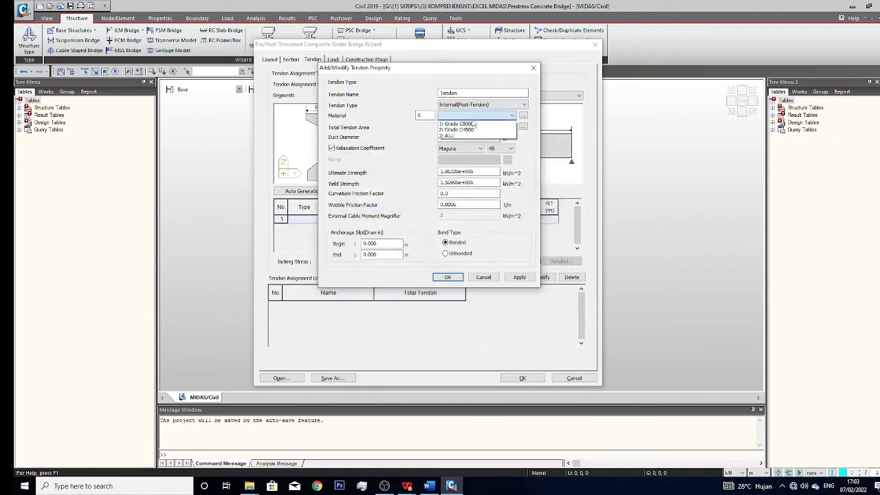
click(454, 136)
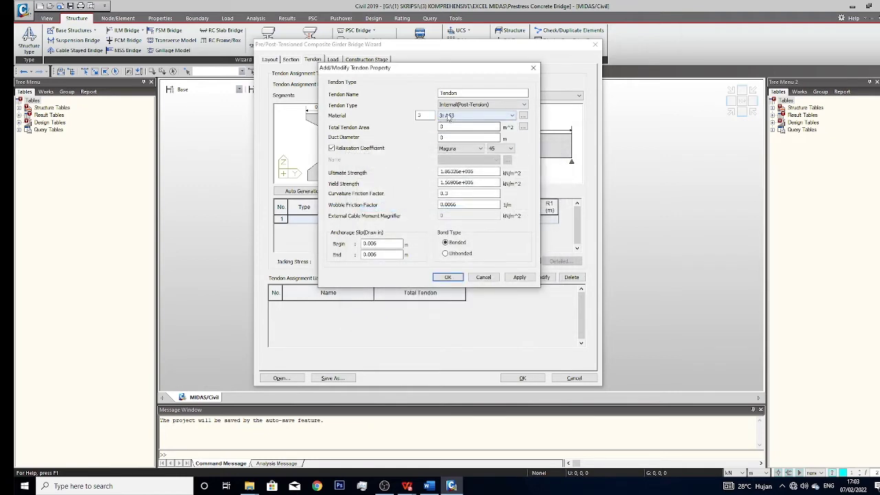
Step: Define the total tendon area with 19 strands of 12.7mm(0.5") diameter
click(522, 127)
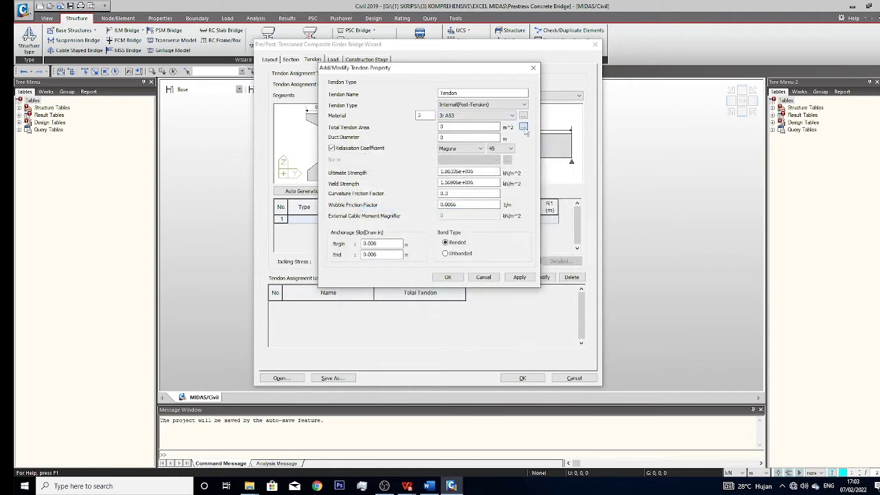
drag(435, 144, 259, 112)
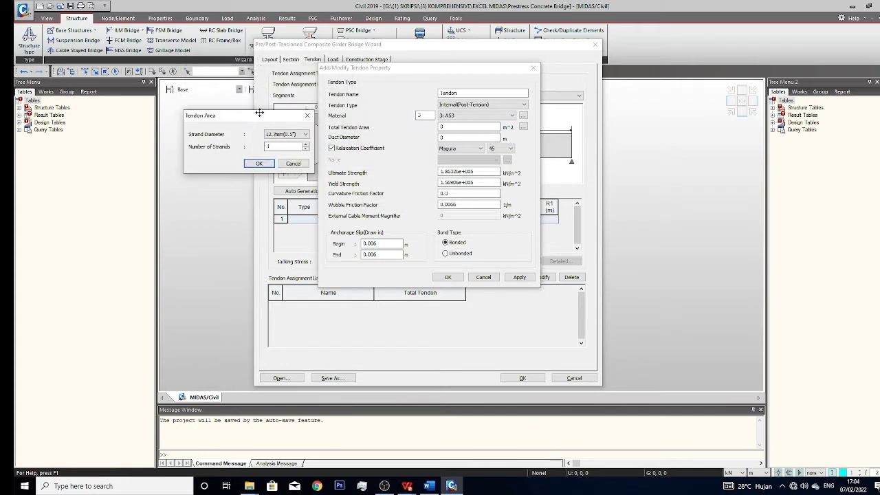
click(284, 146)
click(293, 136)
click(293, 137)
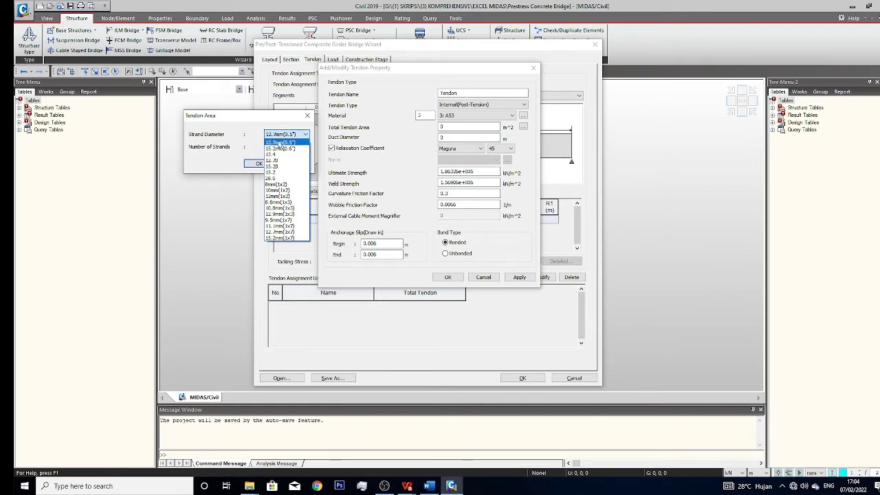
click(277, 143)
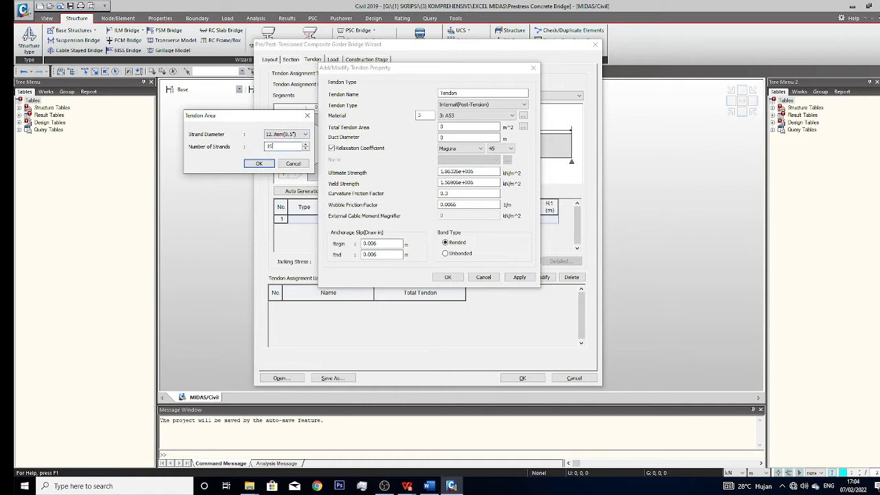
key(BackSpace)
text(5)
click(260, 163)
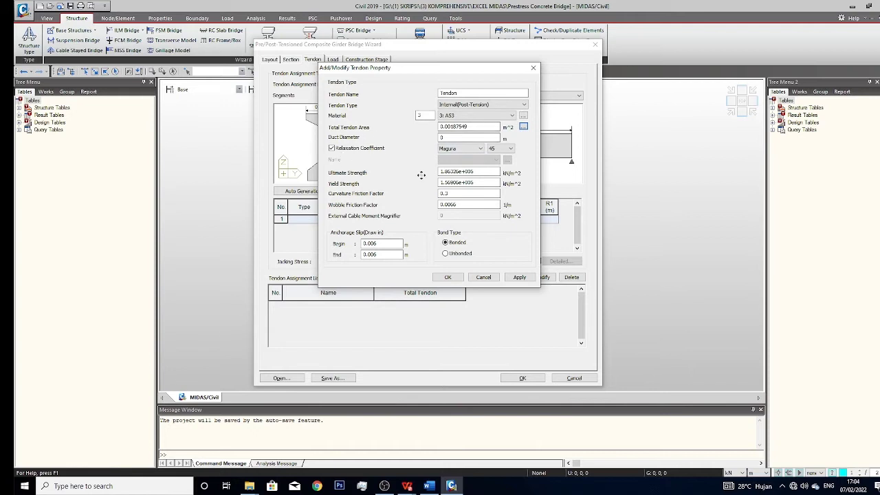
Step: Set the tendon's duct diameter to 0.08 m
click(461, 136)
text(0.08)
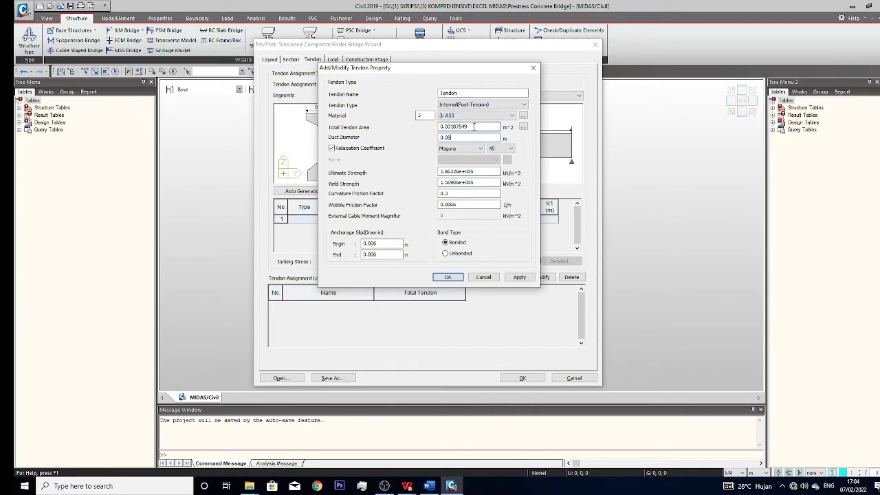
click(467, 128)
double_click(467, 127)
click(467, 127)
Step: Set the relaxation coefficient to CEB-FIP 2010 with Class 1 : Slow and save the tendon property
click(474, 149)
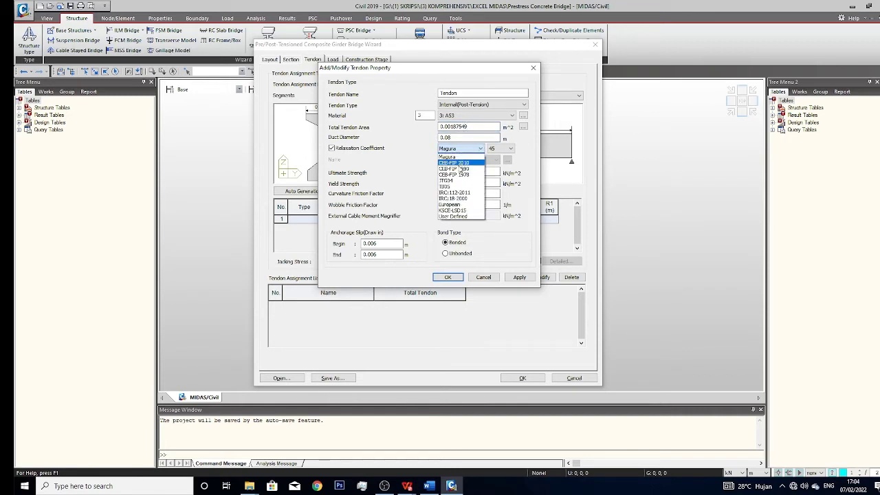
click(467, 163)
click(467, 149)
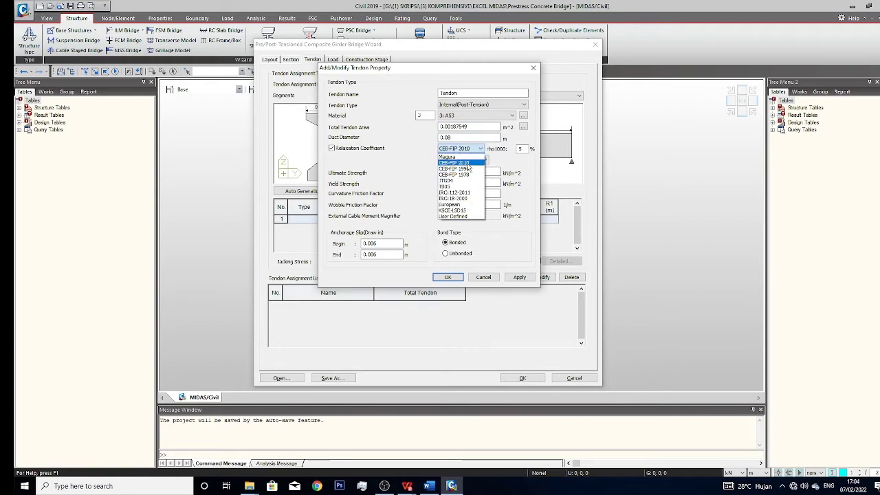
click(467, 163)
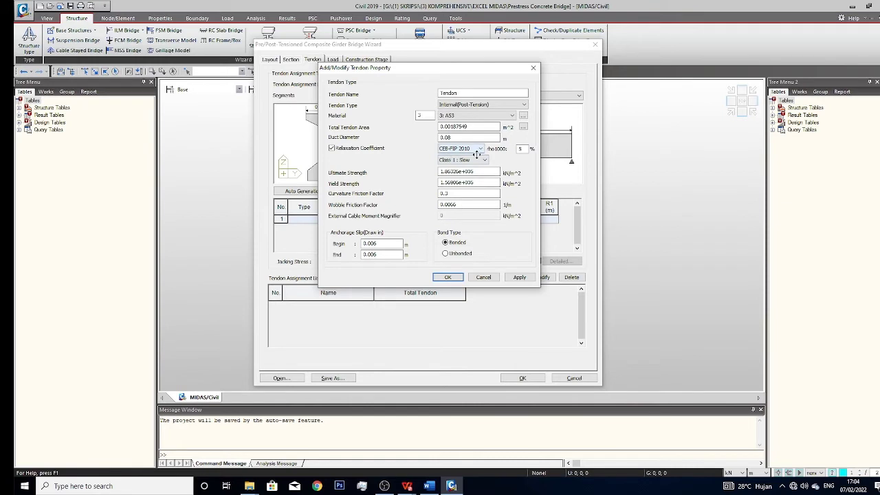
click(475, 160)
click(476, 161)
click(475, 161)
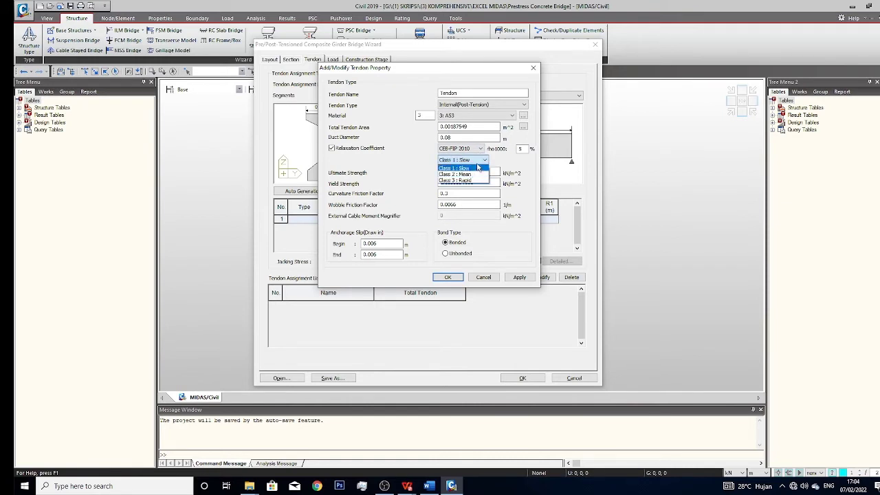
click(478, 167)
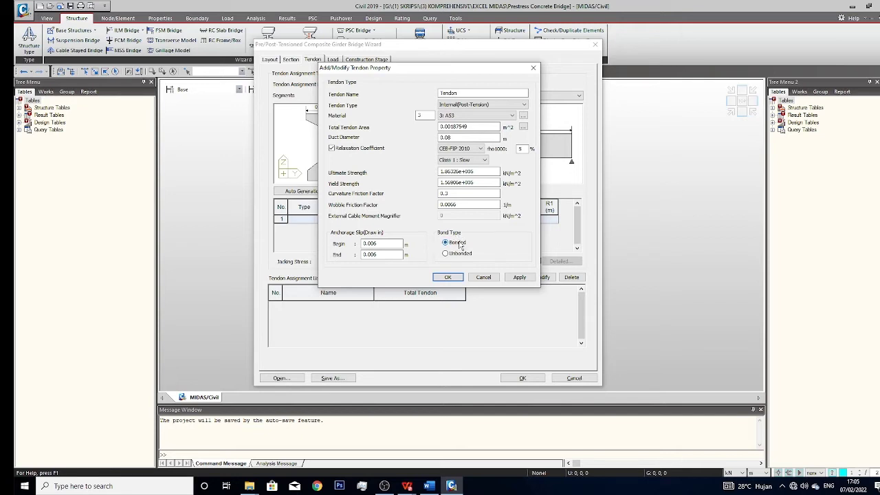
click(459, 281)
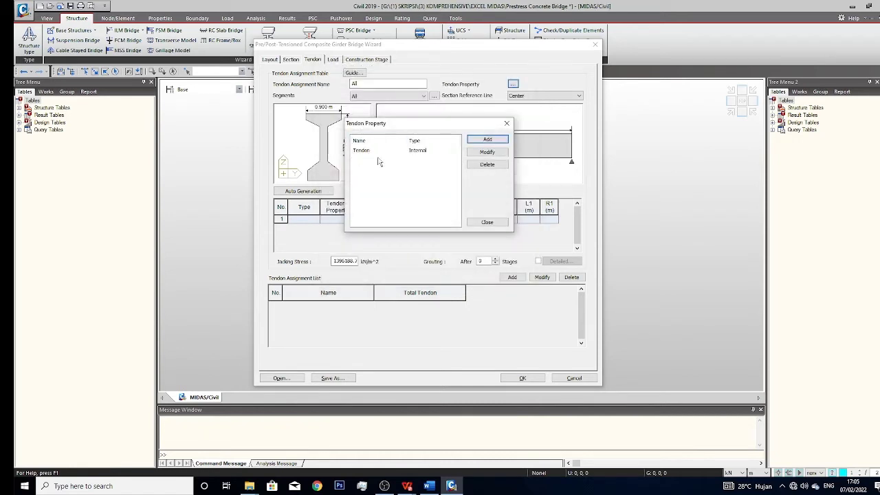
click(484, 225)
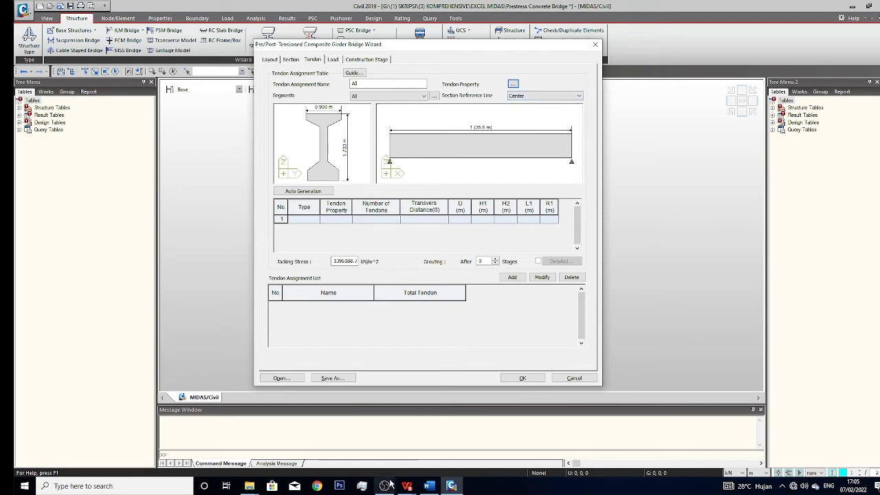
Step: Open Detail Tendon.pdf from the VIDEO folder and examine the tendon layout and its table, switching back to MIDAS Civil
mouse_move(250, 486)
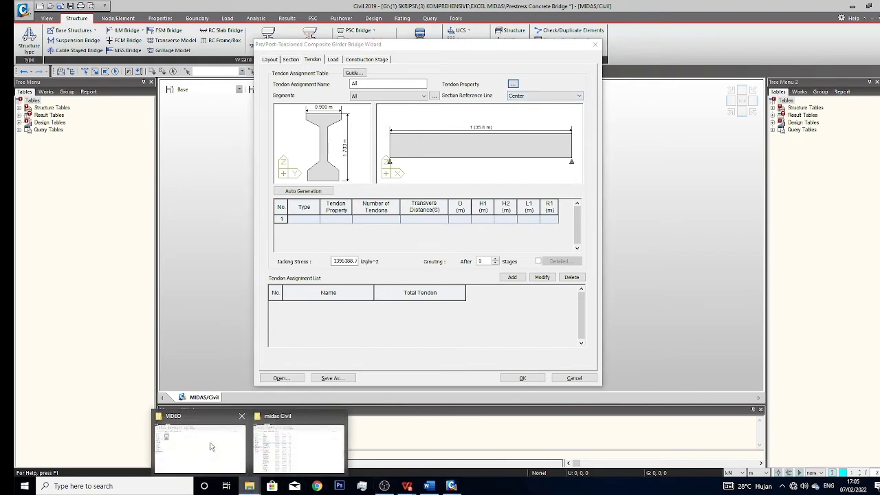
click(182, 440)
double_click(189, 325)
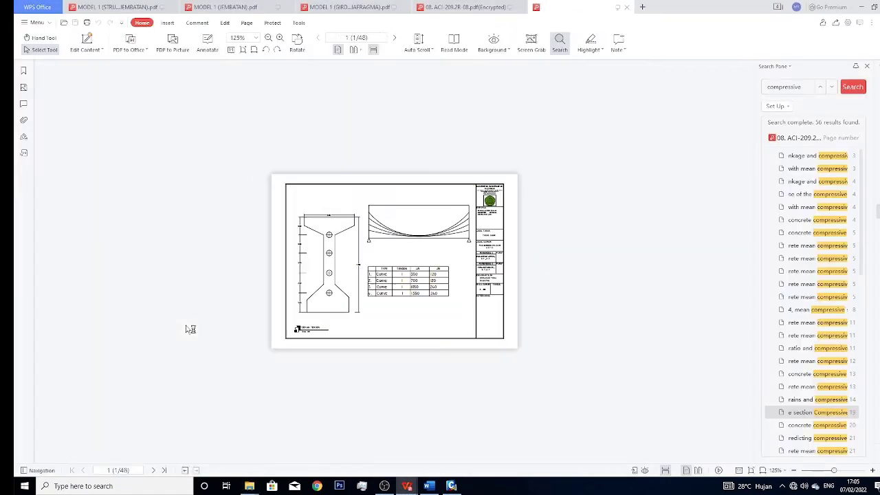
ctrl+scroll(369, 258, up, 3)
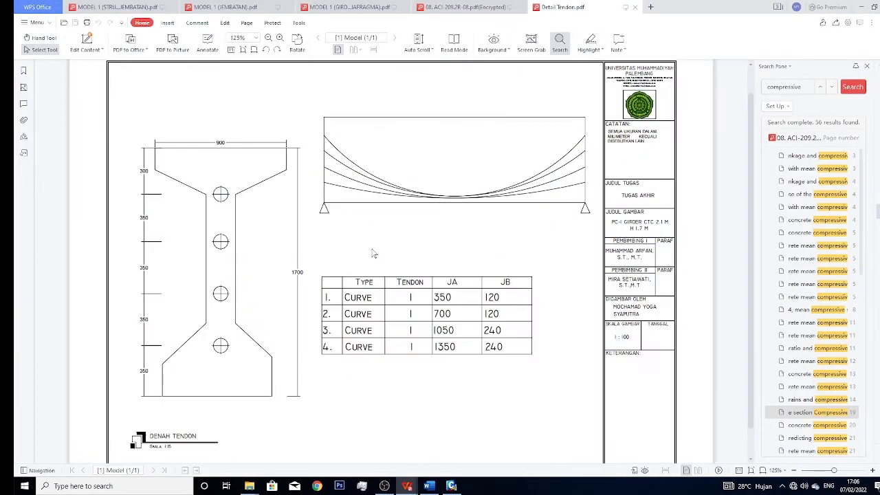
click(451, 486)
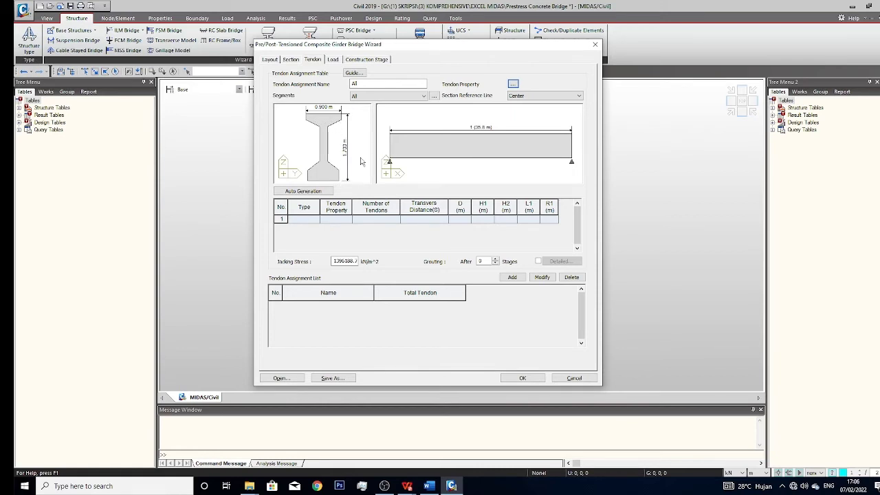
Step: Set the first row of the tendon assignment table to the Curved type with the Tendon property
click(316, 220)
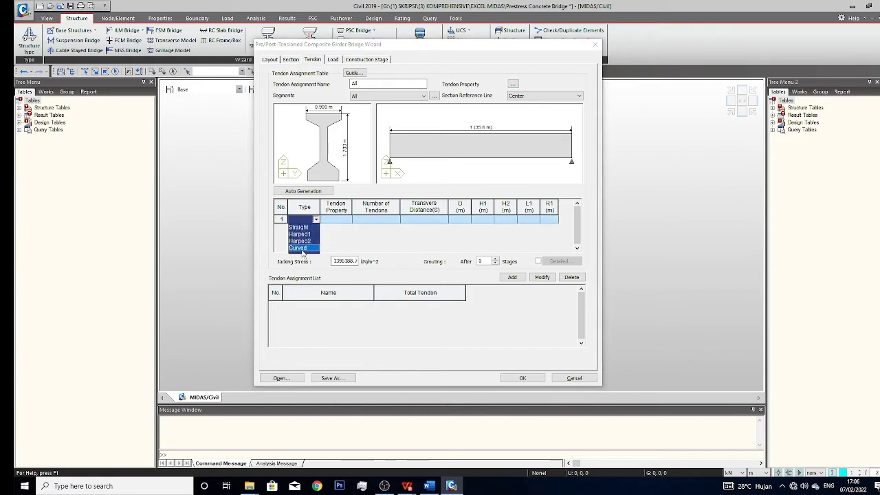
click(303, 247)
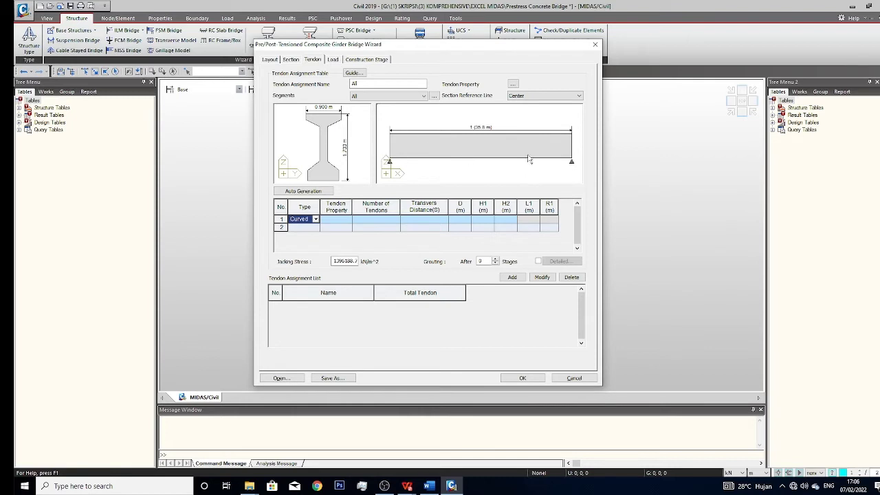
click(343, 221)
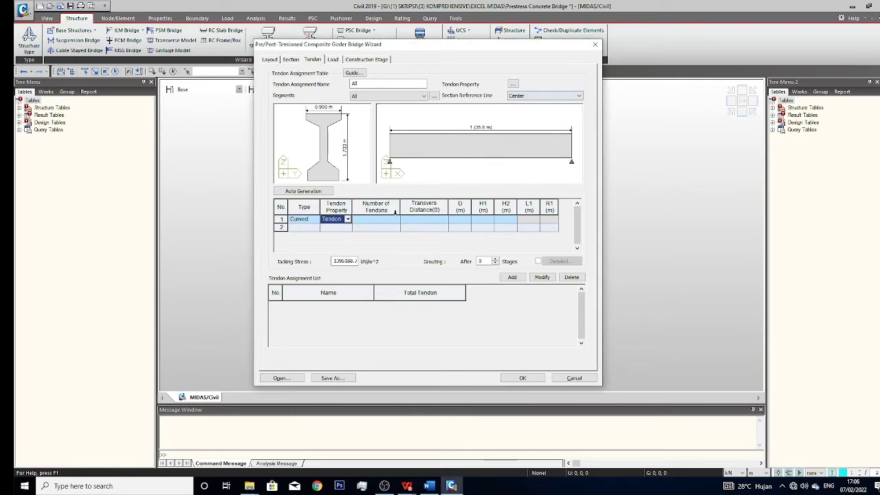
click(396, 222)
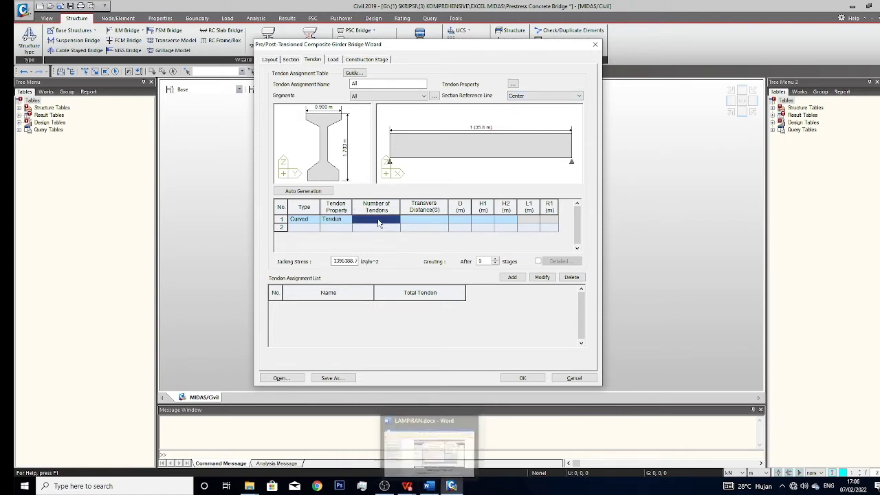
click(405, 221)
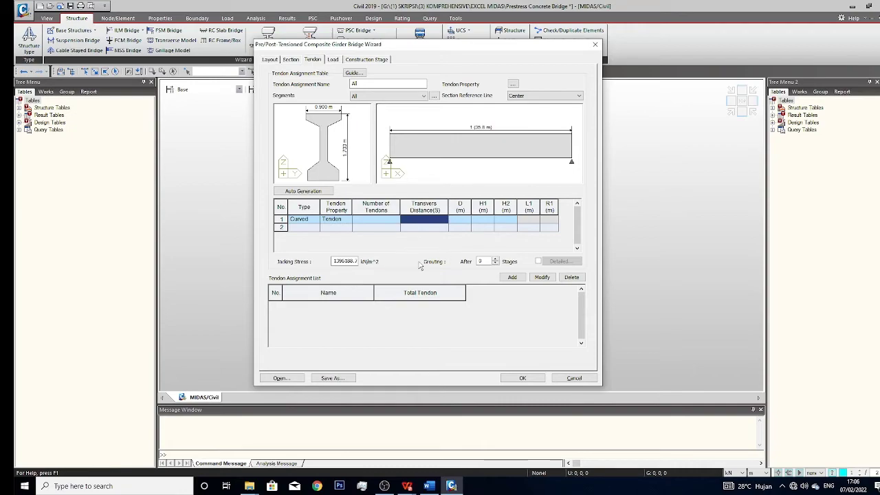
Step: Consult Detail Tendon.pdf and enter 1 tendon with a transverse distance of 0.35 in the first row
click(430, 487)
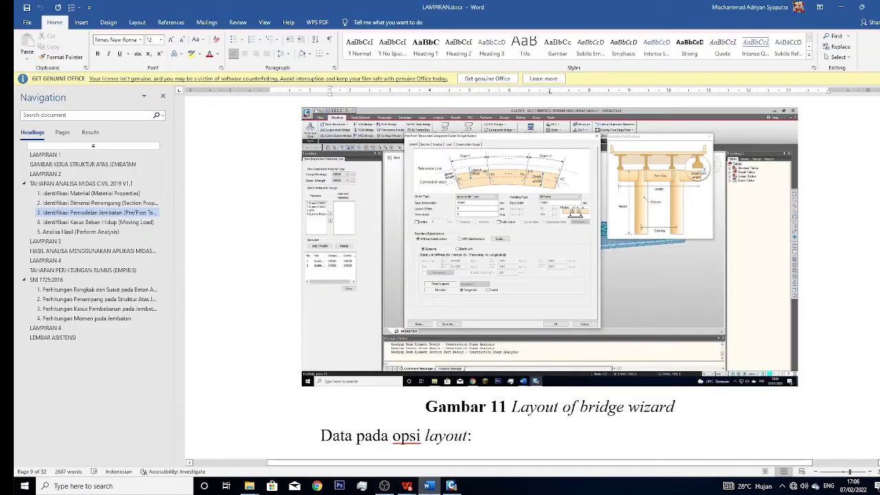
click(430, 487)
mouse_move(407, 485)
click(620, 454)
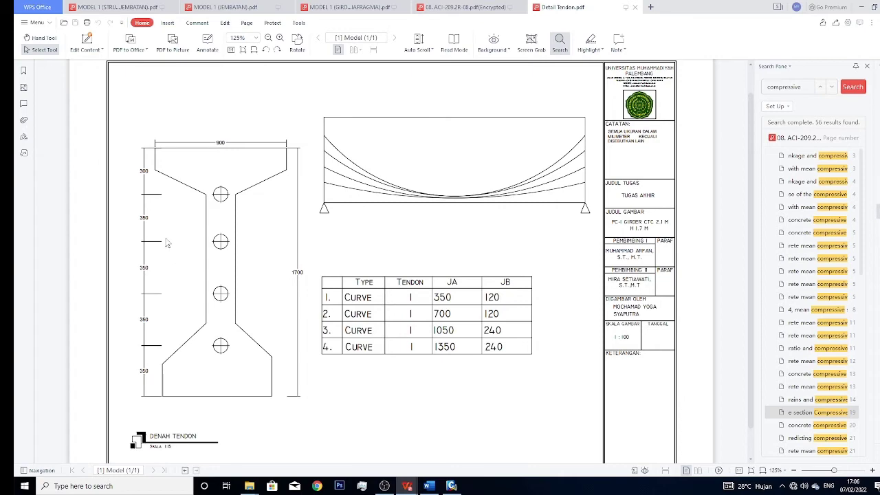
click(861, 5)
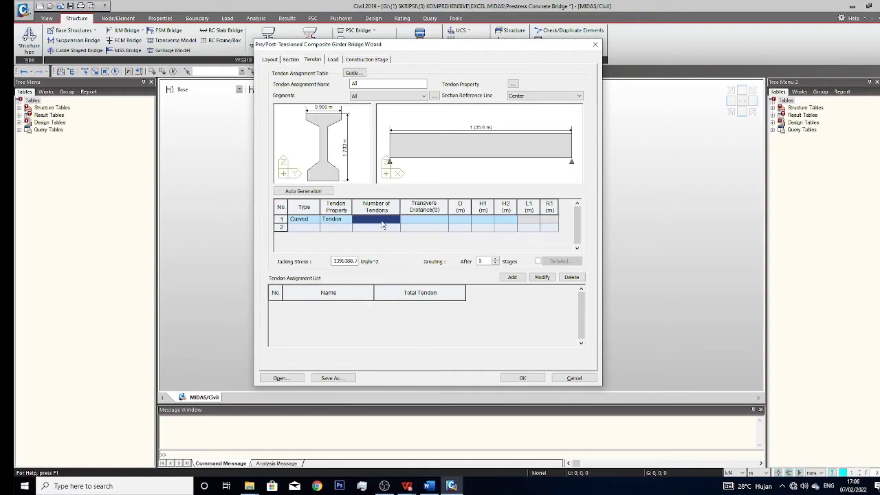
text(1)
key(Tab)
key(Tab)
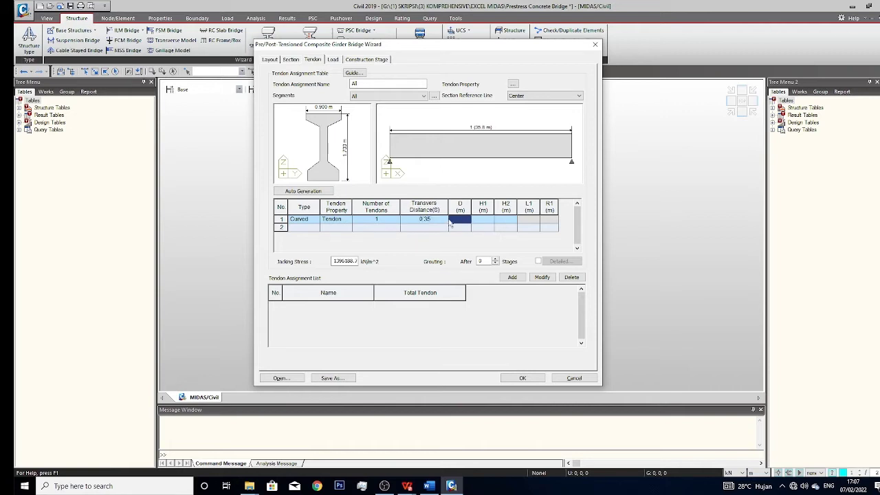
Step: Consult the tendon figure in LAMPIRAN.docx and set the first row's transverse distance and D to 0
key(alt+Tab)
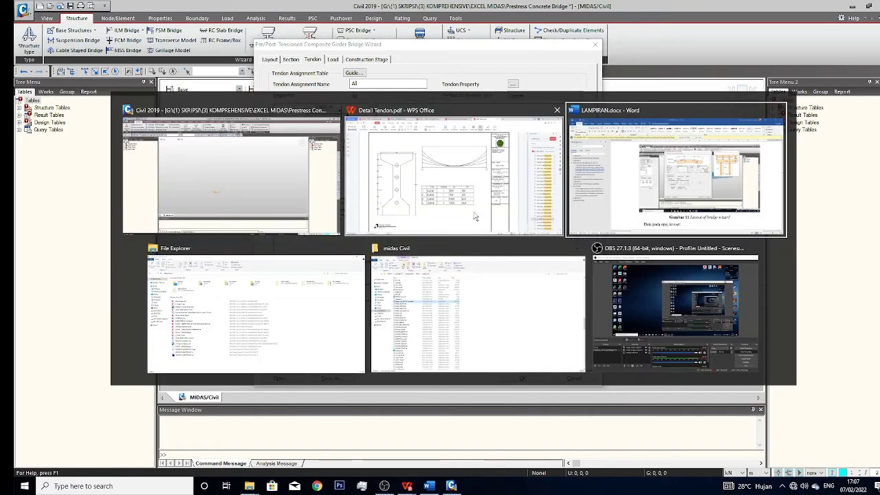
scroll(497, 225, down, 10)
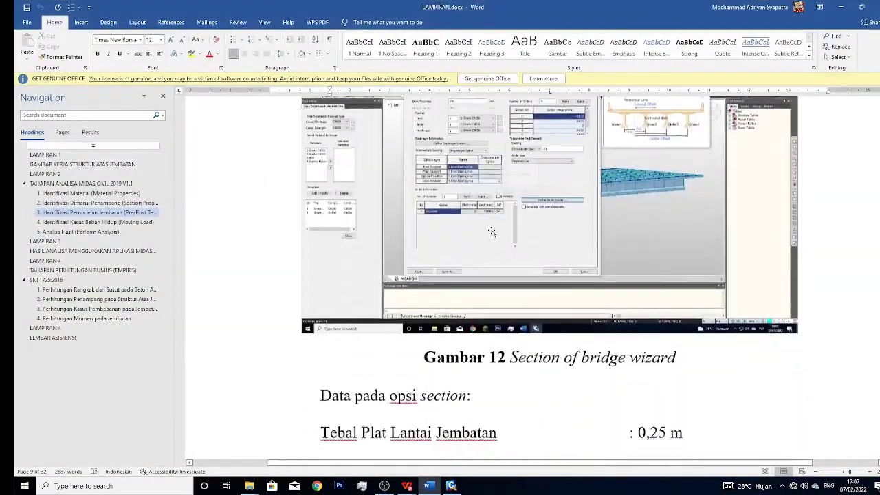
scroll(492, 234, down, 15)
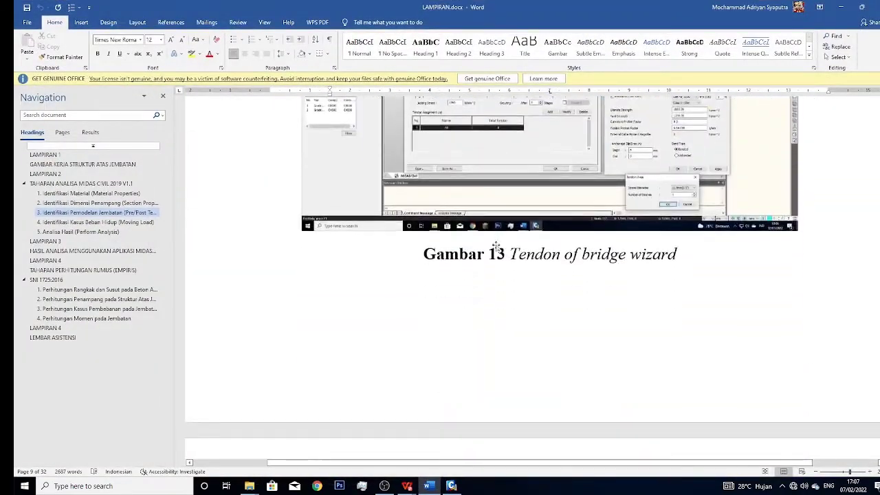
scroll(520, 301, up, 4)
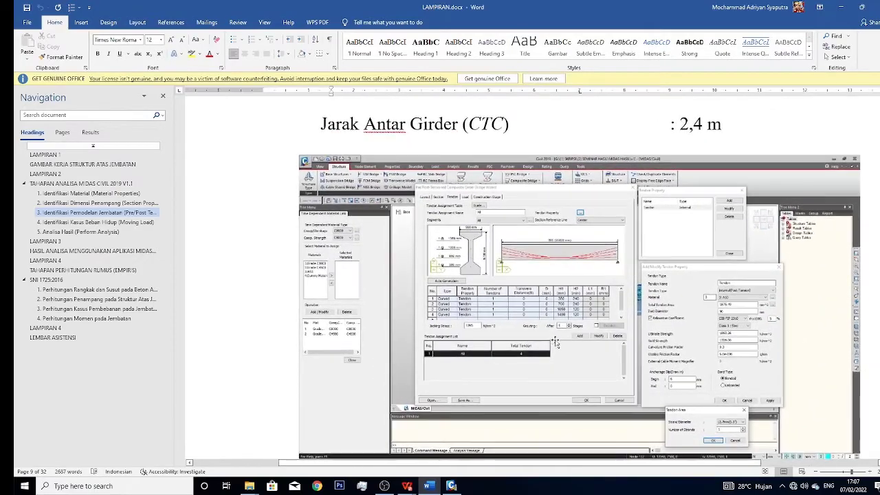
key(alt+Tab)
click(430, 220)
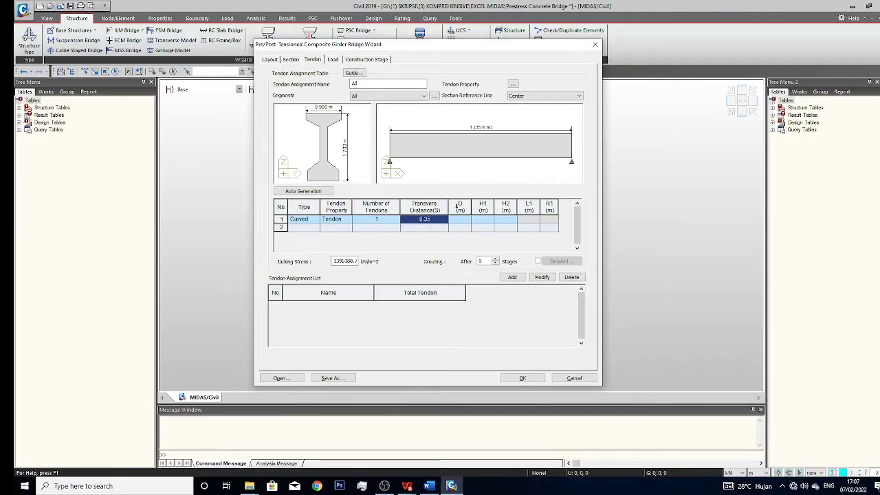
key(Return)
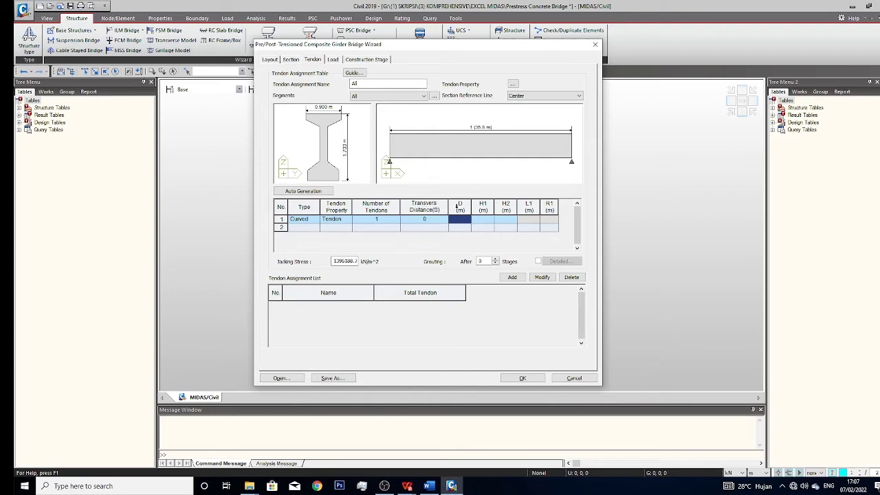
key(alt+Tab)
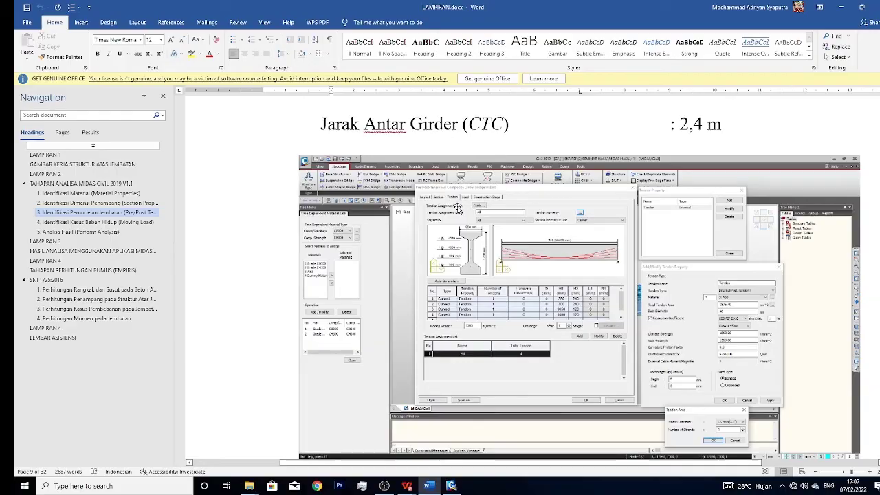
key(alt+Tab)
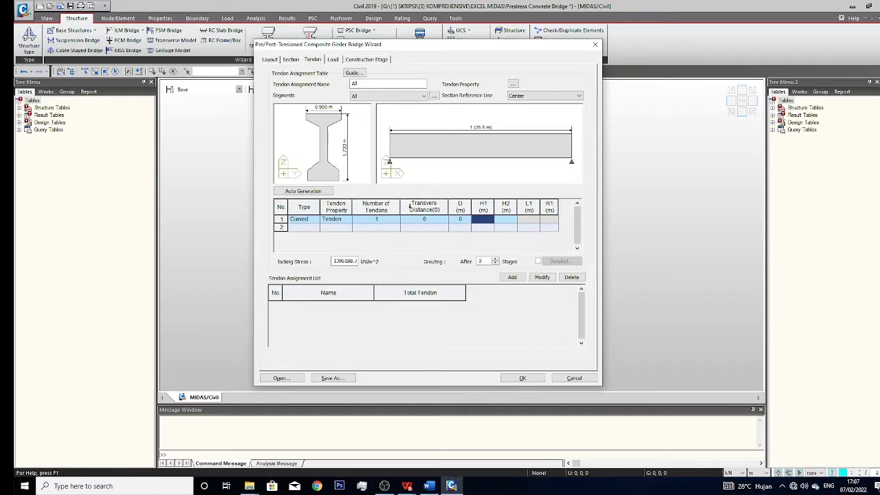
Step: Examine the segment choices, the tendon property list and the Auto Generation options for the tendon assignment
click(434, 95)
click(497, 97)
click(512, 84)
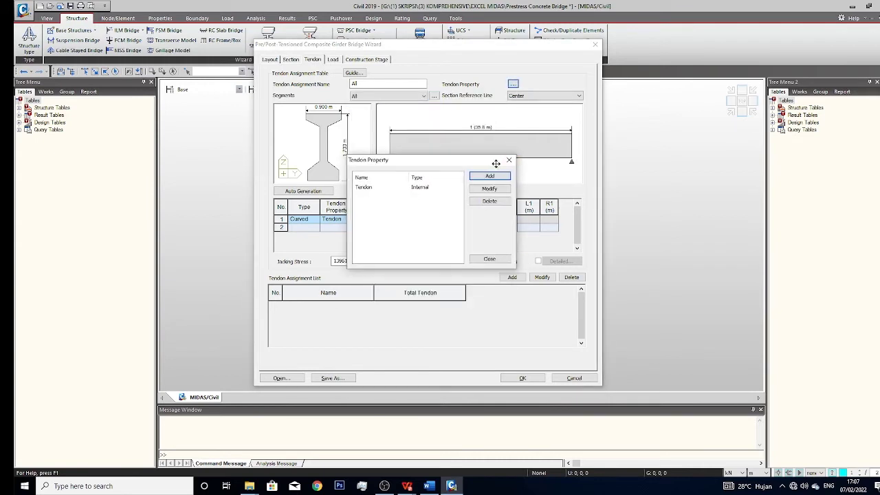
click(509, 160)
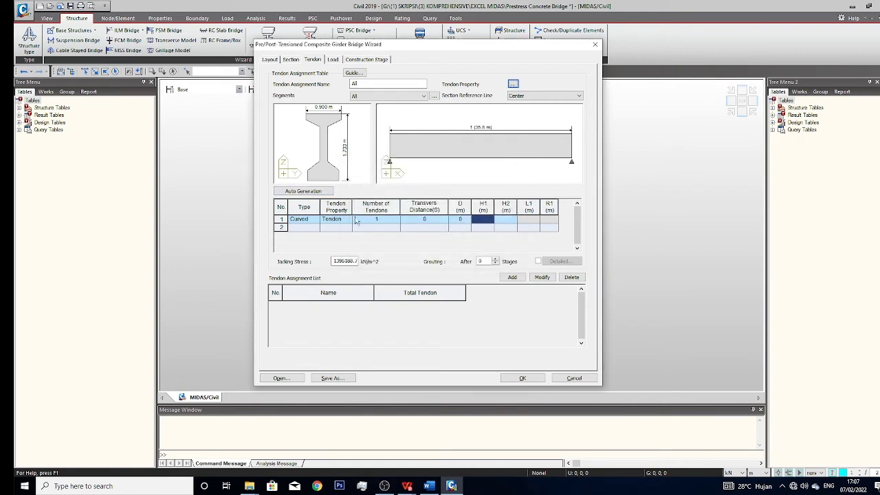
click(290, 192)
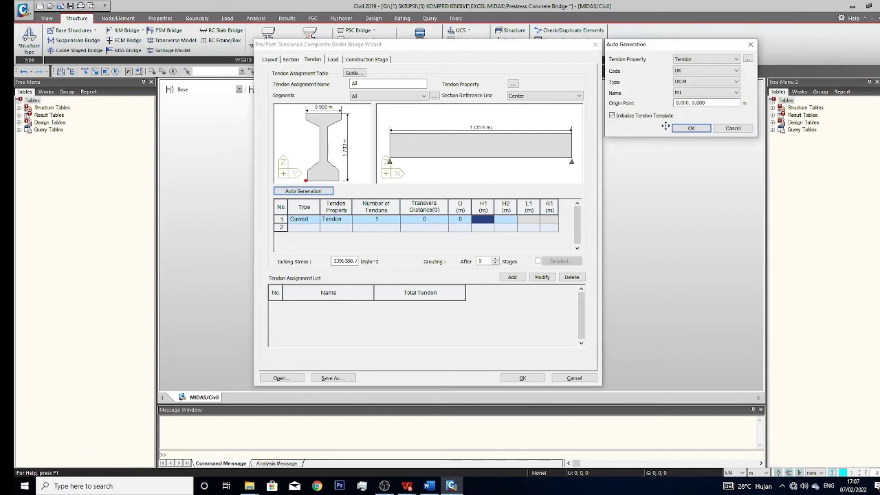
click(690, 60)
click(687, 71)
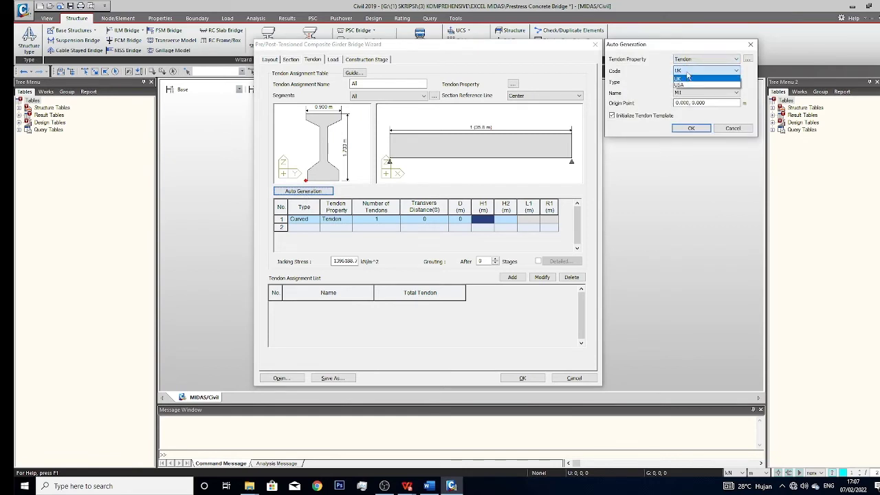
click(687, 77)
click(750, 44)
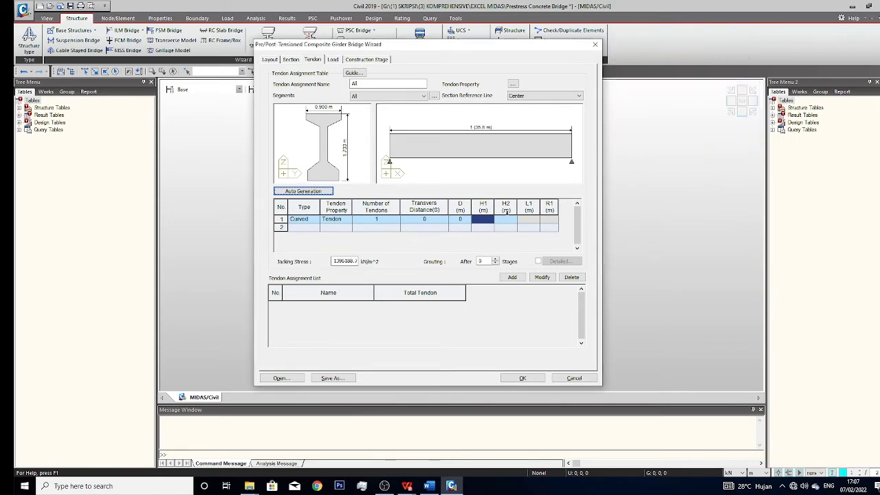
Step: Open the tendon guide and set the first row's H1 to 0.35 m, checking the JA column in Detail Tendon.pdf
click(354, 72)
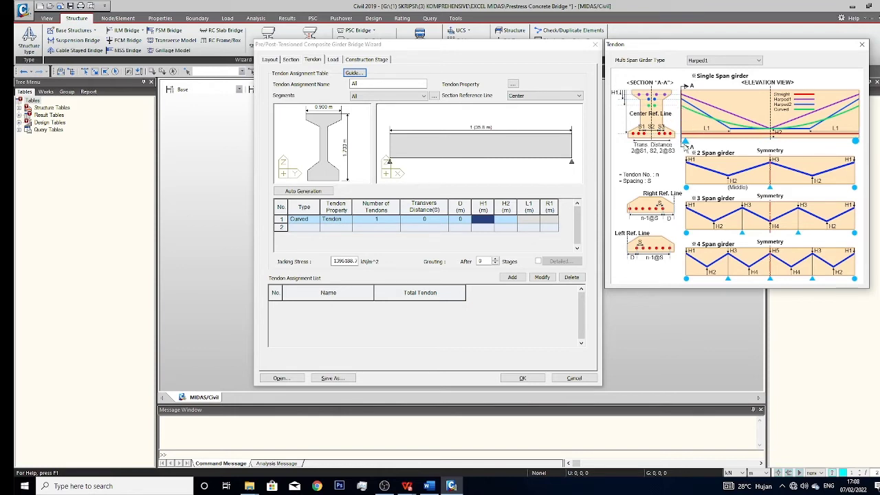
click(486, 219)
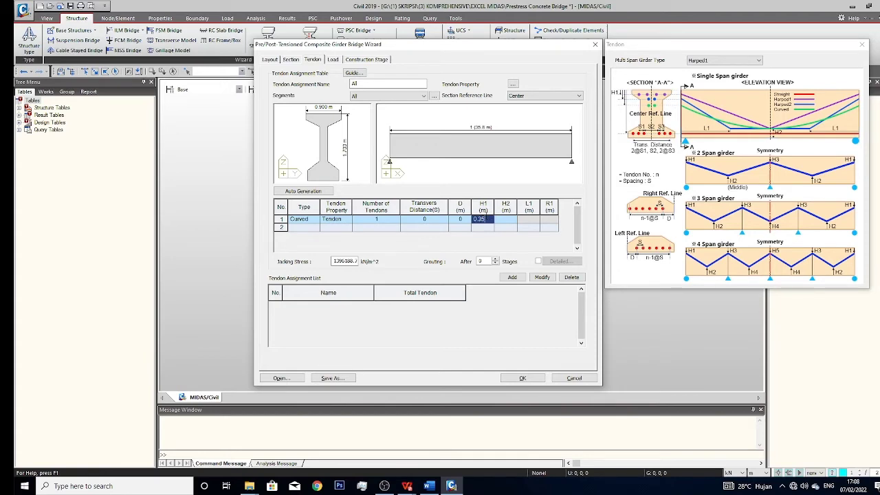
key(alt+Tab)
key(alt+Tab)
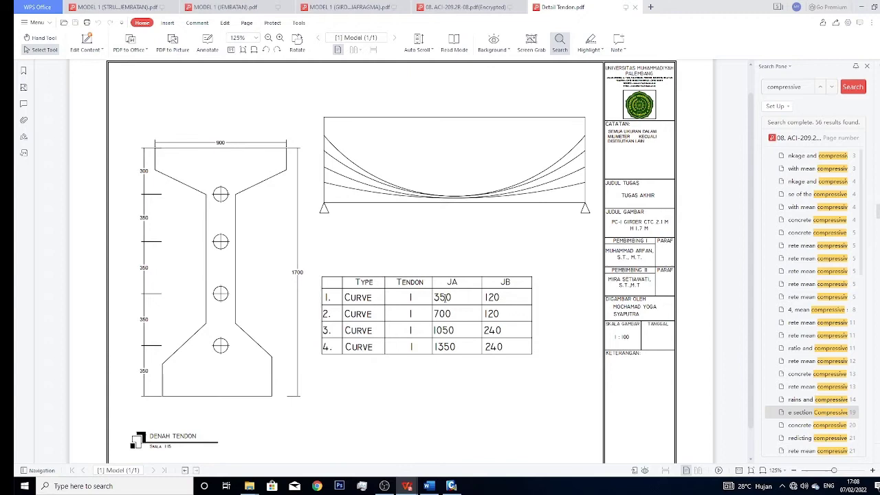
double_click(446, 297)
key(alt+Tab)
Step: Consult the JB column in Detail Tendon.pdf and set the first row's H2 to 0.12 m
click(514, 222)
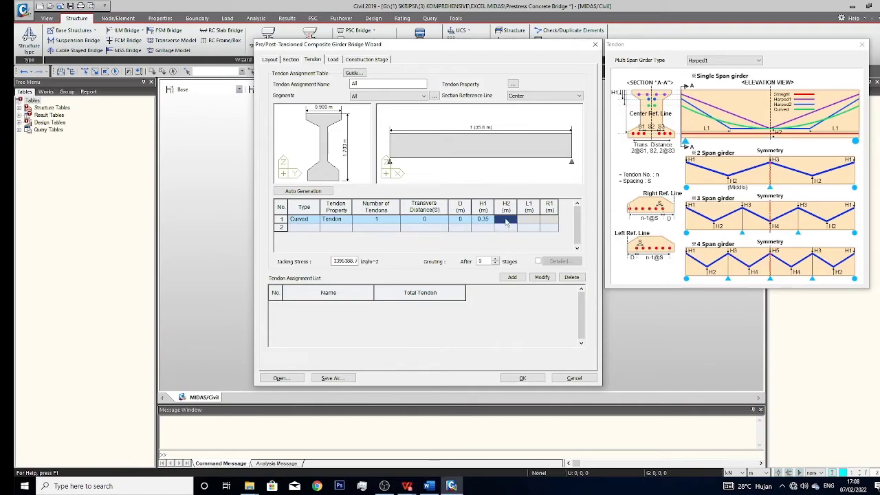
key(alt+Tab)
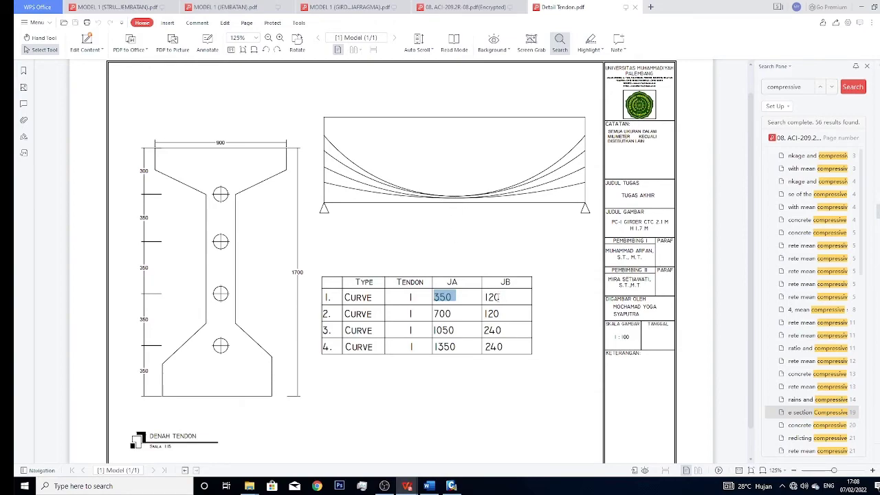
key(alt+Tab)
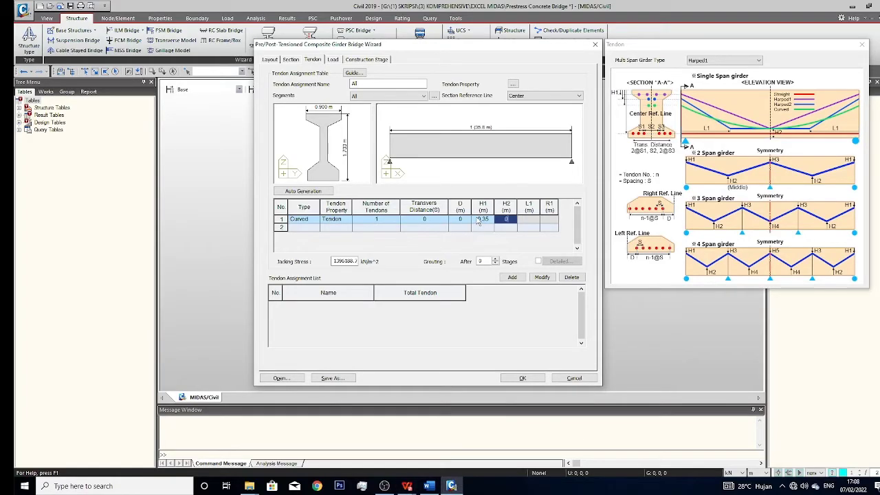
text(0.12)
key(Return)
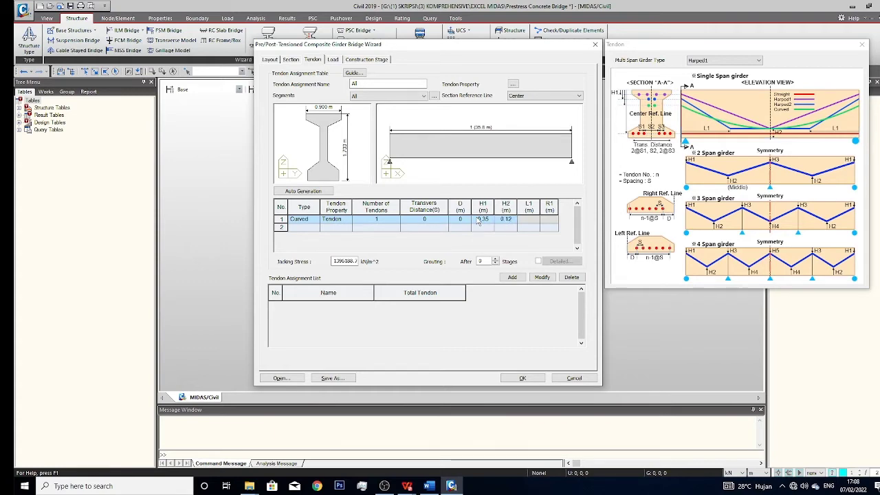
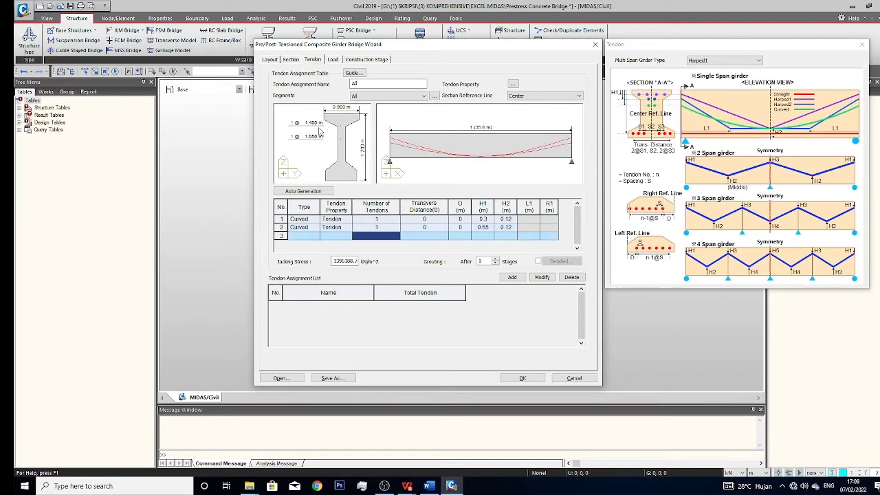
Step: Check row 3 in Detail Tendon.pdf and fill the third row with Curved type, Tendon property, 1 tendon and a transverse distance of 0
key(alt+Tab)
double_click(458, 330)
key(alt+Tab)
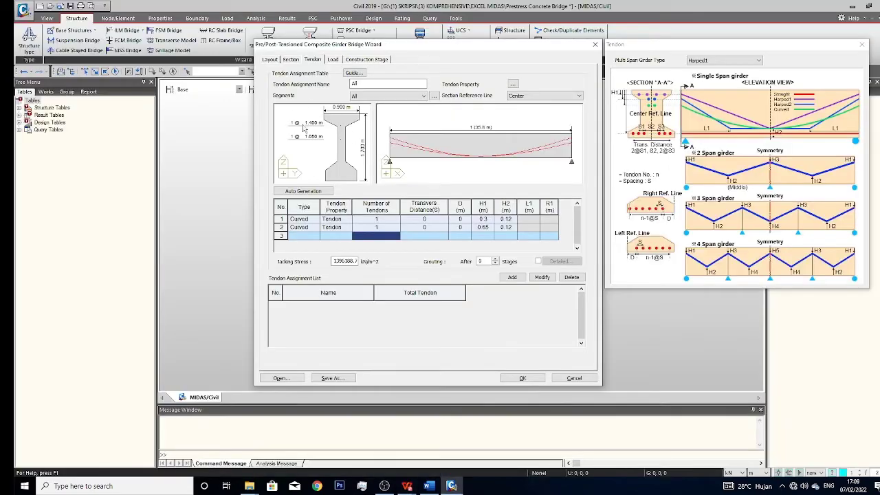
click(316, 236)
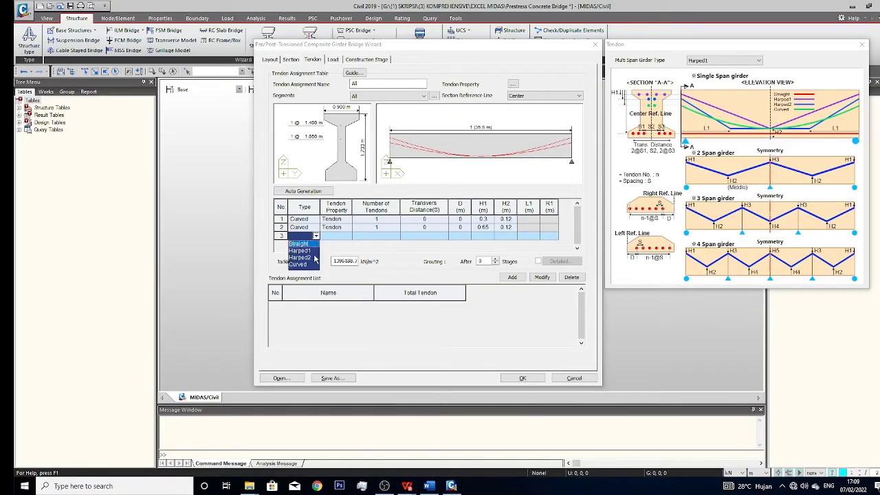
click(300, 264)
click(349, 236)
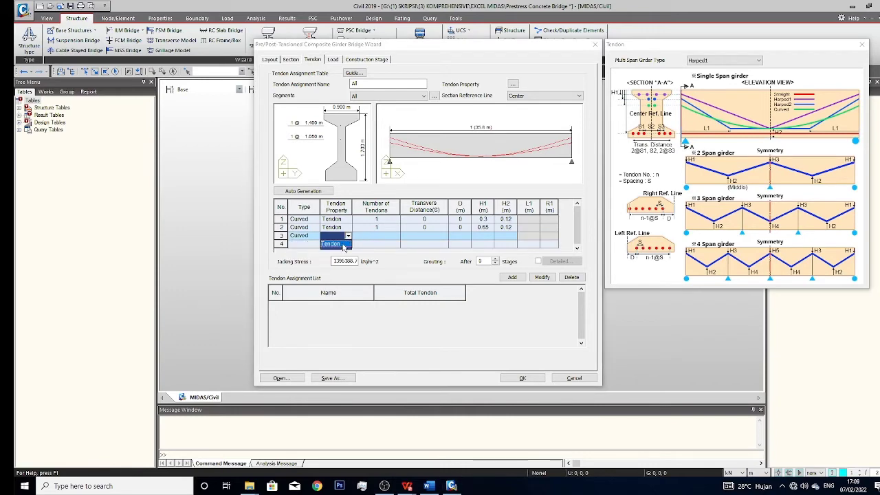
click(337, 244)
click(376, 236)
text(1)
key(Tab)
text(0)
key(Tab)
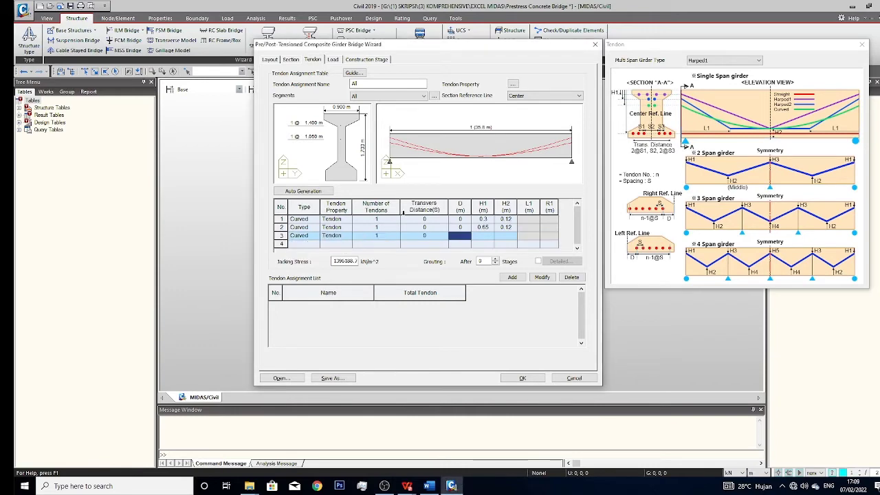
Step: Consult Detail Tendon.pdf and set the third row's D to 0, H1 to 0.1 m and H2 to 0.24 m
key(alt+Tab)
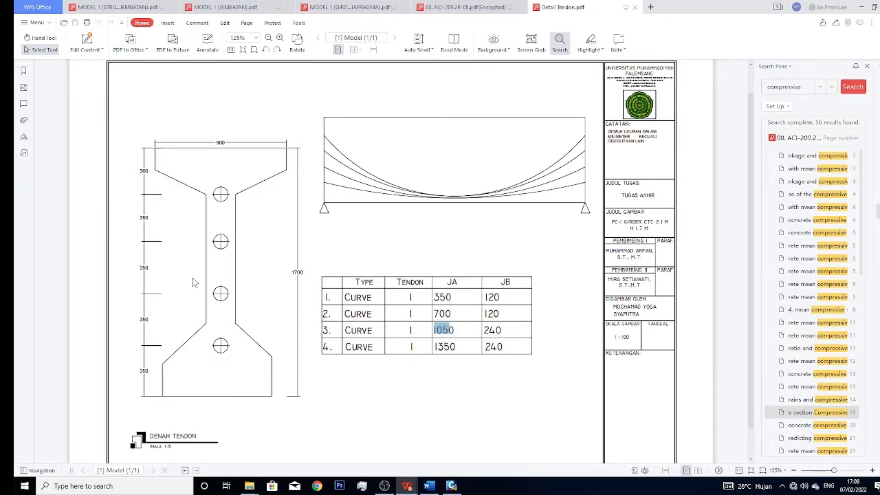
key(alt+Tab)
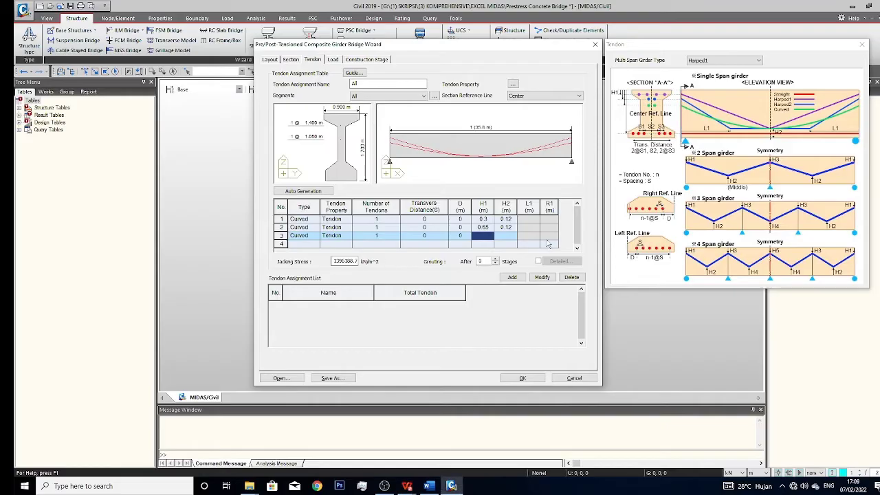
text(0.1)
key(Tab)
key(alt+Tab)
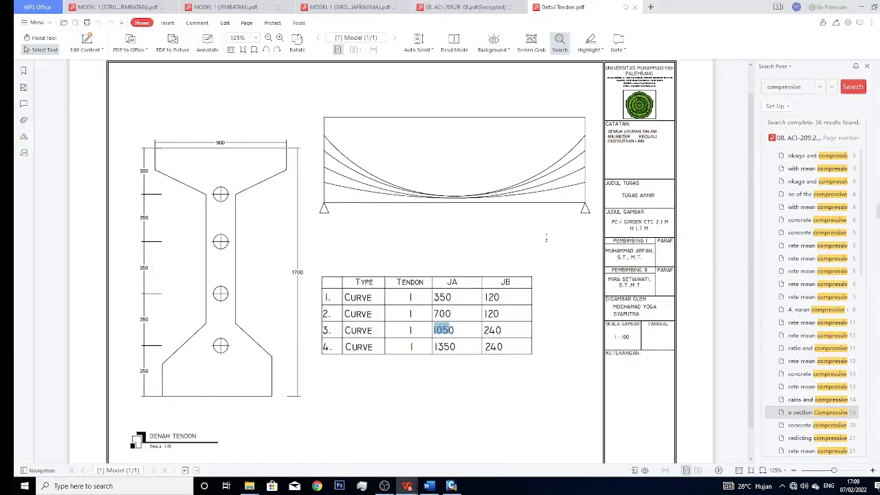
key(alt+Tab)
text(0.224)
key(BackSpace)
key(BackSpace)
text(4)
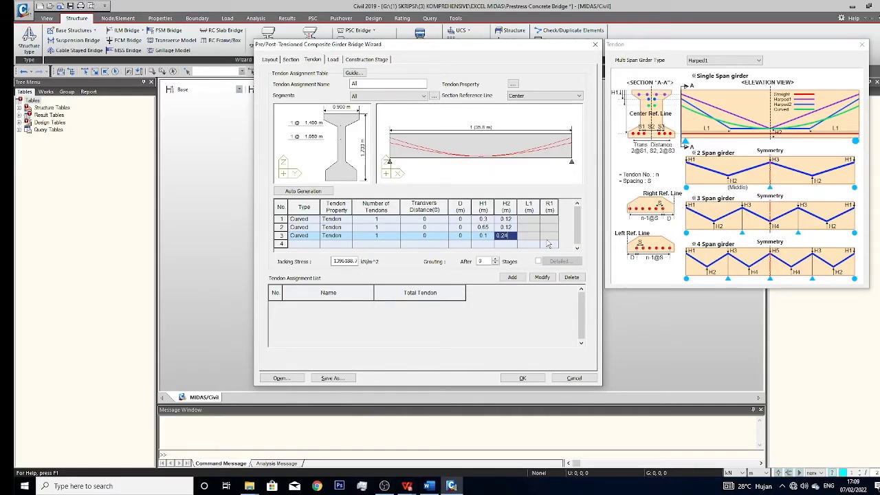
click(418, 244)
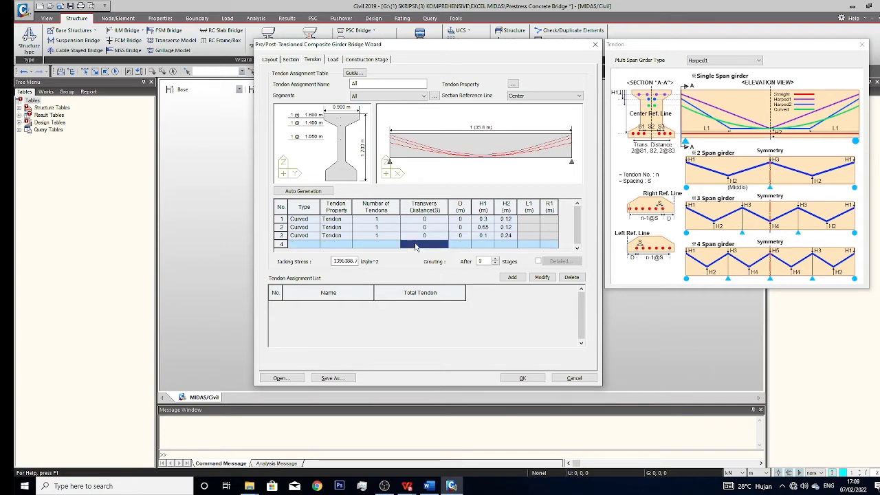
Step: Correct the third row's H1 to 1 m
click(485, 236)
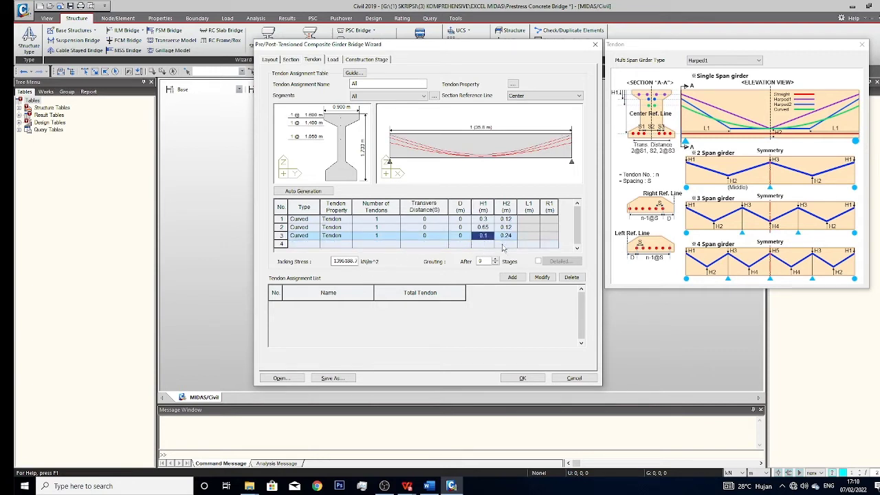
text(1)
click(485, 246)
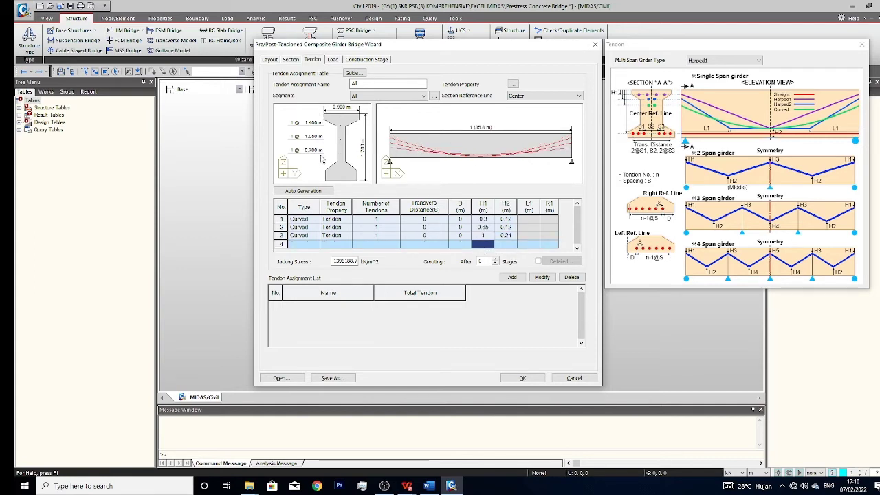
Step: Fill the fourth row with Curved type, Tendon property, 1 tendon and a transverse distance of 0
click(314, 245)
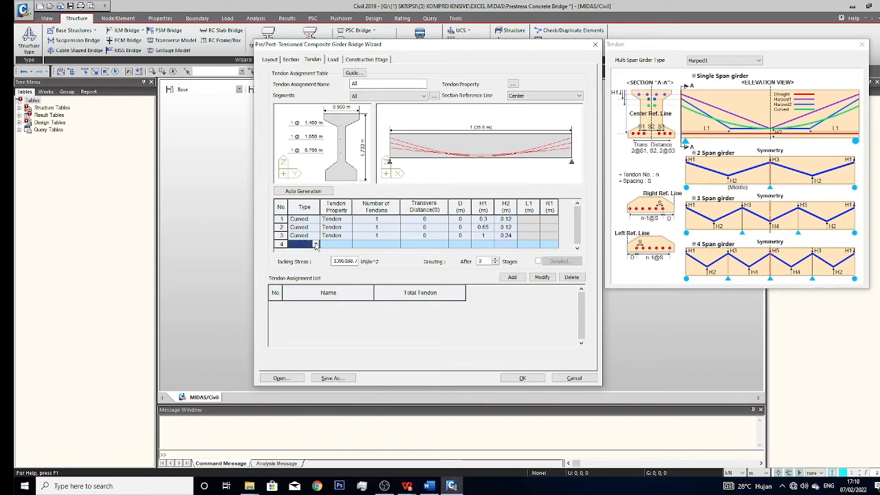
click(316, 245)
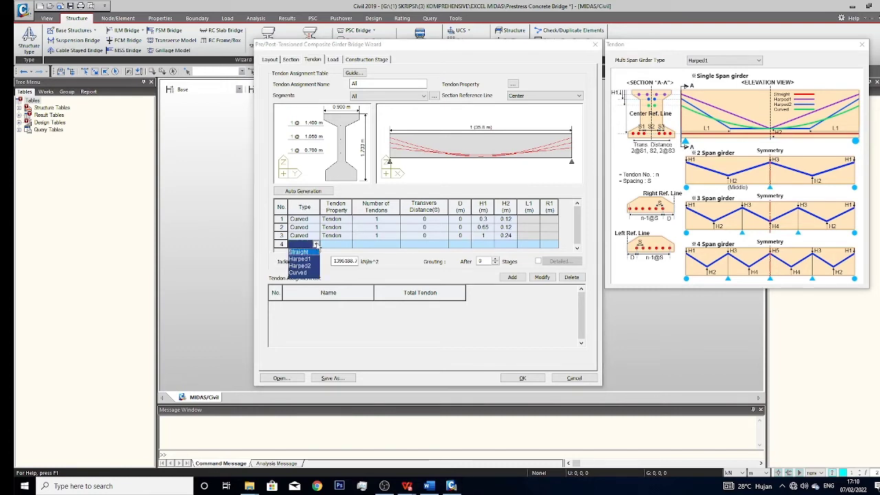
click(314, 279)
click(349, 245)
click(331, 252)
key(Tab)
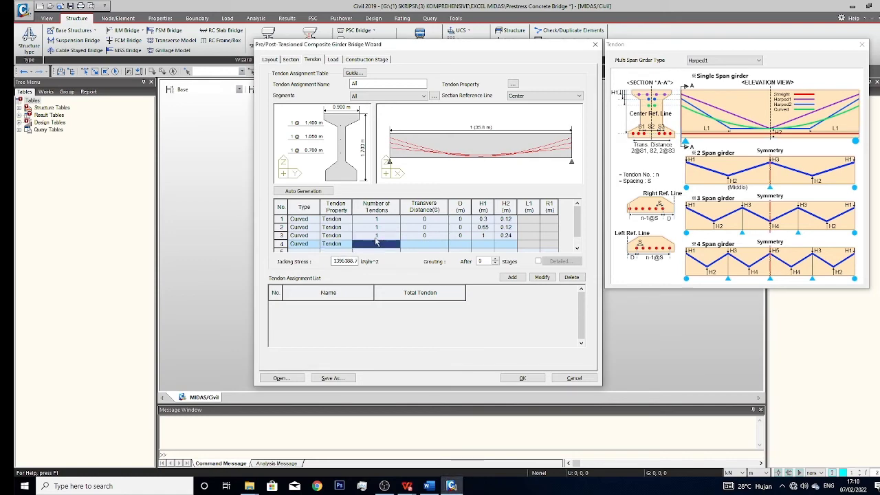
key(Tab)
key(Tab)
key(Tab)
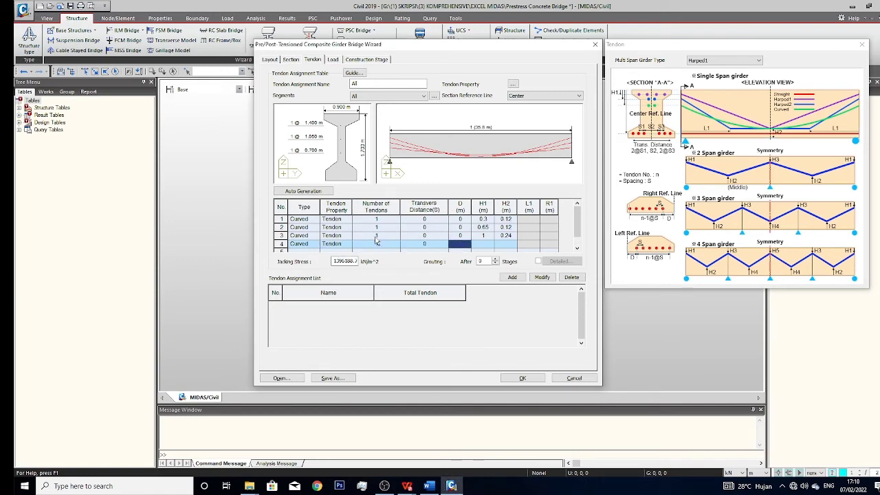
Step: Consult Detail Tendon.pdf and set the fourth row's D to 0, H1 to 1.35 m and H2 to 0.24 m
key(alt+Tab)
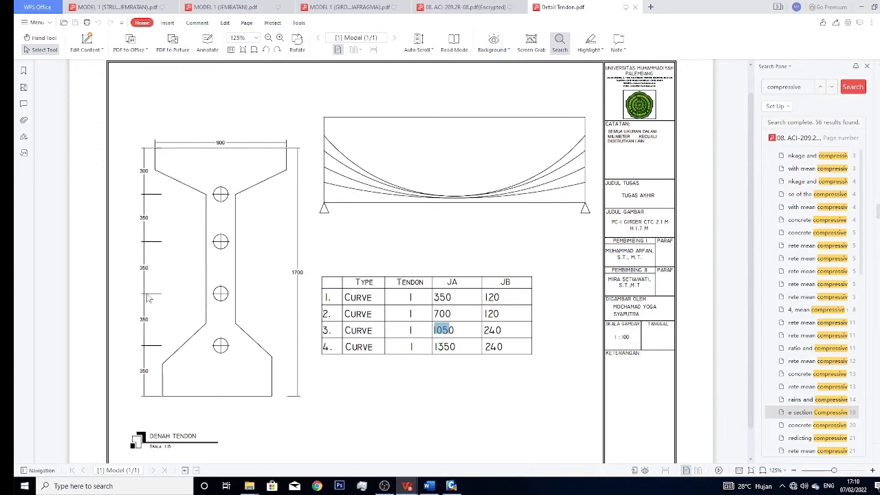
key(alt+Tab)
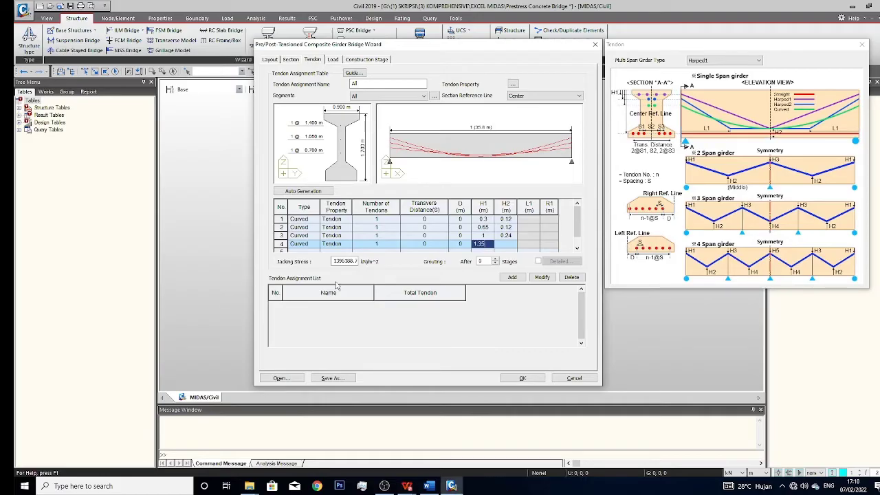
key(Tab)
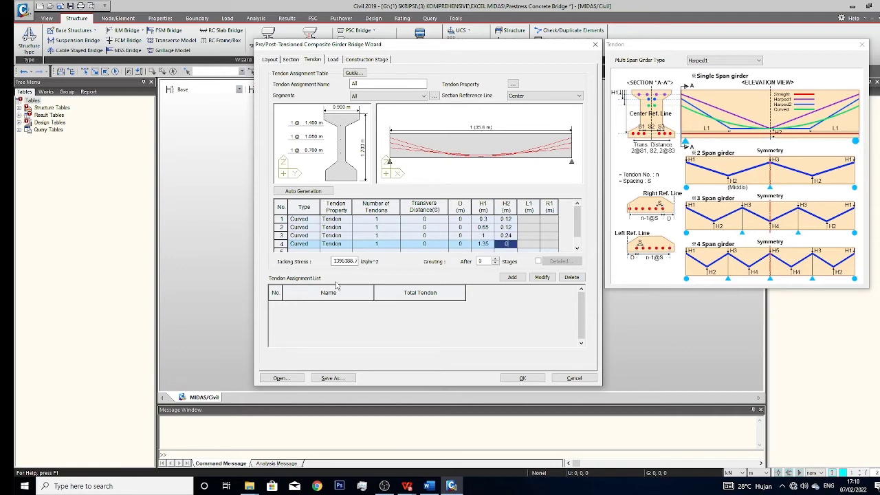
click(376, 236)
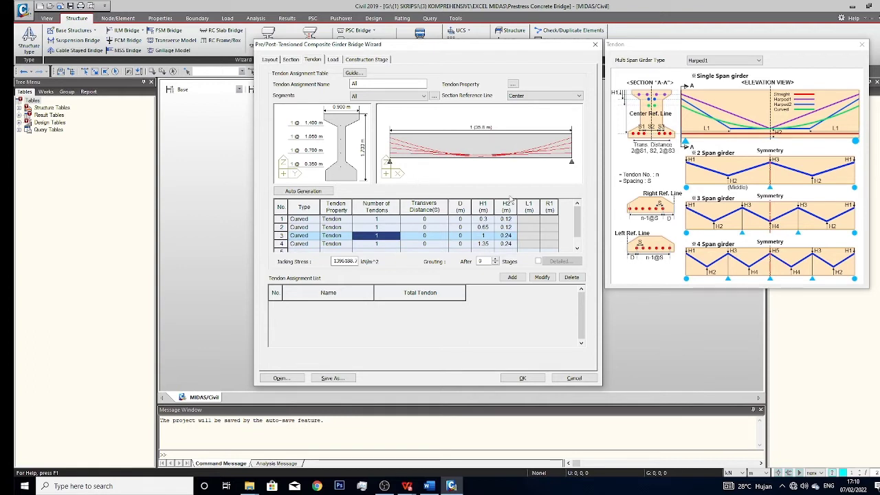
Step: Set the first row's H2 to 0.24 m
drag(506, 243, 506, 218)
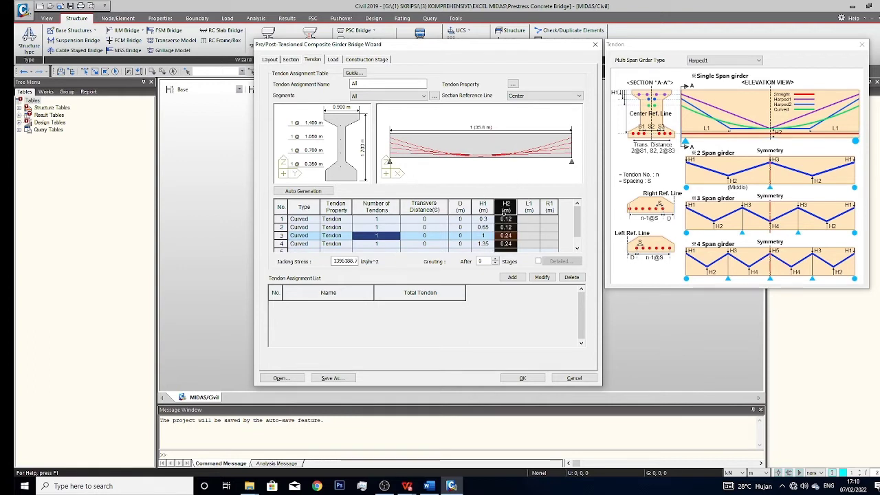
text(0.24)
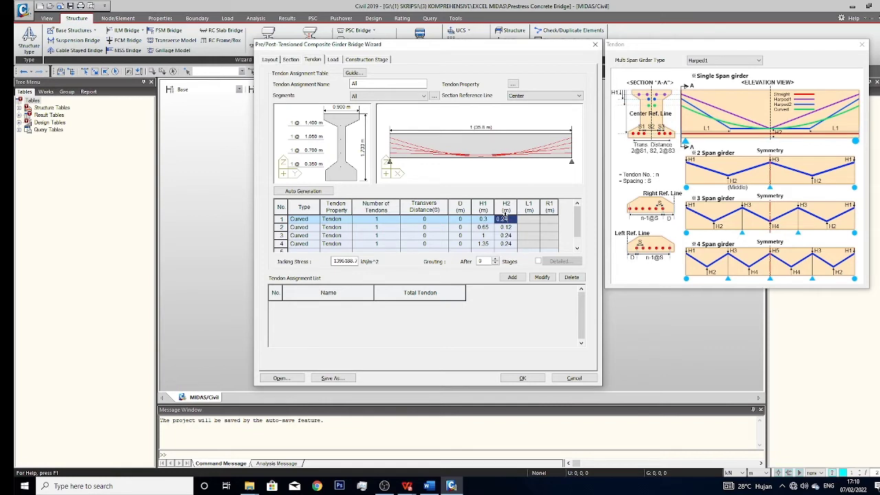
key(Return)
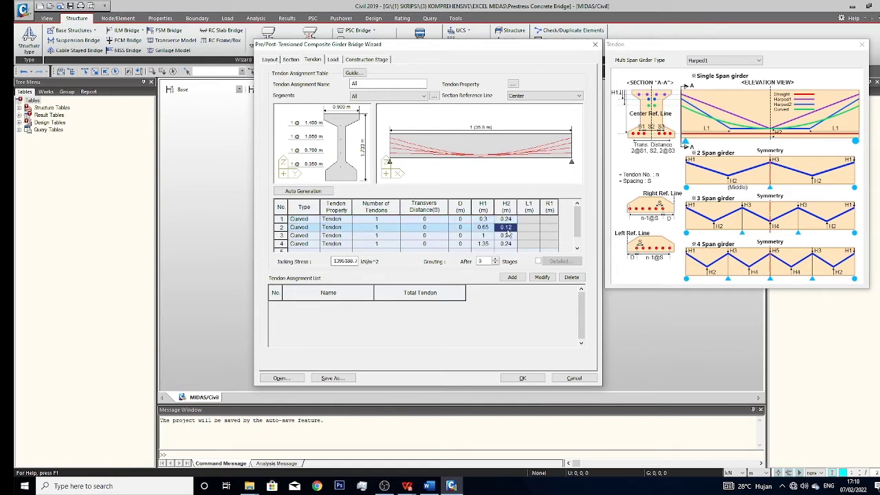
Step: Set H2 to 0.24 m for the second tendon row and to 0.12 m for the third and fourth rows
text(0)
click(504, 235)
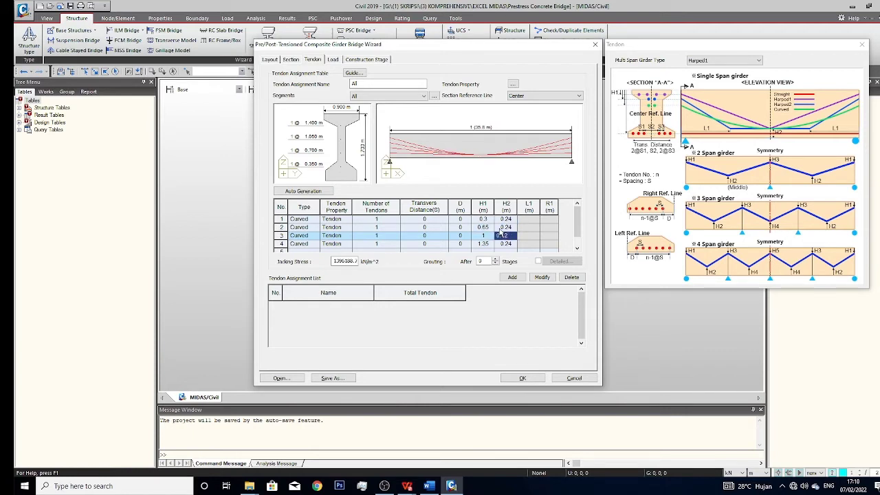
click(506, 244)
text(0)
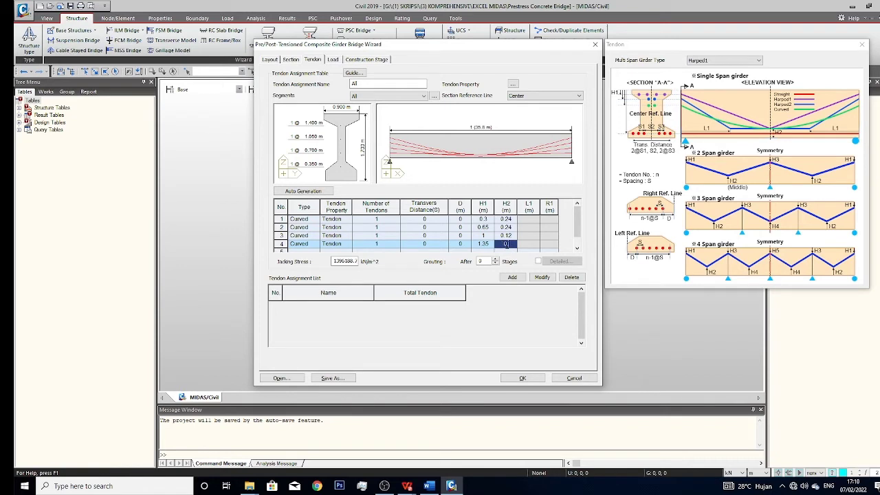
text(.12)
click(506, 236)
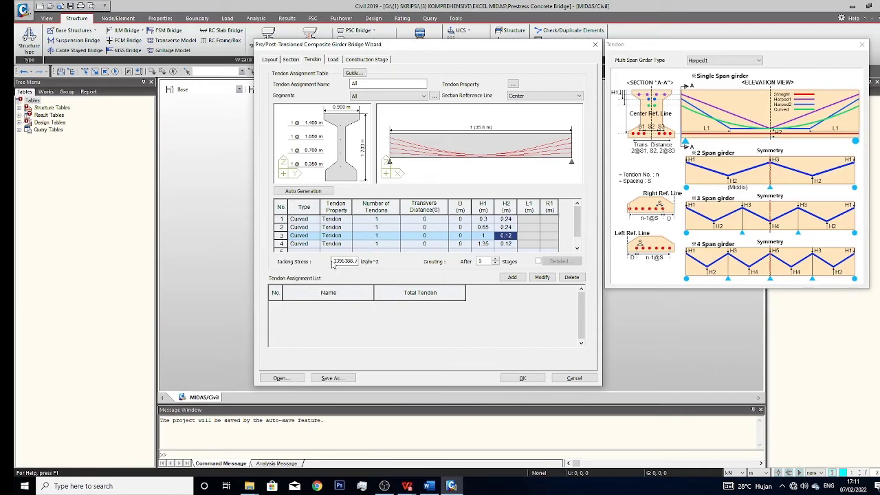
Step: Consult the tendon figure in LAMPIRAN.docx, then set the jacking stress to 139500 kN/m^2 and add the All tendon assignment to the list
click(429, 485)
scroll(485, 315, down, 2)
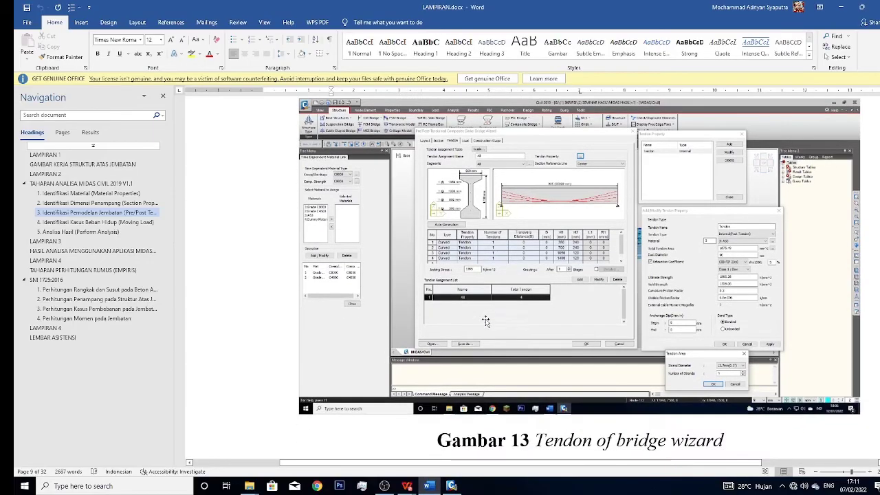
click(839, 7)
double_click(334, 261)
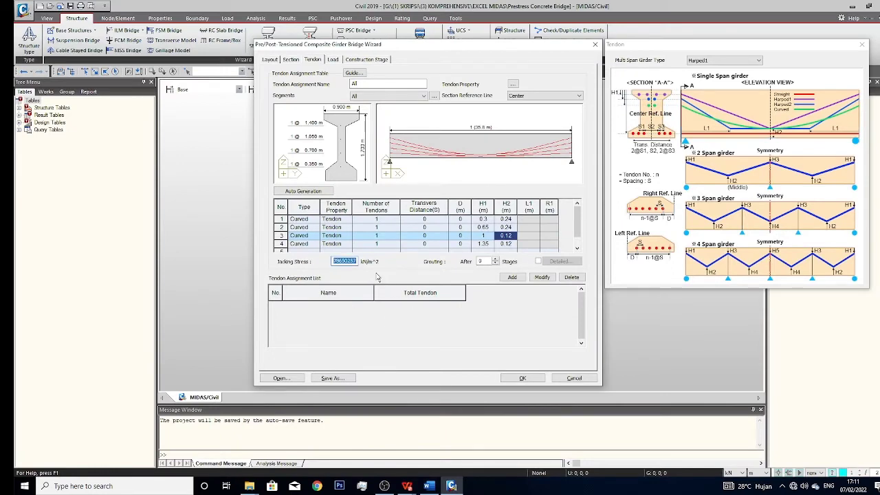
text(13 Tendon of bridge wizard)
key(alt+Tab)
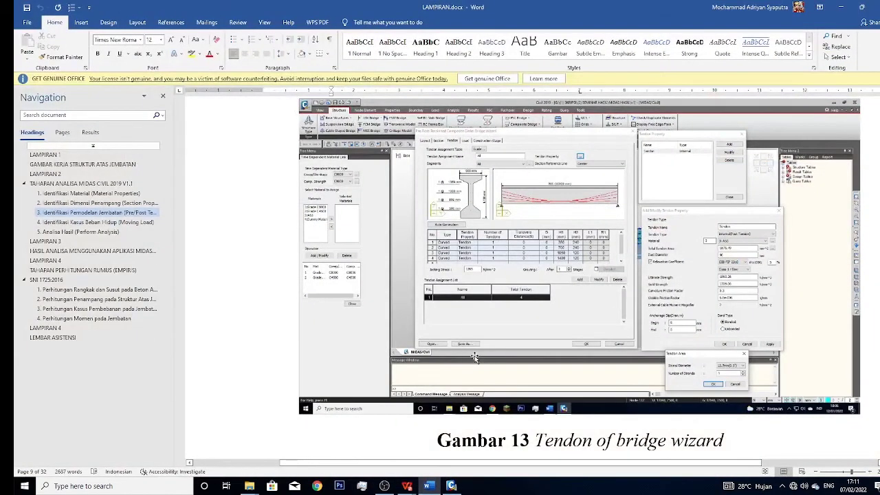
key(alt+Tab)
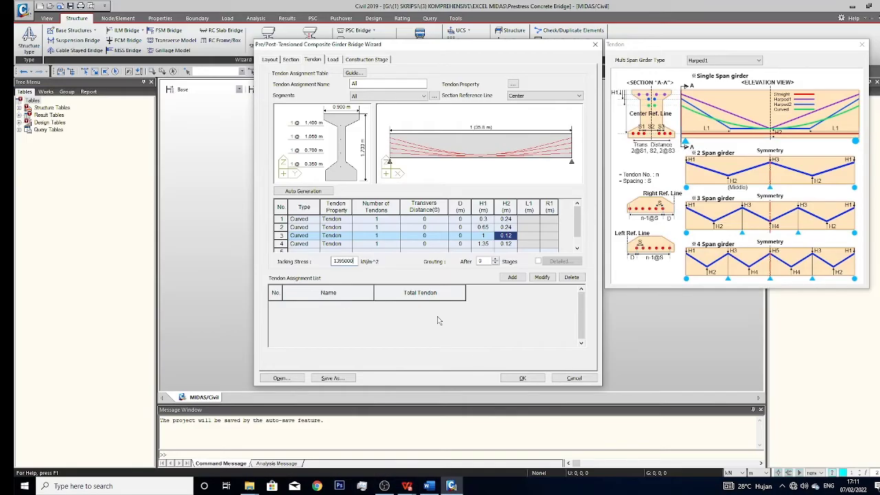
key(BackSpace)
click(519, 277)
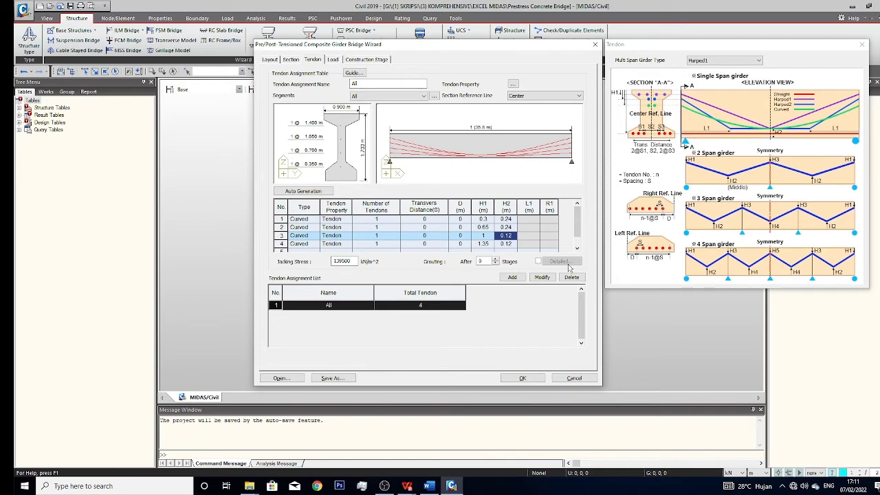
Step: Define the pavement and barrier load widths as b1 0.5, b2 7, b3 0, b4 7 and b5 0.5 m
click(332, 60)
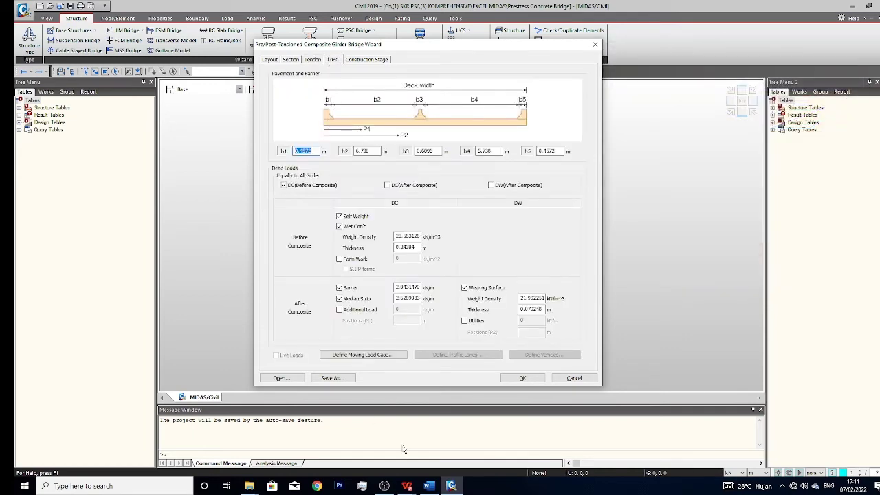
click(406, 485)
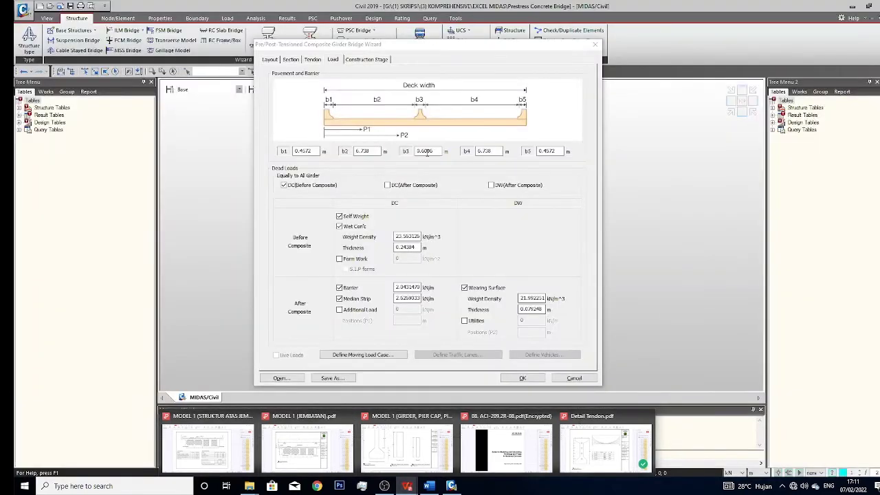
text(0.5)
key(Tab)
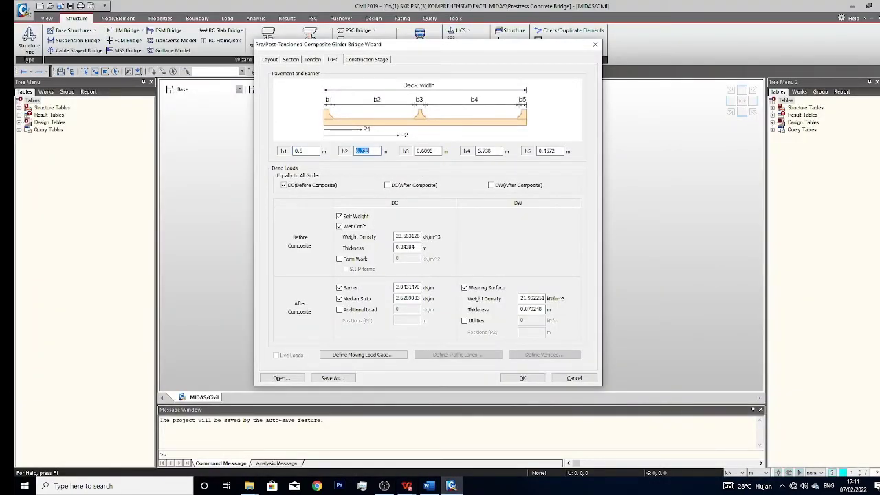
text(7)
key(Tab)
text(0)
key(Tab)
text(7)
key(Tab)
text(0.5)
Step: Set the wet concrete weight density to 23.5 kN/m^3 and thickness to 0.2 m, and exclude the median strip load
double_click(407, 237)
text(2)
double_click(416, 246)
text(0.2)
click(339, 299)
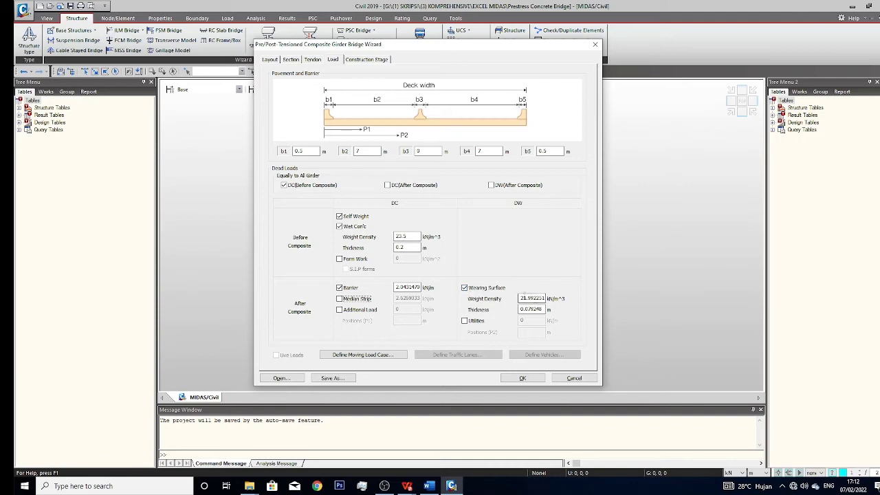
Step: Set the wearing surface weight density to 22 kN/m^3 and its thickness to 0.1 m
text(17.847006)
drag(521, 299, 634, 302)
text(22)
text(0.)
Step: Choose AASHTO LRFD as the moving load code and enable live loads
click(362, 354)
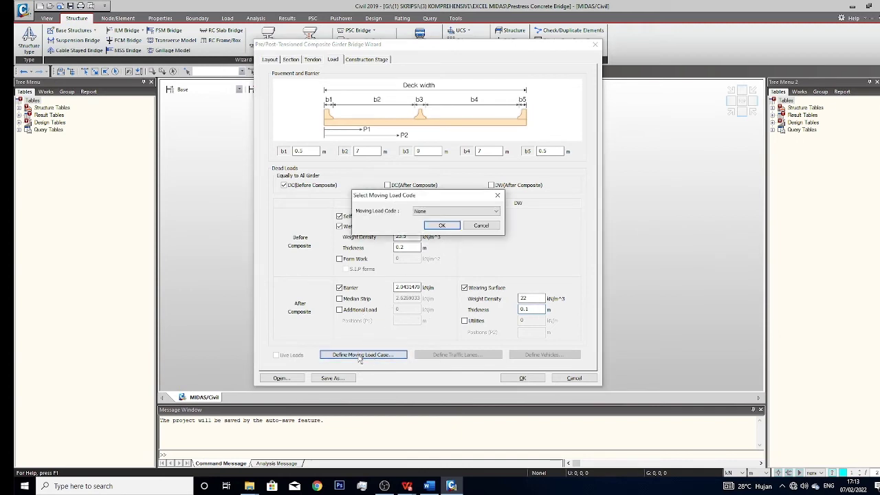
click(447, 212)
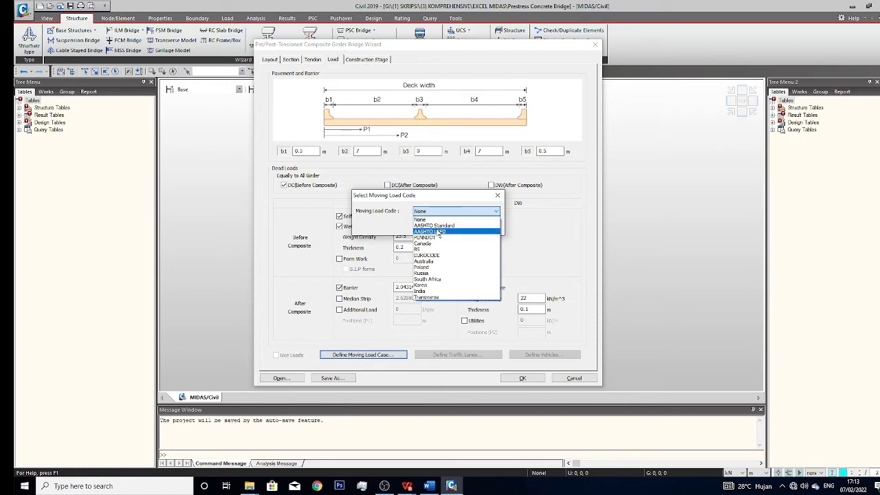
click(438, 232)
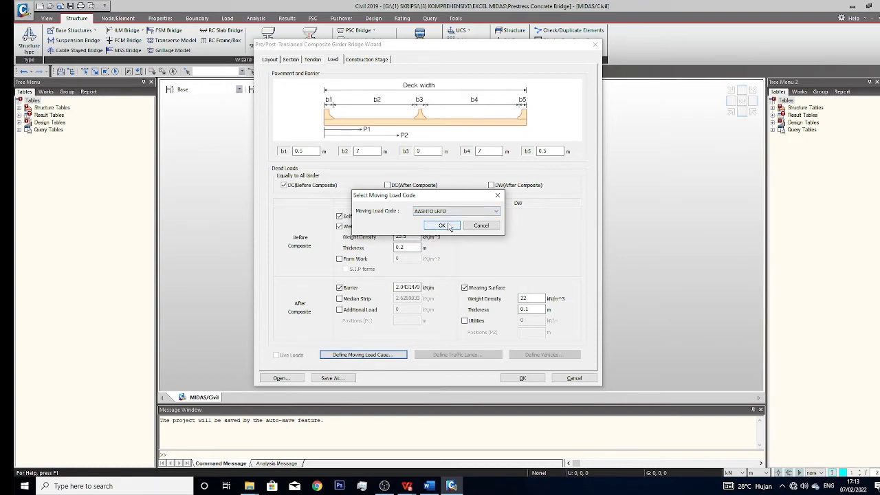
click(444, 225)
click(276, 355)
Step: Define three traffic lanes at distances D1 3.5 m, D2 8 m and D3 12 m
click(451, 355)
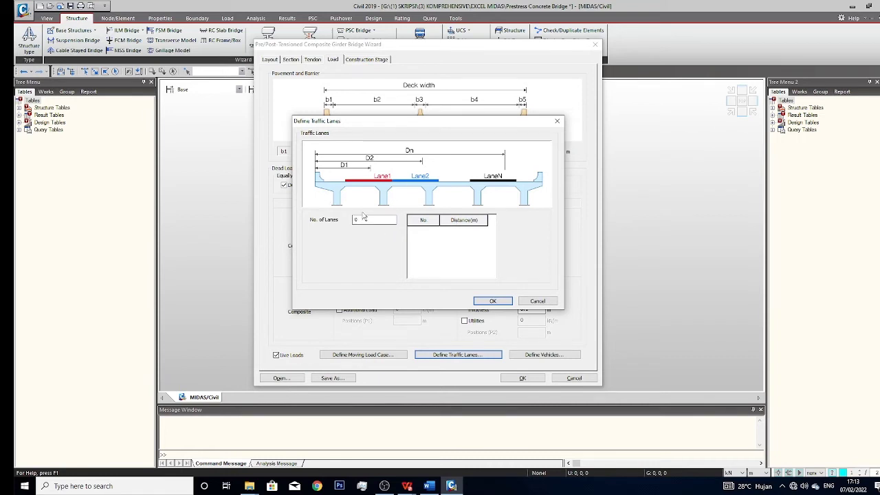
double_click(356, 220)
text(3)
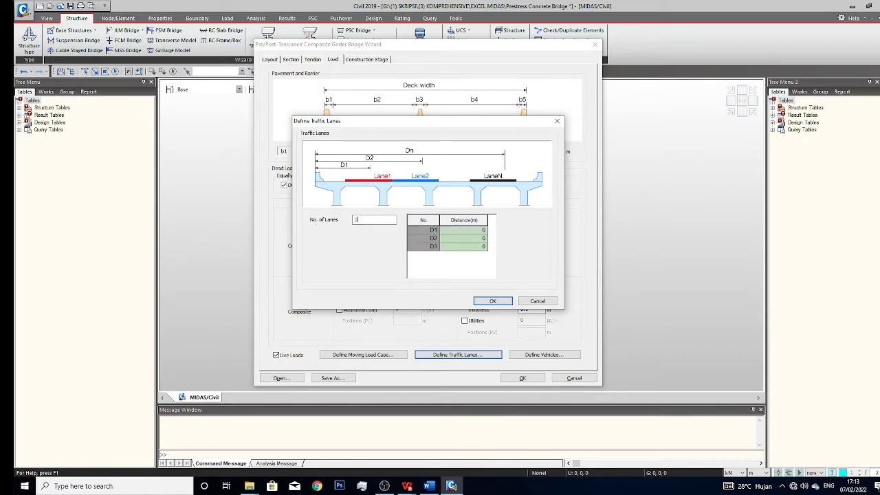
key(Tab)
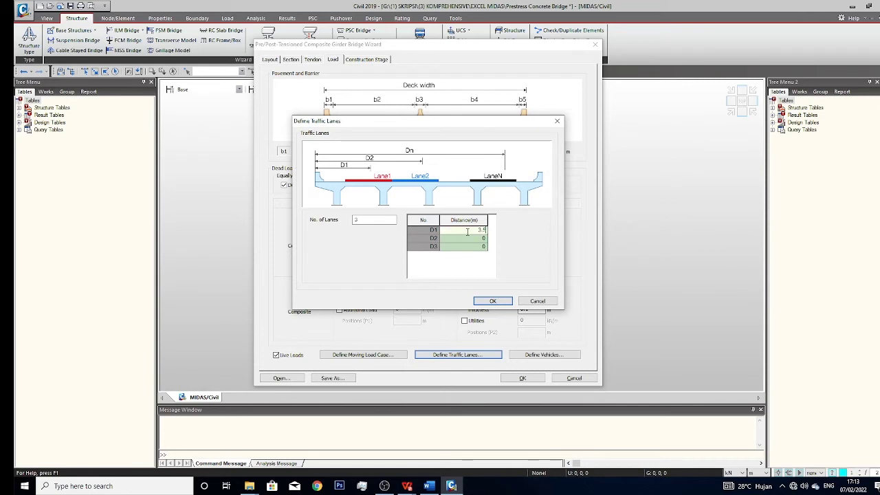
click(469, 237)
text(8)
key(Return)
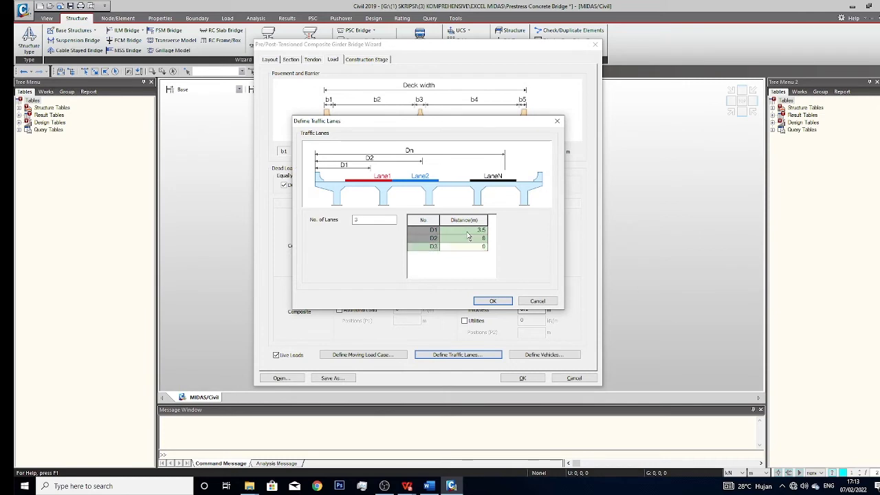
text(12)
click(493, 300)
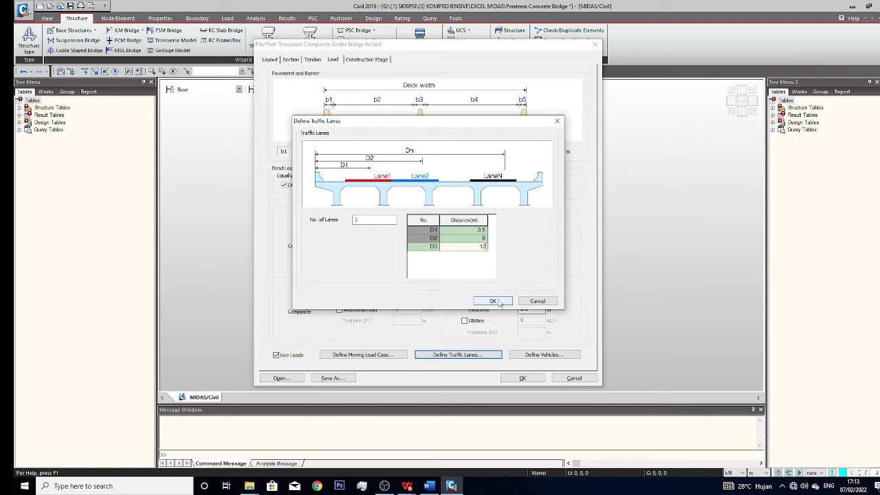
click(495, 301)
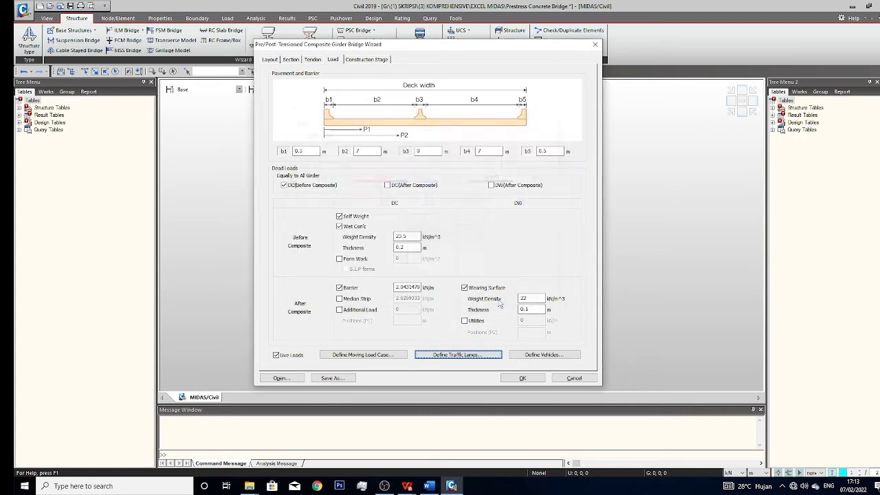
Step: Open a new standard vehicle definition for the live loads with the AASHTO LRFD Load standard
click(547, 355)
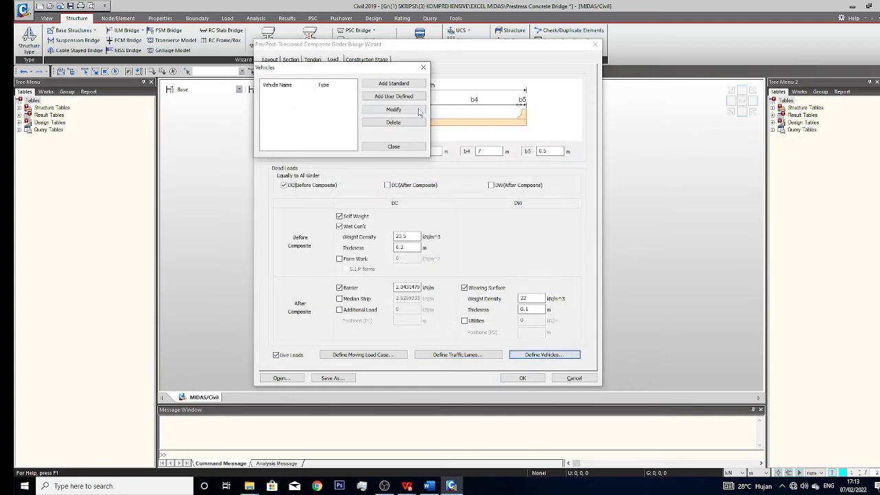
click(411, 83)
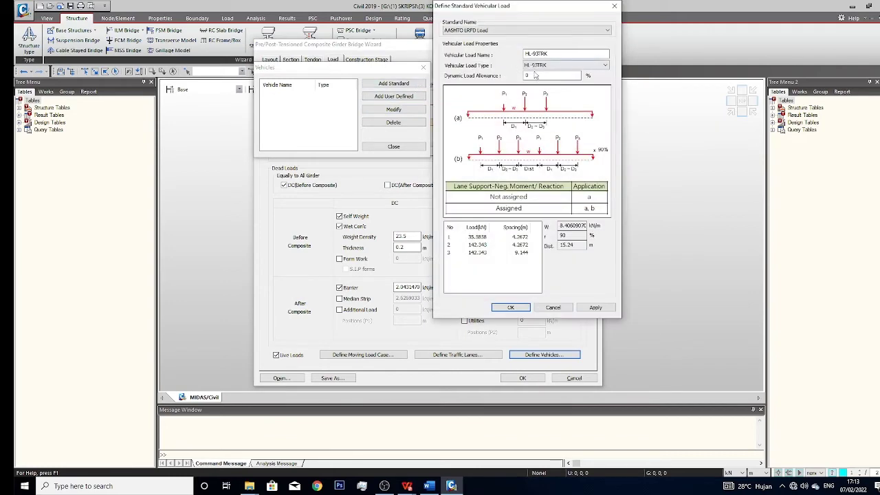
click(471, 31)
Step: Search the JURNAL folders under KOMPREHENSIVE, SEMINAR PROPOSAL and SEMINAR HASIL on the G: drive for reference documents
mouse_move(250, 486)
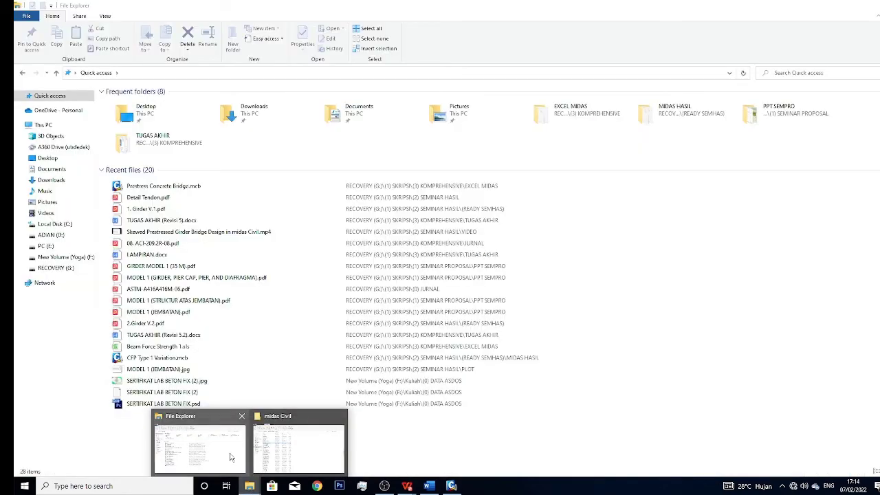
click(189, 439)
click(55, 267)
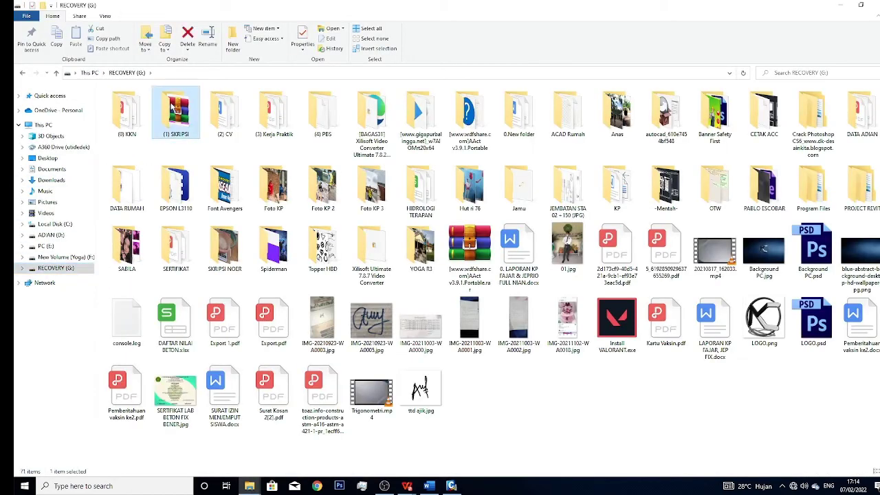
double_click(172, 110)
double_click(165, 130)
double_click(169, 111)
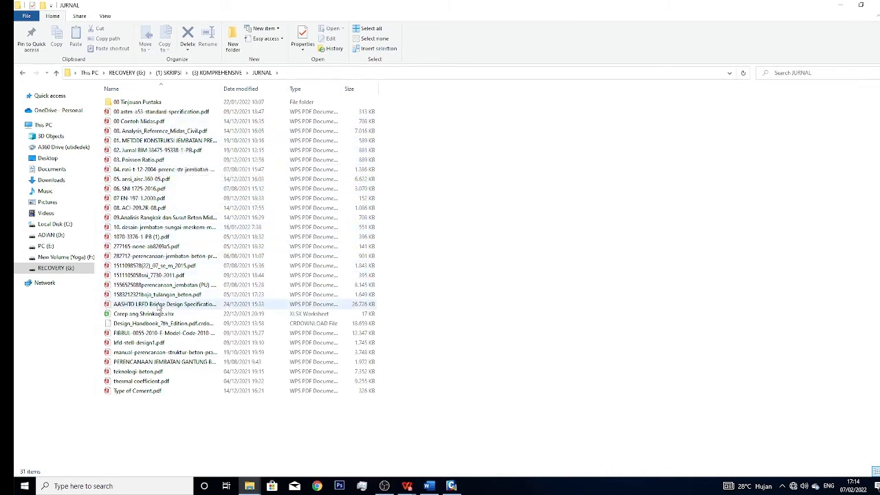
key(alt+Left)
click(24, 73)
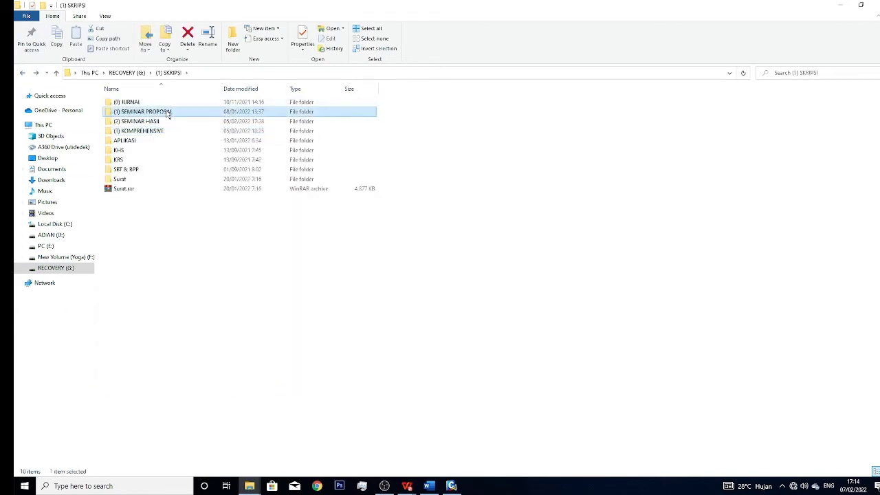
double_click(168, 112)
key(Down)
key(Return)
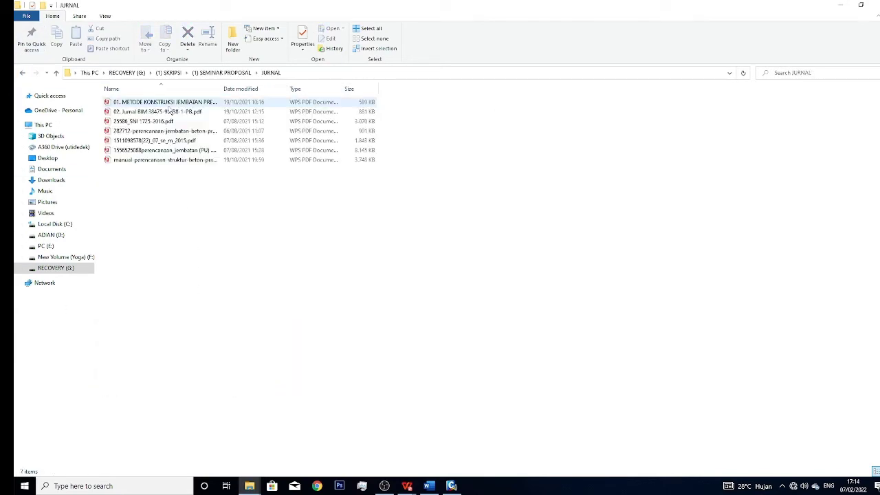
click(21, 74)
click(21, 74)
double_click(152, 121)
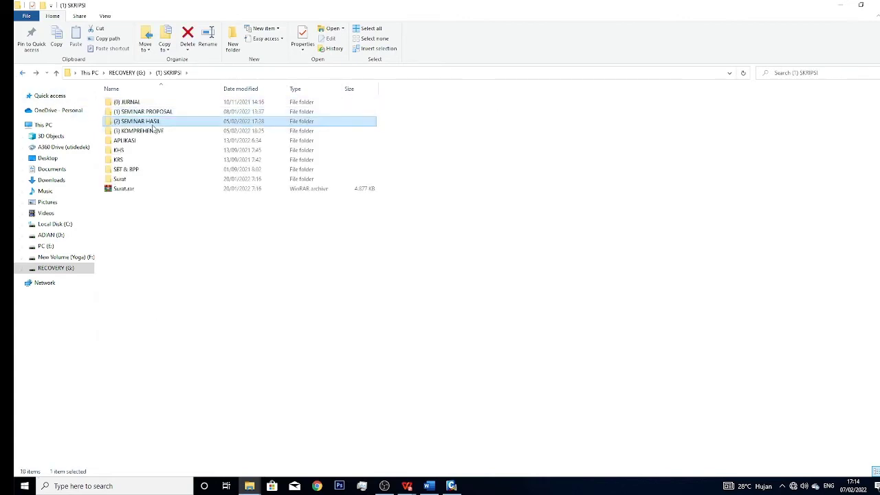
click(158, 112)
double_click(141, 140)
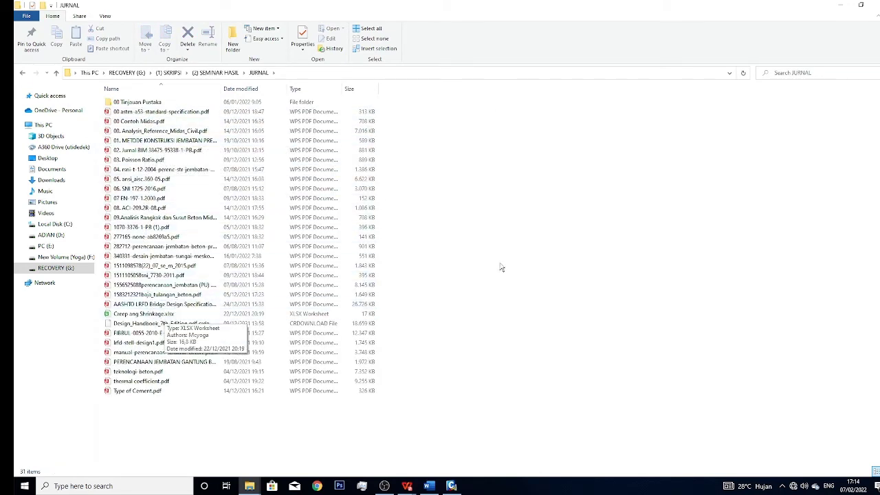
Step: Return to MIDAS/Civil and add the HL-93TRK vehicle with a dynamic load allowance of 33%
click(843, 5)
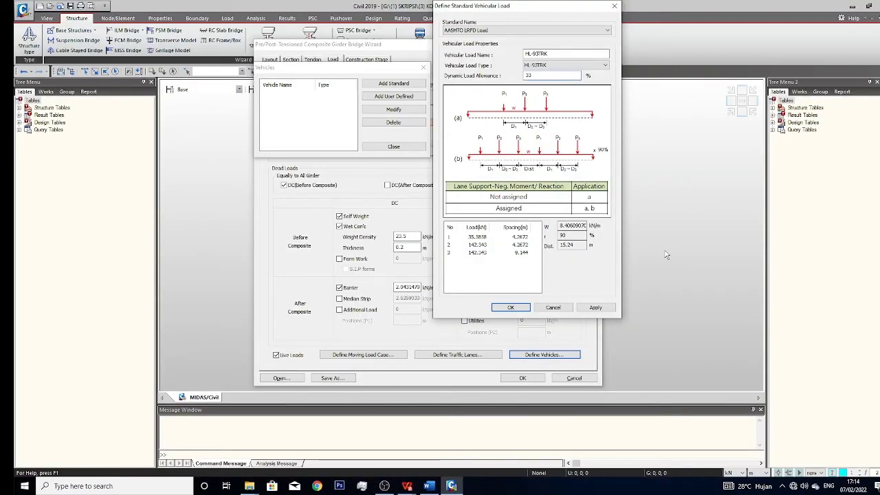
click(511, 307)
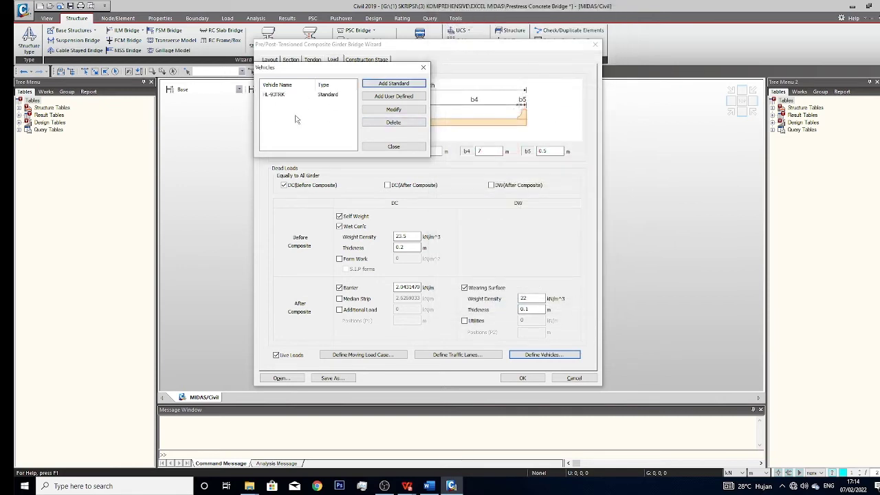
click(393, 146)
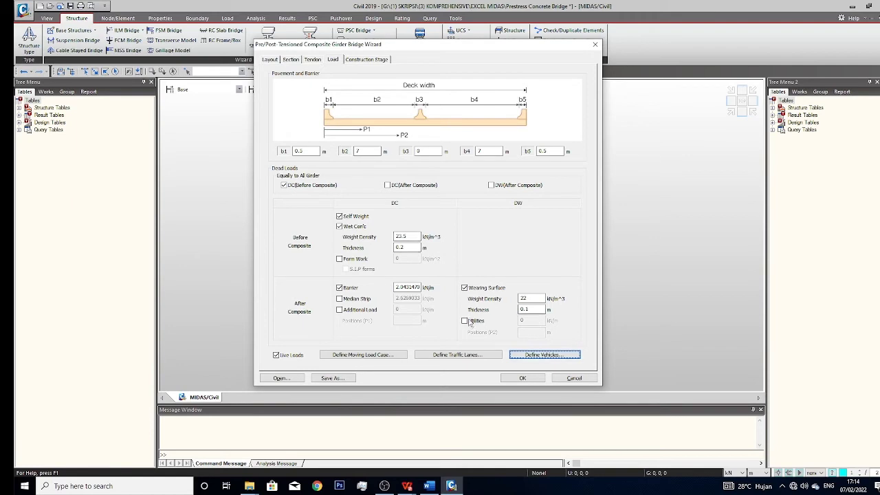
Step: Enable reinforcement in the construction stage settings and open its definition for the Girder section
click(364, 61)
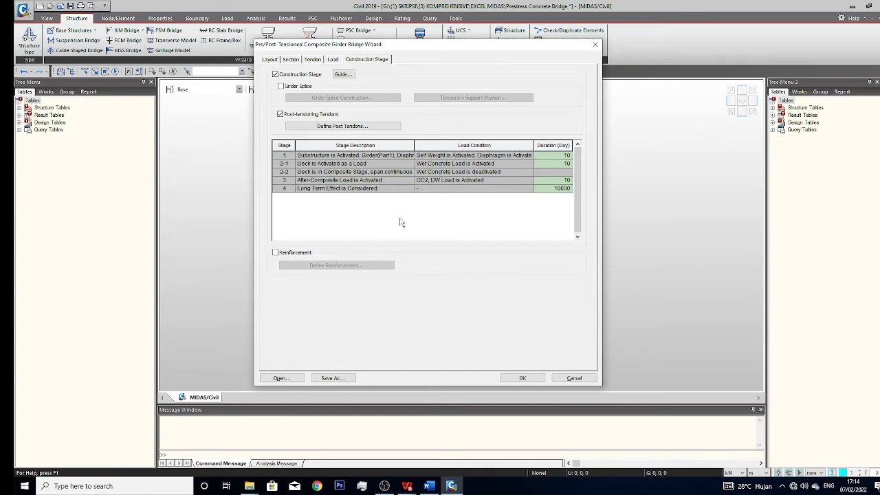
click(276, 253)
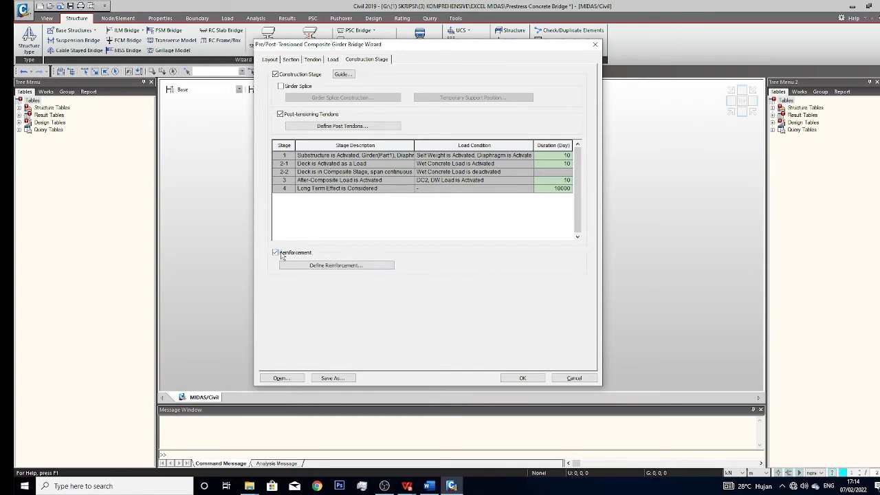
click(331, 265)
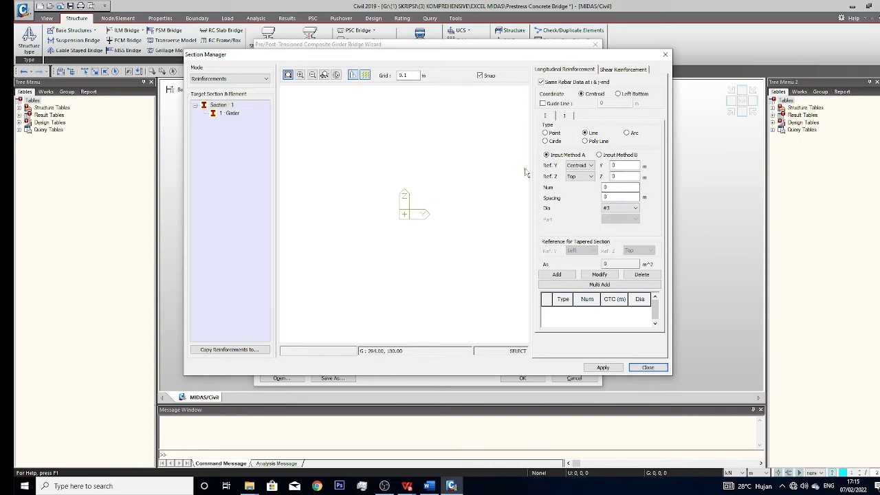
click(231, 114)
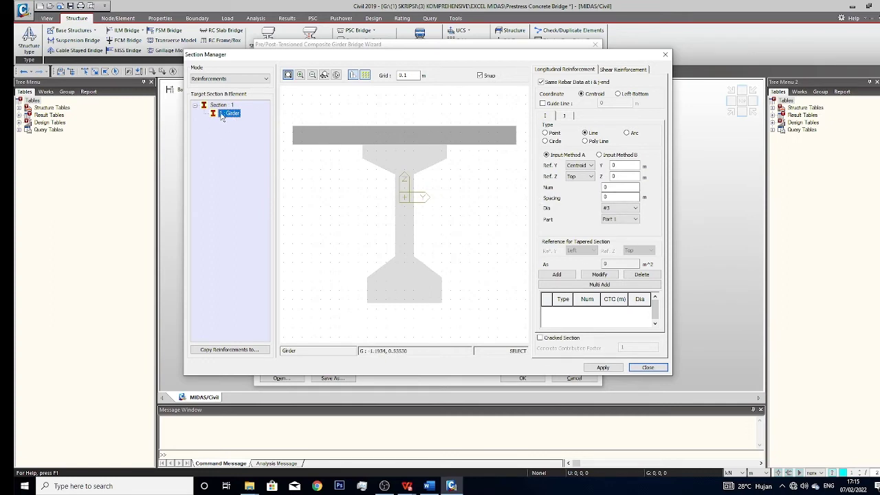
Step: Start a Line reinforcement row with input Method A in the multi-add table and move the dialog aside
click(600, 284)
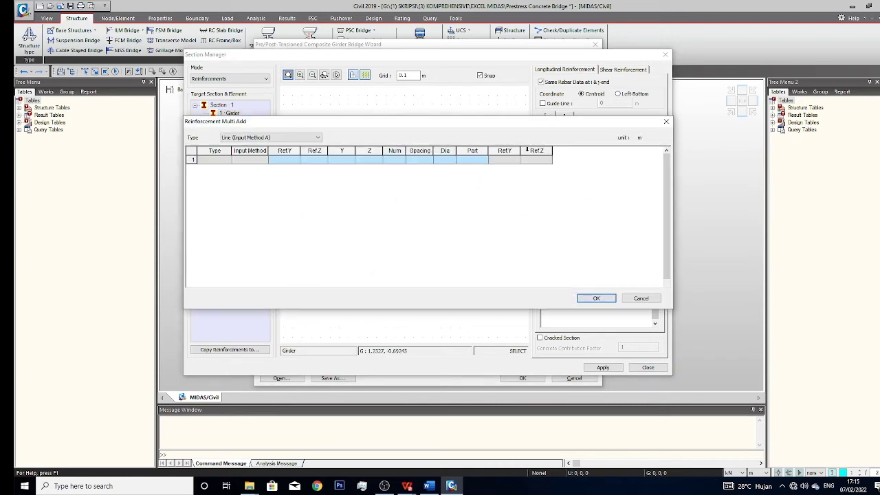
click(248, 159)
click(264, 160)
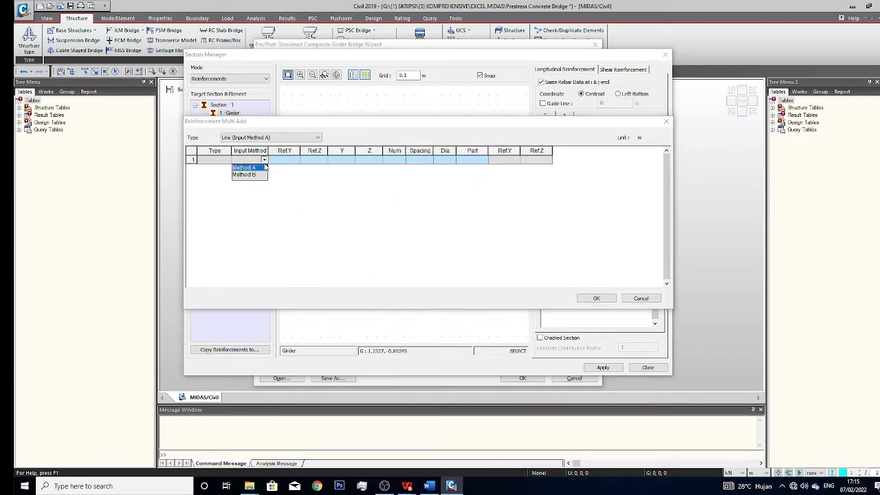
click(259, 170)
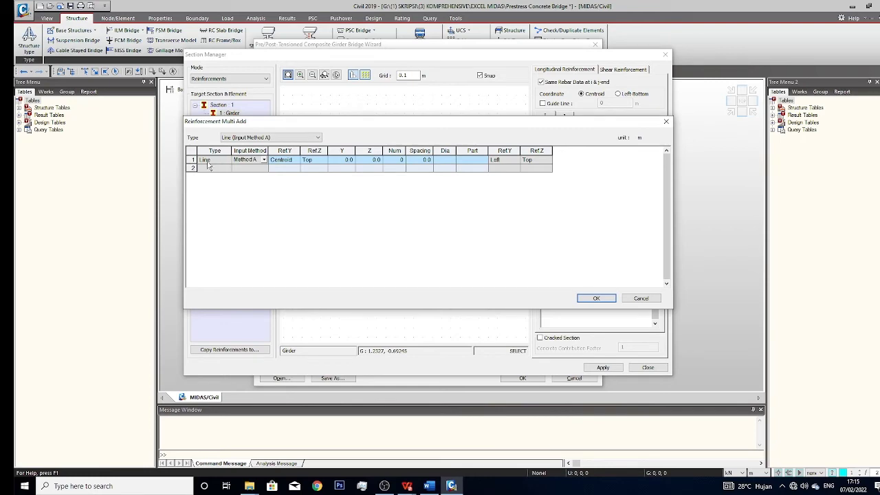
click(342, 160)
drag(416, 130, 571, 144)
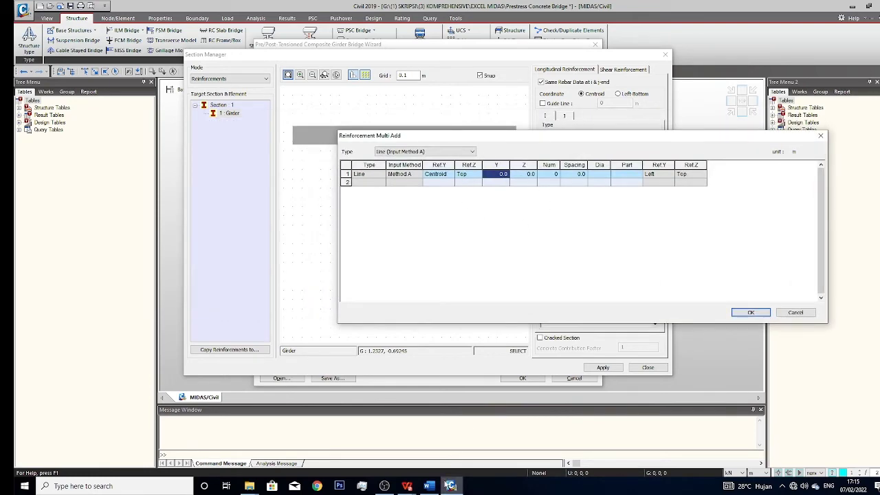
Step: Switch to LAMPIRAN.docx in Word and examine the figure with the girder's reinforcement multi-add values
click(429, 486)
scroll(481, 230, down, 15)
scroll(478, 242, down, 15)
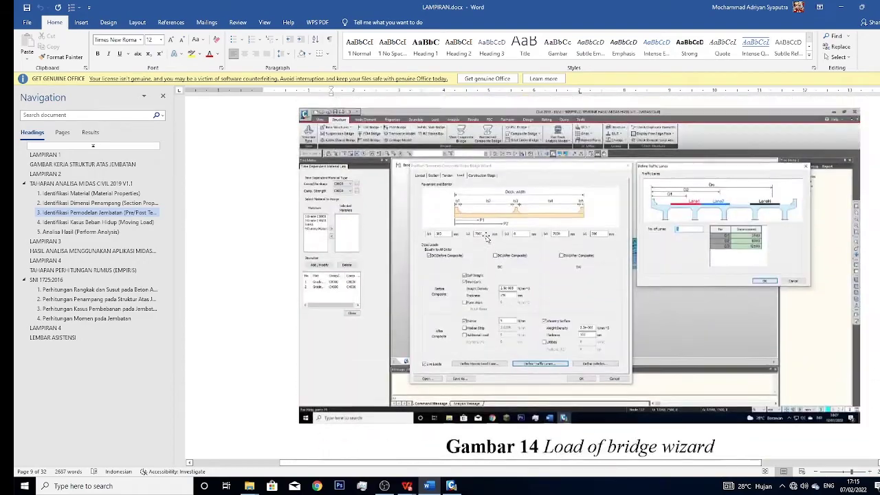
scroll(477, 242, up, 4)
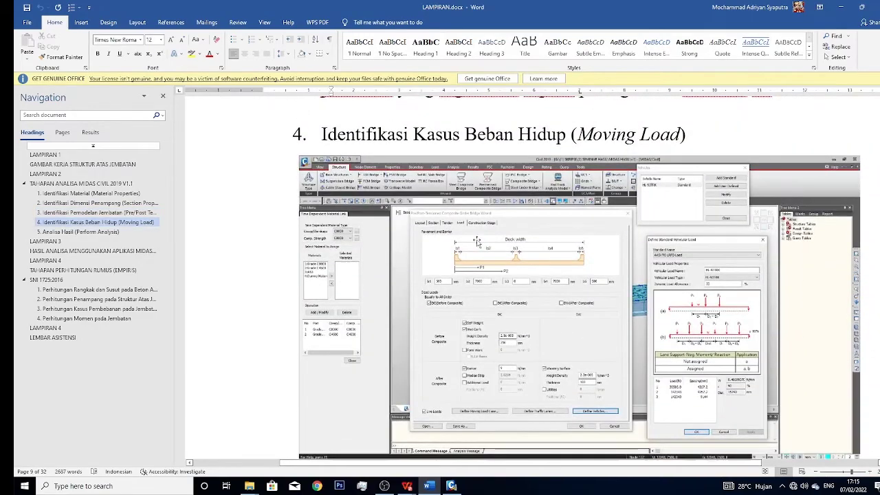
scroll(477, 240, down, 5)
scroll(457, 236, up, 3)
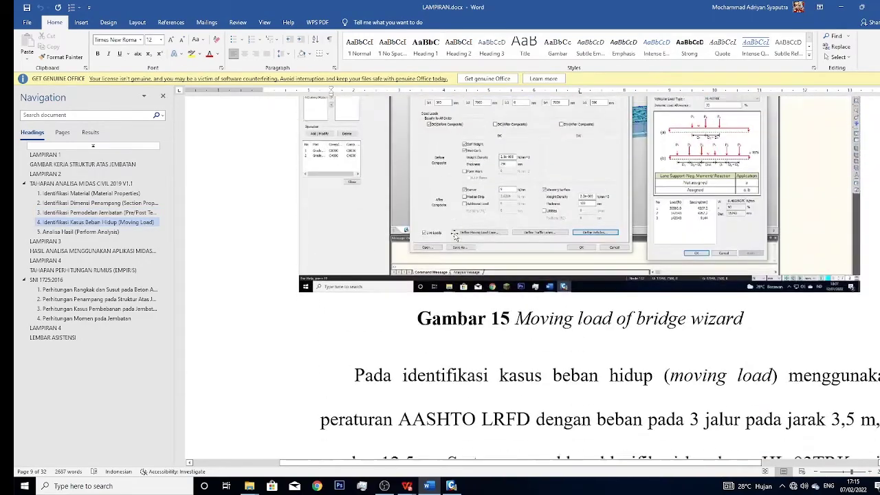
scroll(453, 236, down, 15)
scroll(453, 236, up, 2)
ctrl+scroll(770, 203, up, 3)
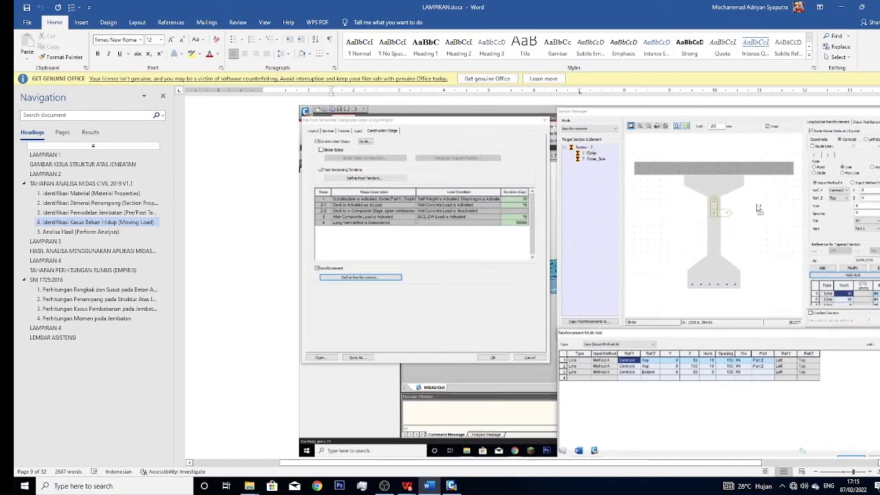
drag(500, 464, 556, 465)
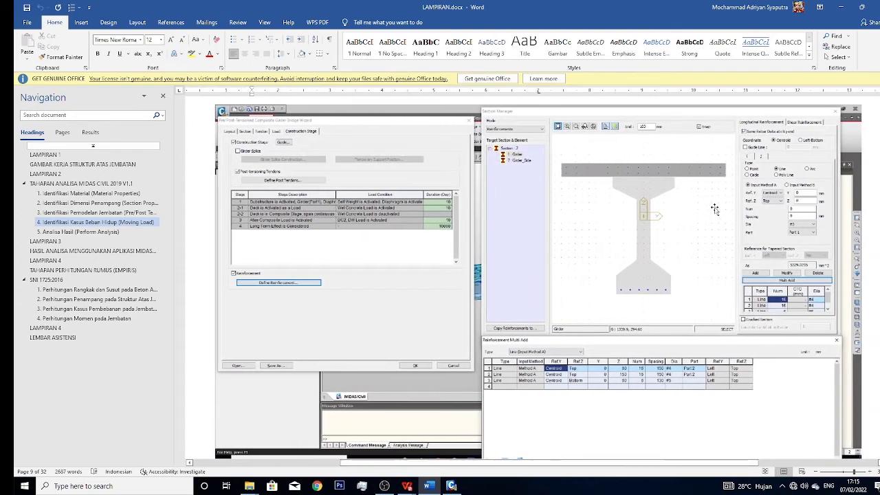
scroll(686, 331, down, 2)
scroll(625, 347, up, 2)
Step: Return to MIDAS/Civil and set the first reinforcement row's Z to 0.06 m, checking against the Word reference figure
key(alt+Tab)
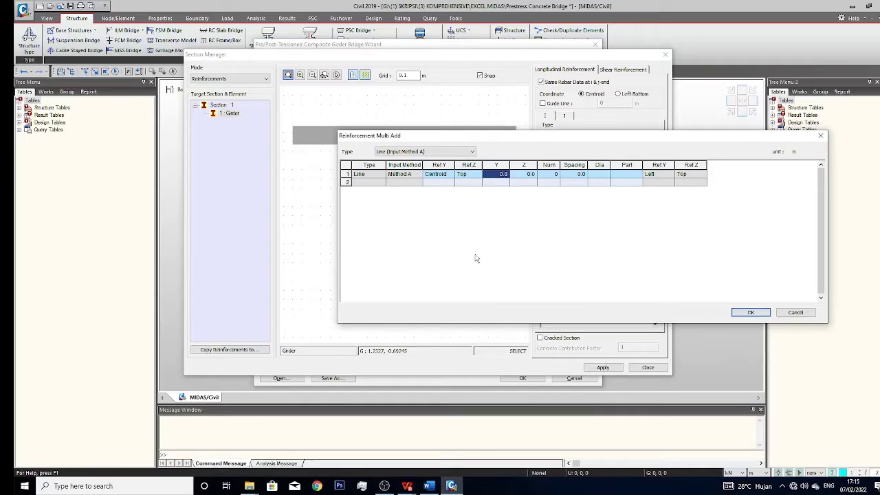
click(473, 175)
click(473, 176)
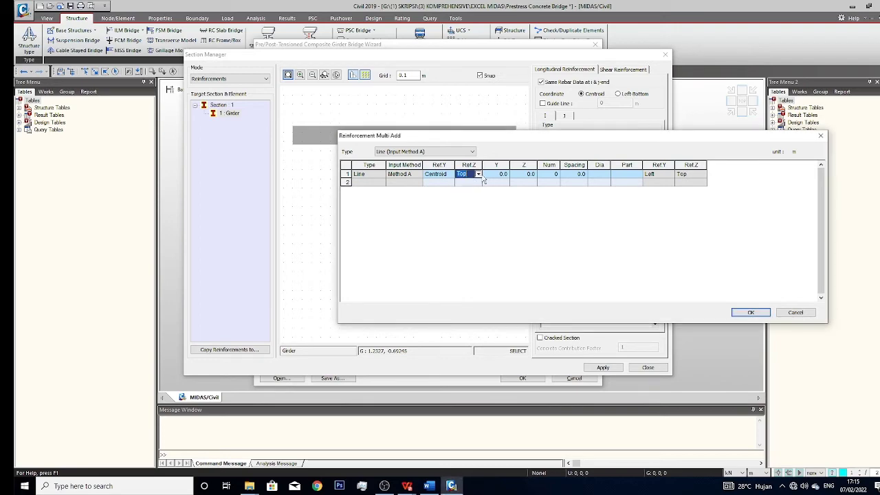
click(430, 486)
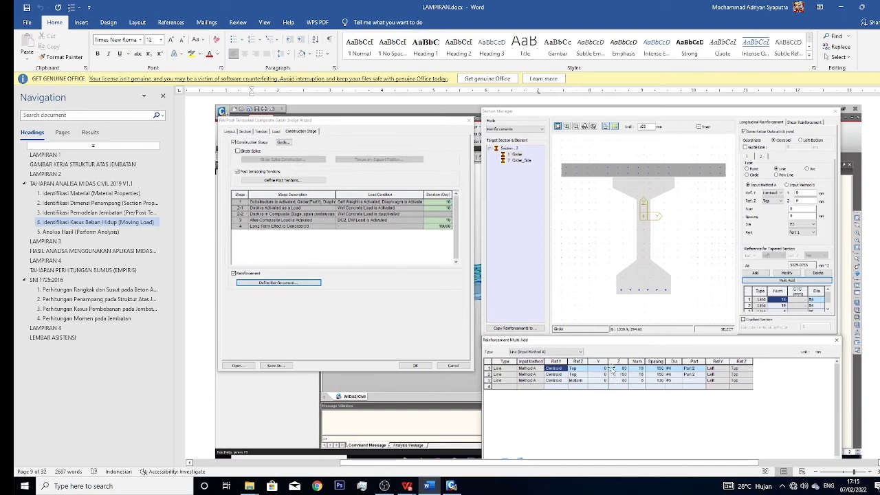
click(429, 486)
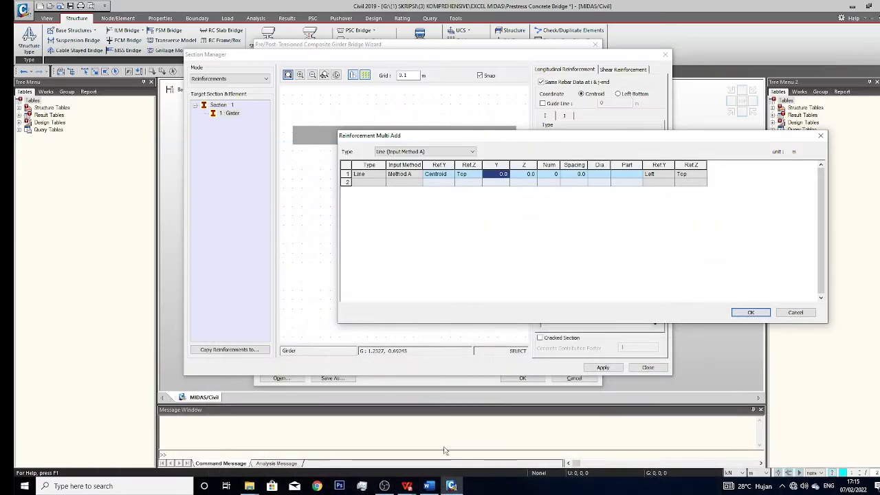
click(427, 486)
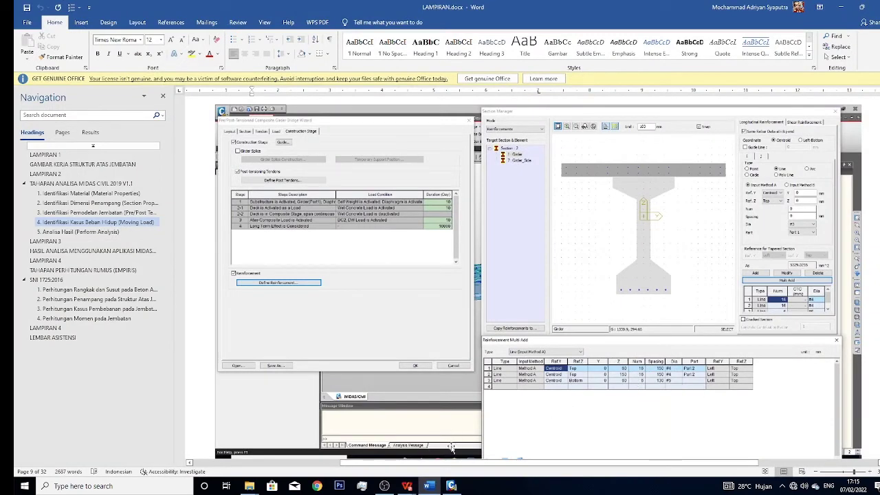
click(428, 486)
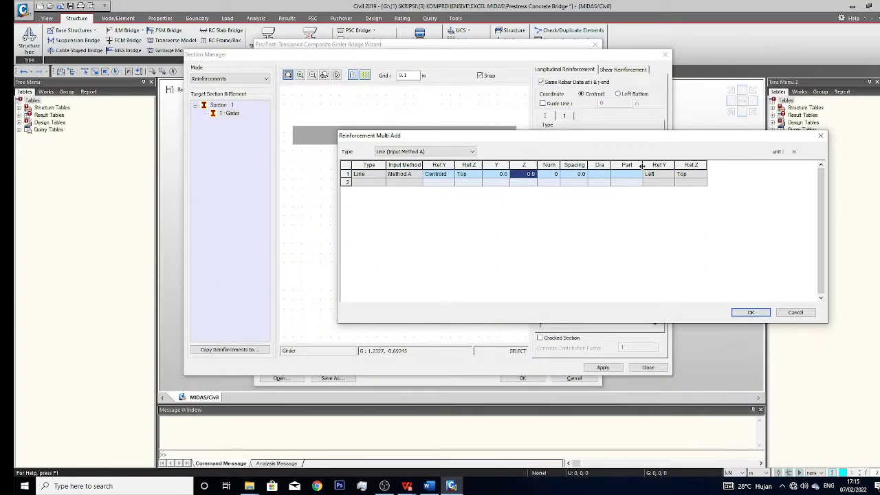
text(6)
key(Tab)
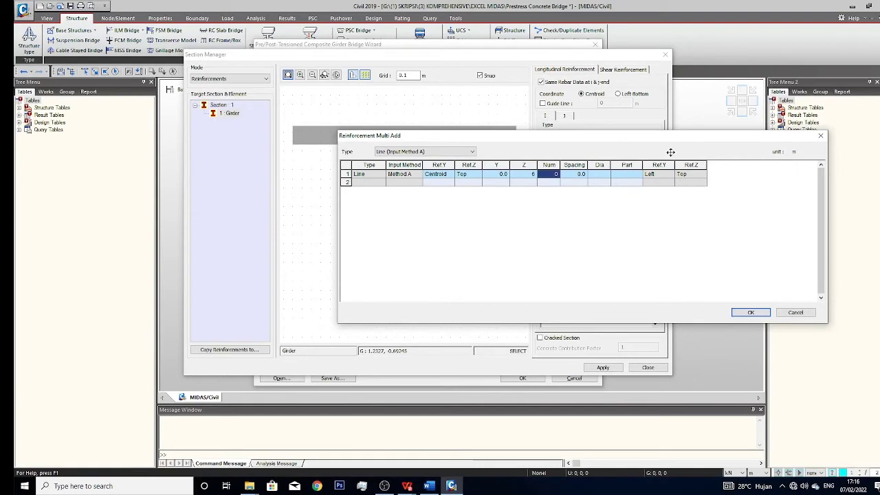
click(517, 176)
text(0.08)
key(Tab)
Step: Set the first reinforcement row to 15 bars with a spacing of 0.15 m, consulting the reference figure in Word
drag(480, 147, 468, 210)
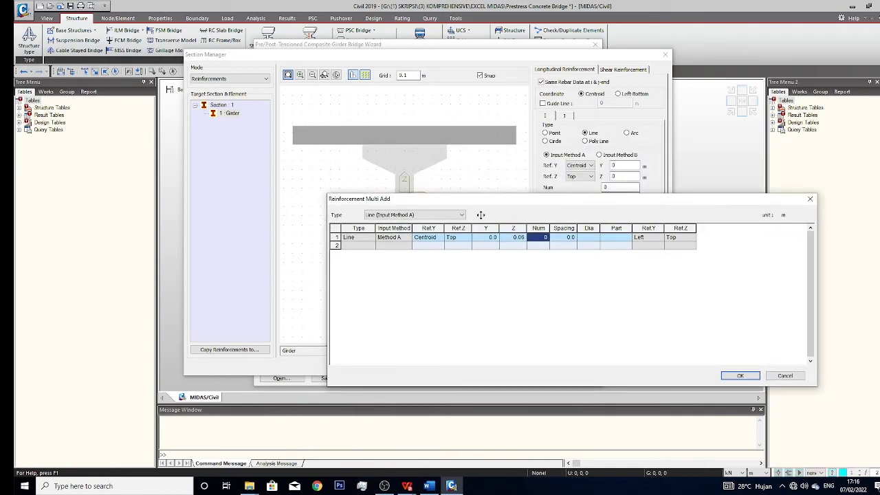
text(15)
key(Tab)
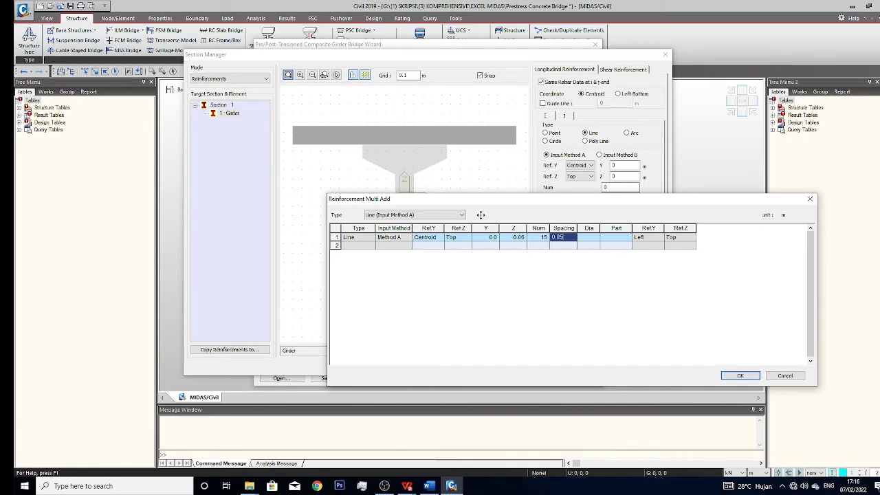
key(alt+Tab)
key(alt+Tab)
key(alt+Tab)
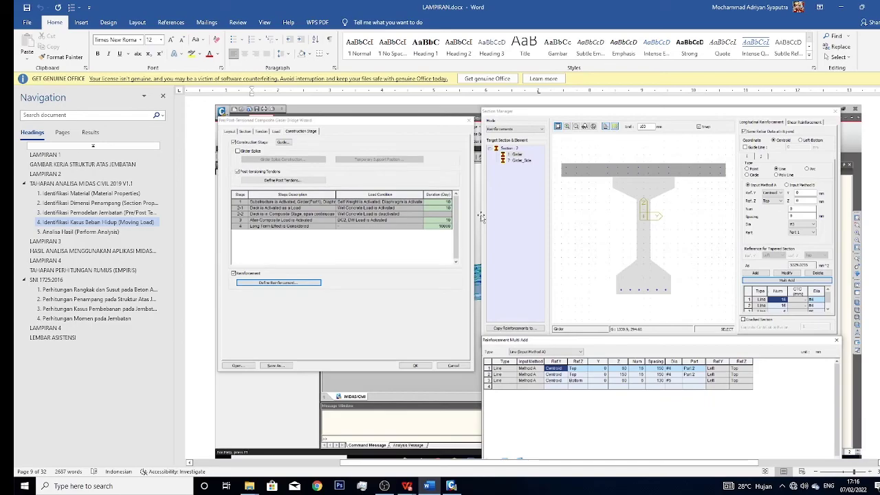
key(alt+Tab)
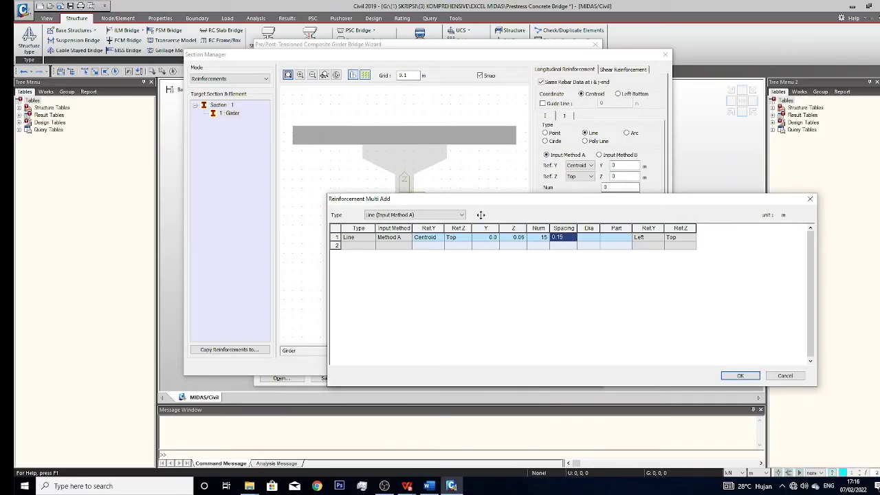
Step: Assign bar diameter #4 and Part 2 to the first reinforcement row, consulting the reference figure in Word
click(593, 238)
click(597, 238)
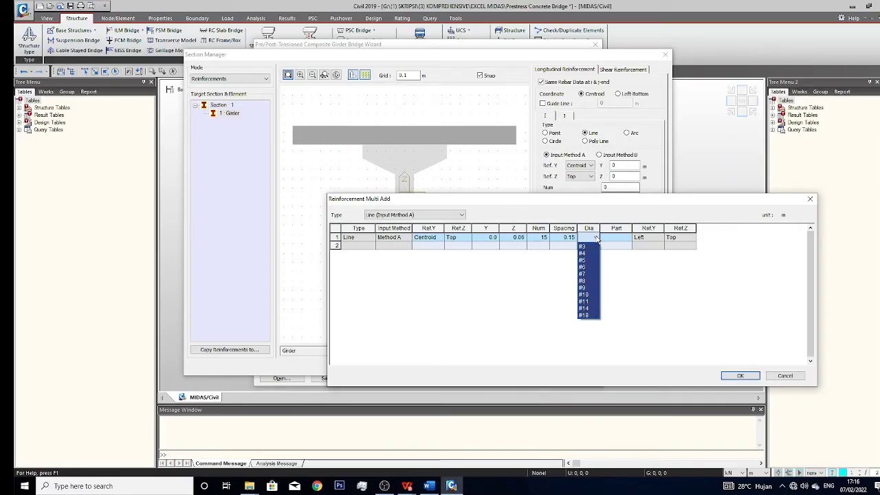
key(alt+Tab)
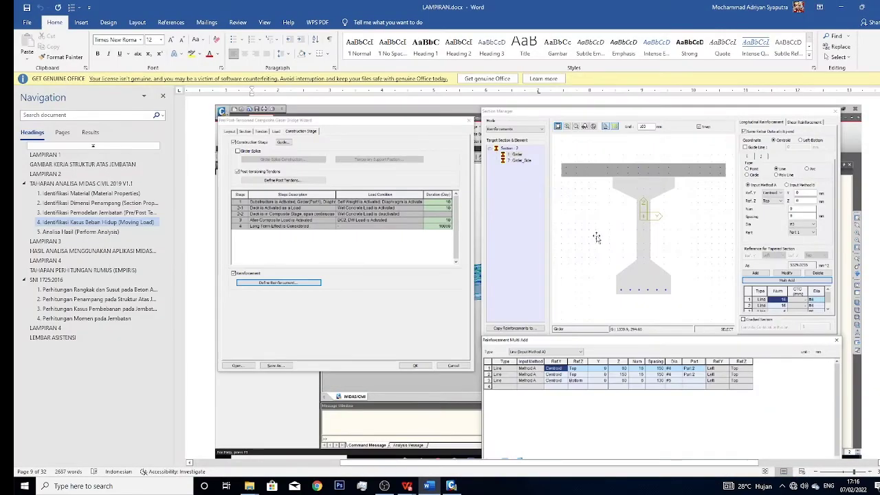
key(alt+Tab)
click(597, 238)
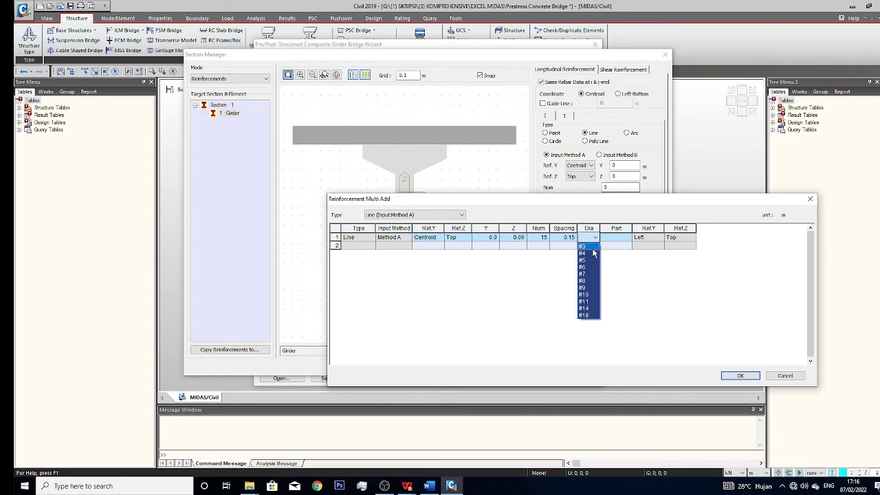
click(580, 254)
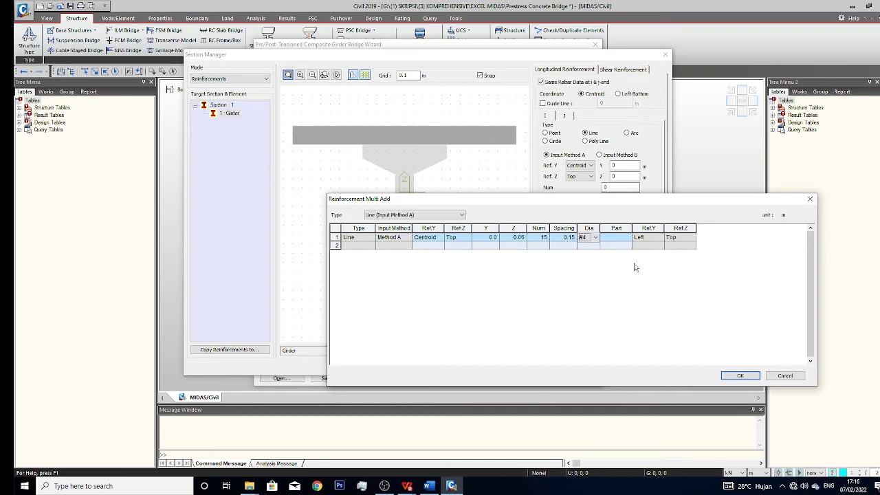
click(620, 240)
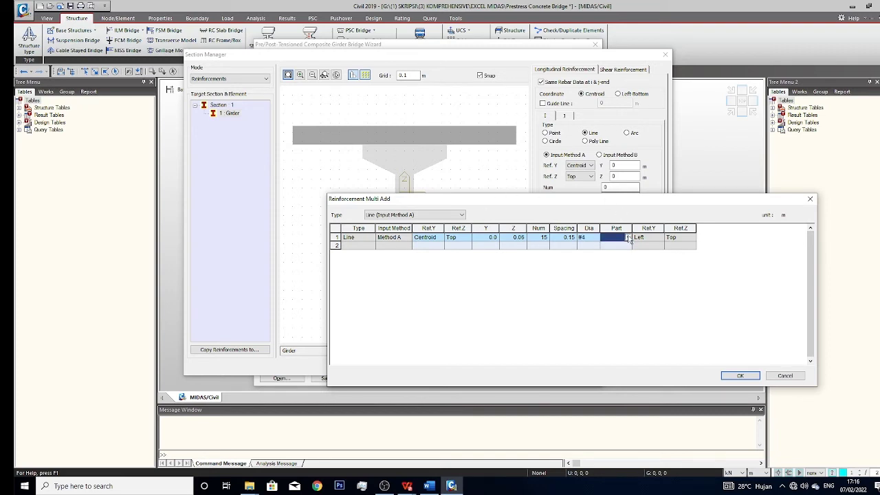
click(627, 237)
click(611, 259)
Step: Add a second reinforcement row referenced to Centroid and Top with Z 0.15 m, 15 bars and 0.15 m spacing, consulting the Word figure
click(440, 246)
click(431, 255)
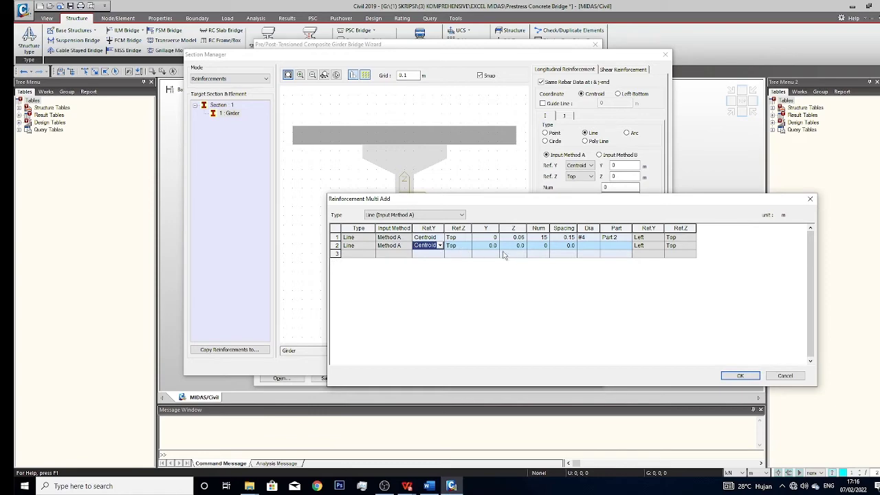
click(518, 247)
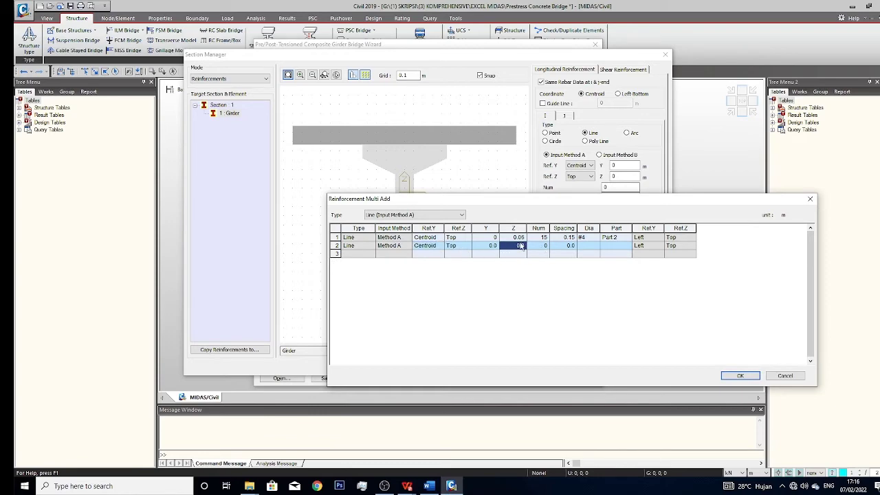
key(alt+Tab)
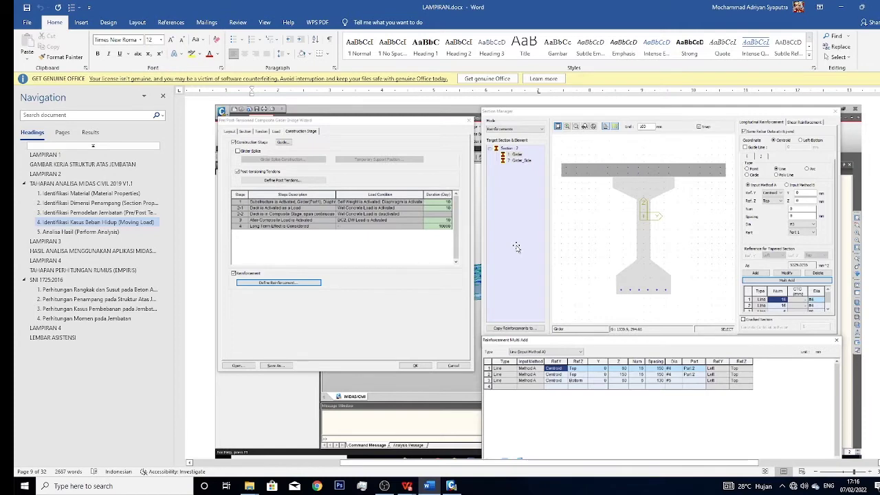
key(alt+Tab)
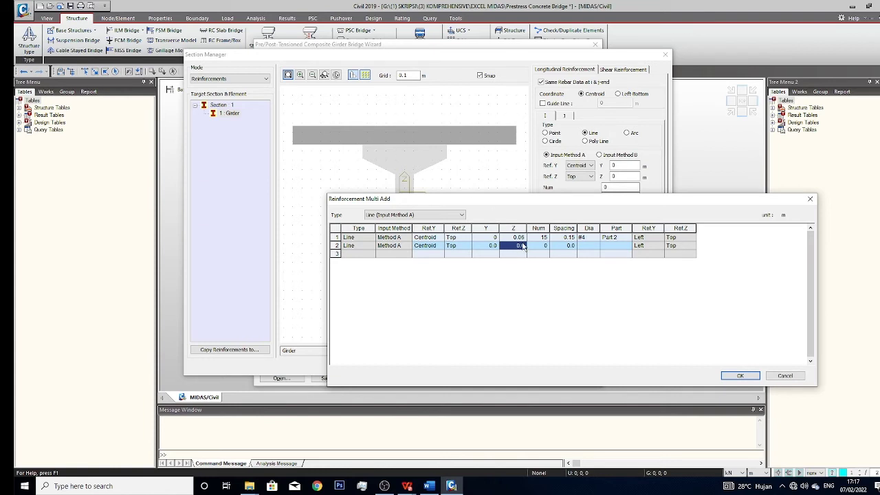
key(Tab)
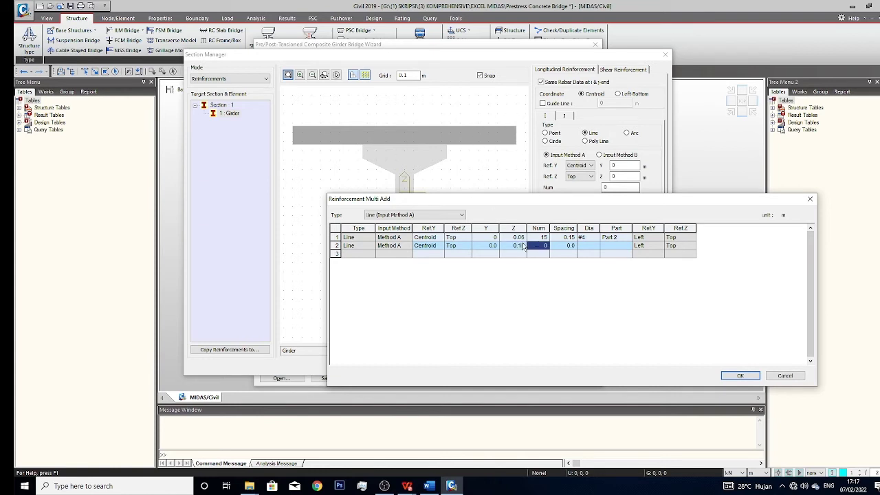
key(Tab)
key(Tab)
Step: Assign bar diameter #4 and Part 2 to the second reinforcement row
click(595, 248)
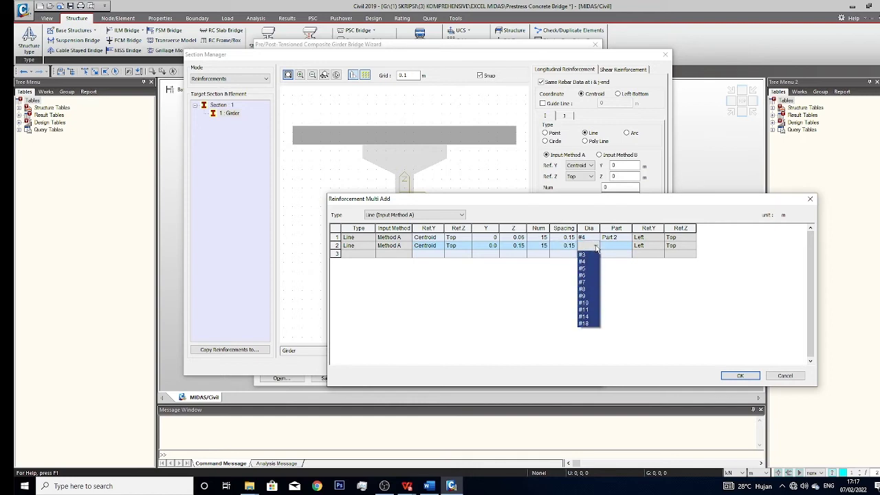
click(585, 250)
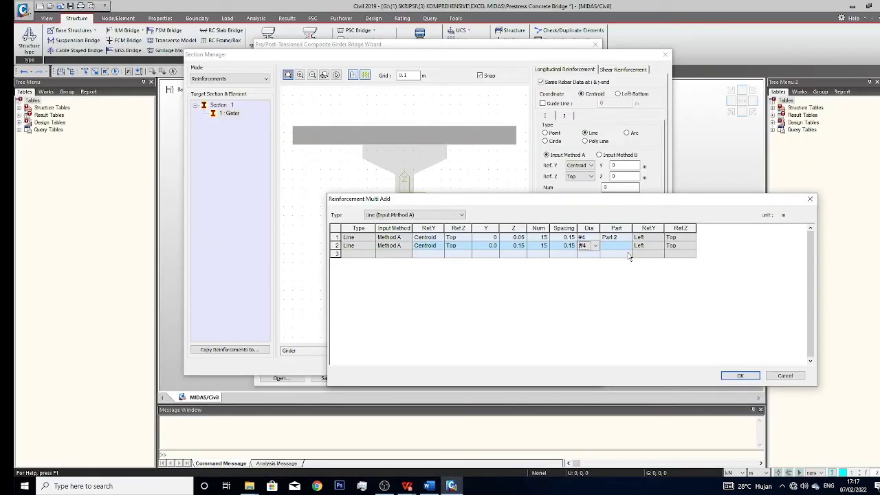
click(616, 246)
click(628, 246)
click(607, 268)
Step: Add a third reinforcement row with Centroid as the Y reference and Bottom as the Z reference
click(436, 253)
click(440, 254)
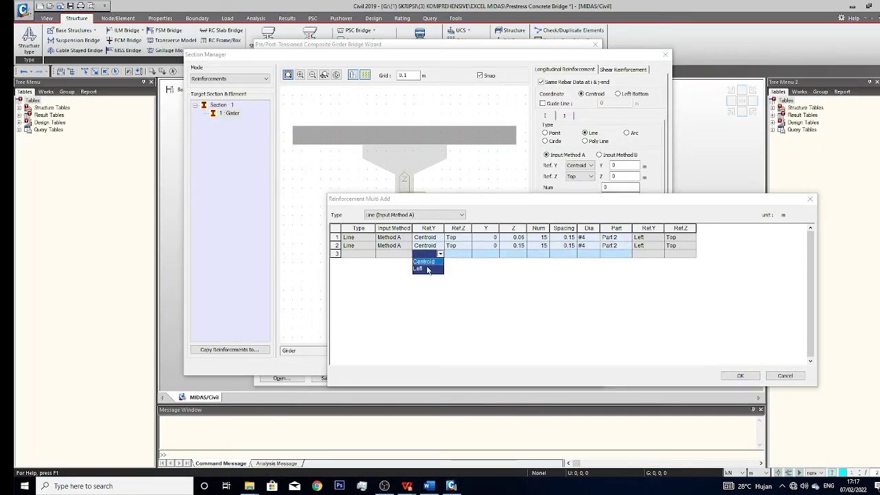
click(427, 262)
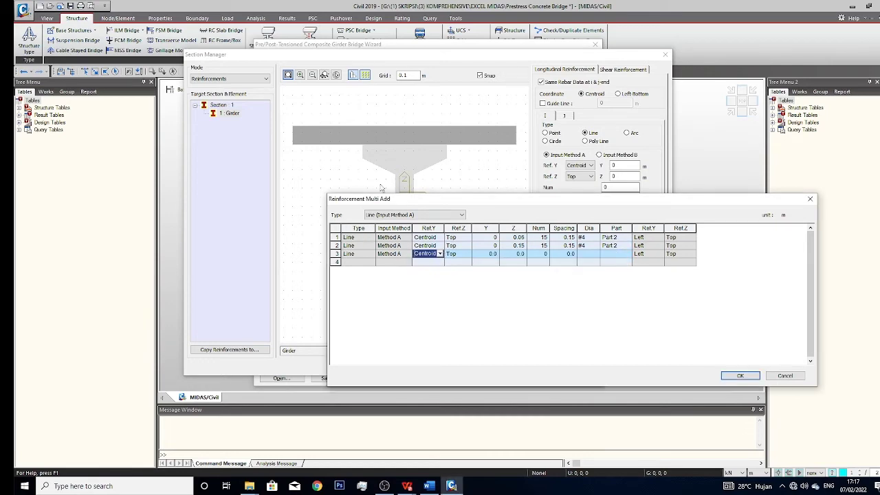
drag(458, 202, 387, 288)
click(417, 309)
click(421, 292)
drag(420, 292, 437, 200)
click(443, 255)
click(431, 272)
Step: Set the third reinforcement row's Z to 0.06 m, with 6 bars at a spacing of 0.13 m
click(492, 258)
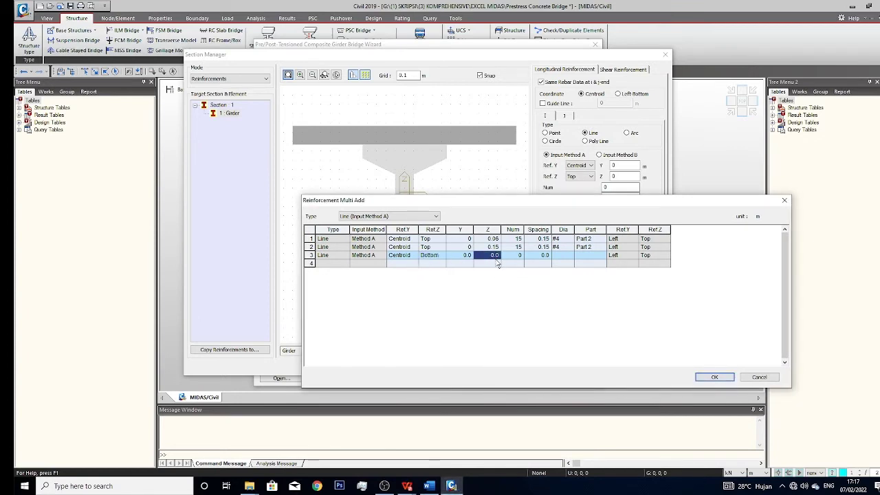
text(0.08)
drag(520, 199, 757, 65)
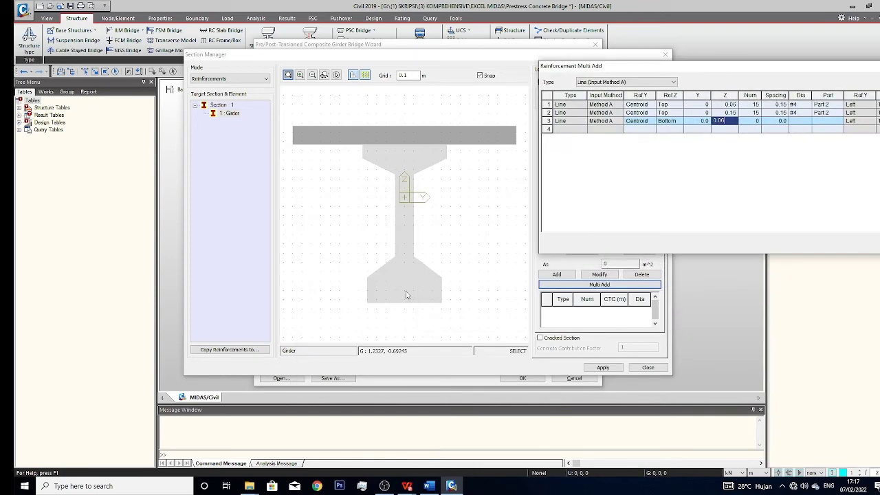
drag(679, 70, 448, 79)
key(Tab)
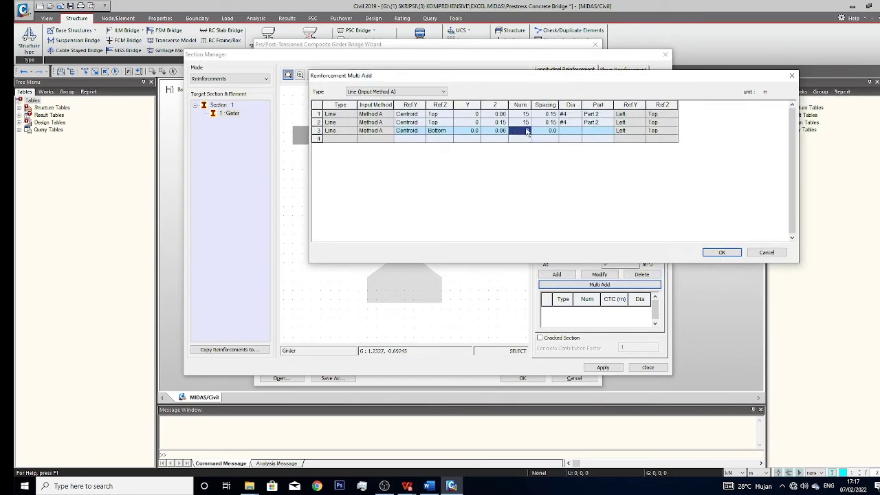
text(6)
key(Tab)
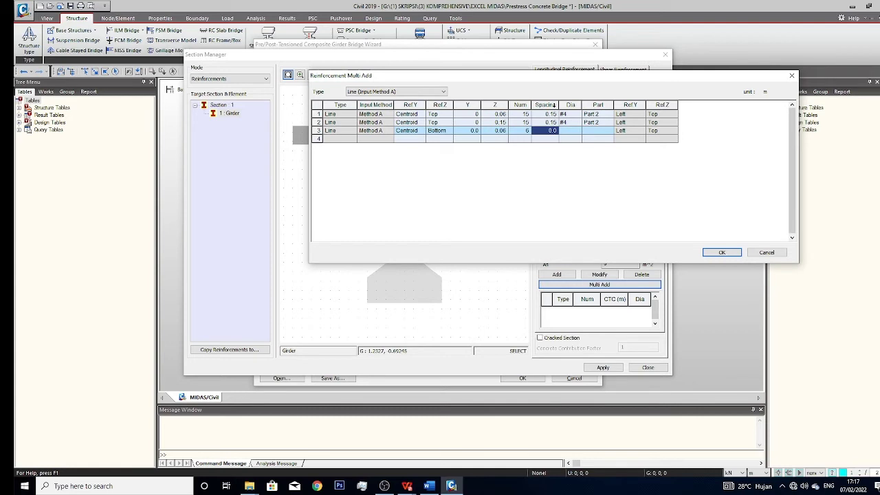
text(0.13)
key(Tab)
Step: Assign bar diameter #5 and Part 1 to the third reinforcement row and accept all the reinforcement rows
click(578, 130)
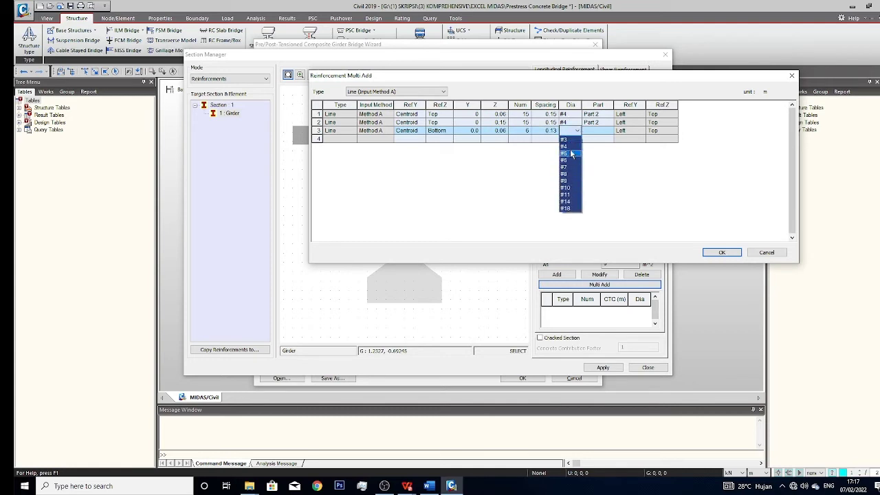
click(571, 154)
drag(603, 71, 566, 176)
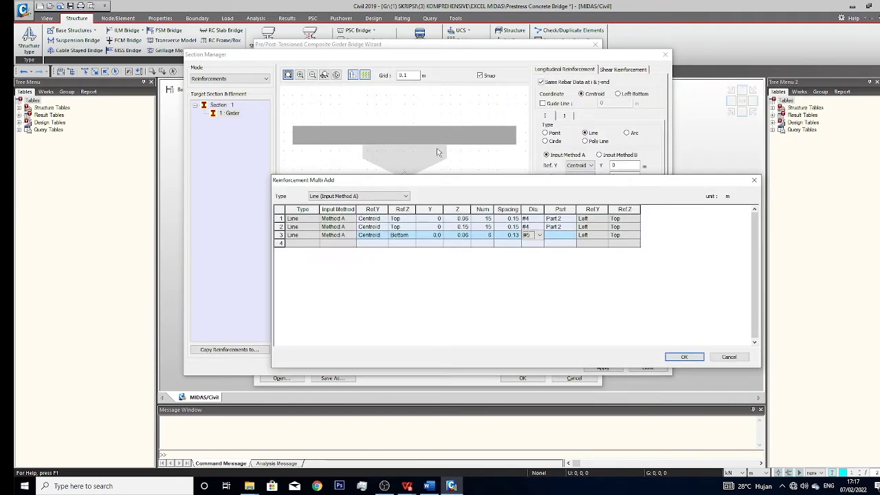
click(565, 235)
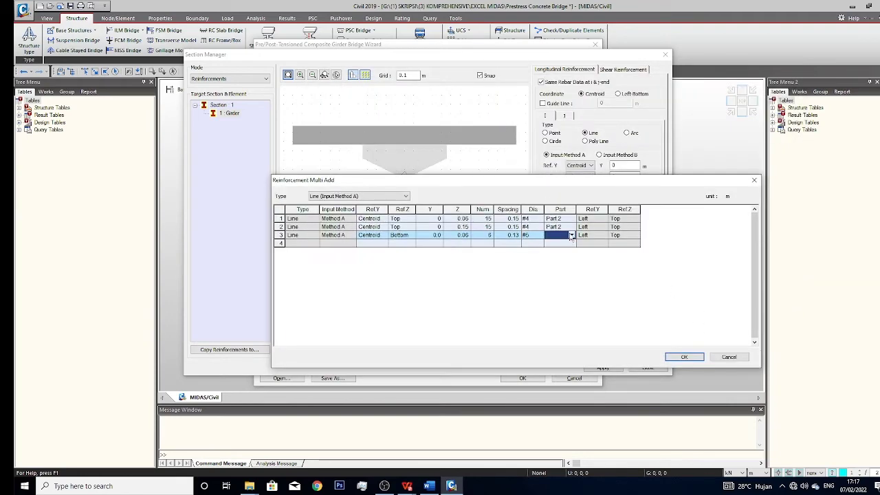
click(572, 235)
click(558, 250)
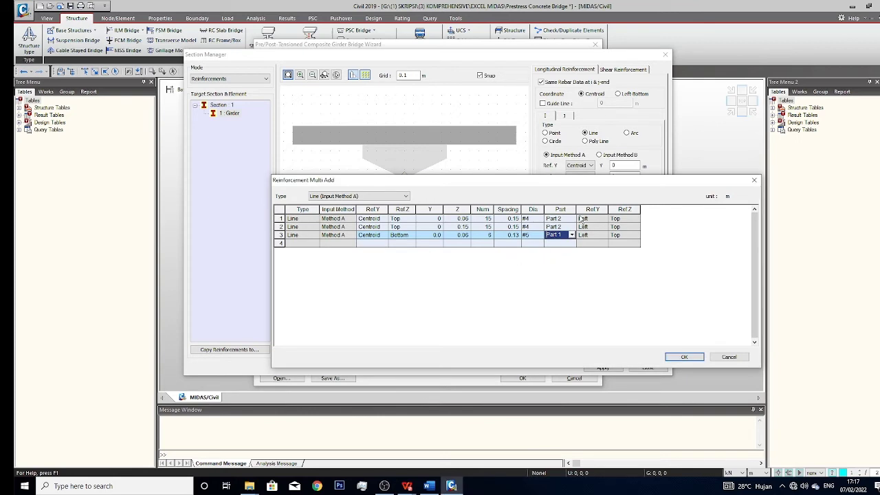
click(682, 356)
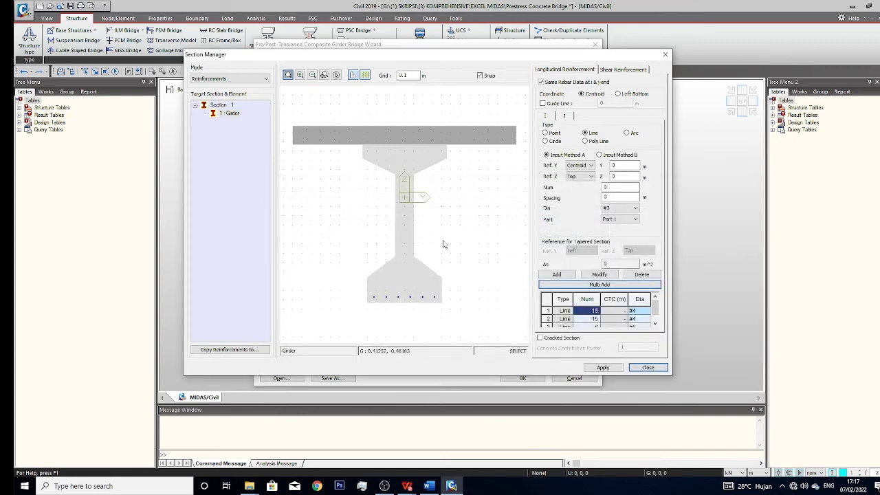
Step: Inspect the bars placed in the slab and girder, and enable diagonal reinforcement in the girder's shear reinforcement settings
scroll(371, 138, up, 3)
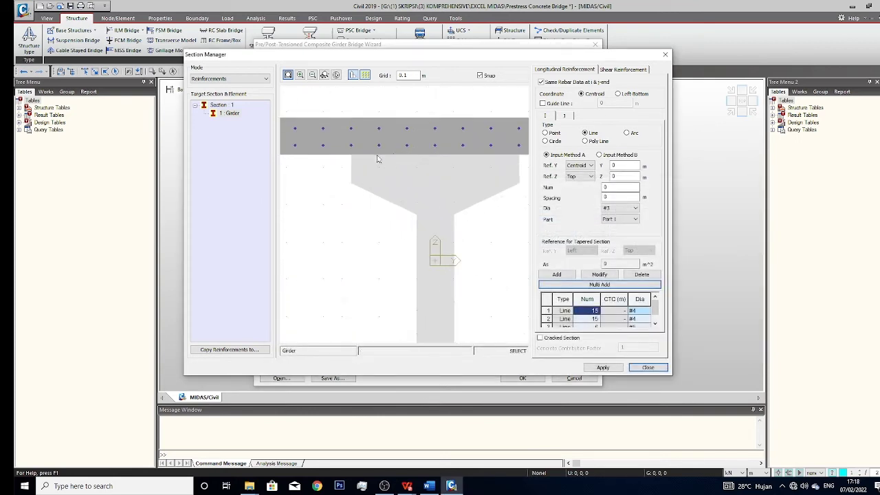
scroll(433, 180, down, 4)
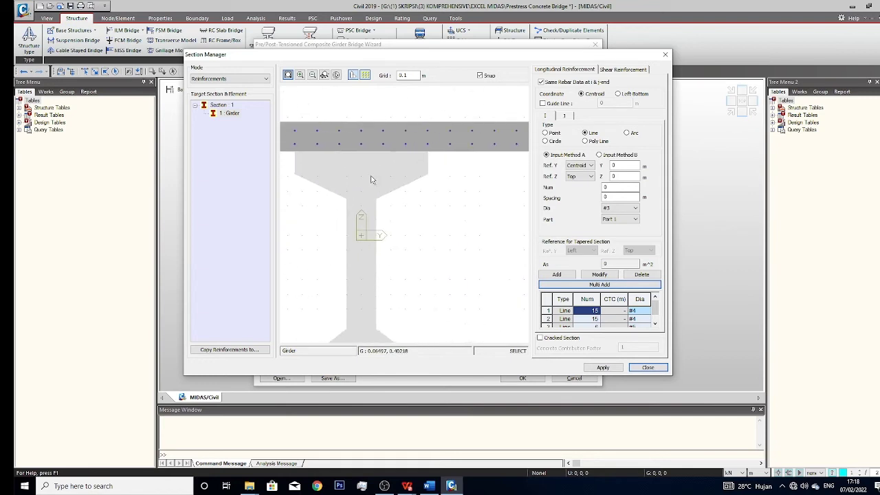
scroll(471, 134, down, 2)
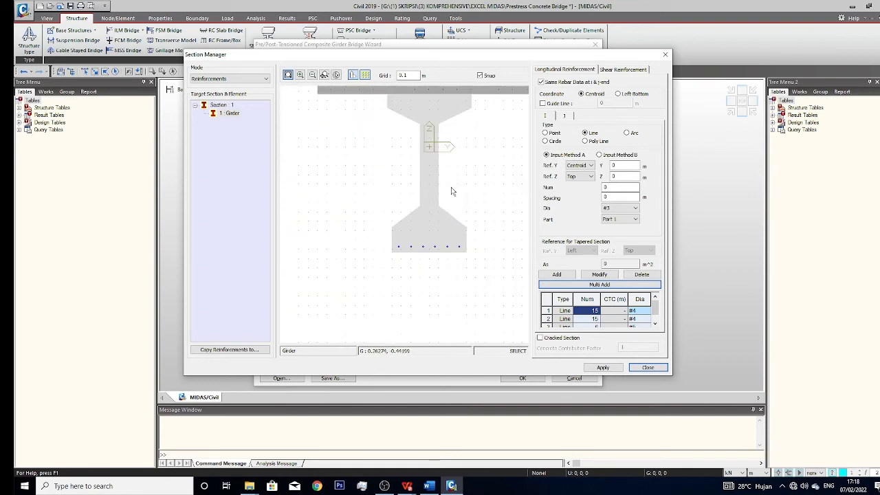
scroll(392, 269, down, 2)
scroll(395, 234, up, 3)
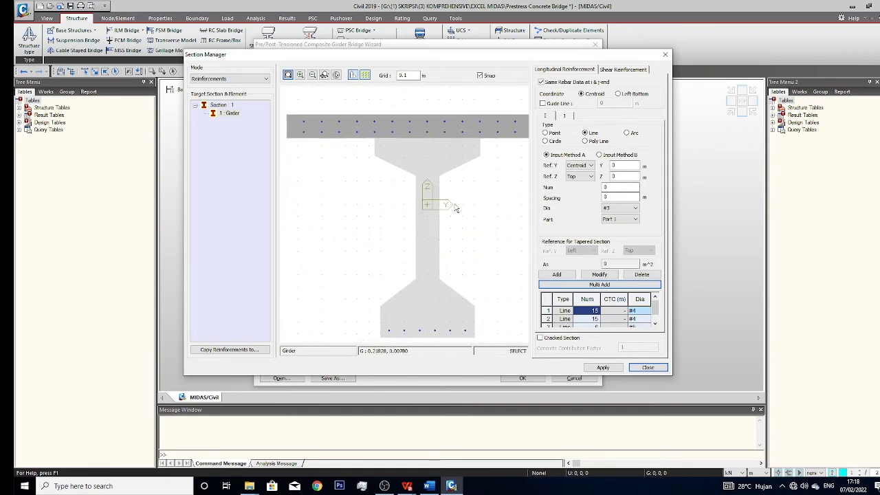
click(605, 71)
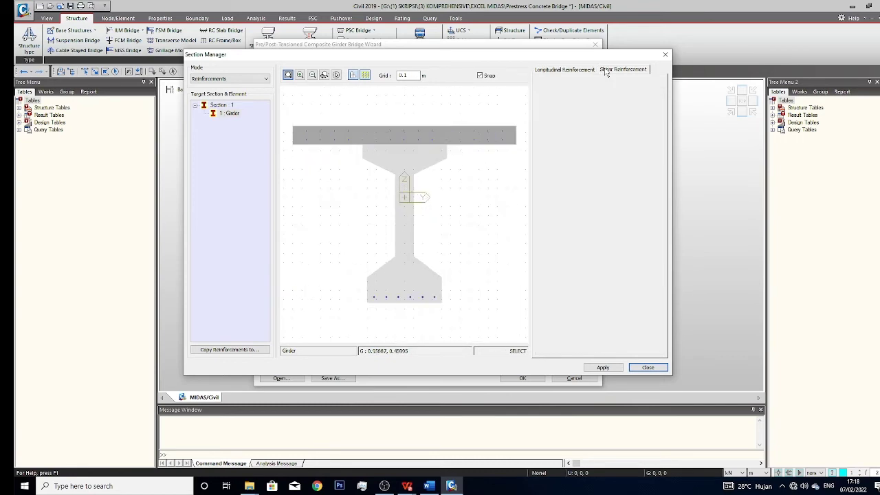
click(549, 109)
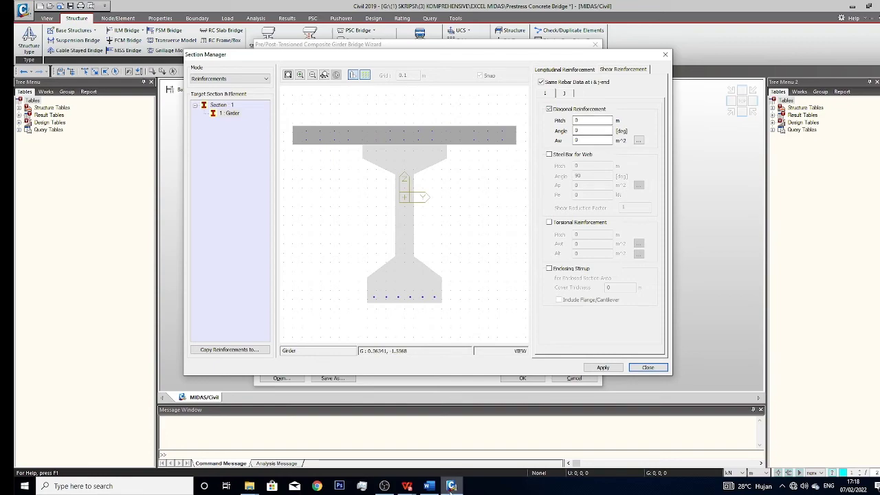
Step: Consult the shear reinforcement figure in LAMPIRAN.docx in Word and, back in MIDAS/Civil, set the diagonal reinforcement's pitch to 0.15 m and angle to 90 degrees
click(429, 486)
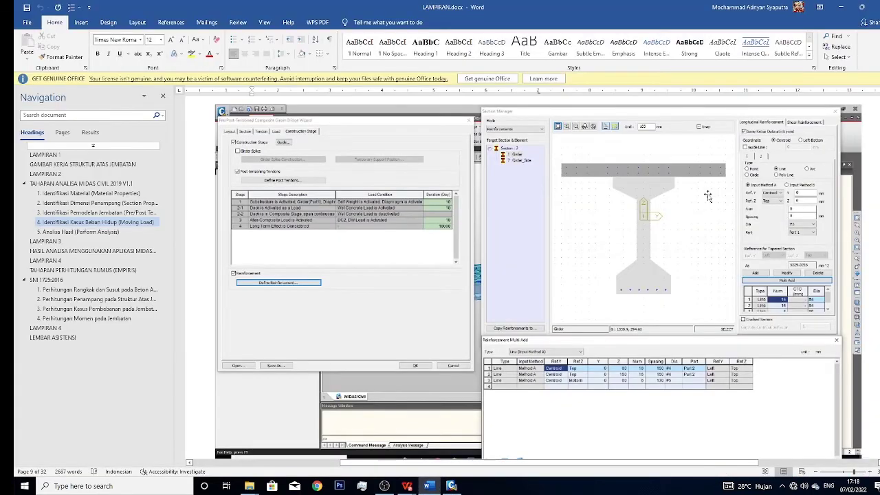
scroll(701, 210, down, 5)
scroll(701, 210, down, 5)
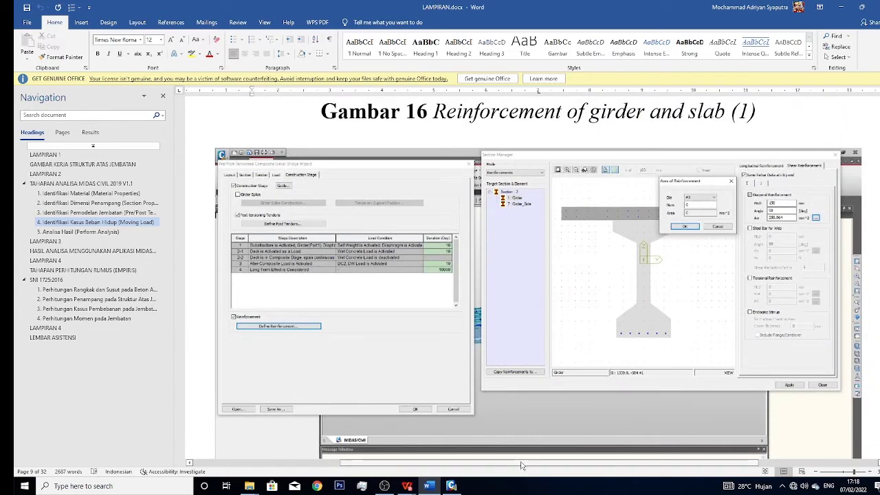
click(451, 486)
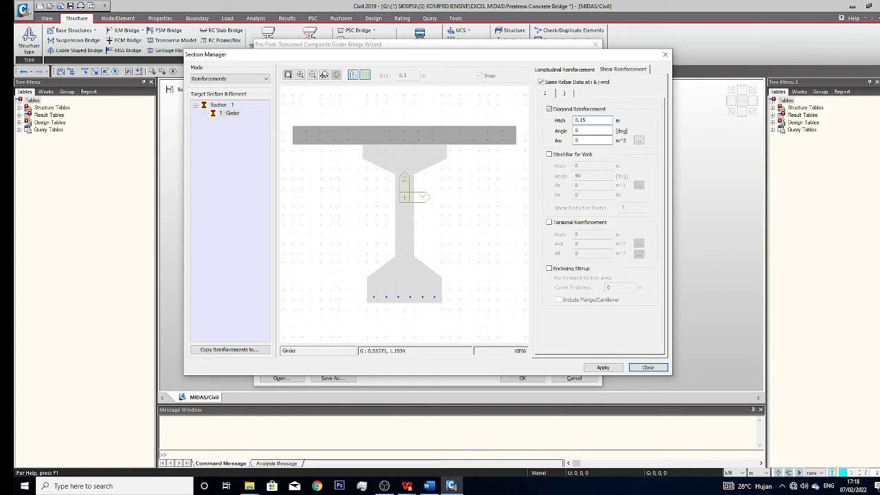
click(595, 131)
click(586, 140)
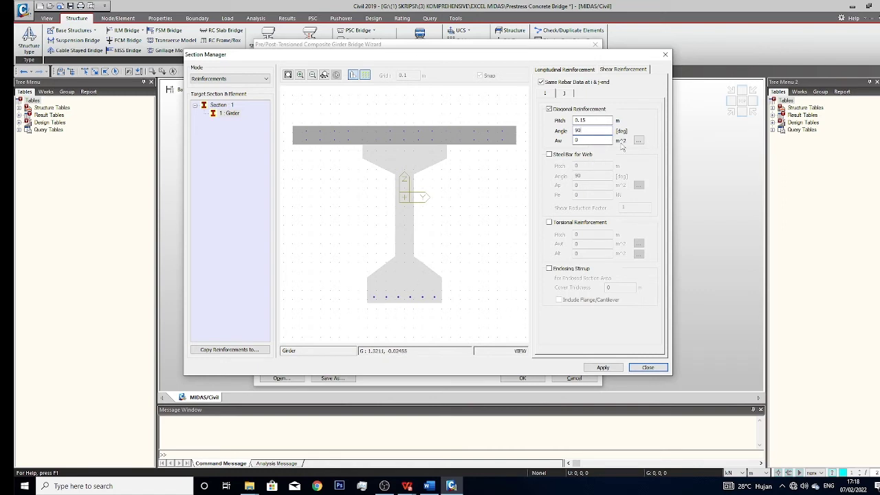
Step: Define the diagonal reinforcement's area Aw from 2 bars of diameter #3
click(637, 140)
click(422, 203)
click(424, 209)
click(432, 201)
click(422, 209)
click(421, 211)
text(2)
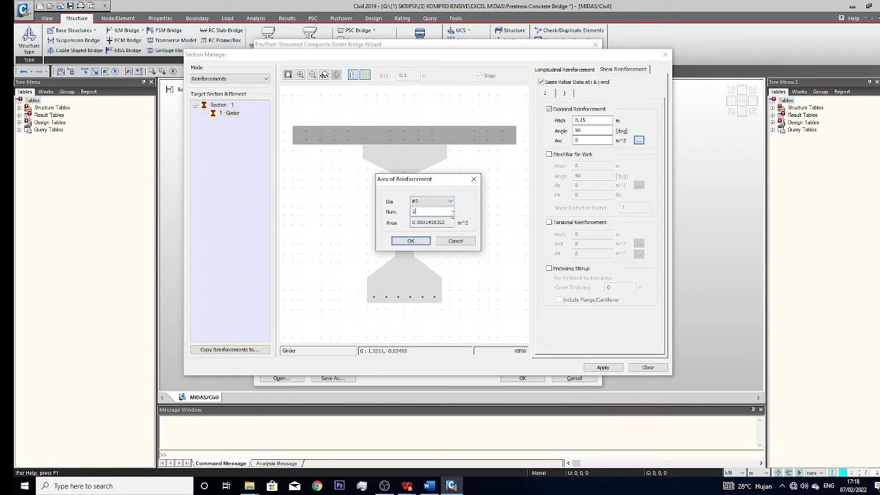
click(410, 241)
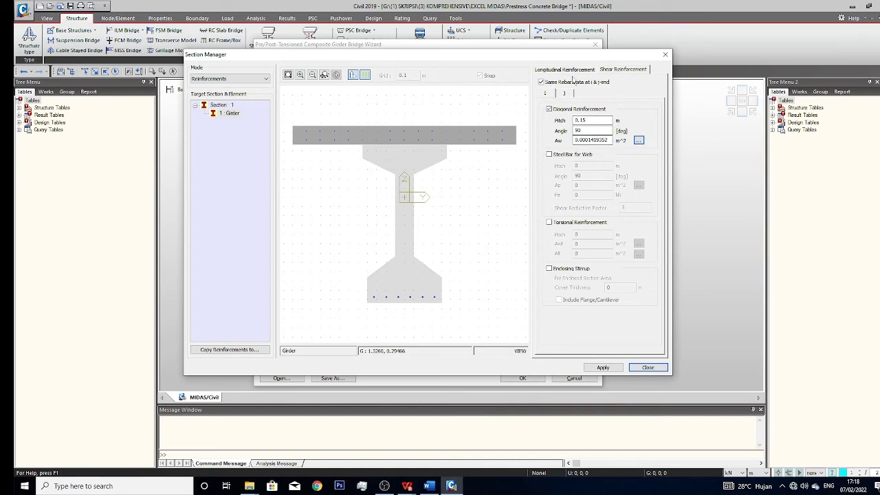
Step: Recheck the longitudinal reinforcement, apply the girder's reinforcement settings and close the Section Manager
click(571, 71)
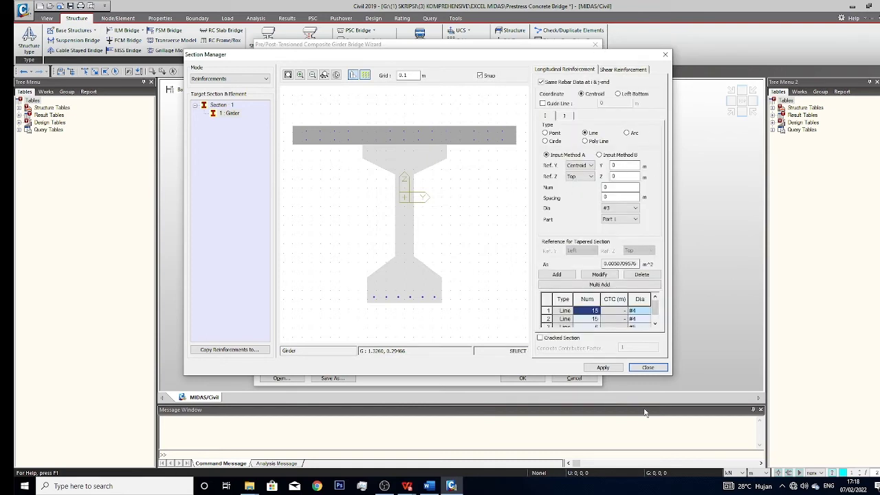
click(603, 368)
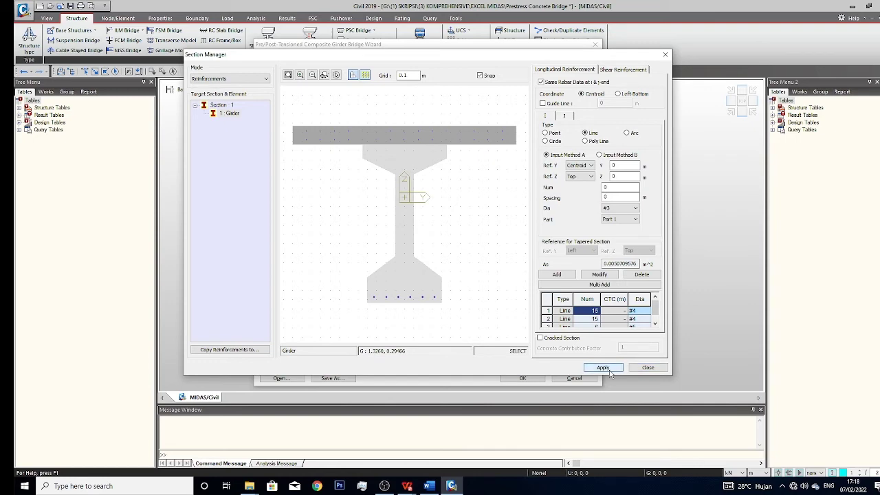
click(648, 368)
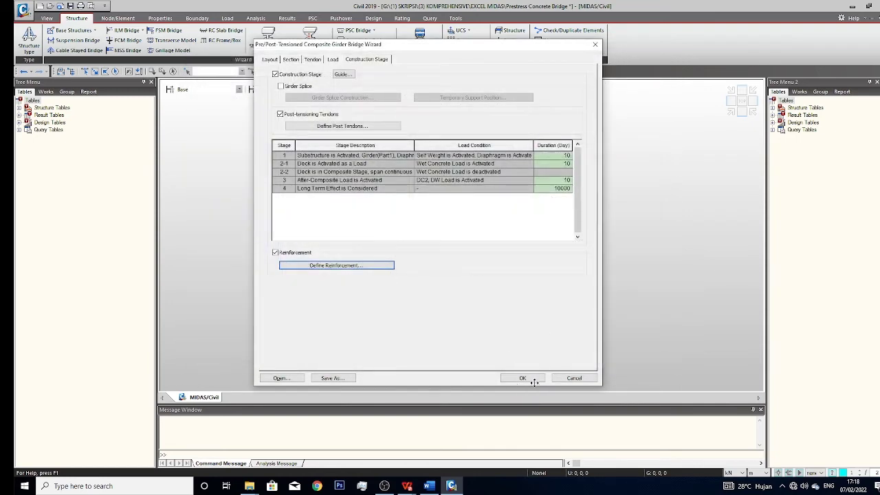
Step: Save the wizard data as a WZD file named PCB and generate the bridge model from the wizard
click(333, 378)
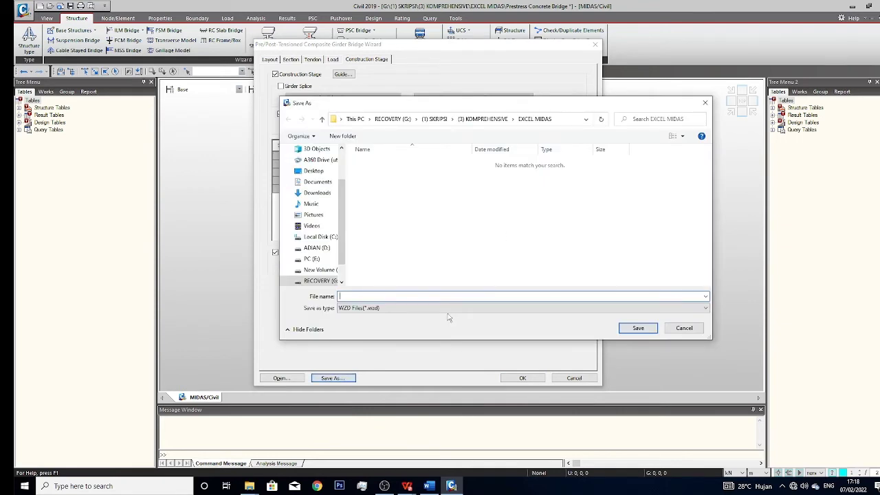
text(P)
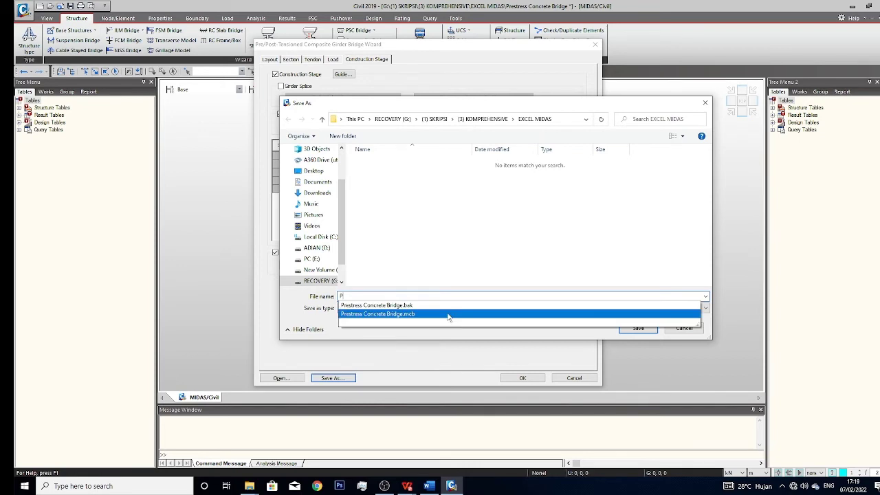
text(CB)
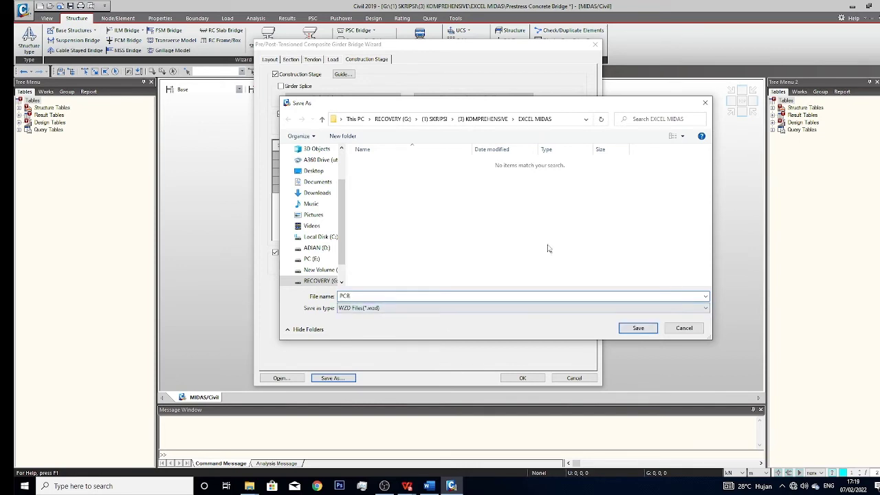
click(638, 327)
click(521, 378)
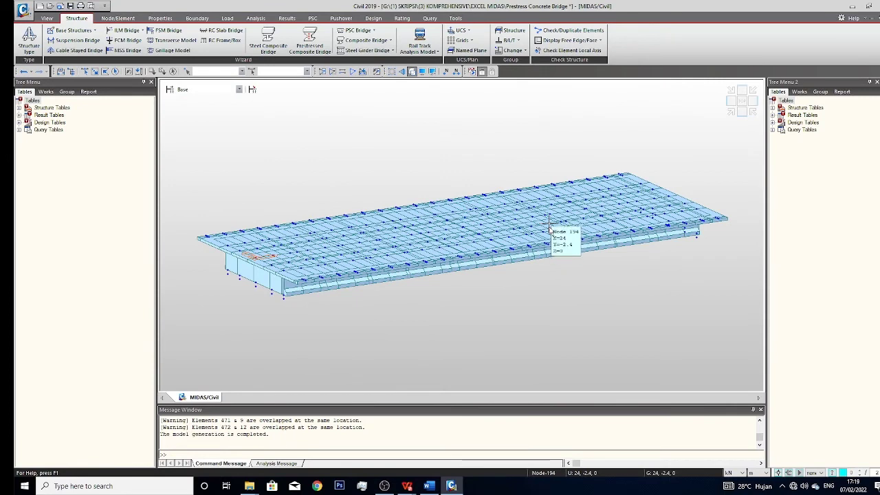
Step: Inspect the generated bridge model from above and below, and review the defined traffic line lanes and vehicles
scroll(486, 213, up, 3)
ctrl+middle_drag(485, 213, 486, 234)
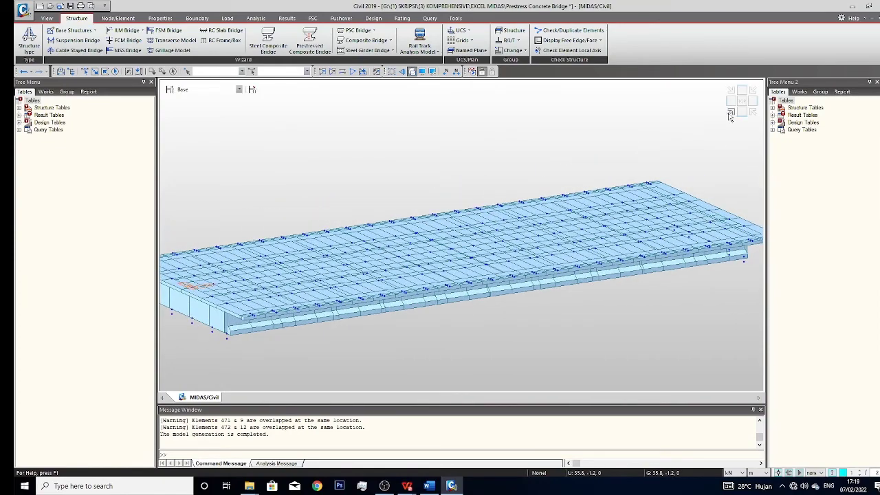
mouse_move(447, 191)
ctrl+middle_down()
mouse_move(450, 236)
mouse_move(448, 206)
mouse_move(460, 195)
mouse_move(436, 200)
mouse_move(399, 190)
mouse_move(396, 216)
mouse_move(477, 203)
mouse_move(449, 260)
mouse_move(364, 231)
mouse_move(504, 228)
mouse_move(508, 240)
mouse_move(378, 227)
mouse_move(423, 185)
mouse_move(442, 143)
mouse_move(387, 173)
mouse_move(392, 192)
mouse_move(446, 173)
mouse_move(440, 180)
ctrl+middle_up()
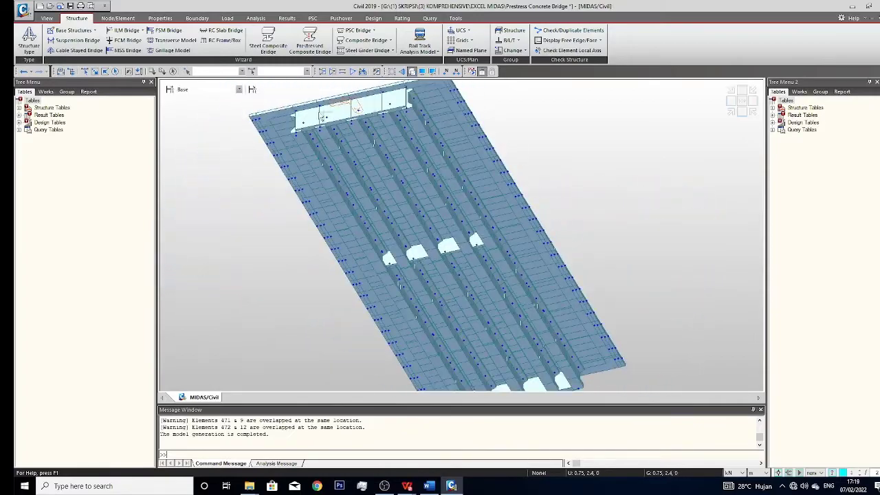
ctrl+middle_drag(434, 275, 555, 249)
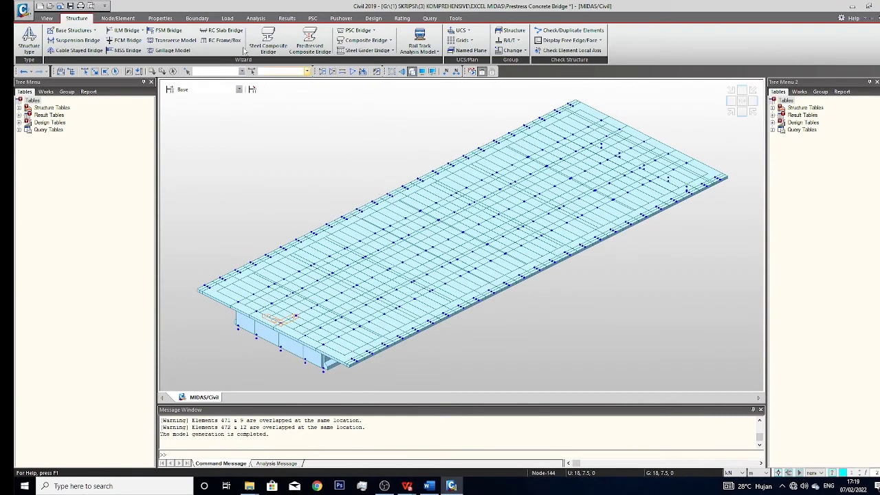
click(227, 18)
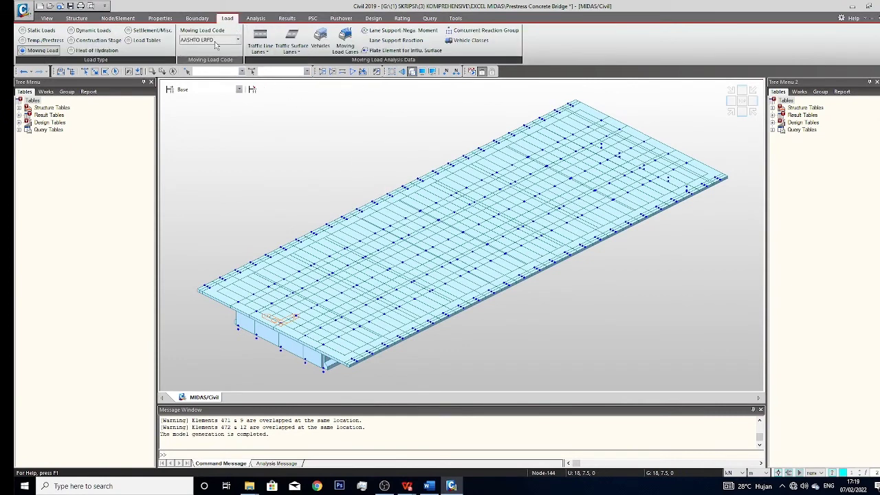
click(260, 38)
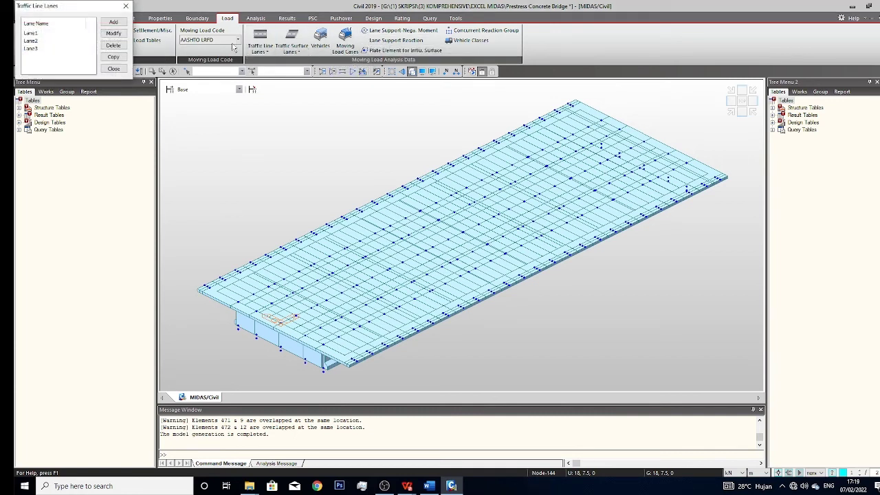
click(31, 41)
click(125, 6)
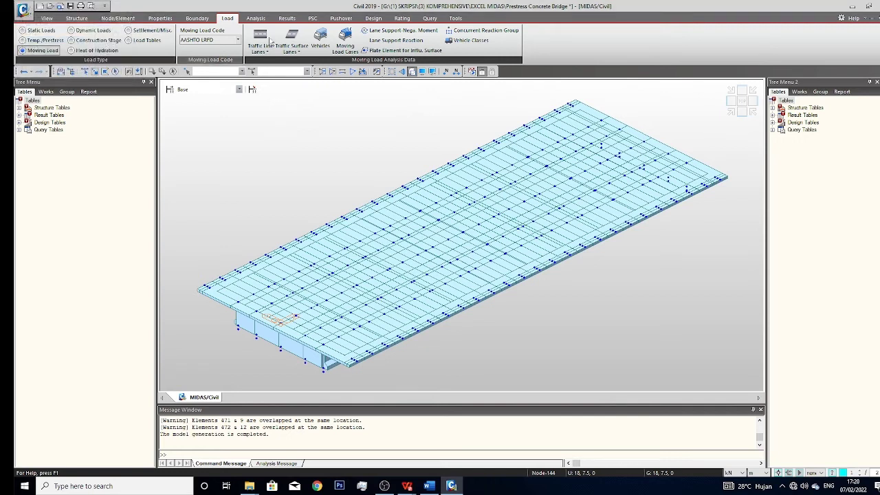
click(320, 42)
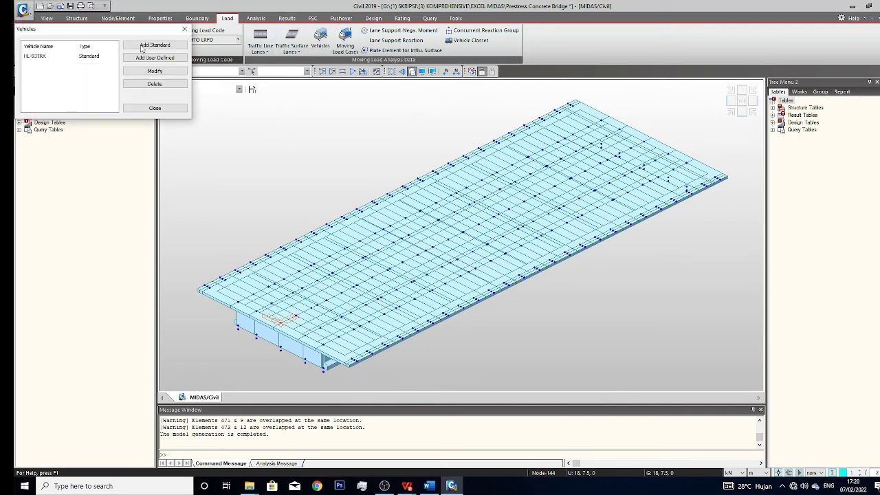
click(49, 48)
click(183, 24)
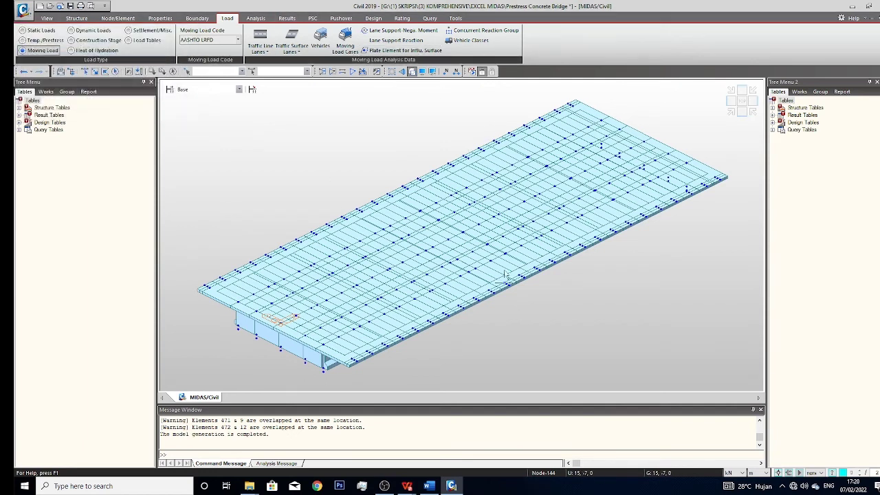
Step: Start a new moving load case named MLC, keeping the default multiple presence scale factors
click(347, 47)
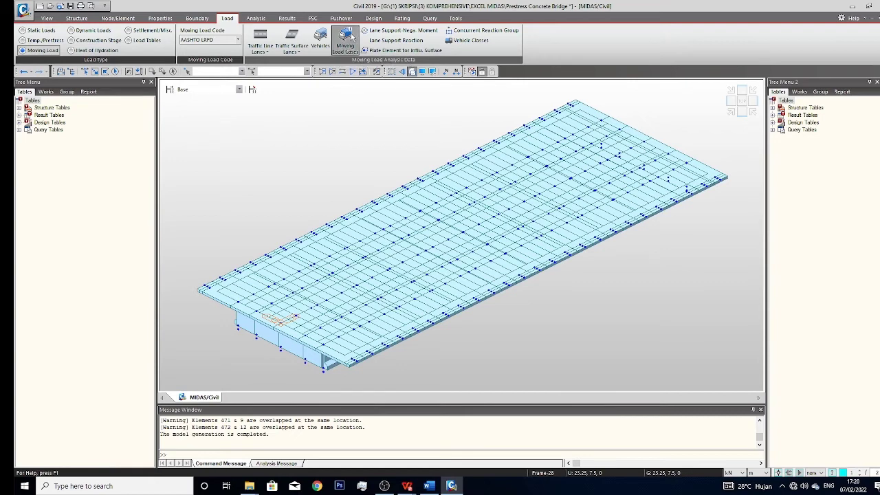
drag(164, 38, 268, 60)
click(266, 69)
drag(206, 6, 407, 69)
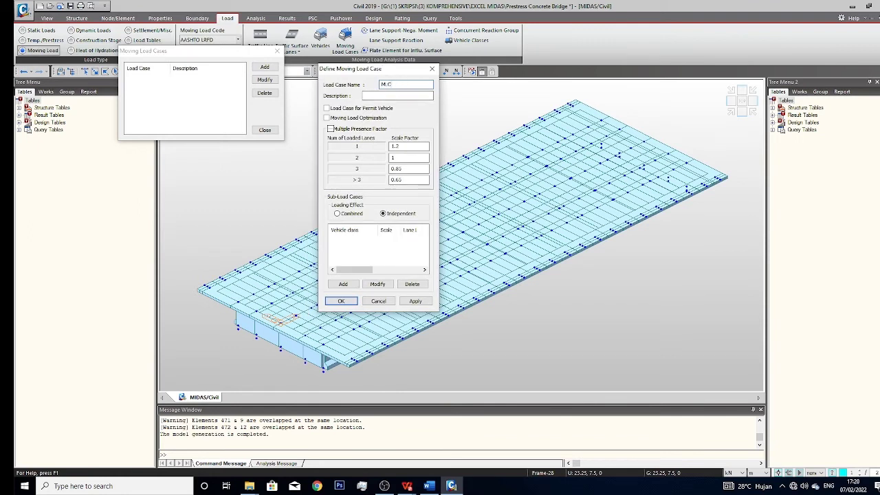
click(385, 95)
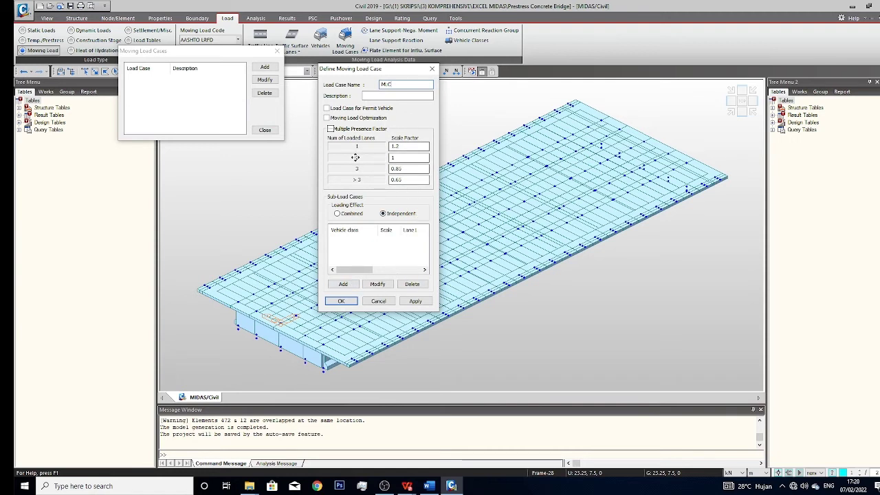
click(415, 168)
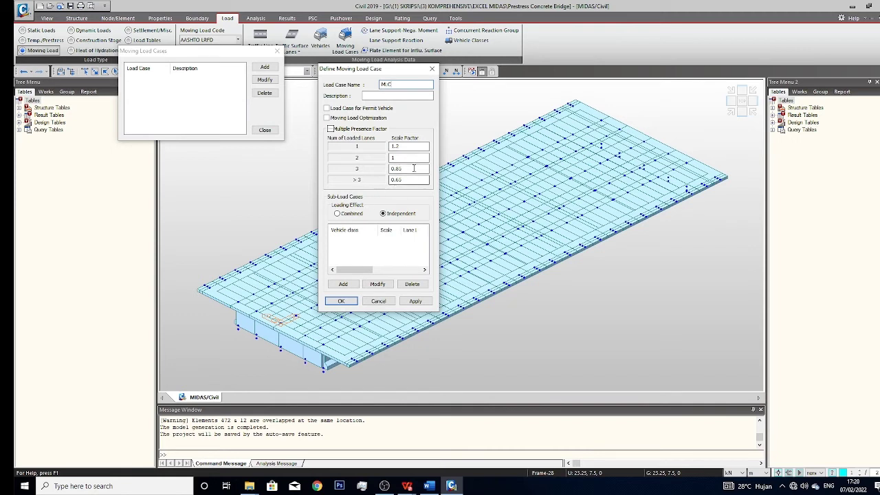
Step: Add a VL:HL-93TRK sub-load case with 1 to 3 loaded lanes, assign Lane1, Lane2 and Lane3, and save the MLC load case
click(344, 284)
double_click(466, 166)
double_click(467, 165)
double_click(466, 166)
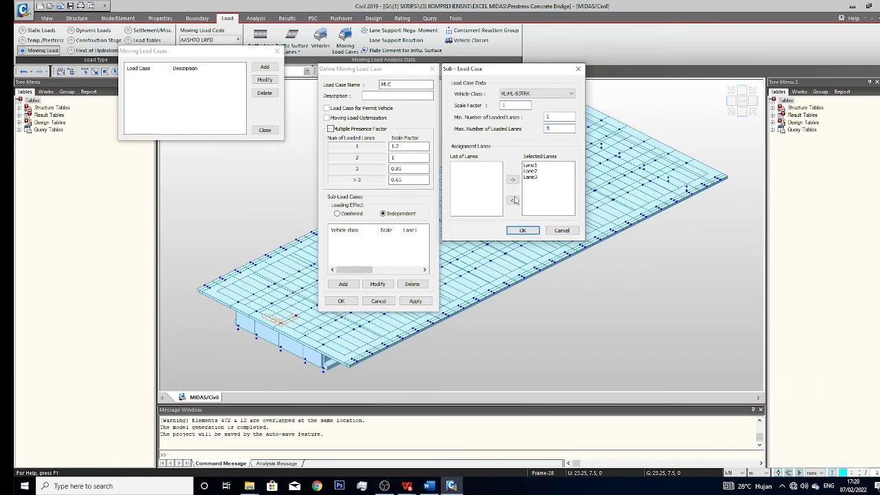
click(519, 230)
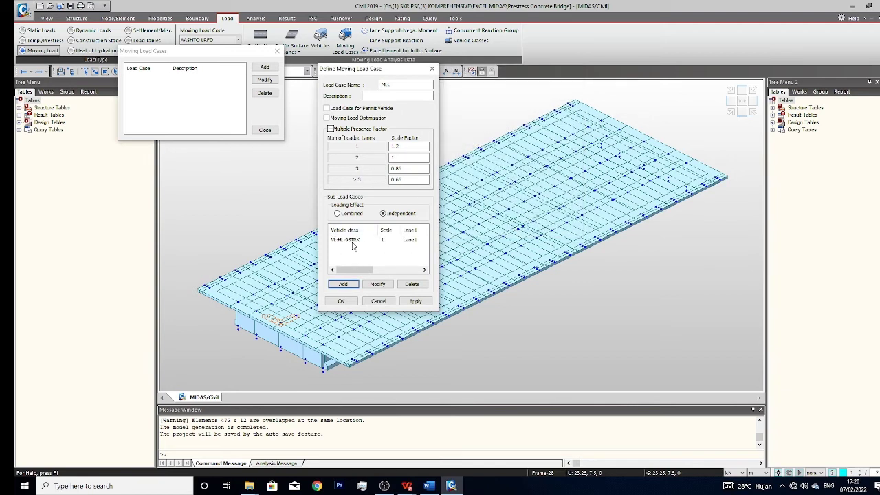
click(341, 302)
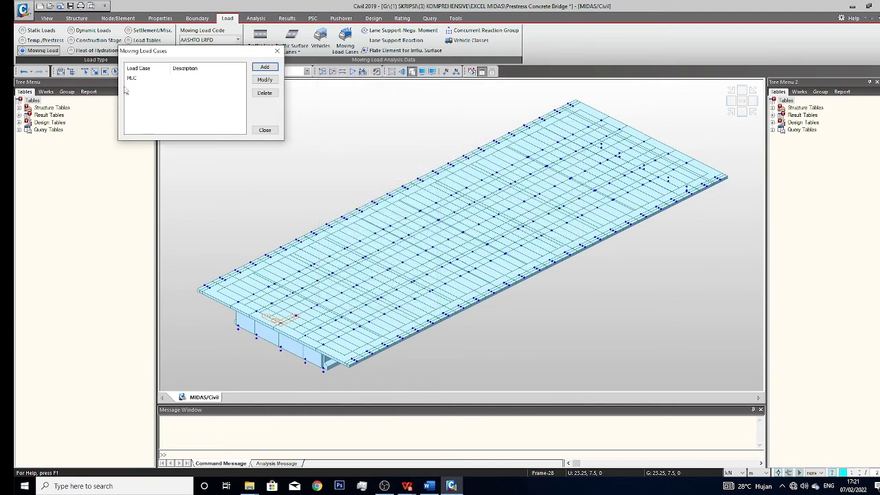
click(265, 130)
Step: Review the static load cases along with the available case categories and load types
click(30, 31)
click(193, 43)
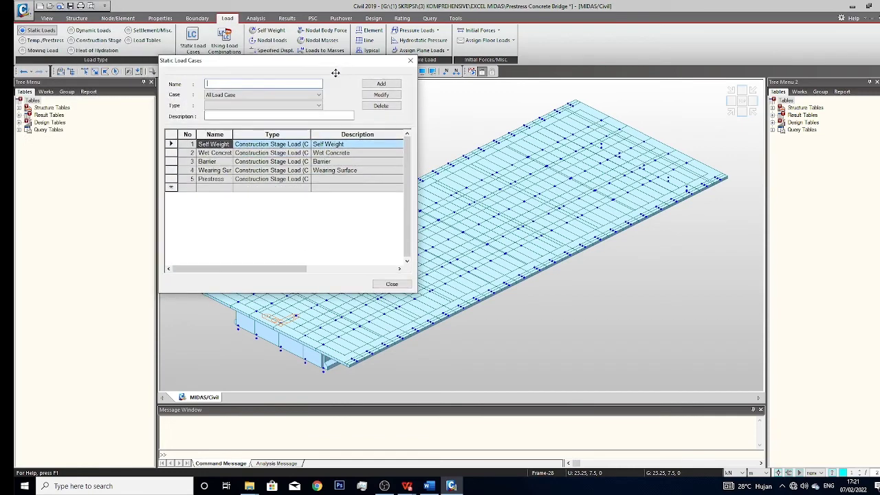
click(262, 95)
click(261, 99)
click(261, 95)
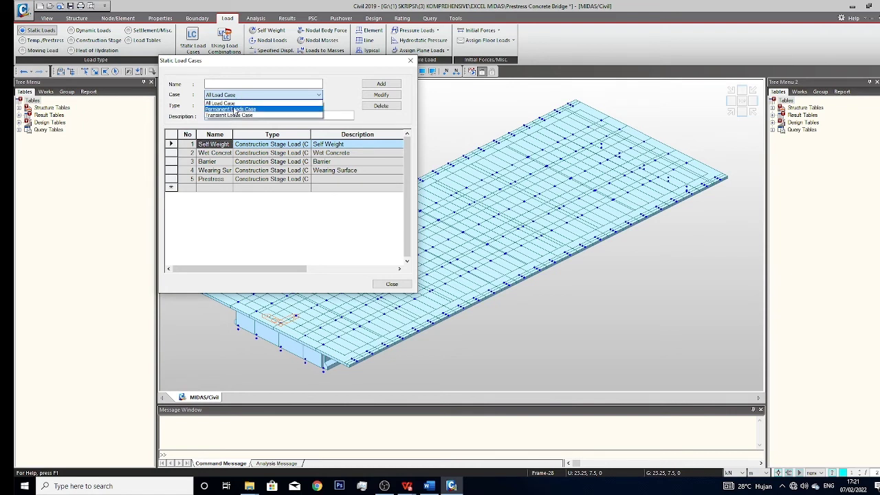
click(233, 103)
click(235, 106)
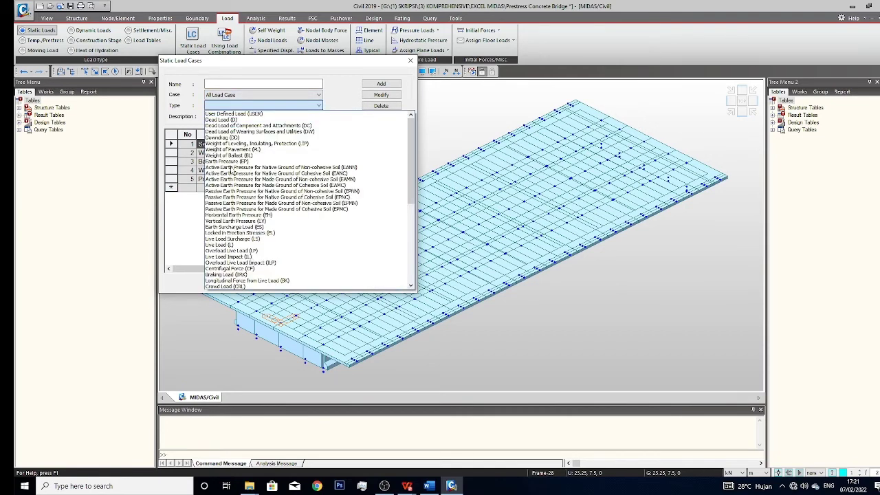
click(236, 105)
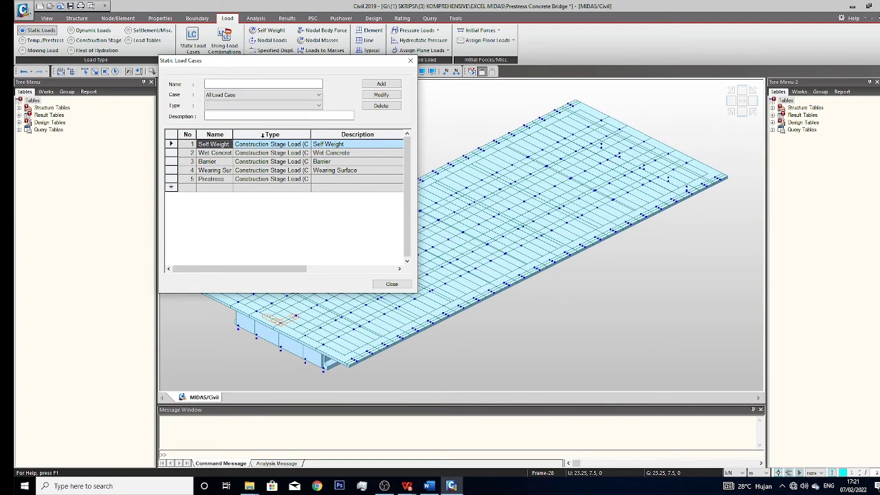
click(392, 284)
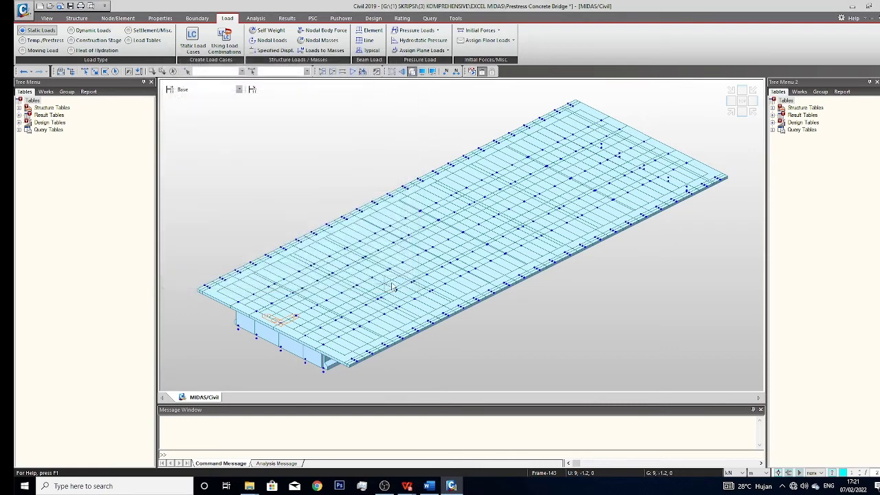
click(192, 41)
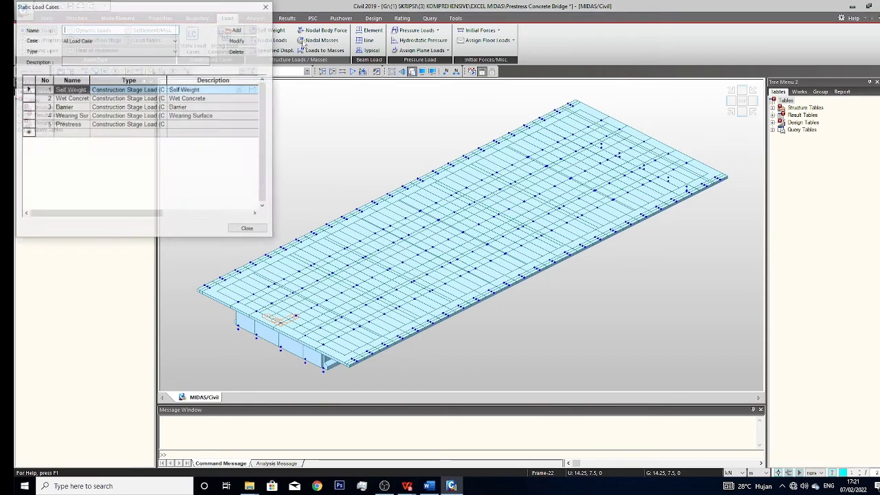
key(Escape)
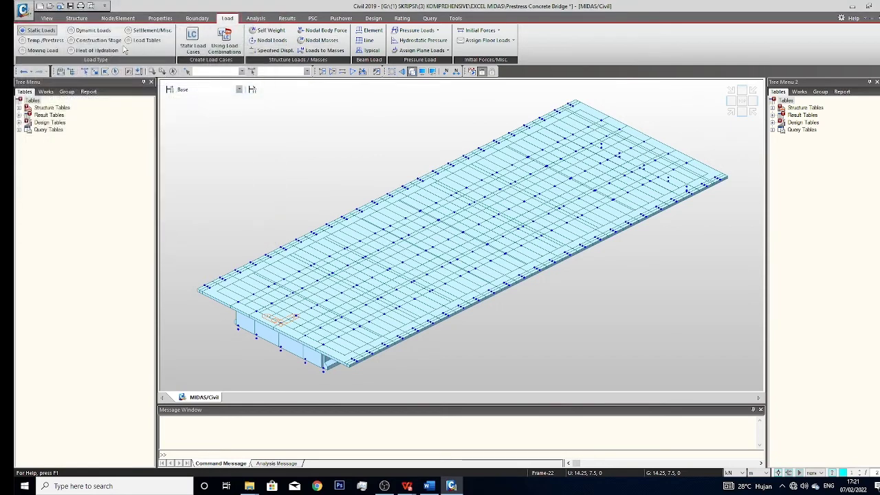
Step: Open the general load combination definitions for the analysis results
click(255, 18)
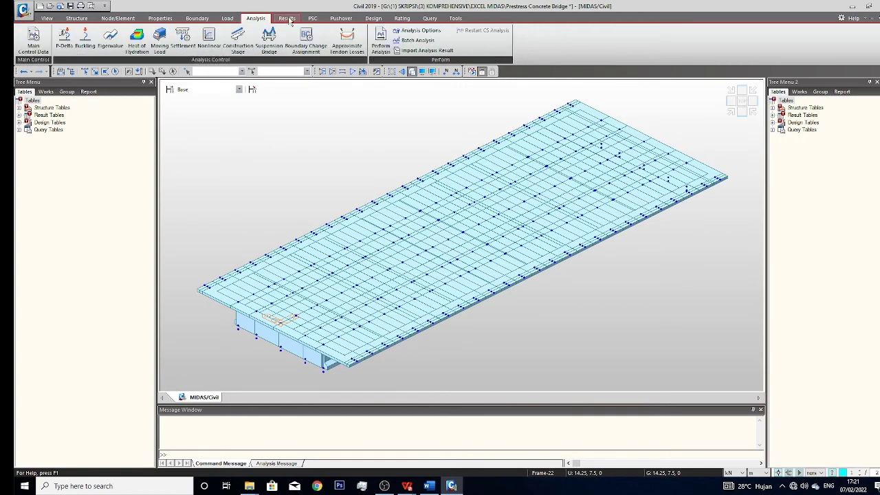
click(288, 19)
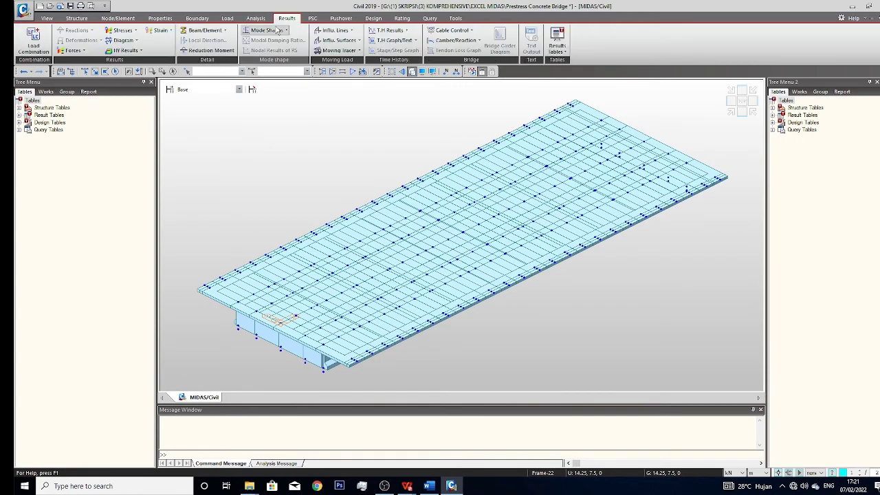
click(33, 41)
drag(224, 26, 290, 29)
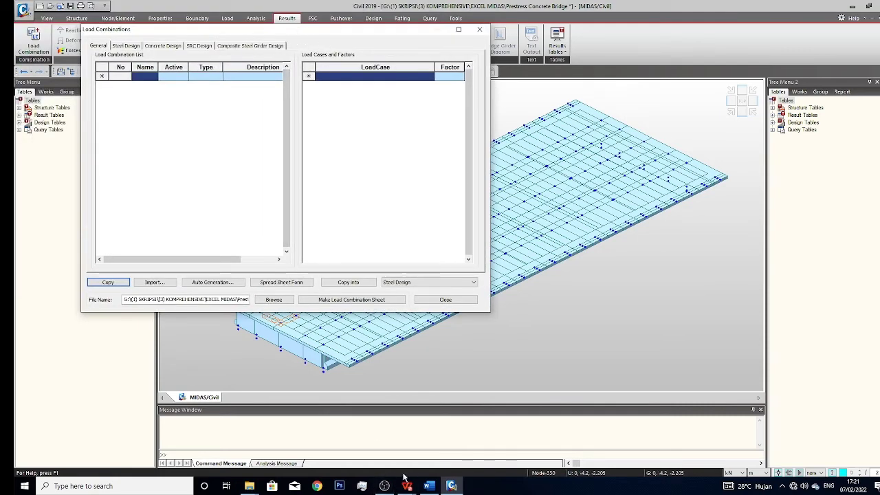
Step: Locate TUGAS AKHIR (Revisi 5).docx under (3) KOMPREHENSIVE in File Explorer and open it in Word for reference
click(429, 486)
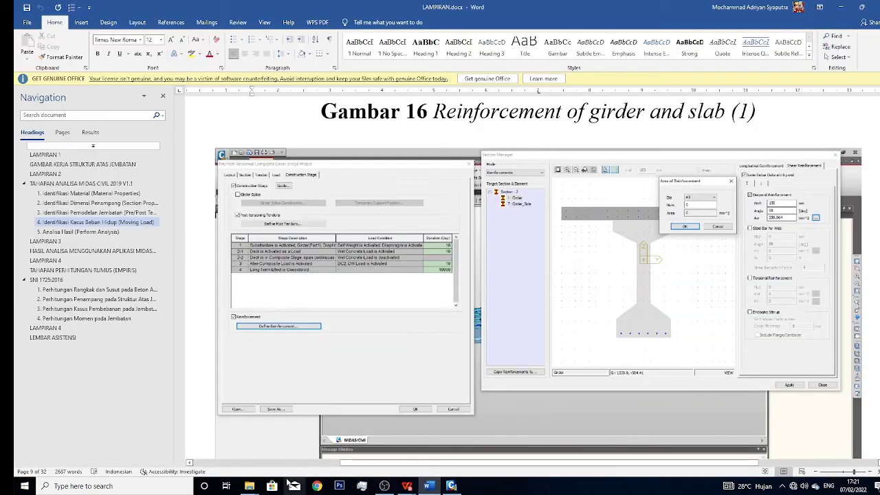
mouse_move(250, 482)
click(222, 448)
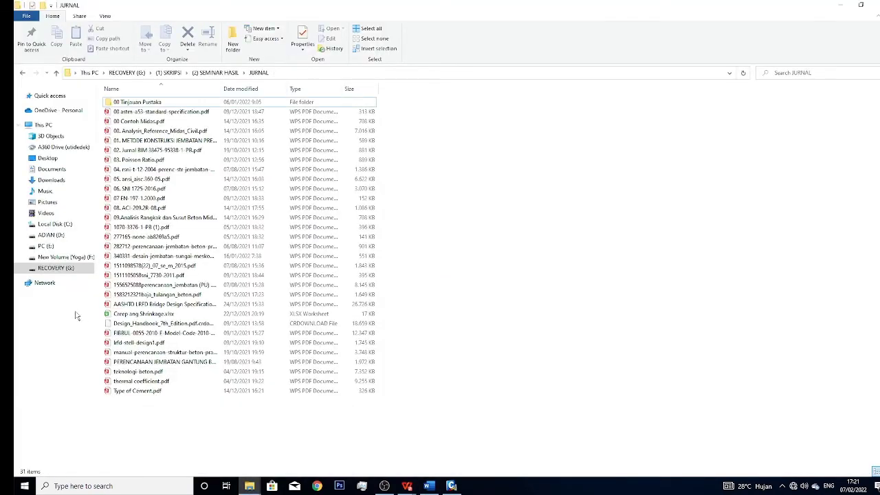
click(56, 268)
double_click(163, 109)
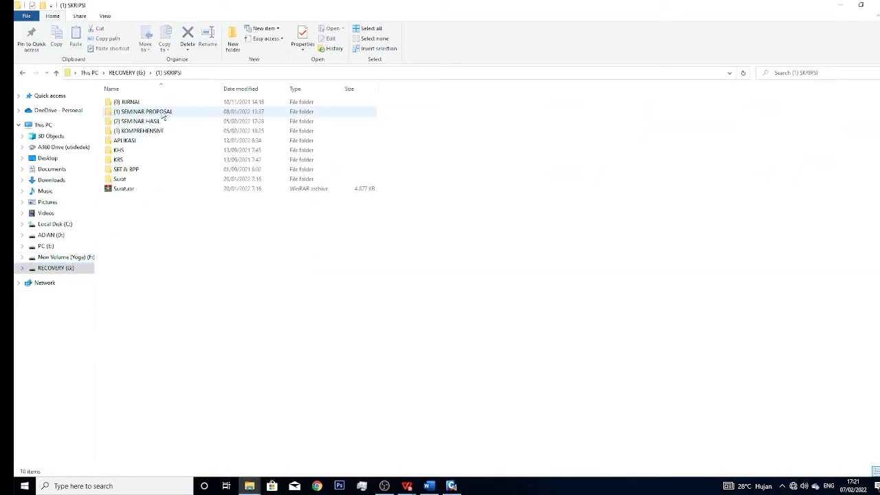
double_click(153, 132)
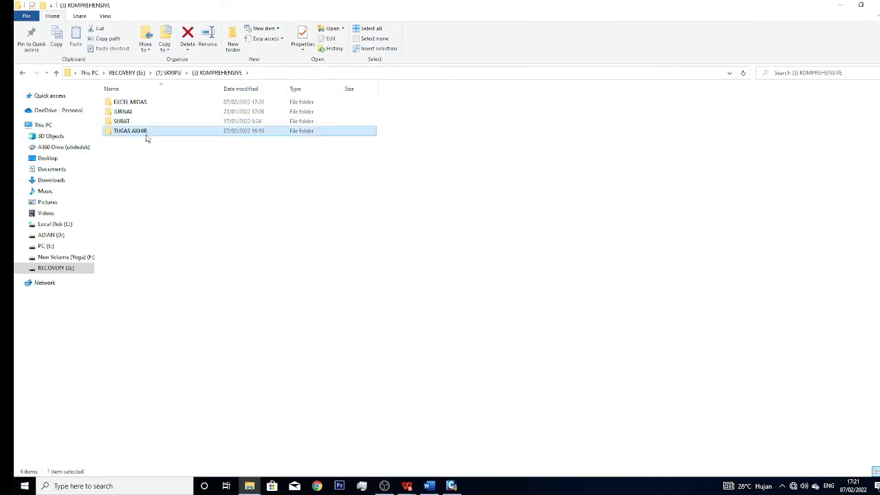
double_click(148, 132)
double_click(156, 123)
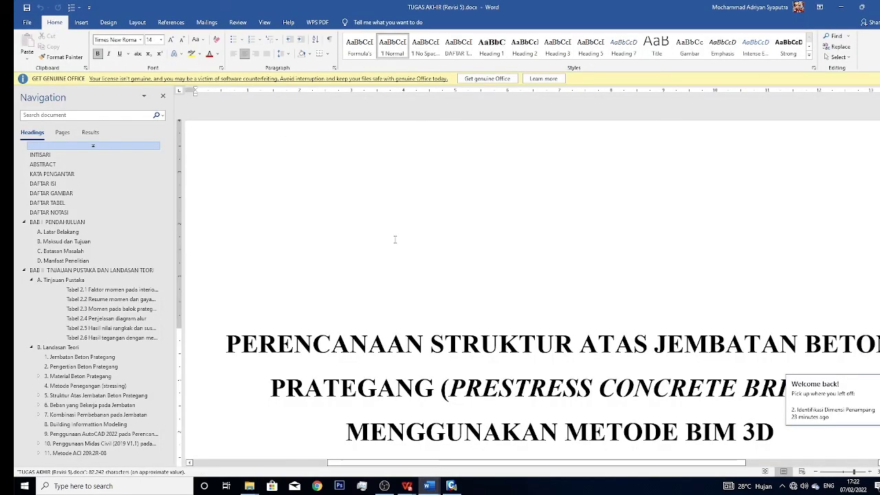
ctrl+scroll(404, 246, down, 10)
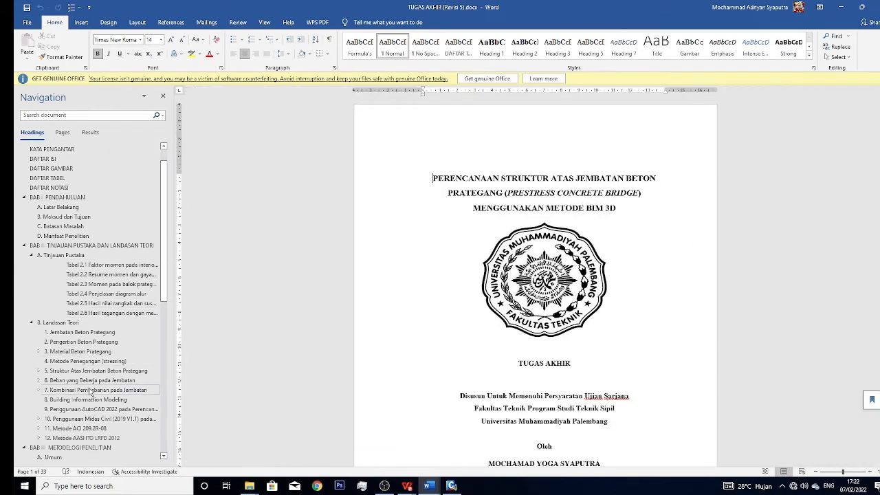
Step: Find Tabel 2.18 with the SNI 1725:2016 load combination factors in the Kombinasi Pembebanan pada Jembatan section and enlarge it for reading
click(88, 389)
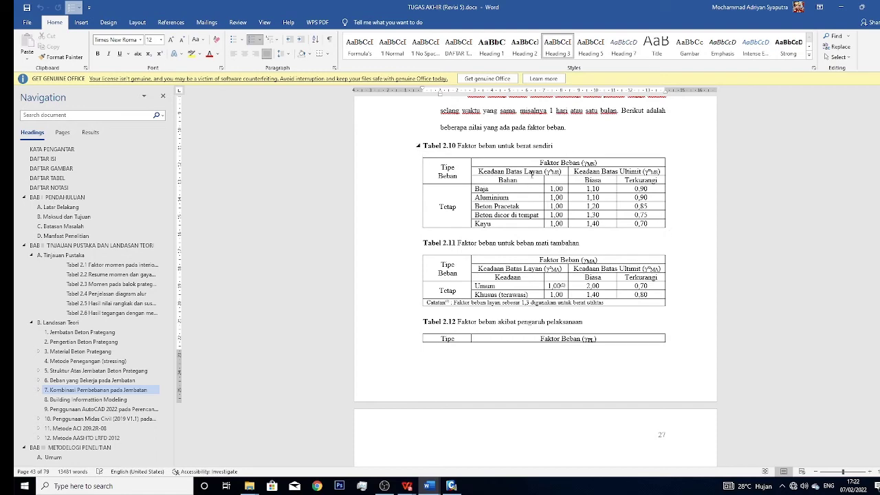
scroll(550, 172, down, 10)
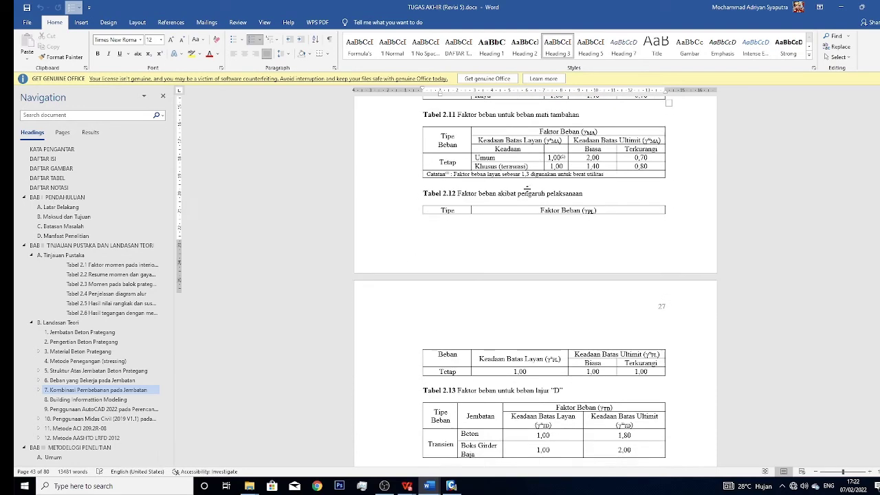
scroll(471, 229, down, 10)
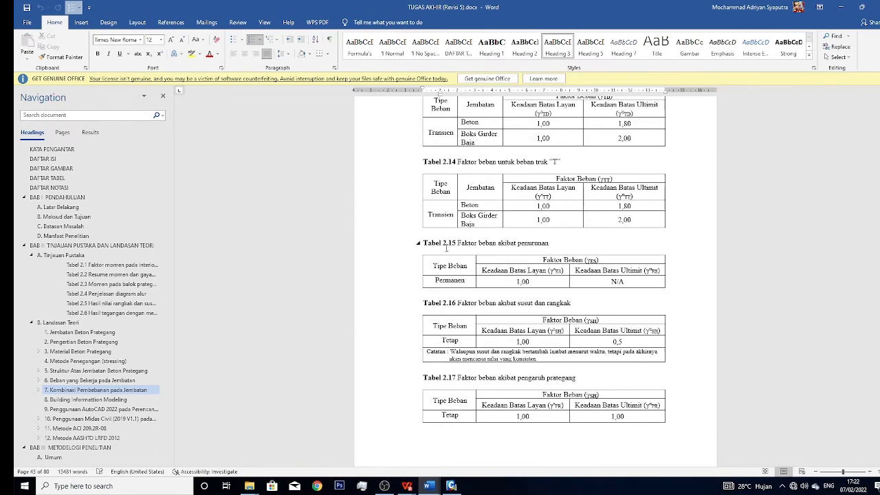
scroll(509, 255, up, 1)
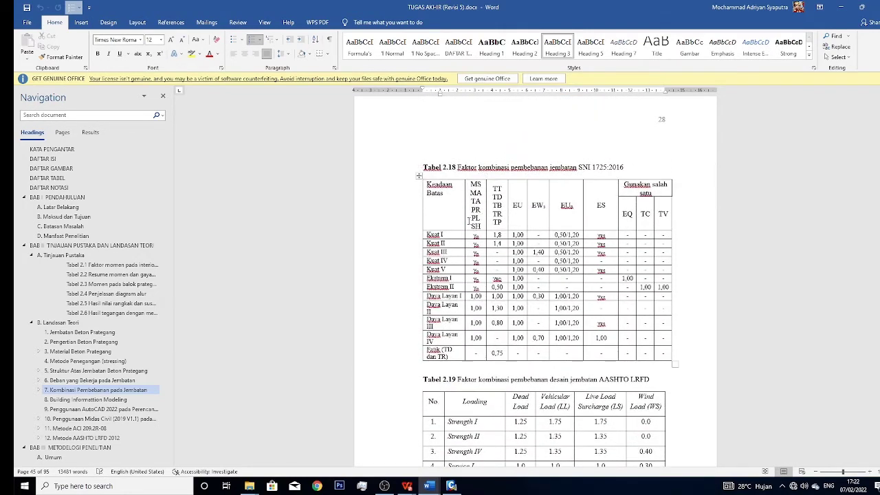
ctrl+scroll(599, 278, up, 6)
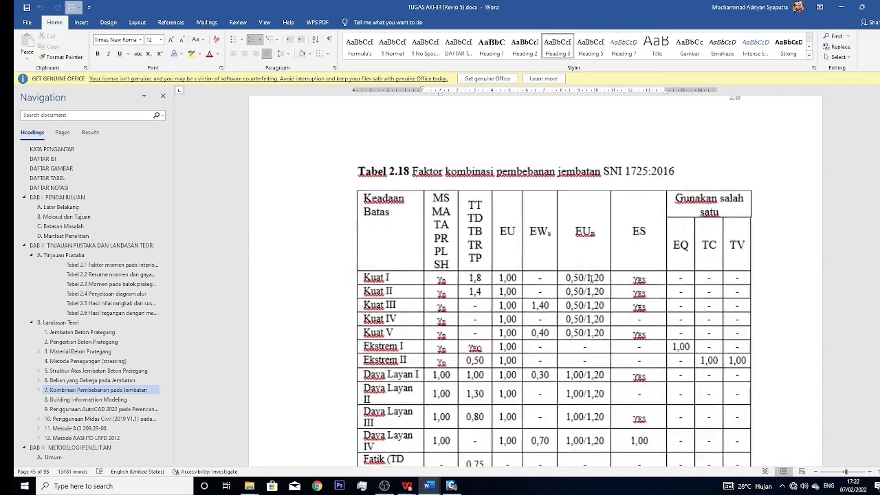
scroll(460, 193, up, 2)
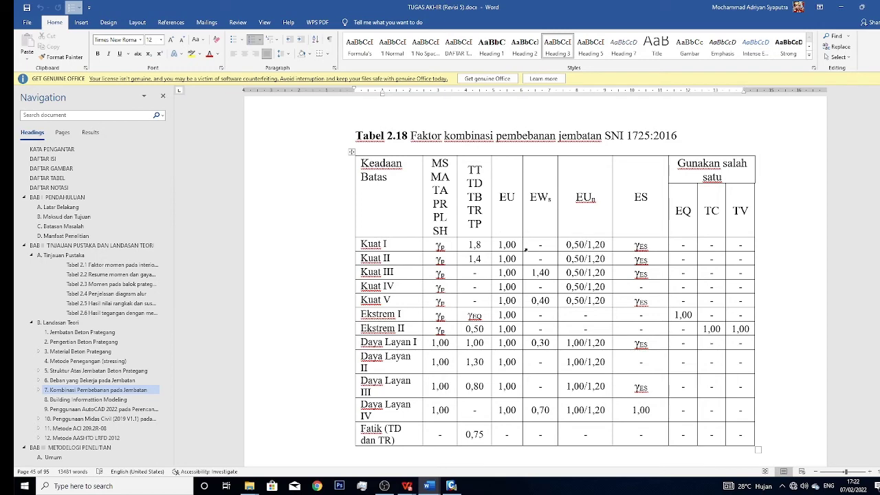
Step: Compare the SNI 1725:2016 load combination factors in Tabel 2.18 with the AASHTO LRFD factors in Tabel 2.19
scroll(529, 249, down, 1)
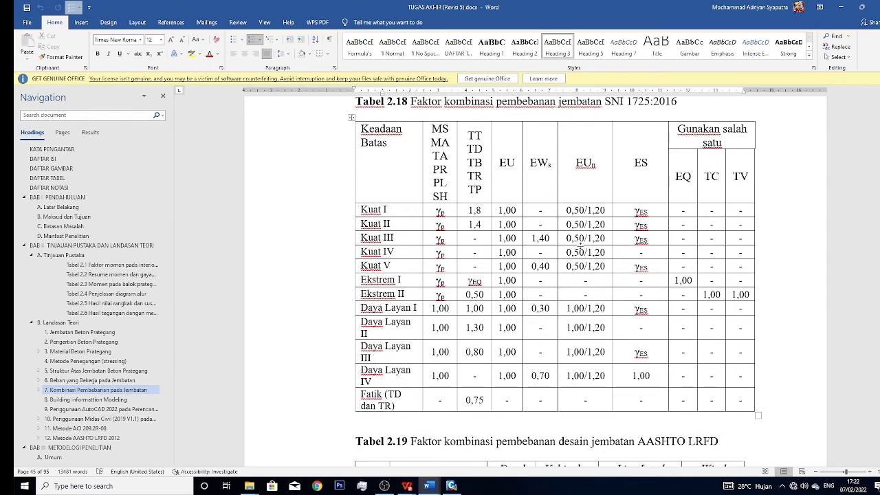
scroll(576, 238, down, 8)
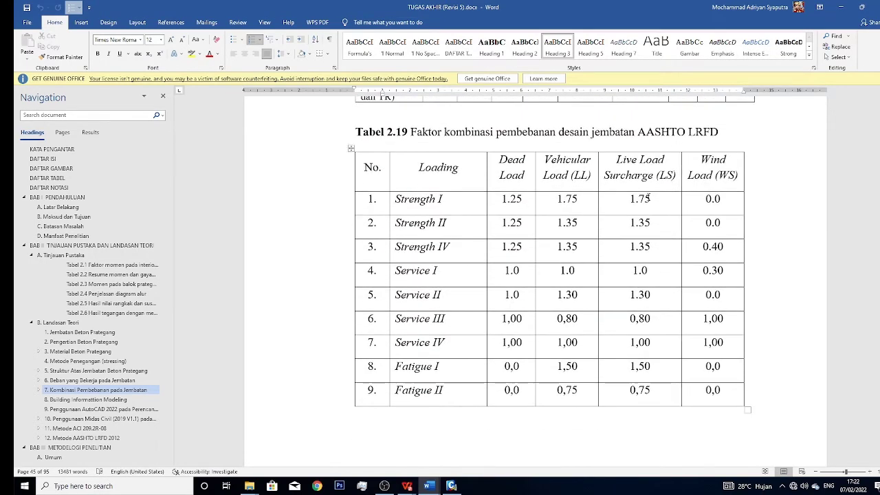
scroll(664, 197, up, 8)
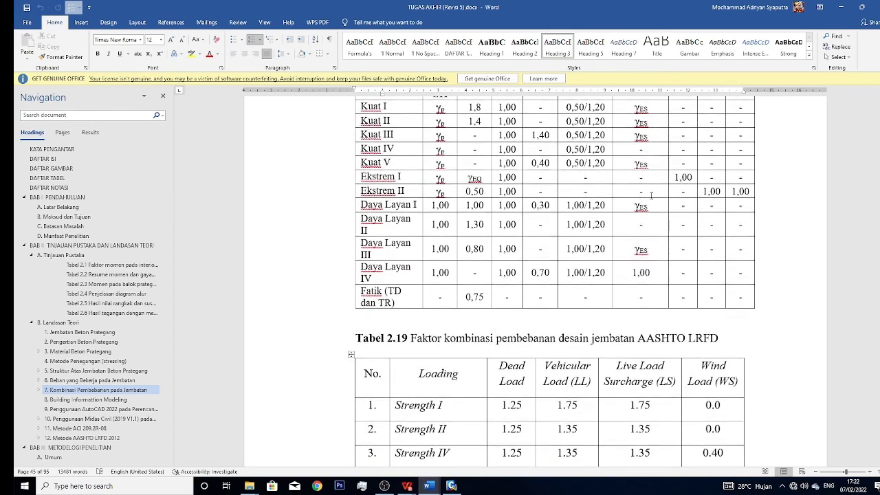
scroll(411, 302, down, 6)
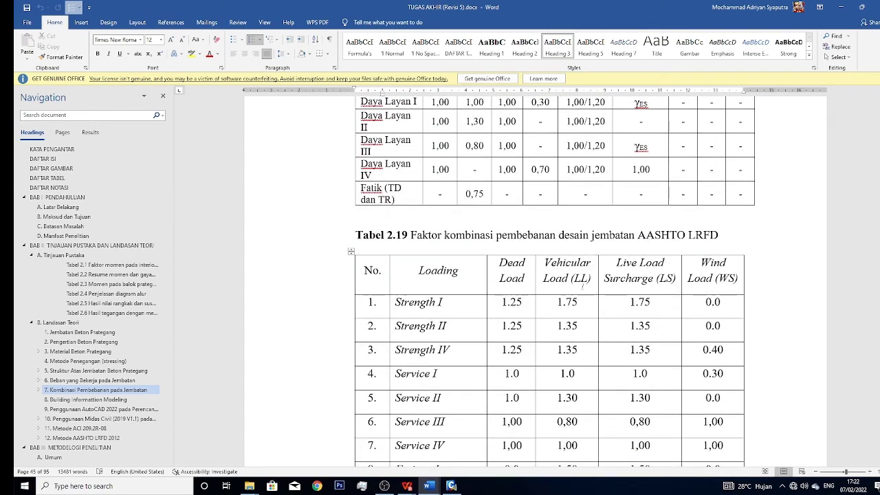
scroll(568, 297, up, 5)
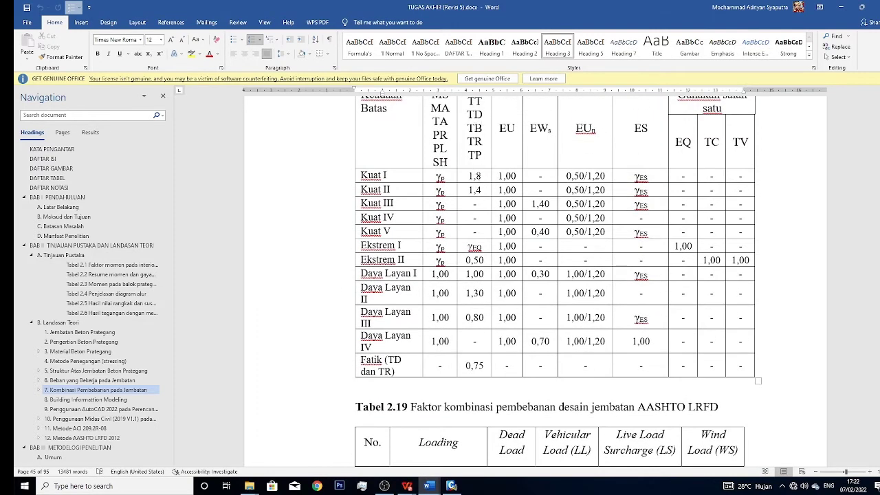
scroll(606, 383, down, 3)
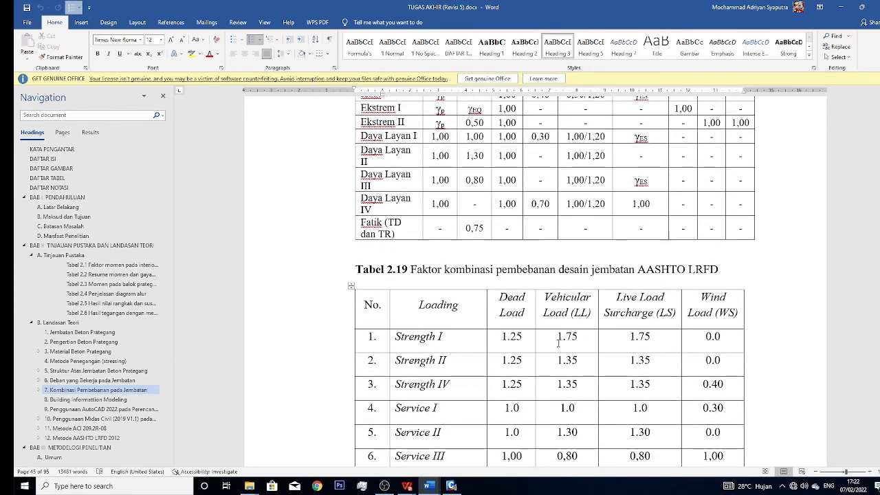
scroll(511, 328, up, 4)
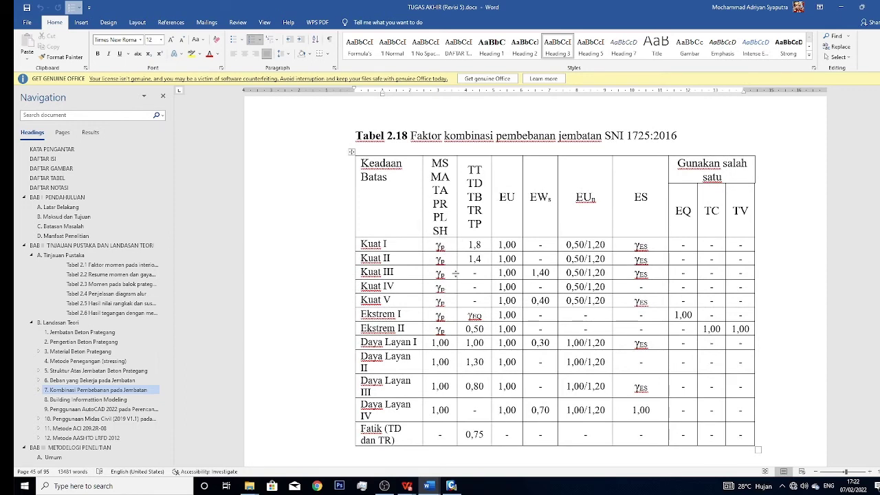
scroll(441, 242, down, 5)
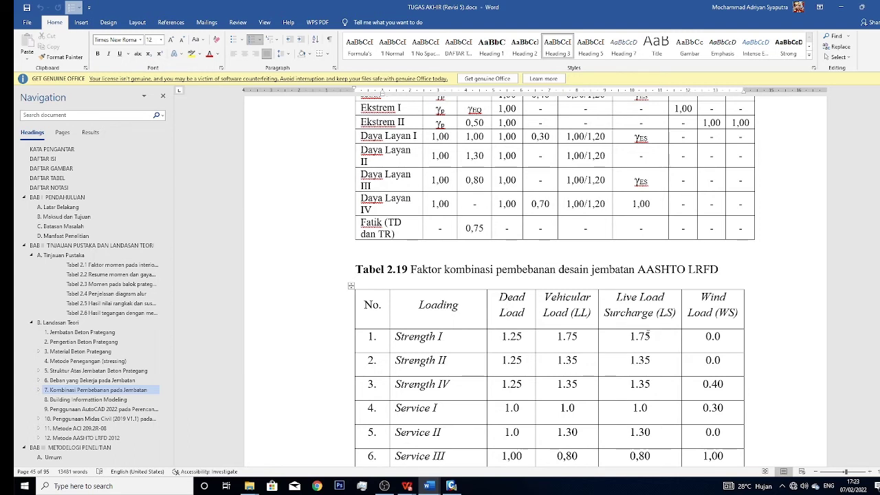
scroll(646, 343, up, 5)
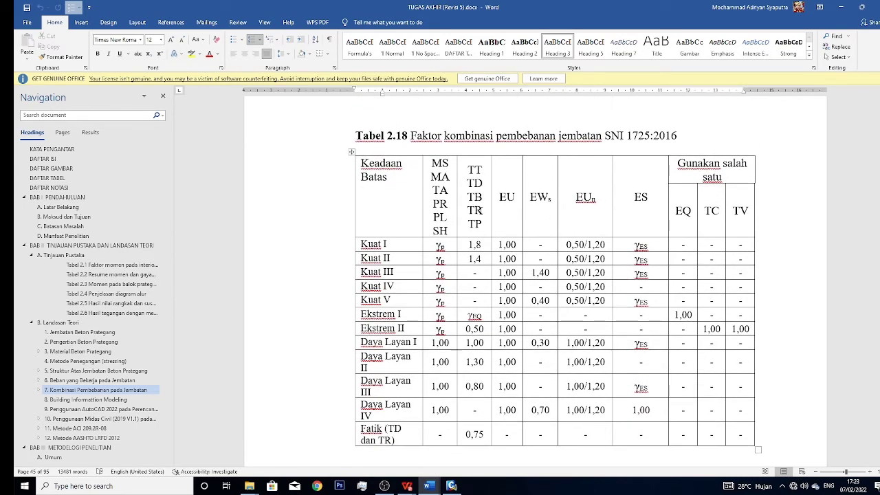
scroll(584, 292, down, 3)
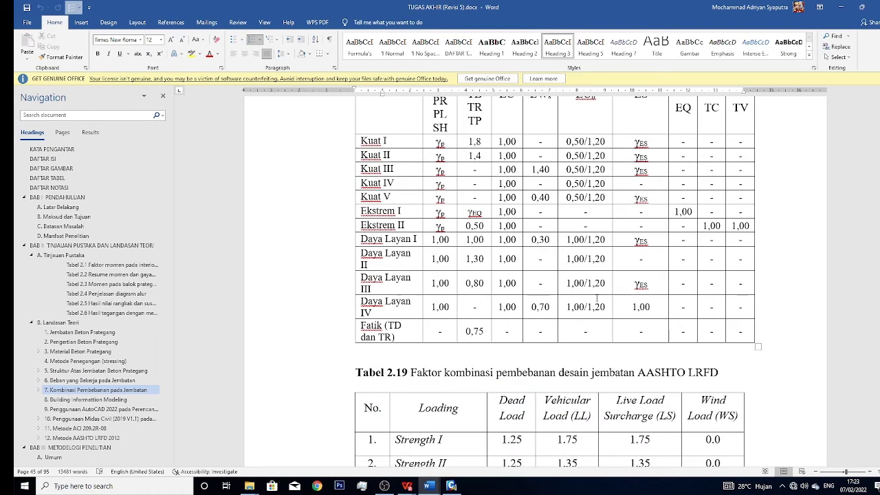
scroll(596, 298, down, 3)
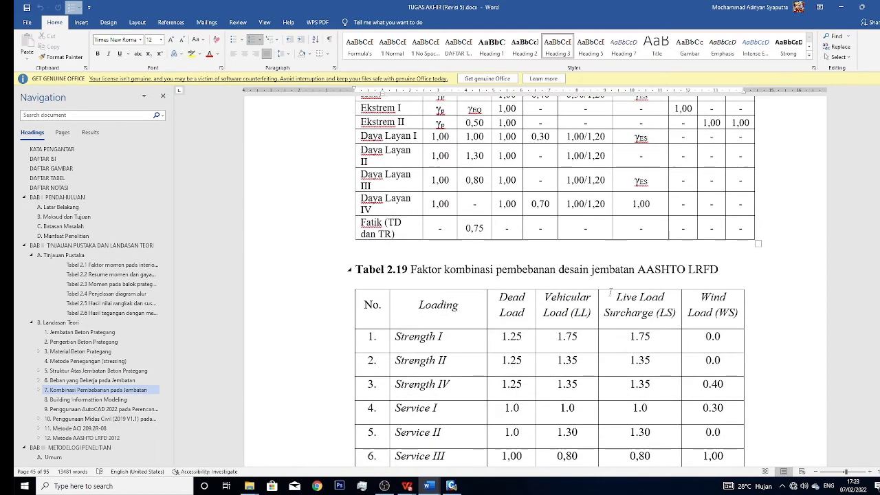
scroll(609, 292, down, 3)
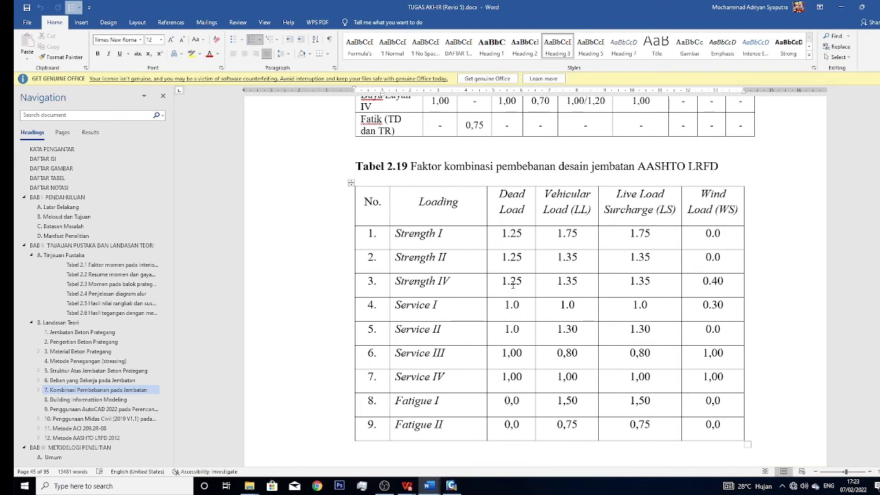
Step: Switch back to MIDAS Civil and set up automatic load combination generation for concrete with design code AASHTO-LRFD16
click(451, 486)
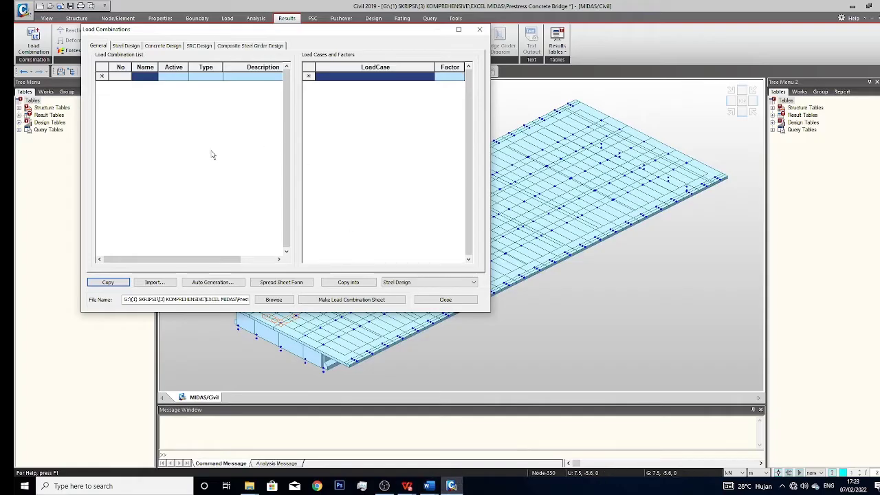
click(217, 283)
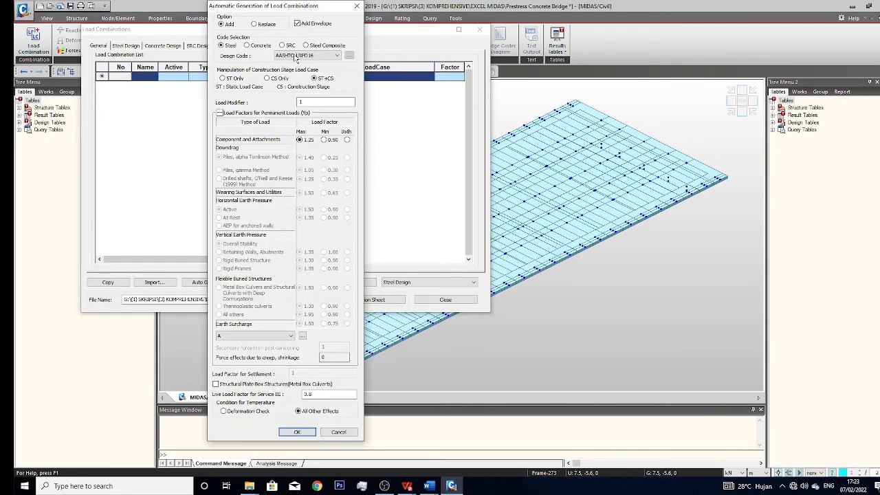
click(296, 55)
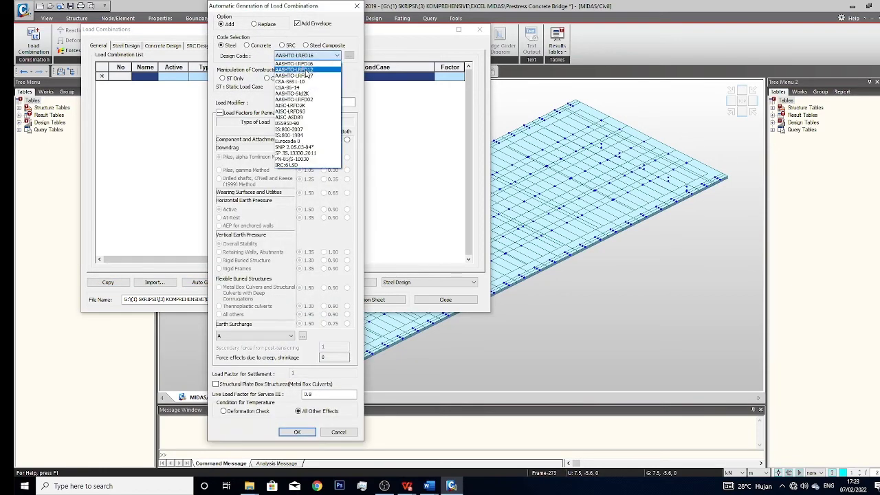
click(306, 69)
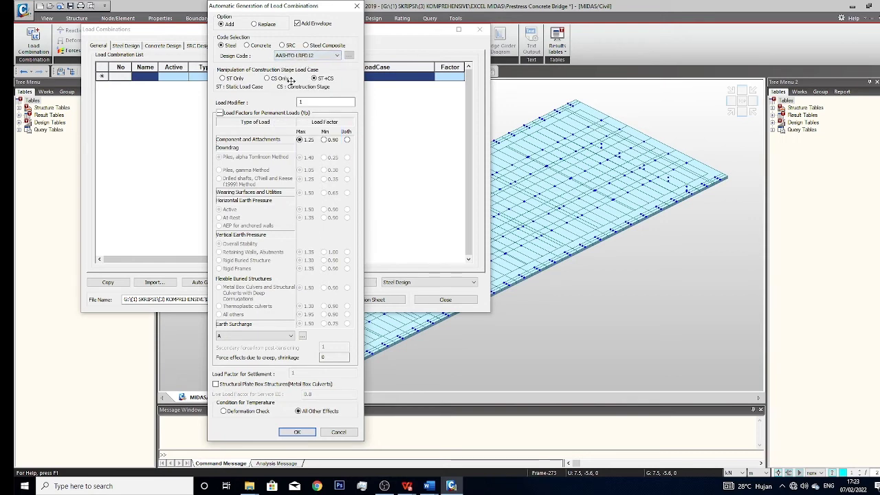
click(247, 45)
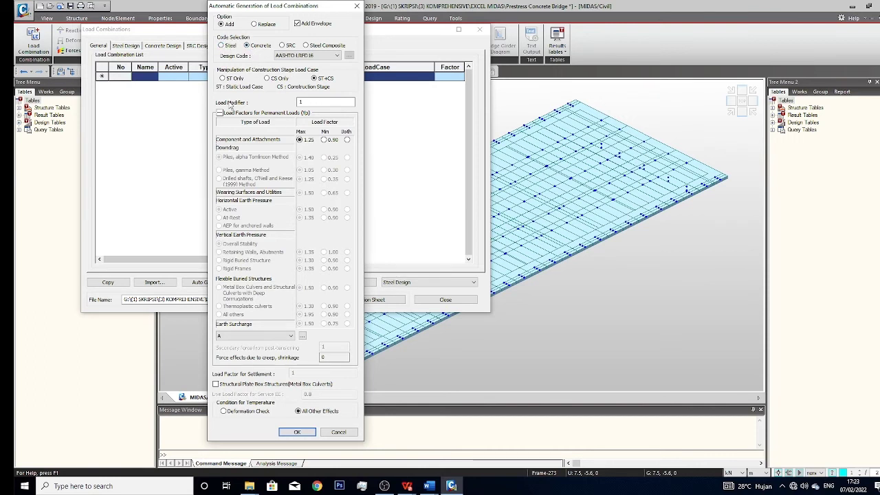
Step: Keep bridge component index A after checking the superimposed deformation load factors, and generate the load combinations
click(239, 336)
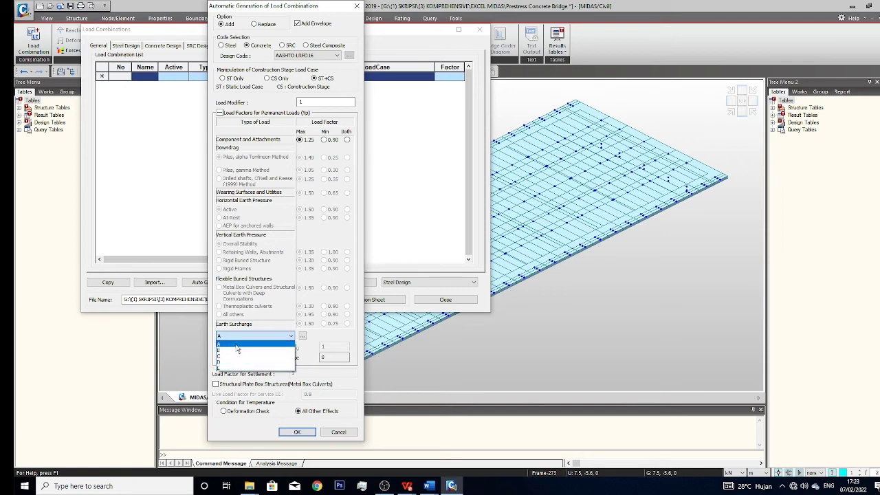
click(236, 345)
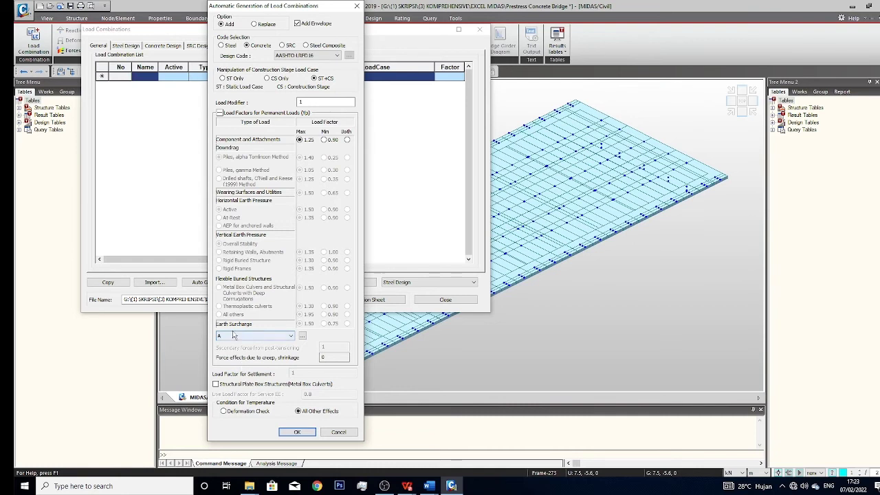
click(233, 336)
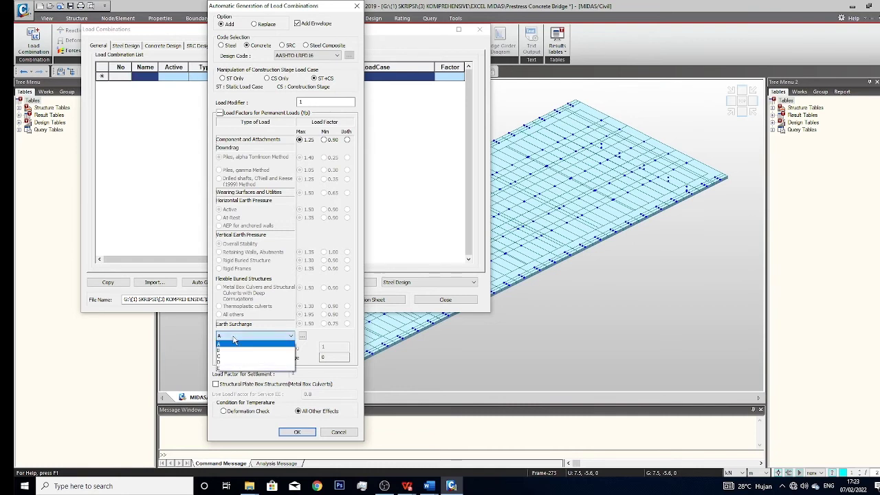
click(234, 341)
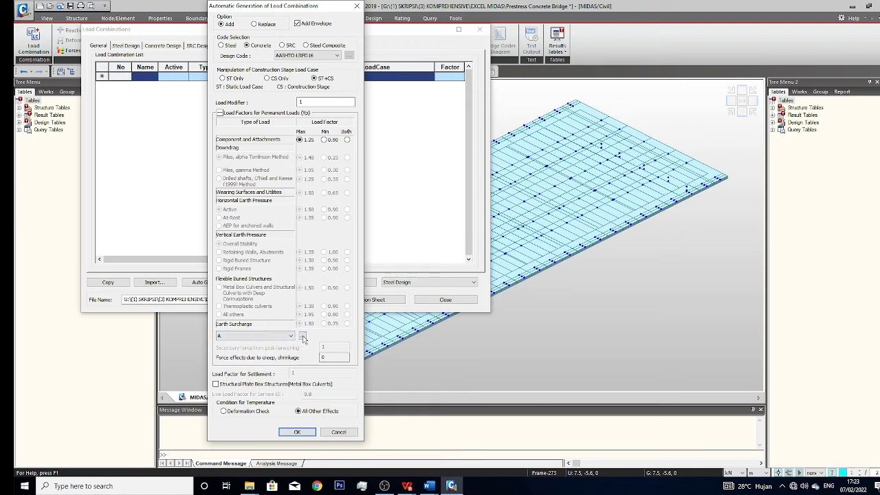
click(302, 335)
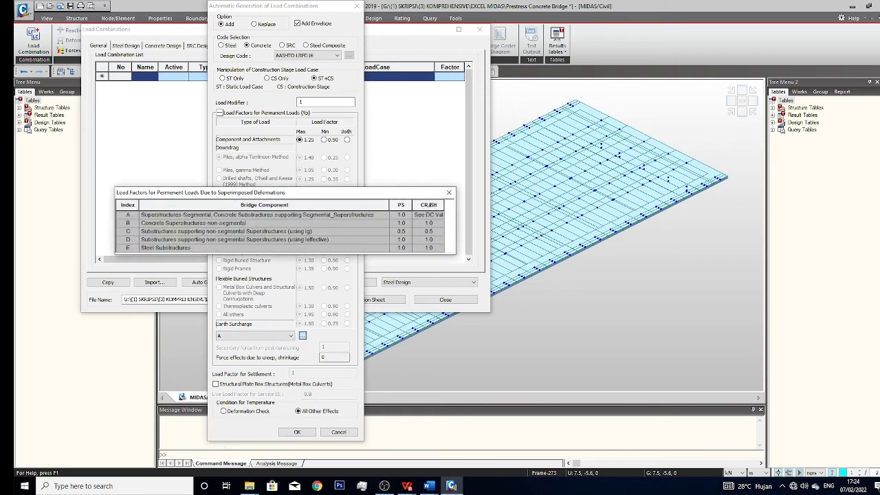
click(449, 193)
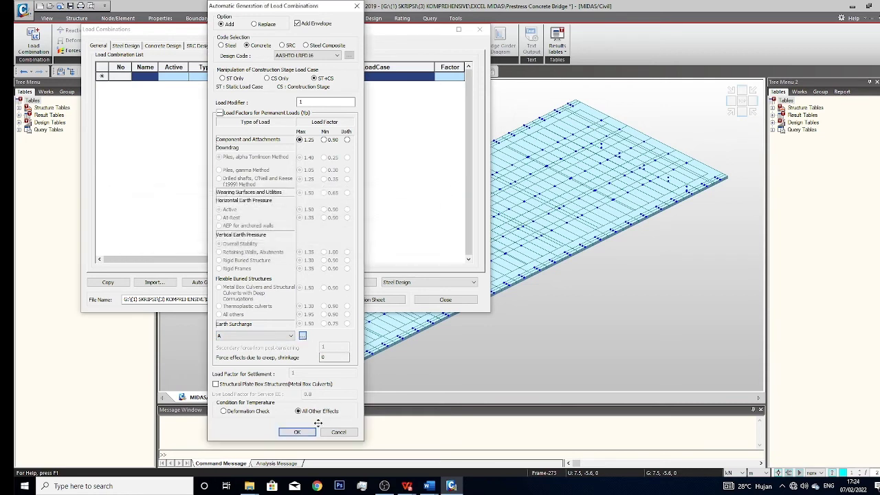
click(297, 432)
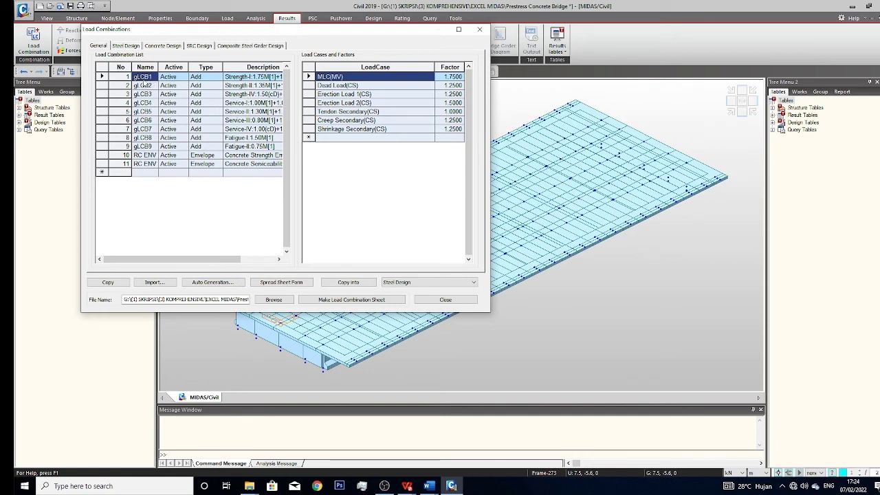
Step: Rename the first three generated load combinations as Strength 1, Strength II and Strength III
text(Stre)
text(ng)
text(th 1)
key(Tab)
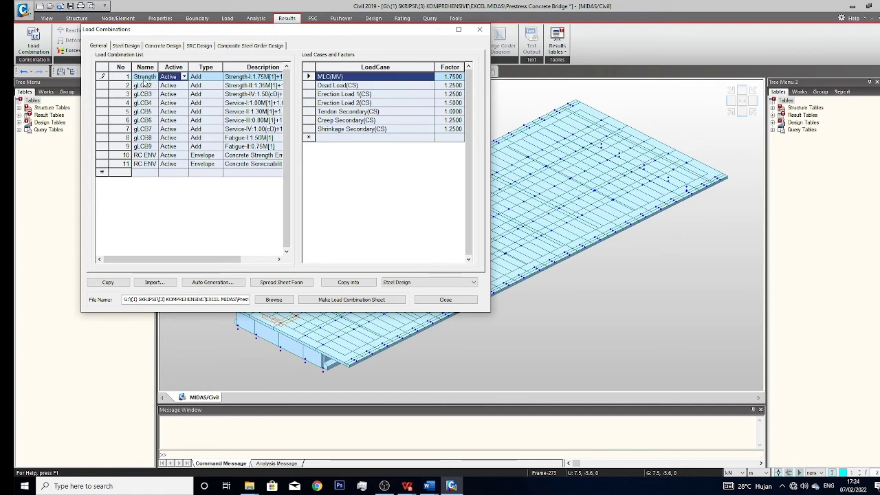
click(143, 84)
text(Strength)
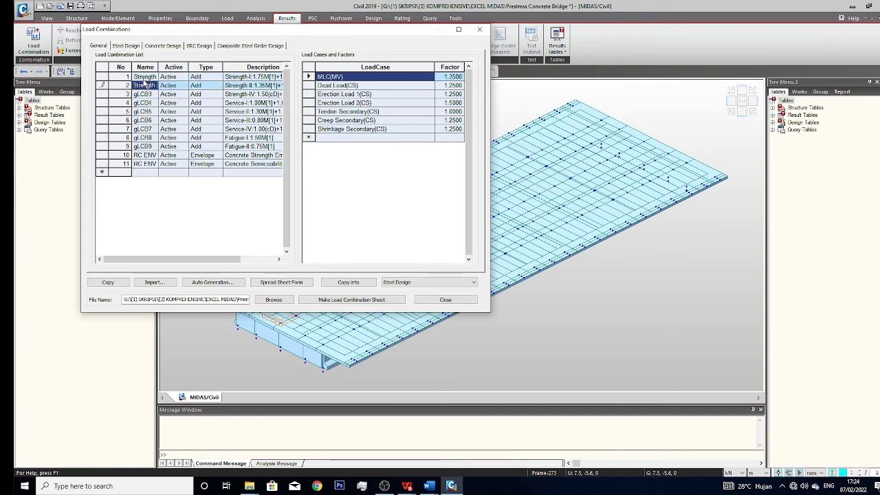
text( II)
key(Return)
text(Strength III)
key(Return)
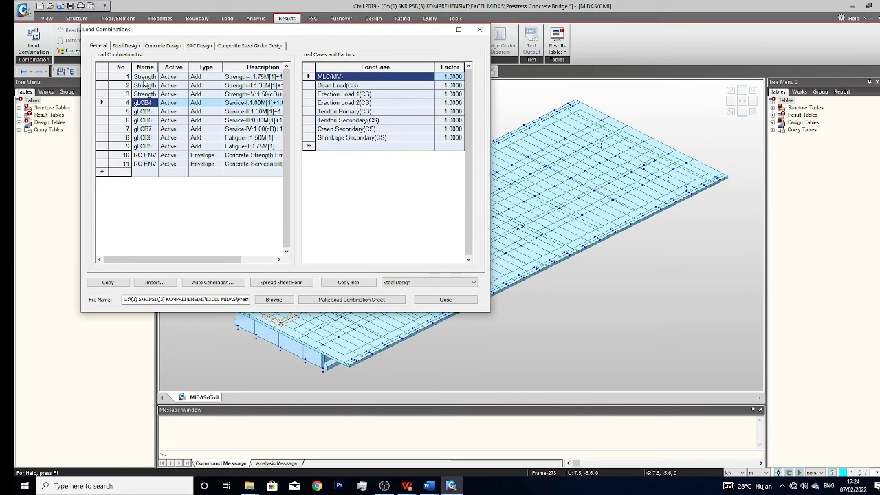
Step: Rename the fourth and fifth load combinations as Service I and Service II
text(Service)
text(ce)
text( I)
key(Return)
text(Service II)
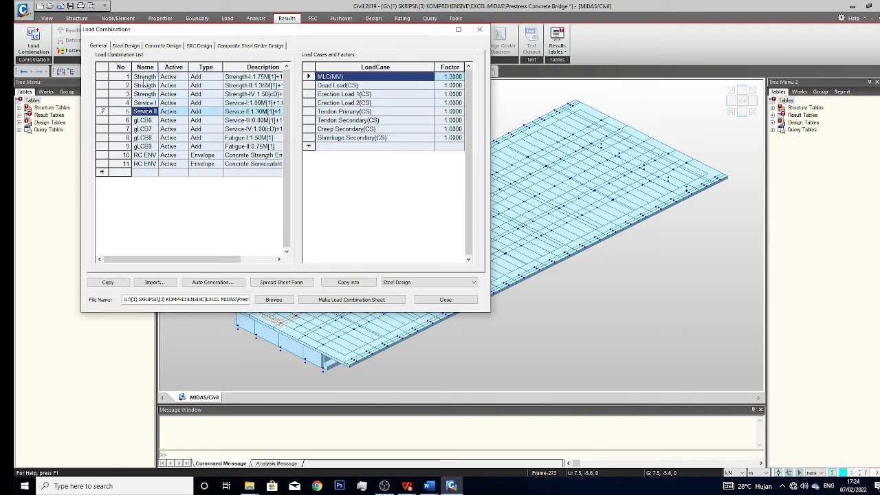
key(Return)
Step: Rename the sixth and seventh load combinations as Service III and Service IV
text(S)
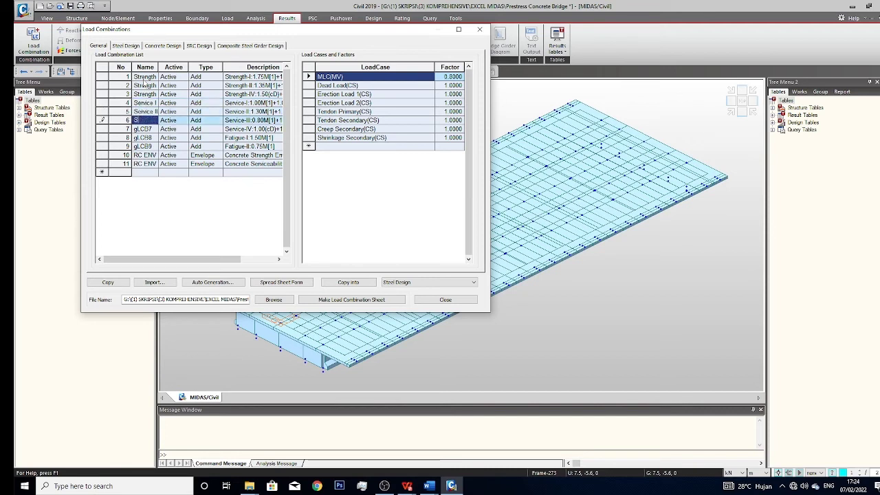
text(ervic)
text(c)
text(e III)
key(Return)
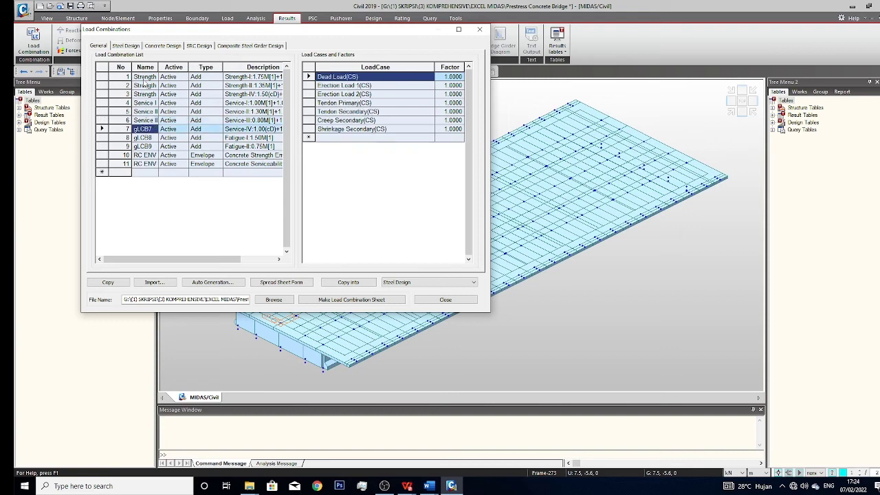
text(Ser)
text(vic)
text(e IV)
key(Return)
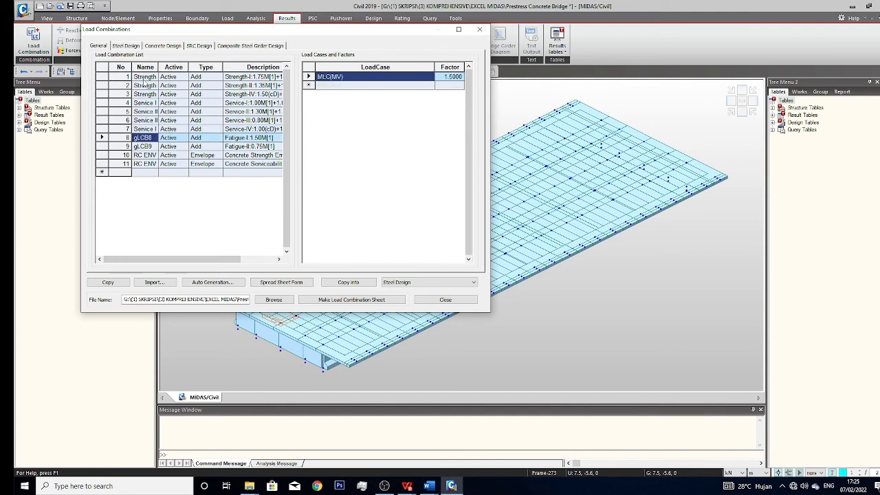
Step: Rename the eighth and ninth load combinations as Fatigue I and Fatigue II, and check the load cases in both concrete envelopes
text(Fatigue I)
key(Return)
text(Fatigue)
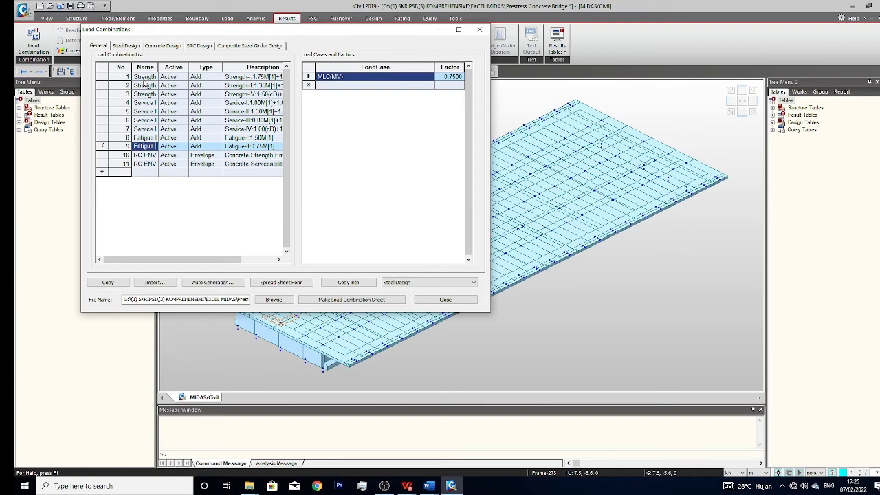
text( II)
key(Return)
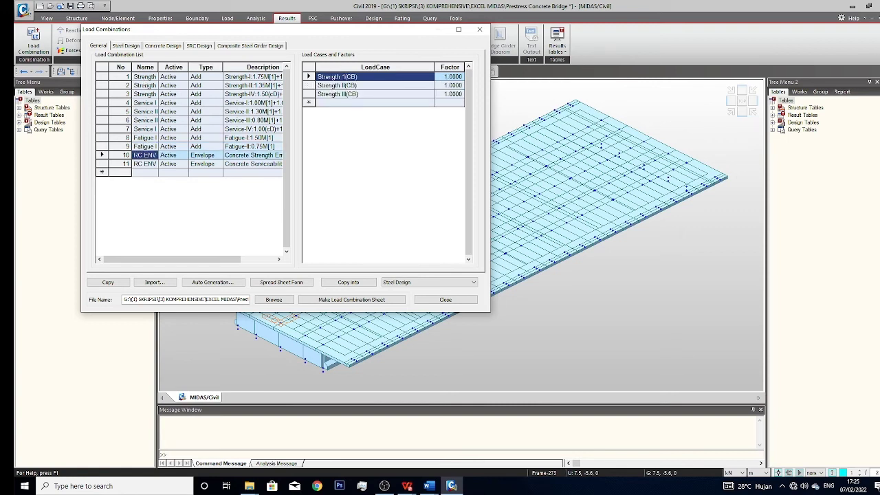
click(151, 164)
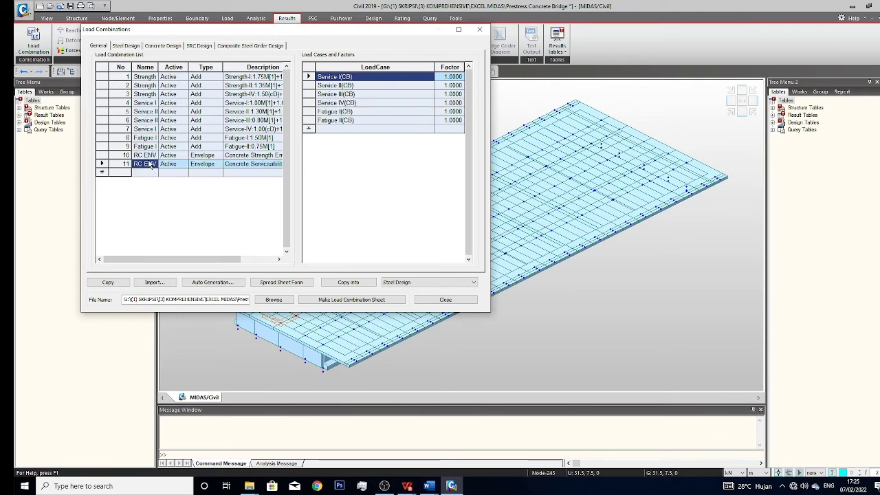
click(151, 157)
Step: Switch to the TUGAS AKHIR (Revisi 5) document in Word and review the load combination factors in Tabel 2.18 and Tabel 2.19
mouse_move(429, 486)
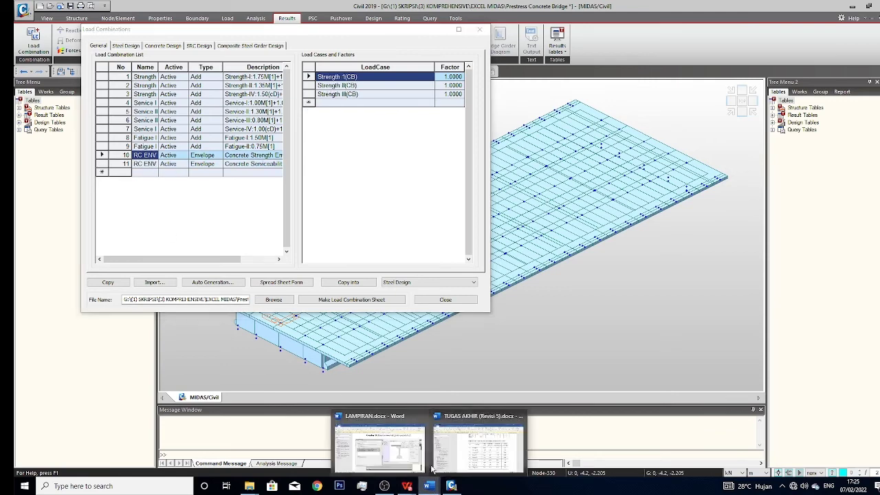
click(472, 439)
scroll(466, 284, up, 5)
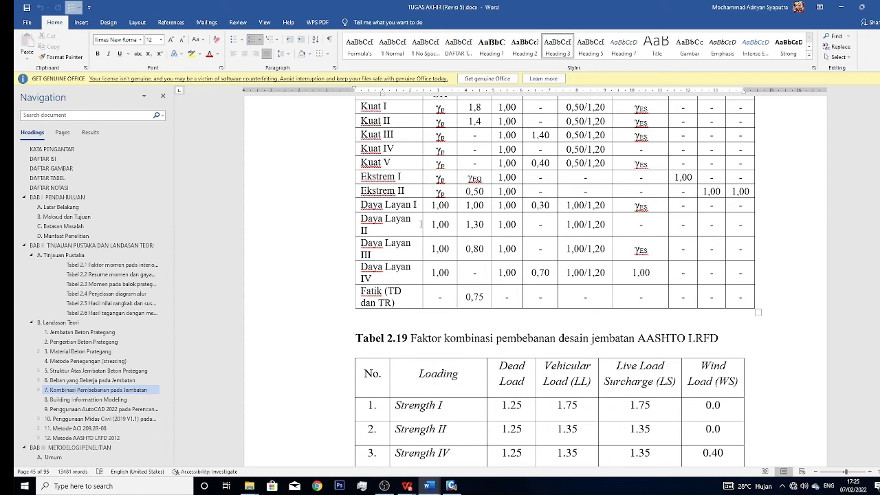
scroll(422, 231, up, 2)
scroll(598, 274, down, 2)
scroll(571, 272, up, 3)
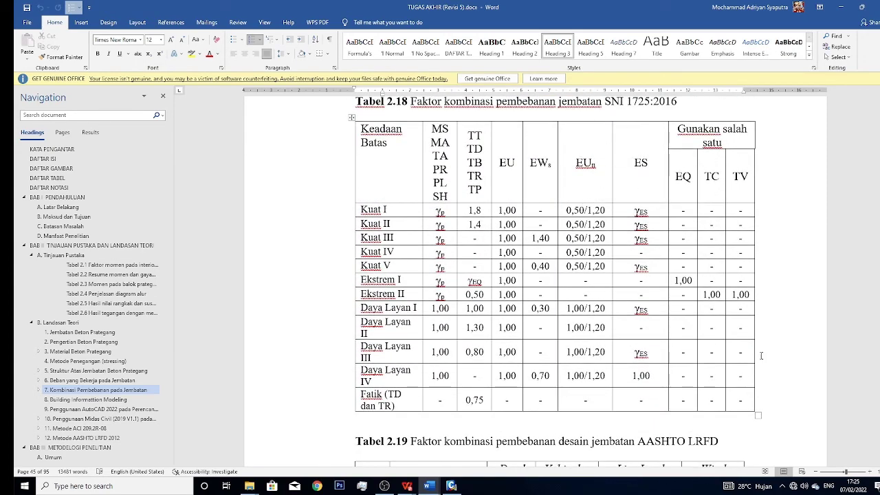
scroll(712, 456, down, 5)
scroll(712, 456, down, 4)
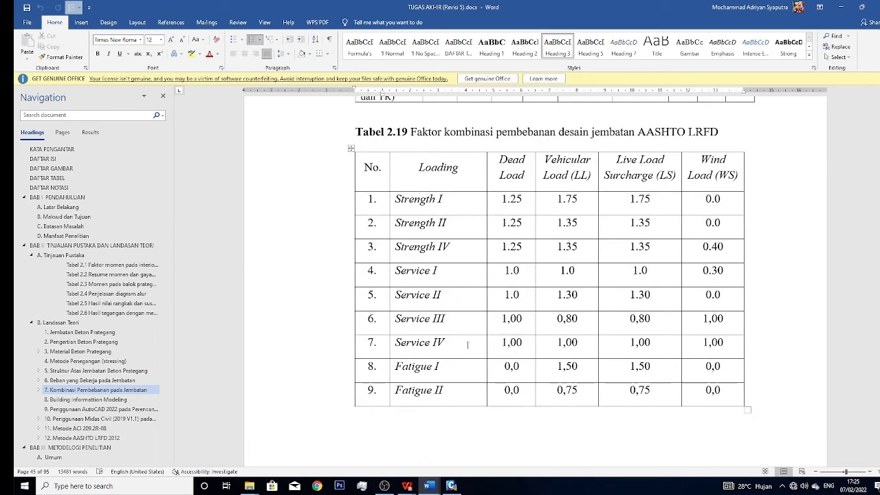
Step: Compare the limit states of both factor tables, highlighting the Ekstrem I and Ekstrem II rows of Tabel 2.18
scroll(471, 372, up, 3)
scroll(471, 371, down, 3)
scroll(515, 329, up, 10)
scroll(556, 283, down, 9)
scroll(556, 283, up, 3)
drag(377, 211, 742, 224)
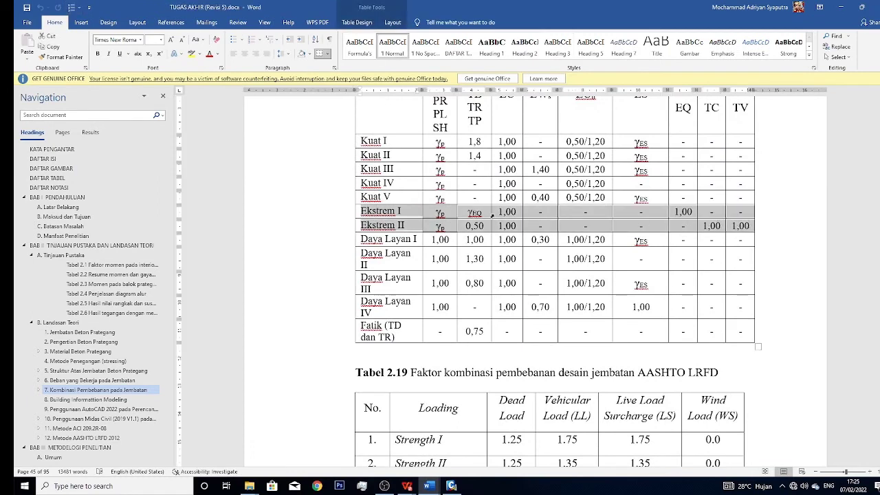
click(513, 212)
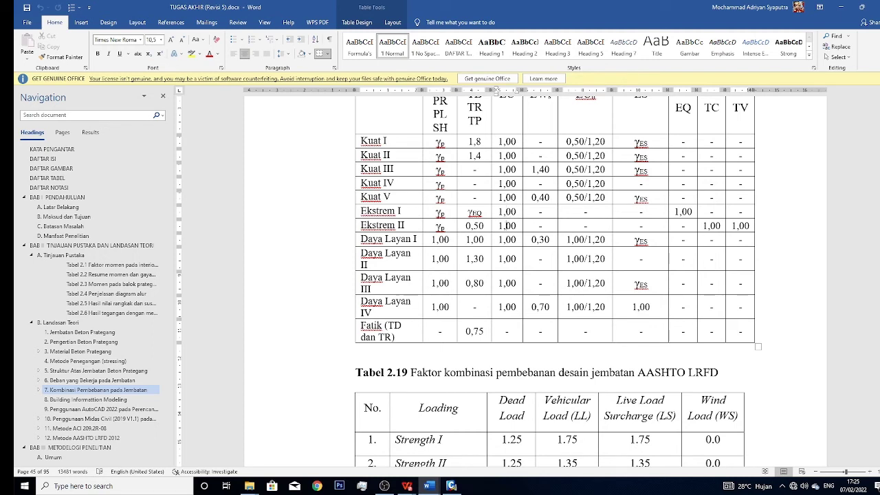
Step: Switch back to MIDAS Civil to examine the combination descriptions and Strength 1 load case factors, and check them against the Word document
key(alt+Tab)
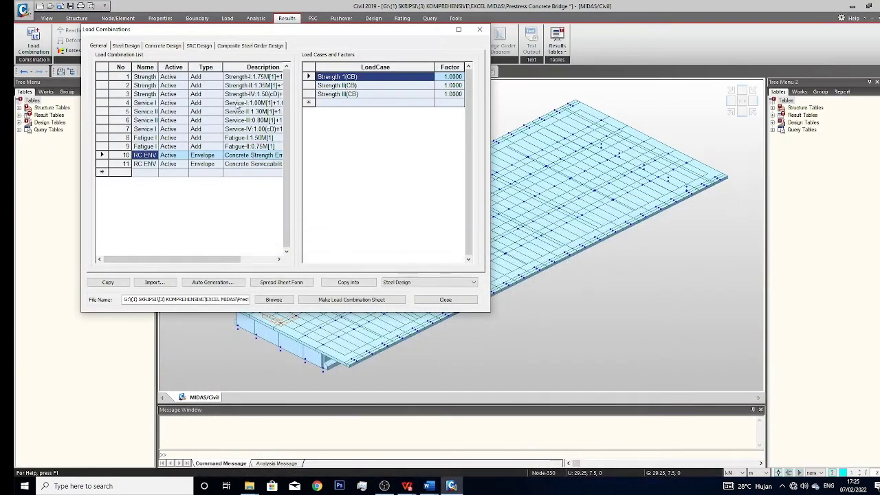
drag(197, 259, 232, 259)
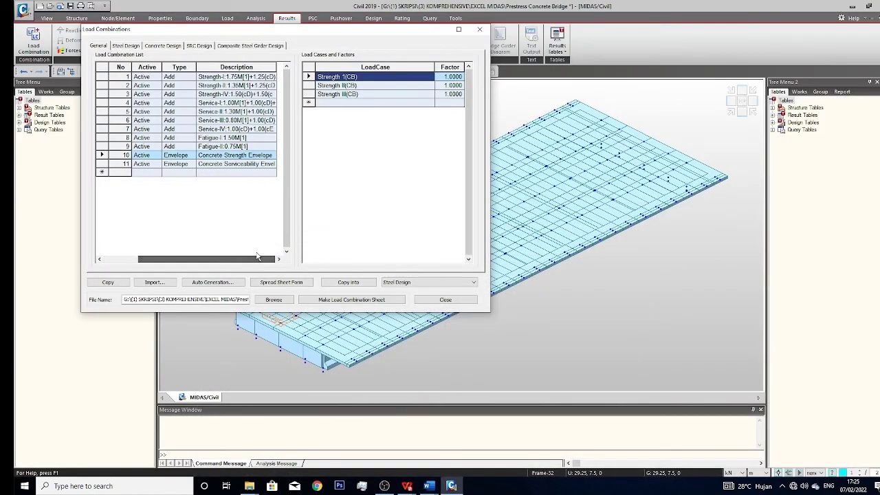
drag(220, 259, 184, 259)
click(145, 76)
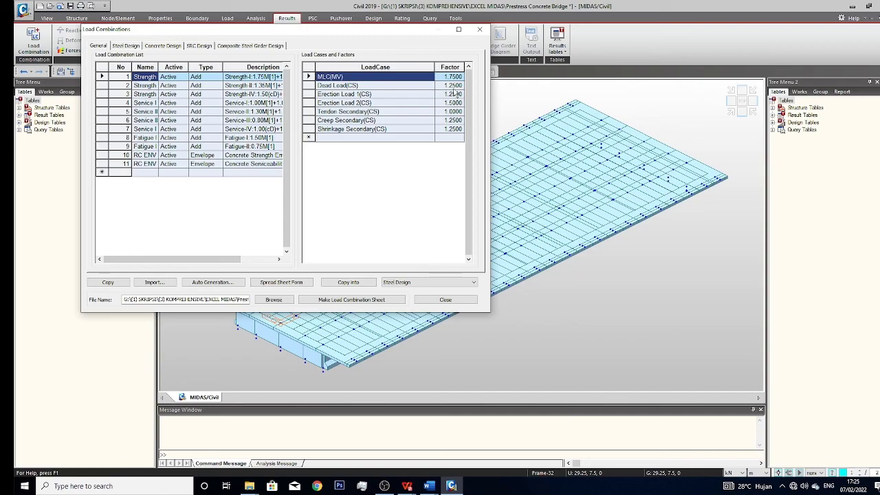
click(429, 486)
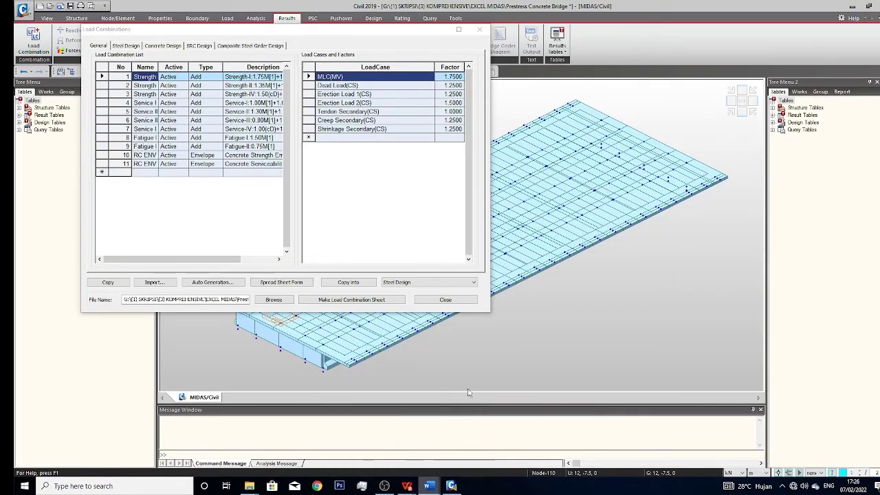
click(474, 447)
Step: Return to MIDAS Civil, close the load combination settings and run the analysis
click(451, 486)
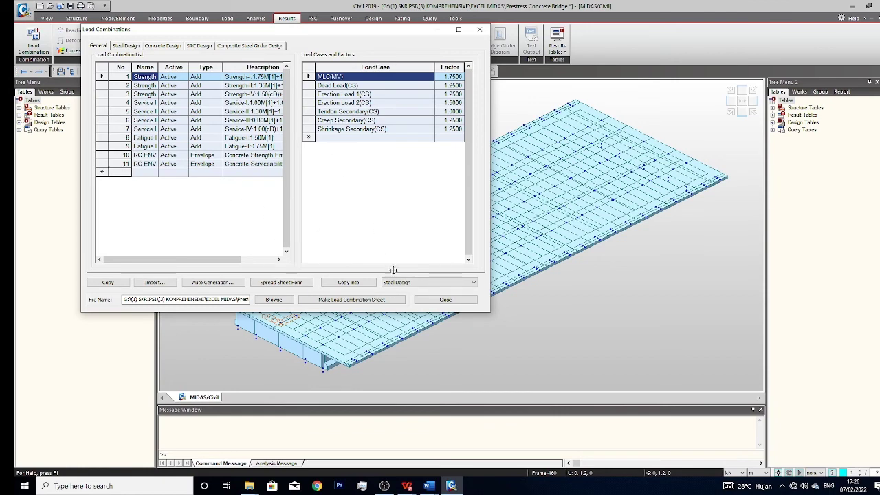
click(446, 299)
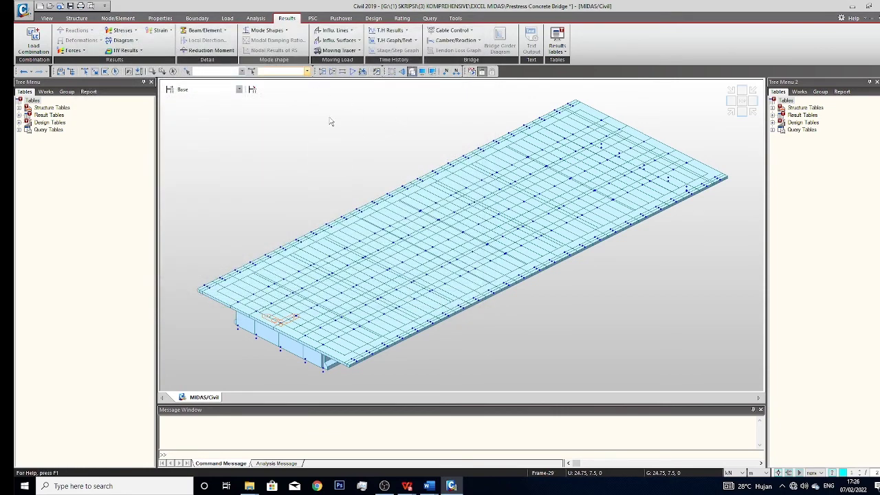
click(471, 71)
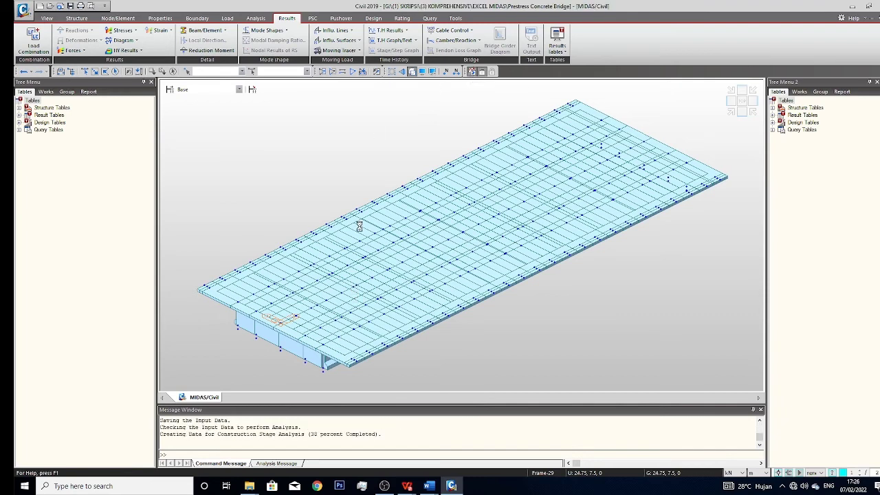